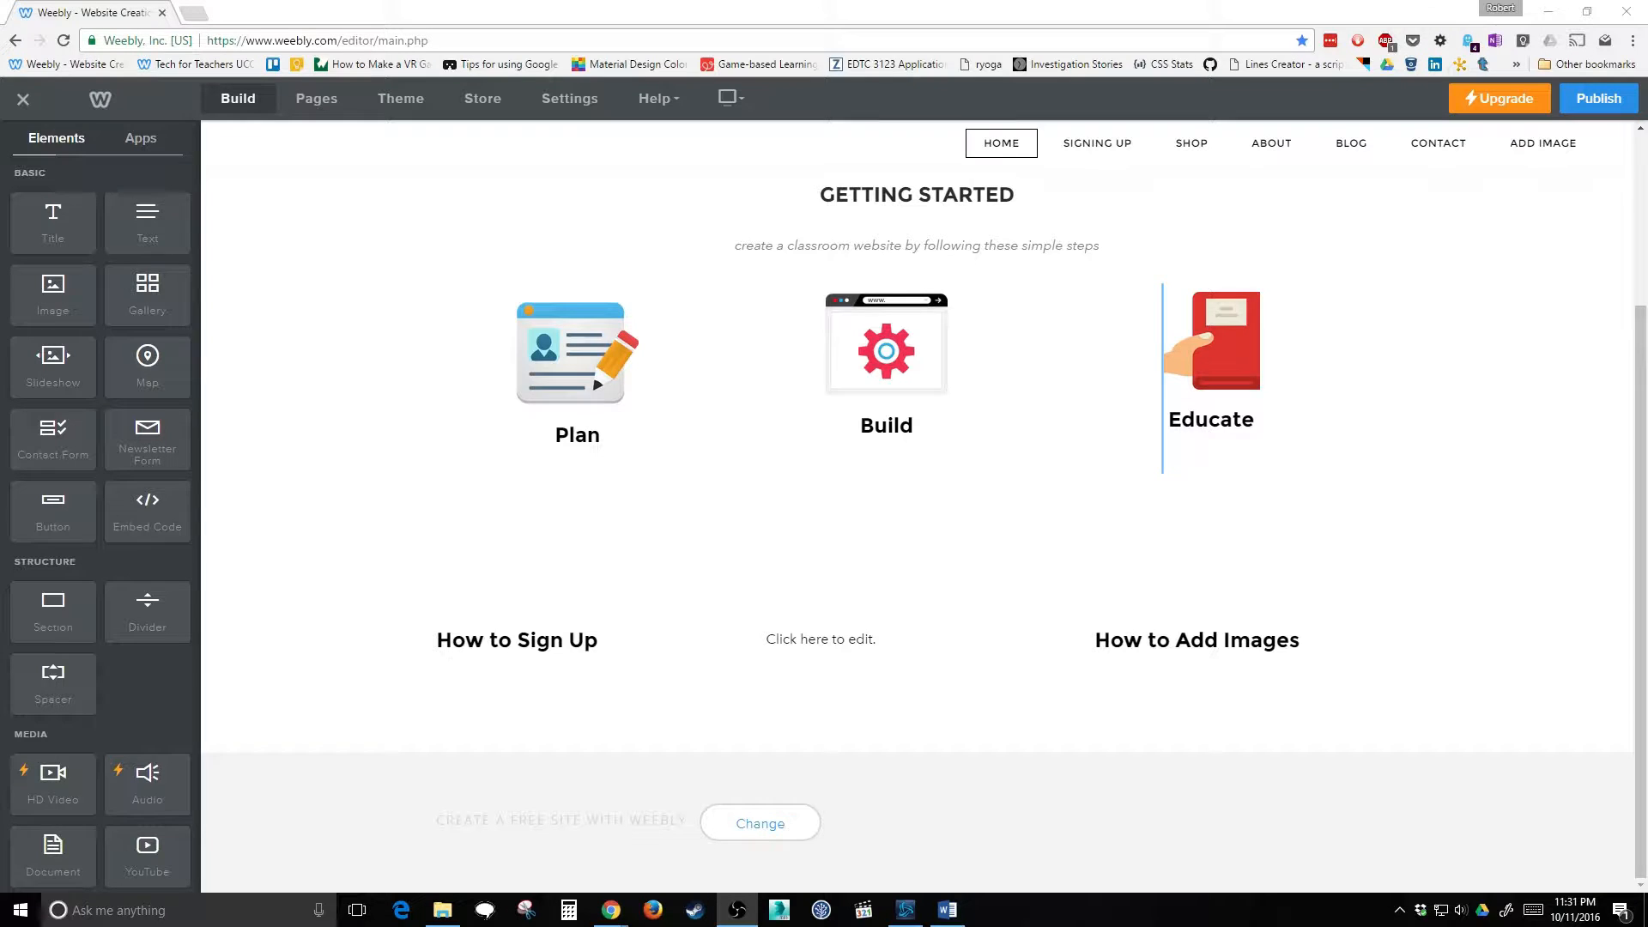
left_click_drag(52, 287, 136, 236)
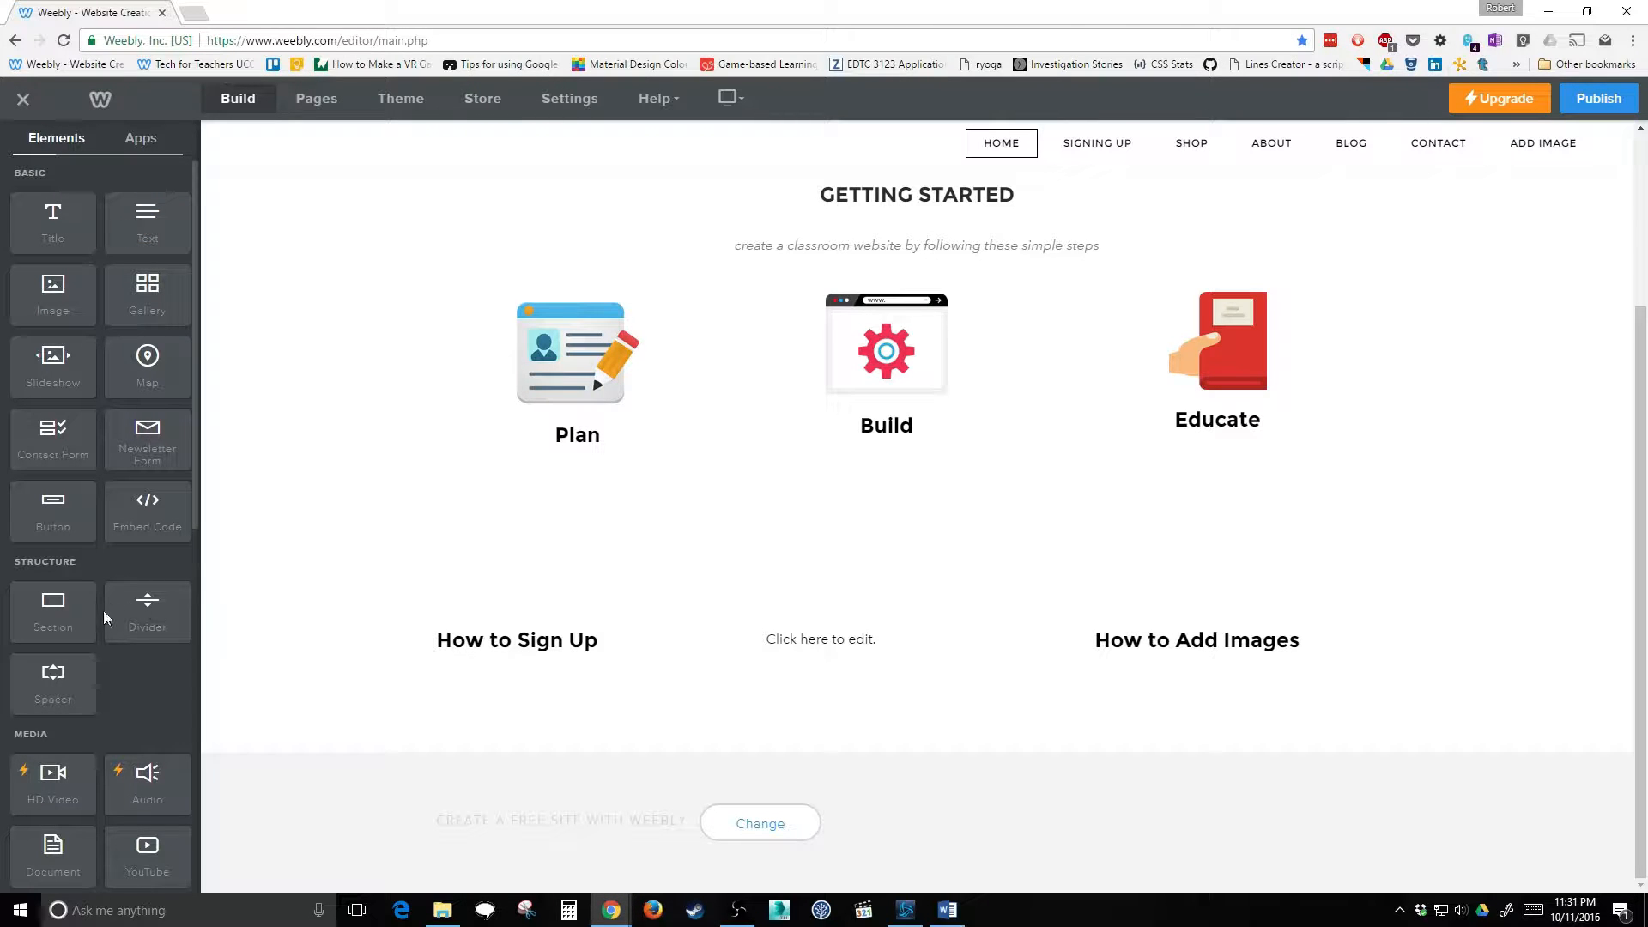
left_click_drag(121, 605, 116, 676)
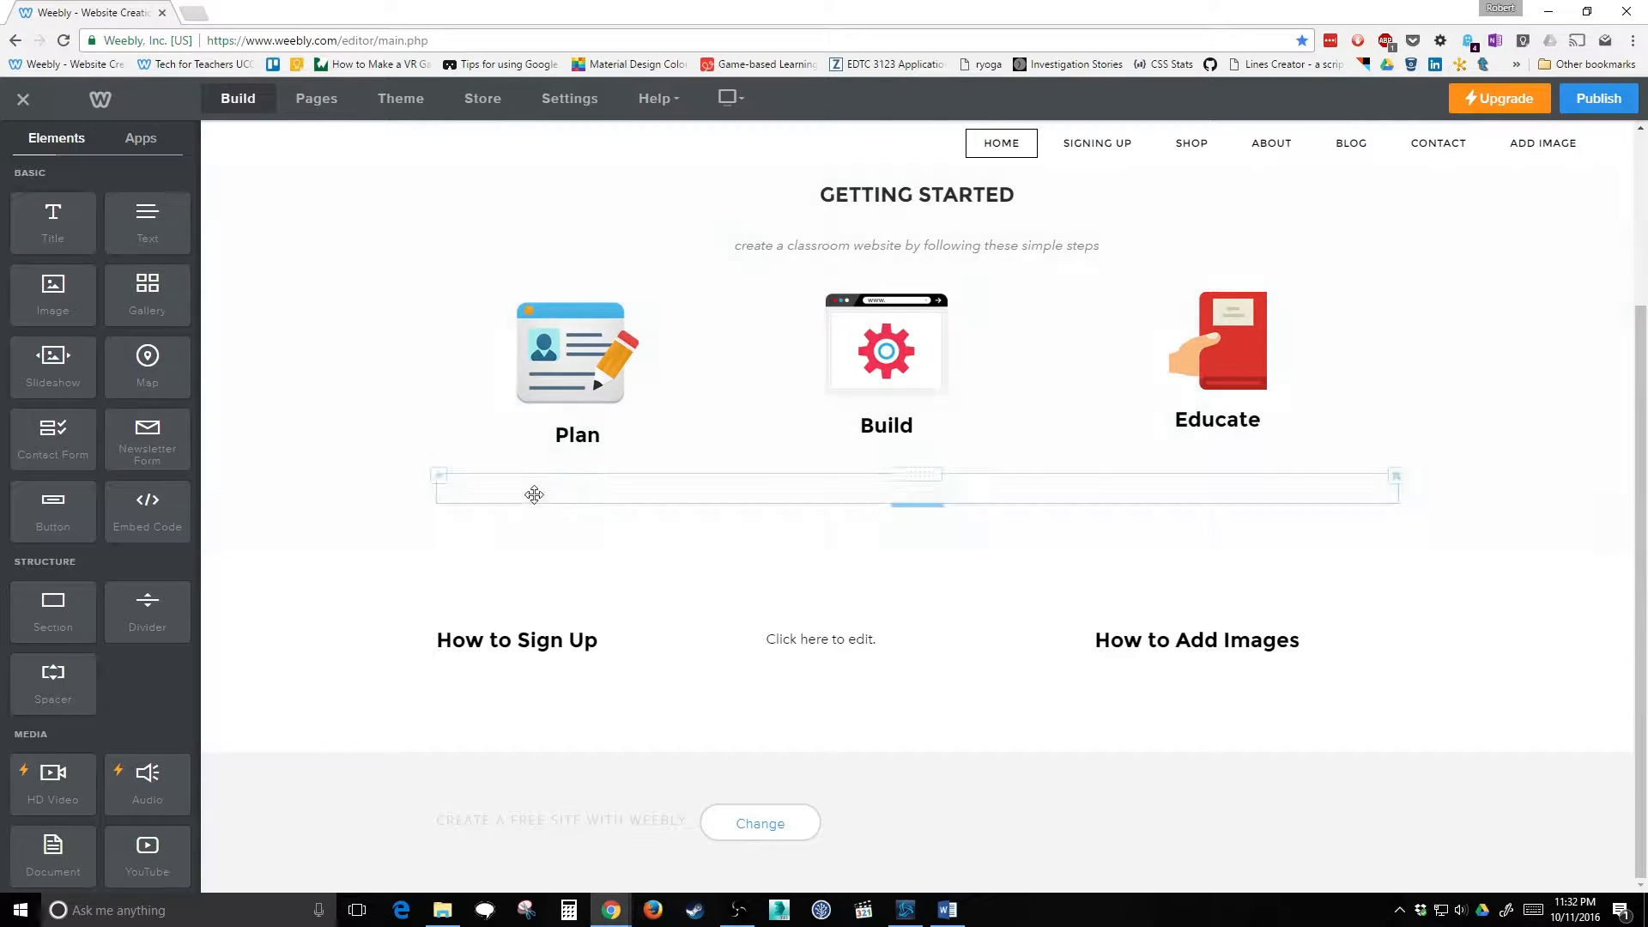
scroll(533, 493, "up", 3)
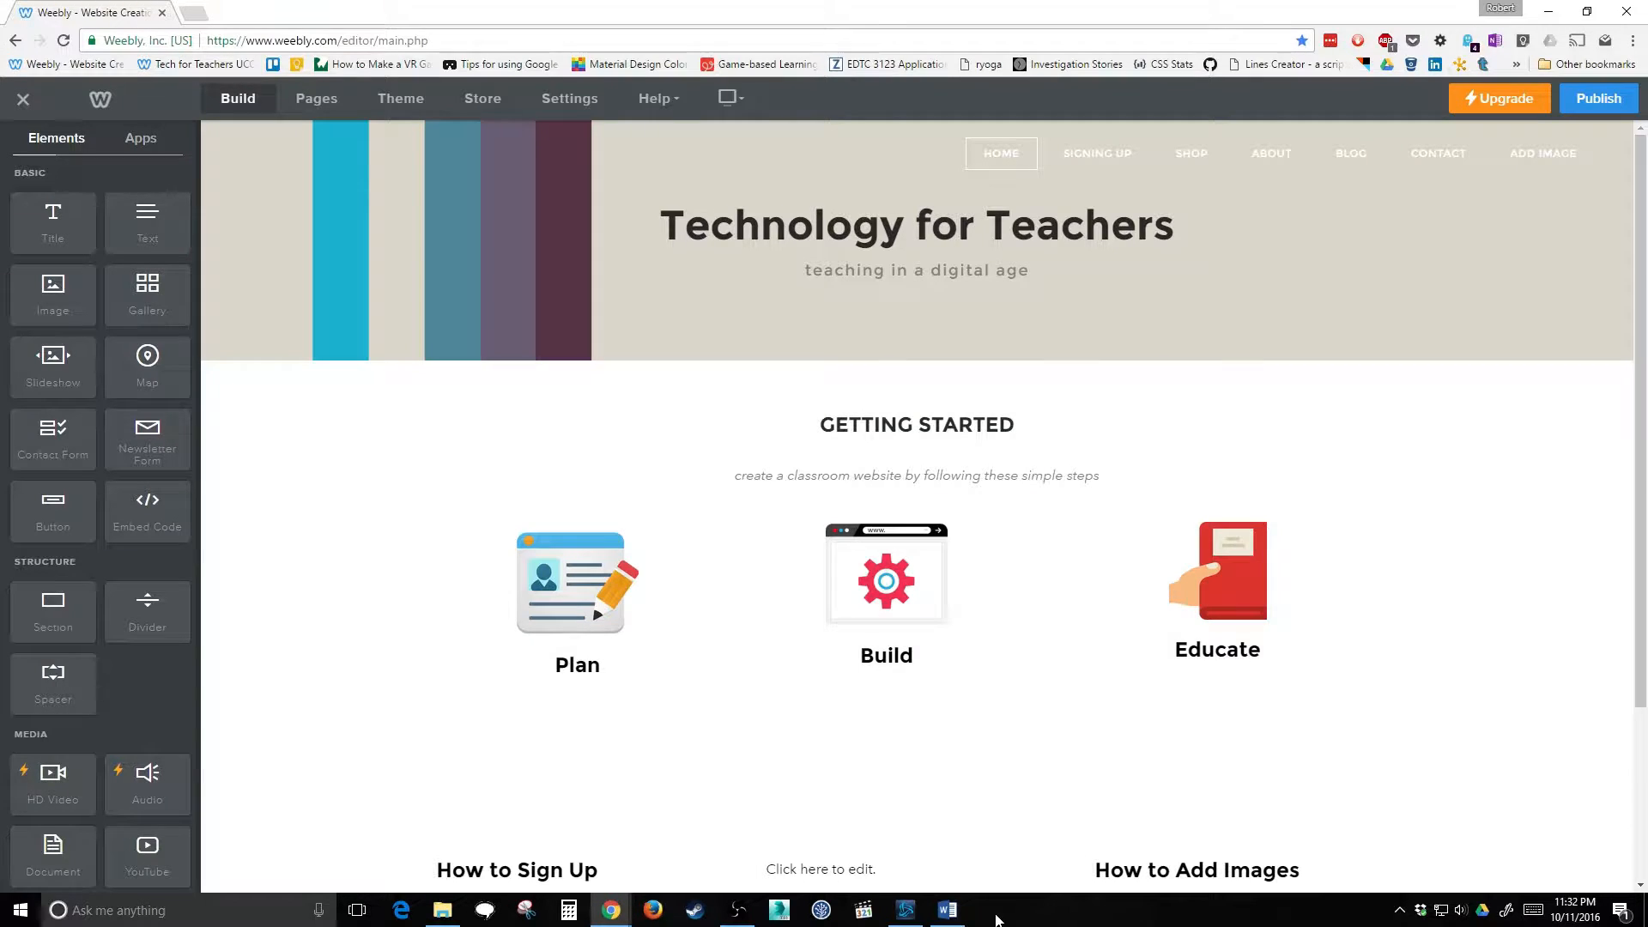
Switch to Word and bring the tutorial.docx document up over the website editor.
left_click(947, 911)
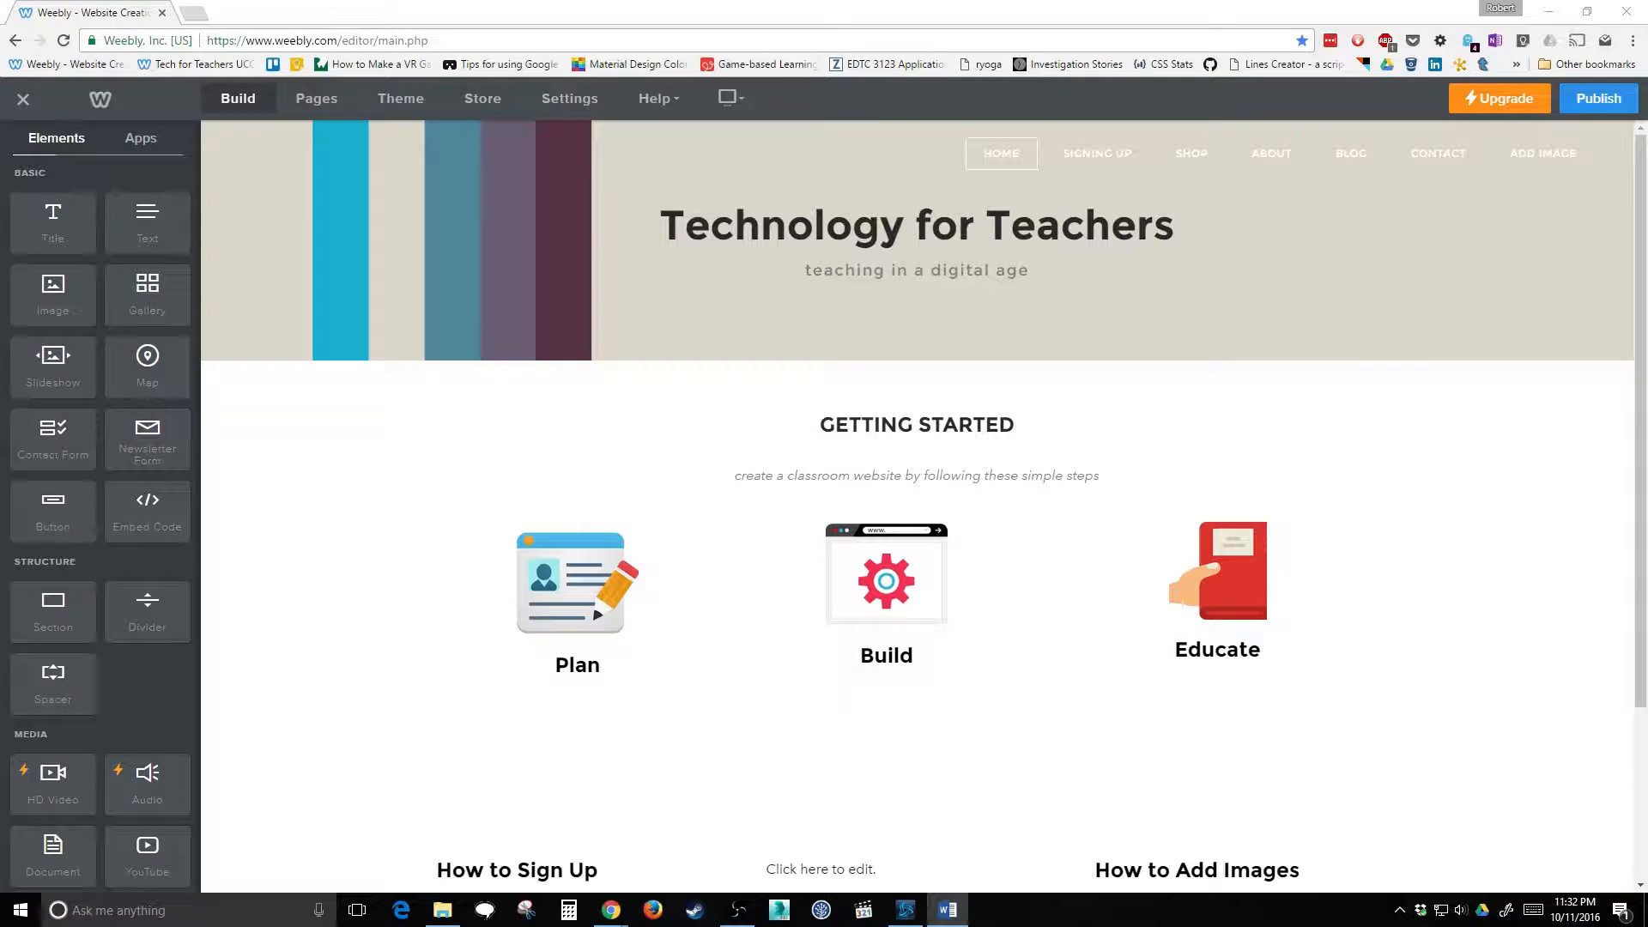
left_click_drag(1647, 206, 961, 54)
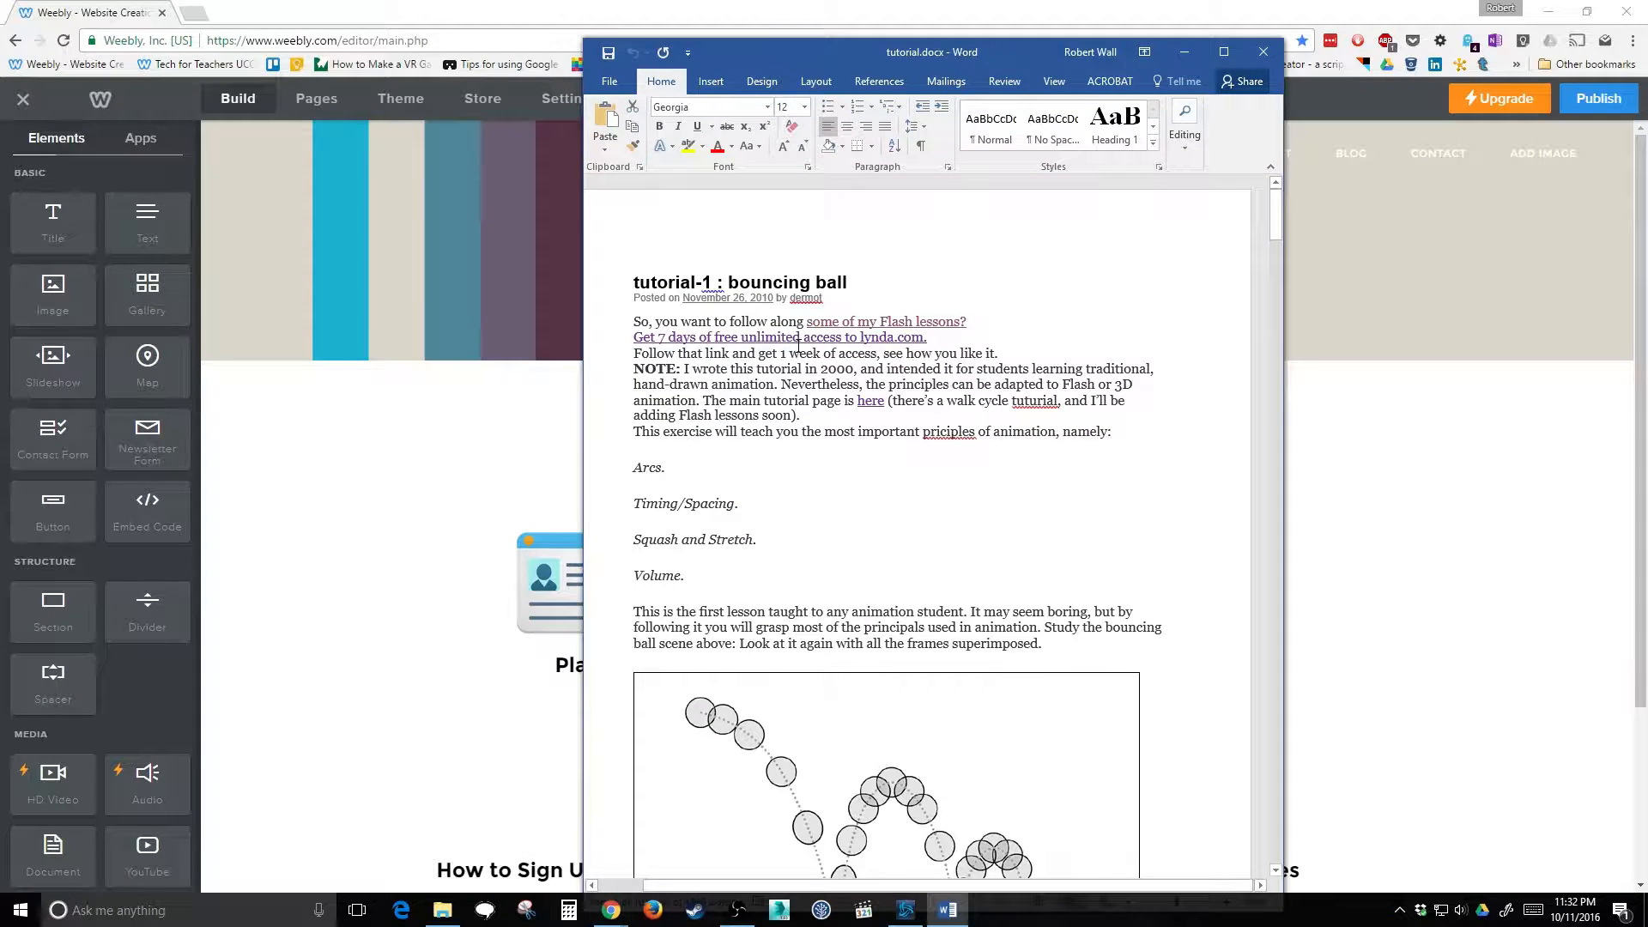
left_click(741, 295)
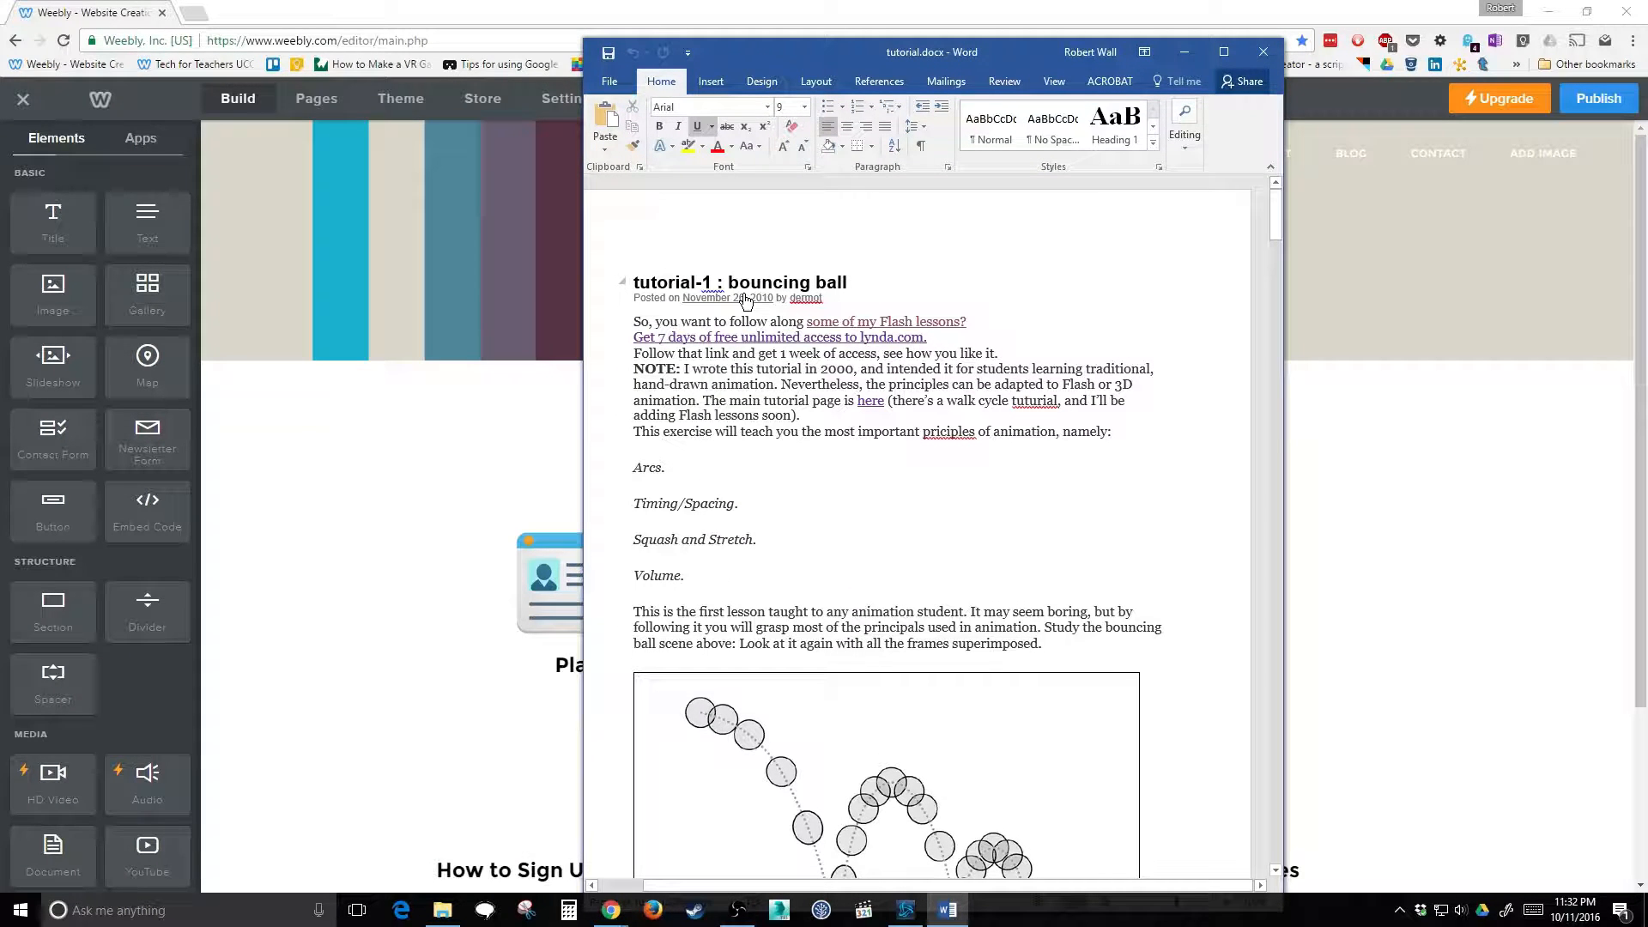
Open the web page linked in the document's first line, compare its layout with the Word text, and close the page.
left_click(819, 328, "ctrl")
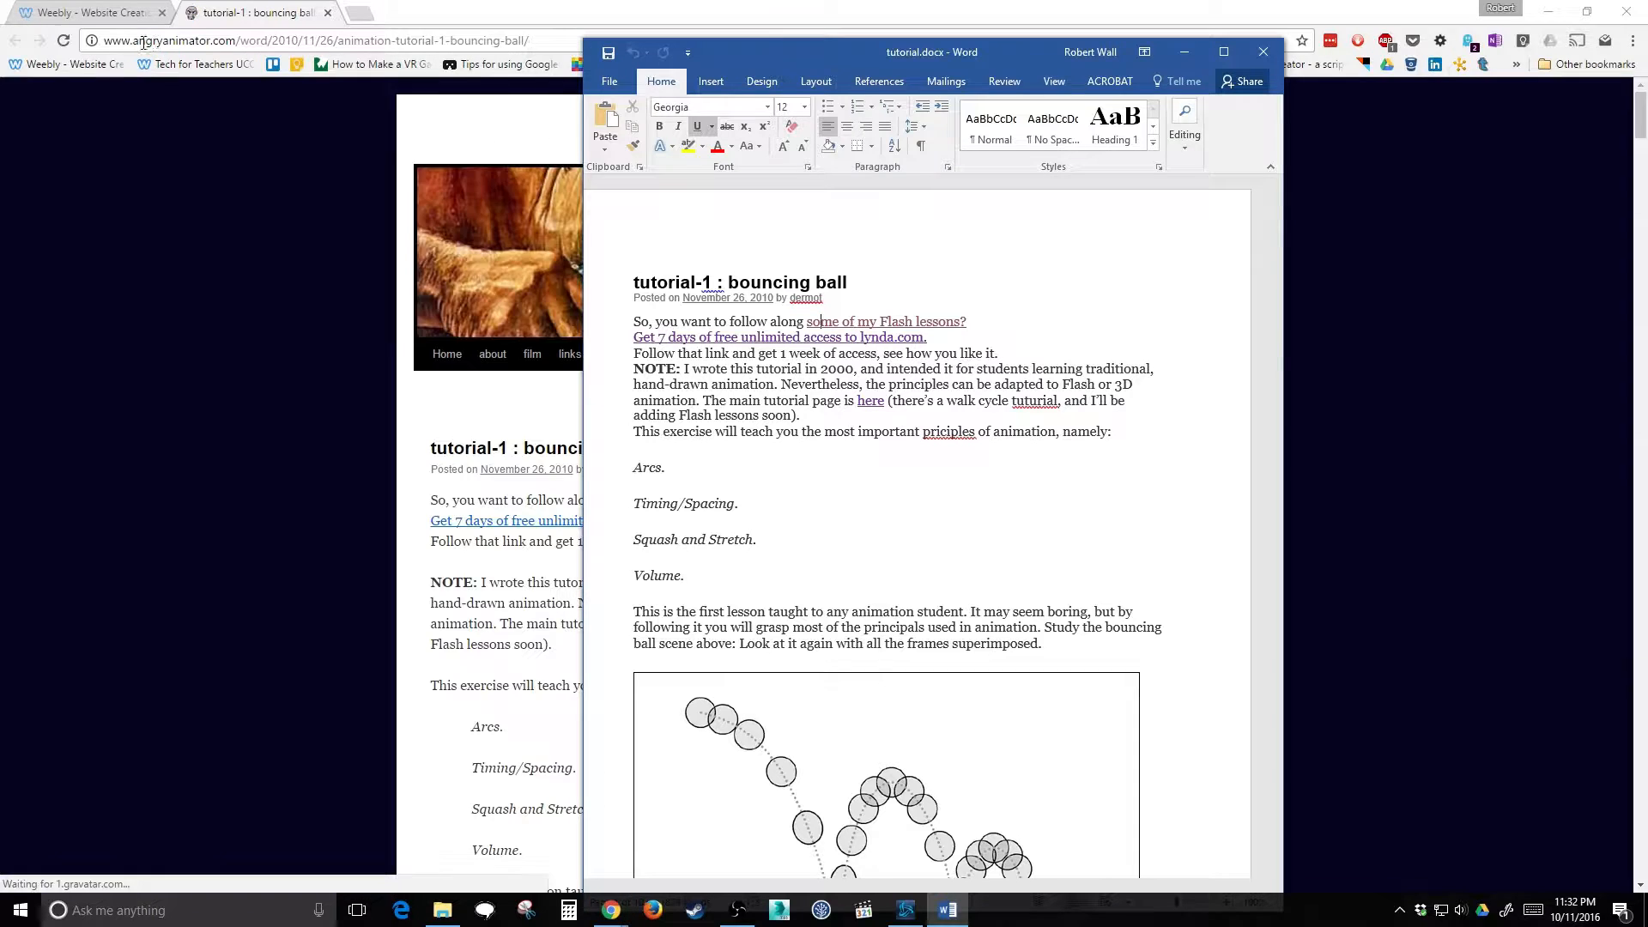
left_click_drag(771, 44, 1167, 161)
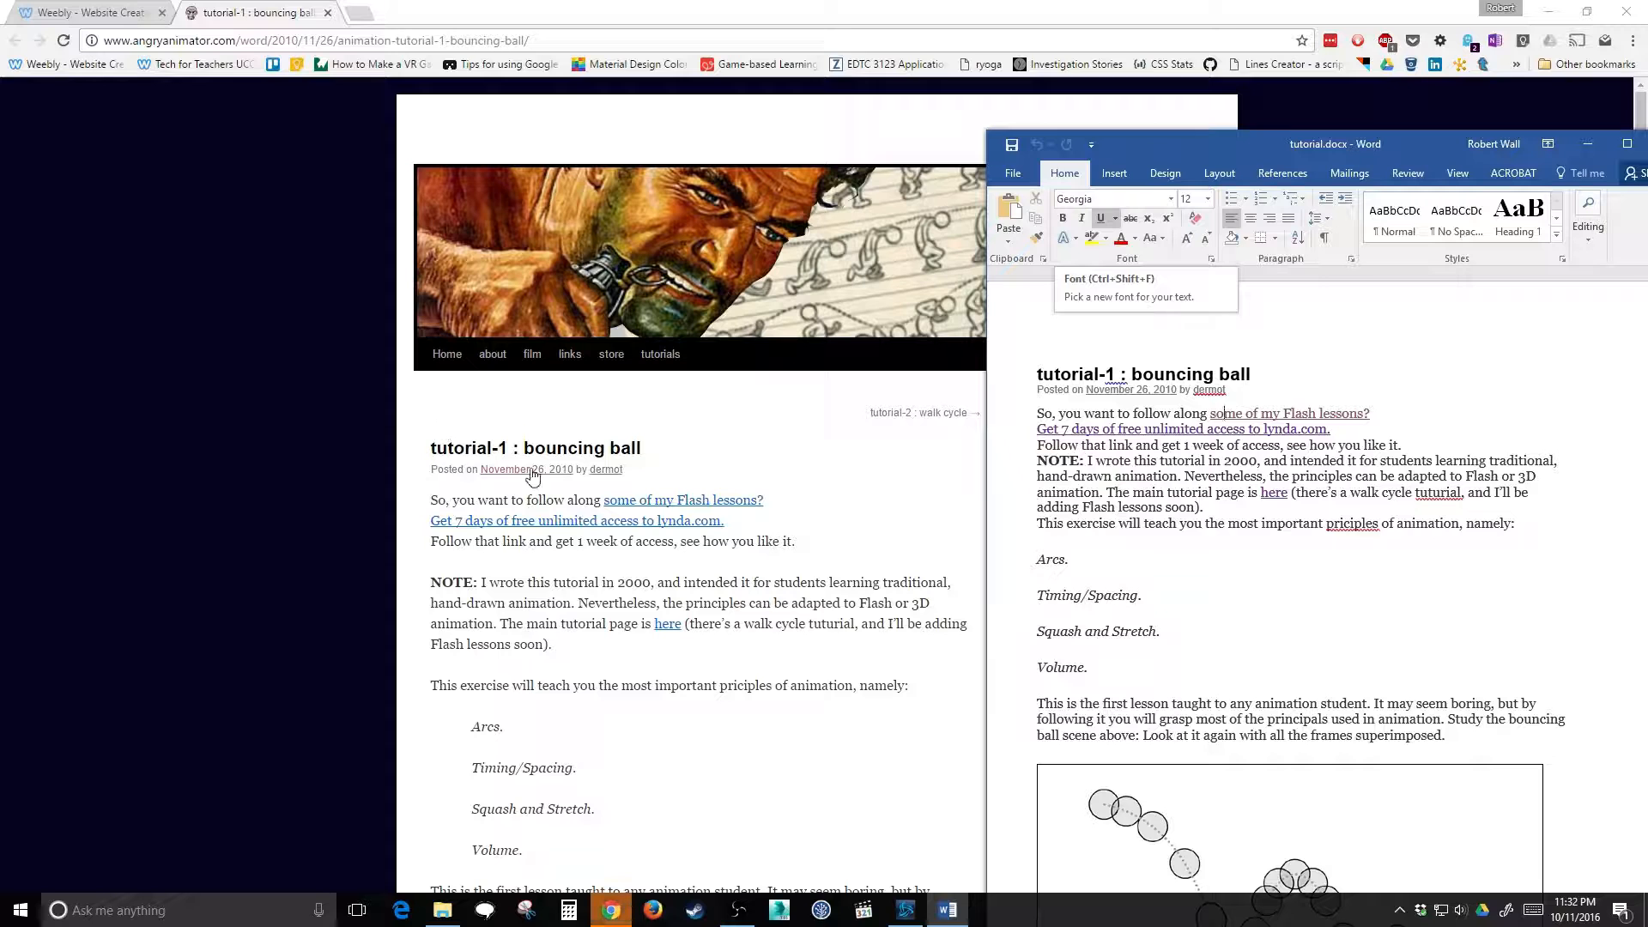
left_click_drag(1352, 149, 1094, 110)
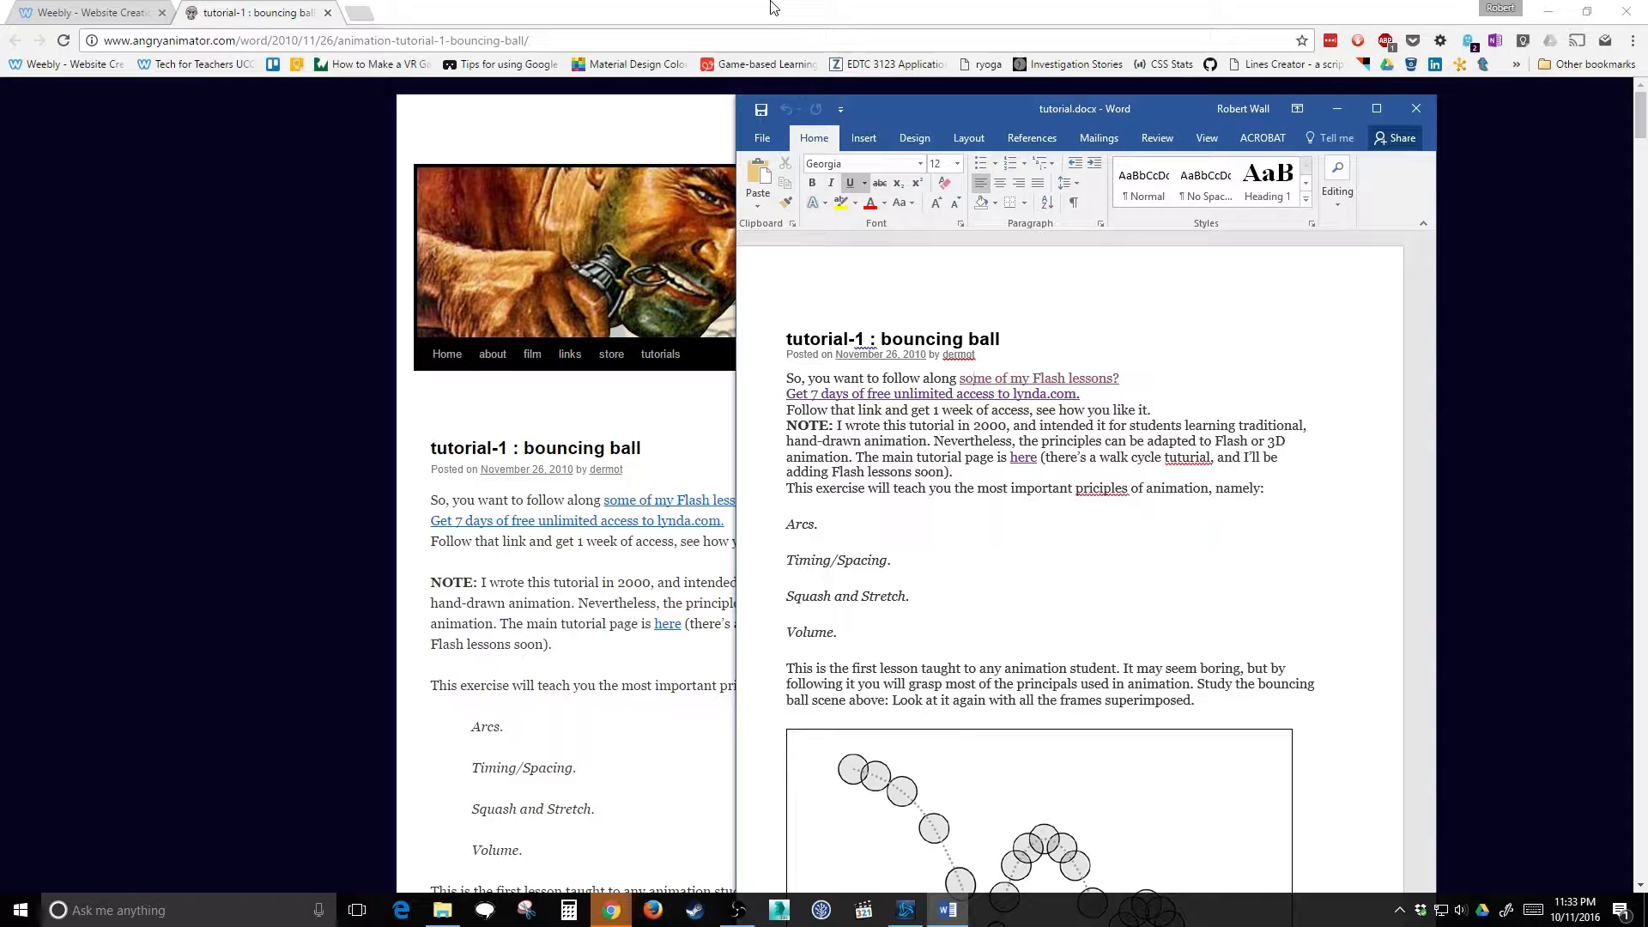
middle_click(271, 13)
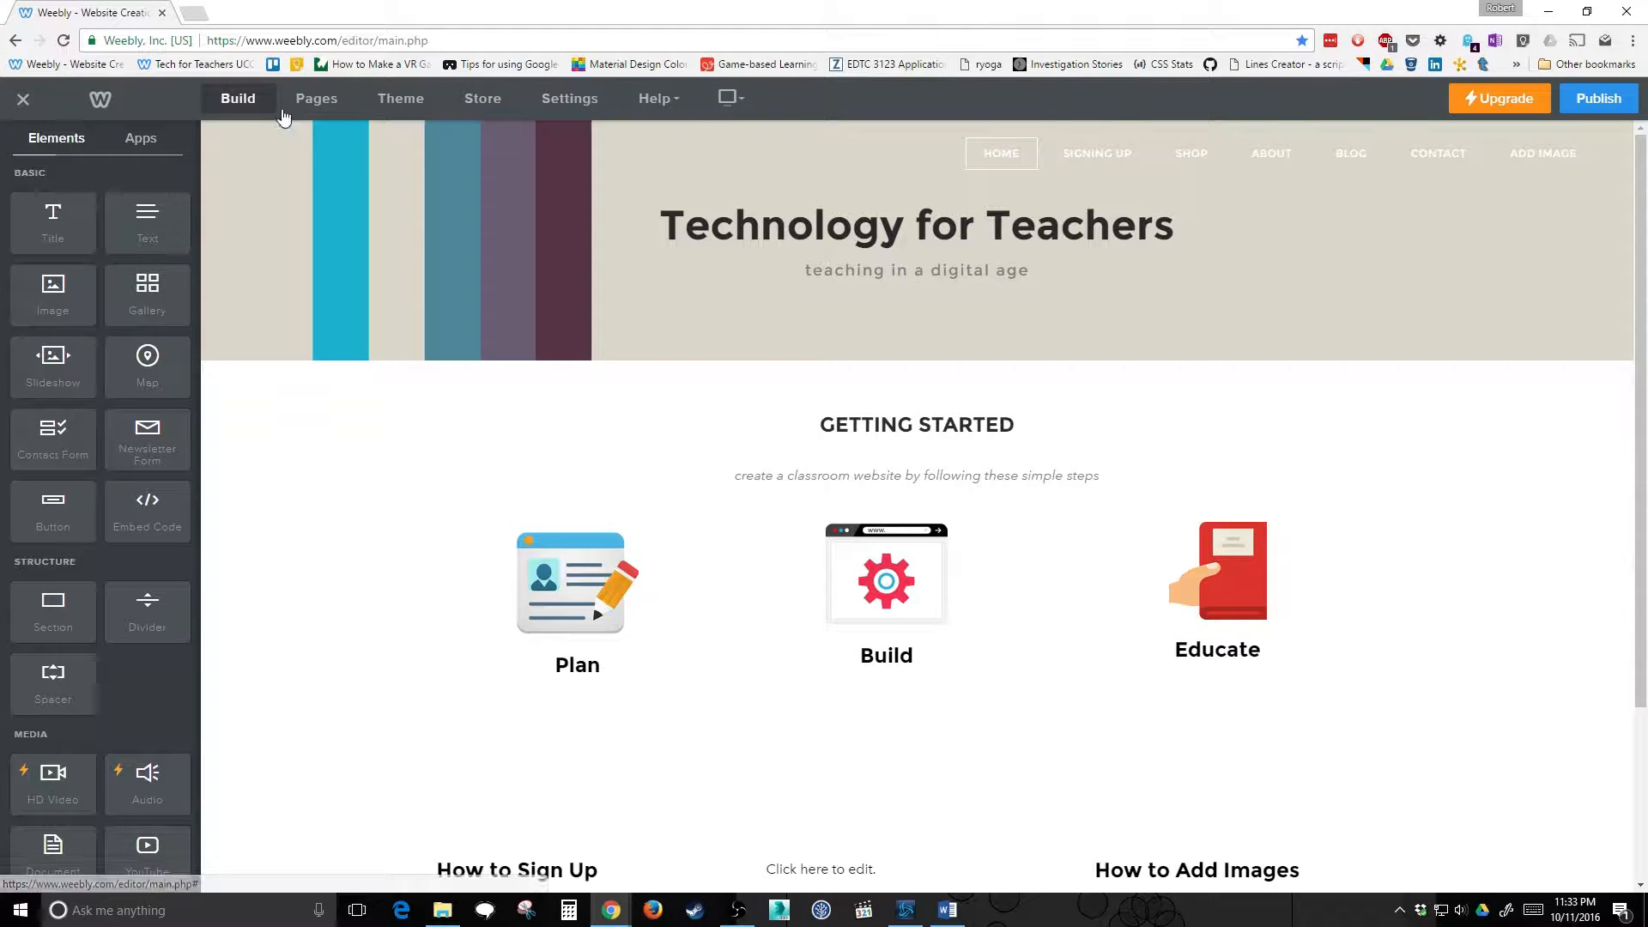
Add a standard page named Bouncing Ball and place it directly after Home in the page order.
left_click(306, 101)
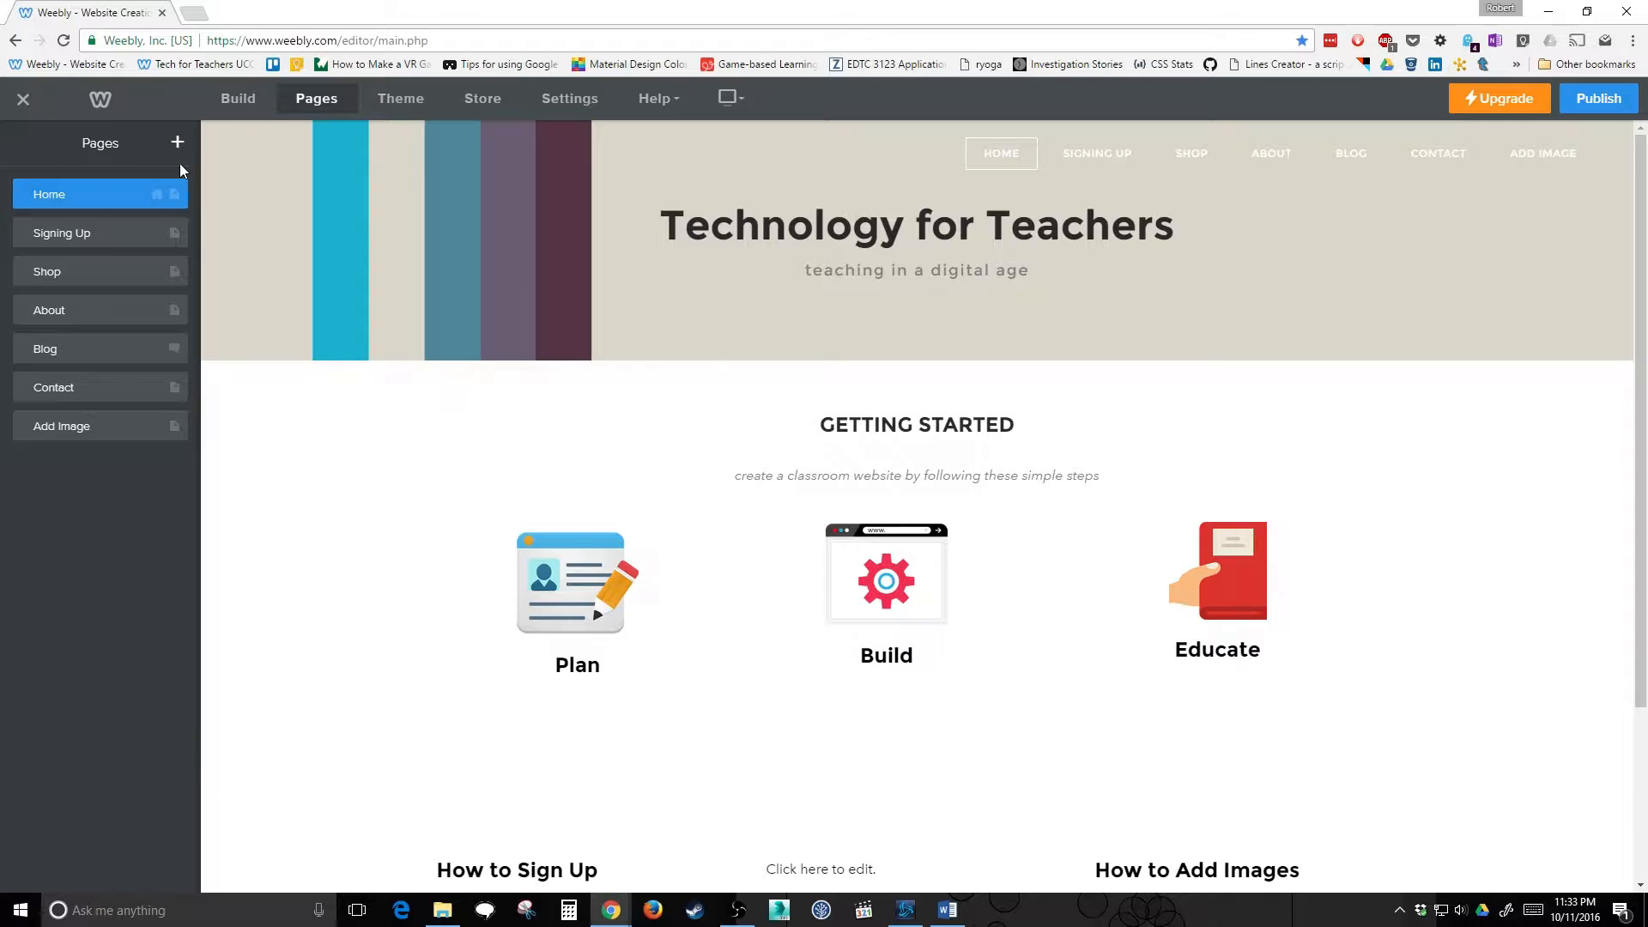
left_click(178, 142)
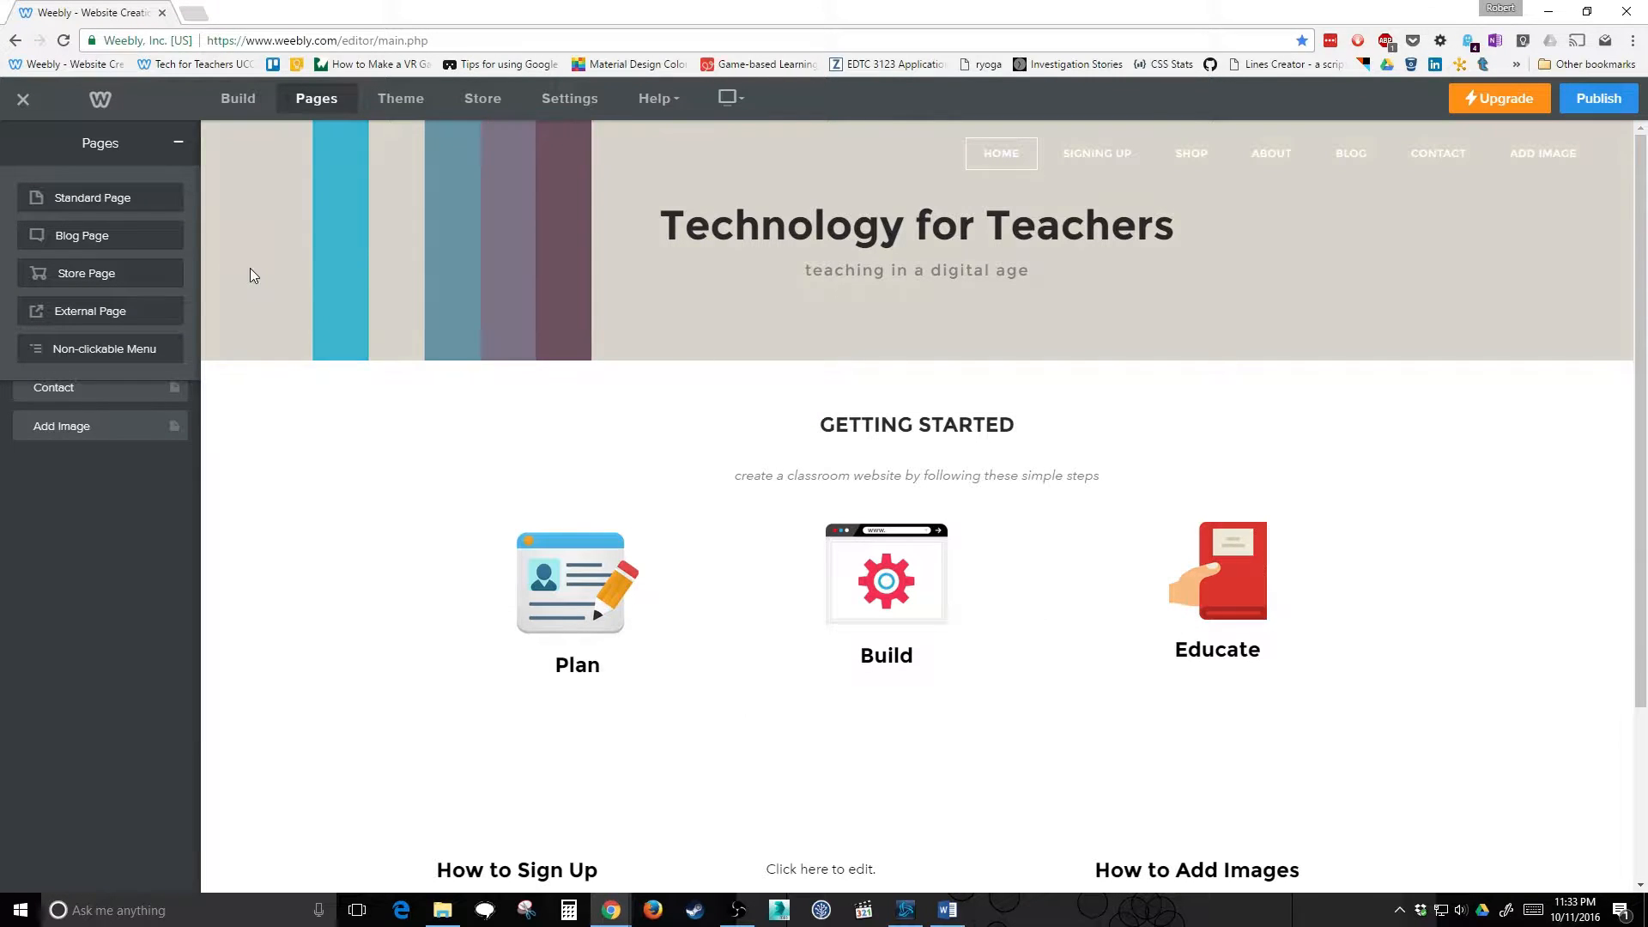
left_click(133, 201)
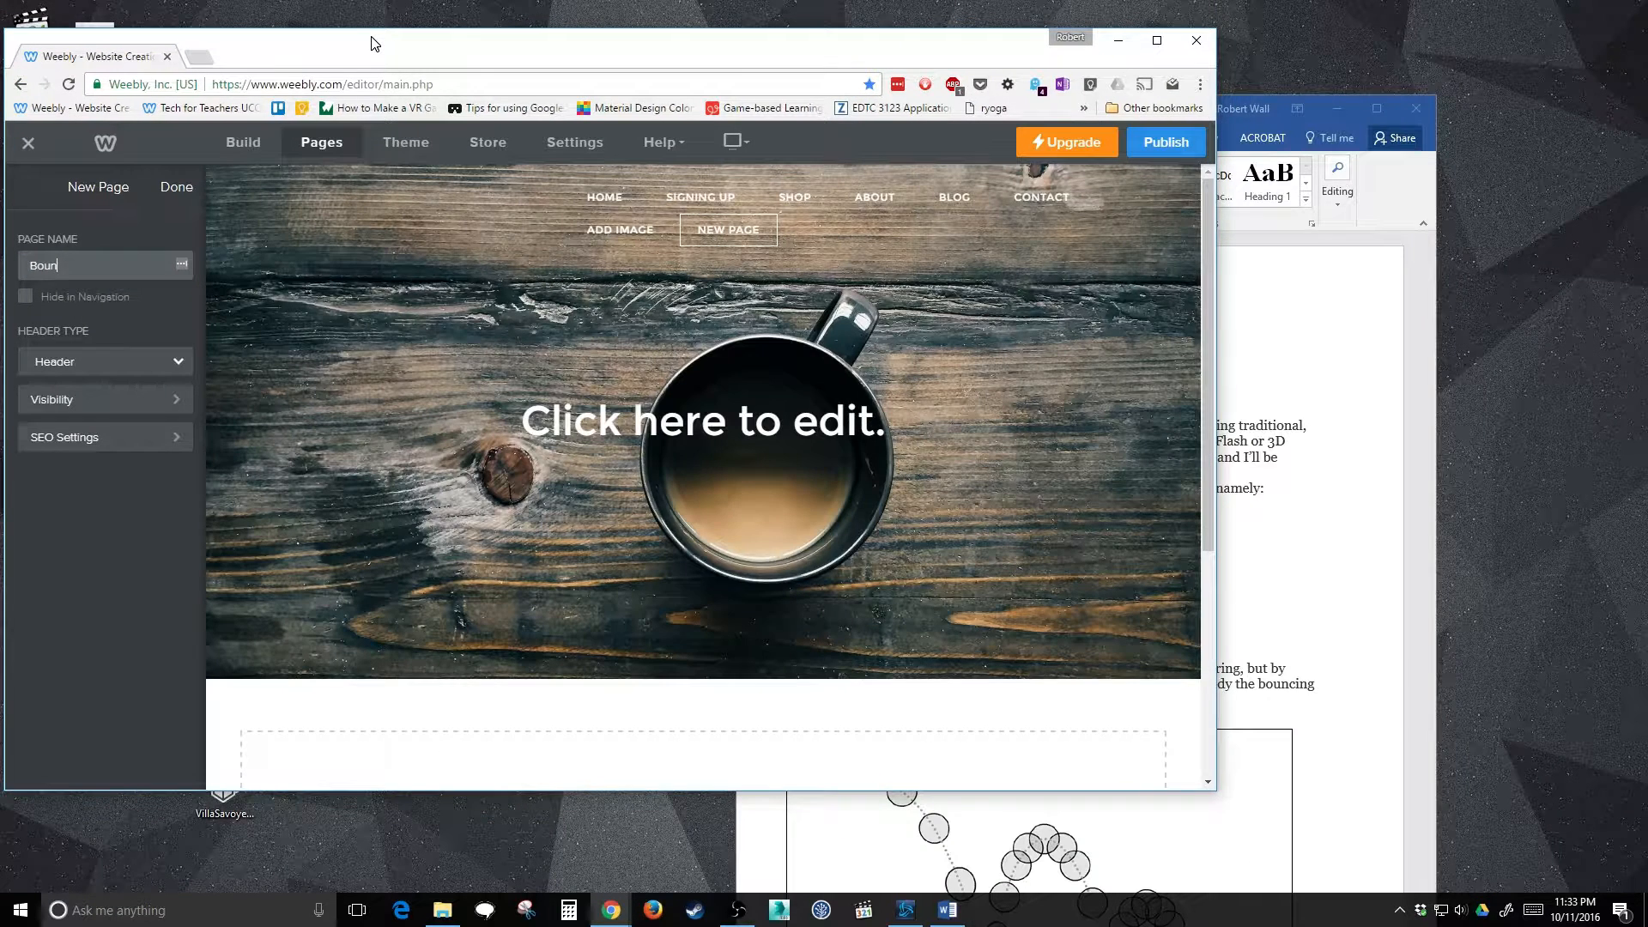
double_click(374, 44)
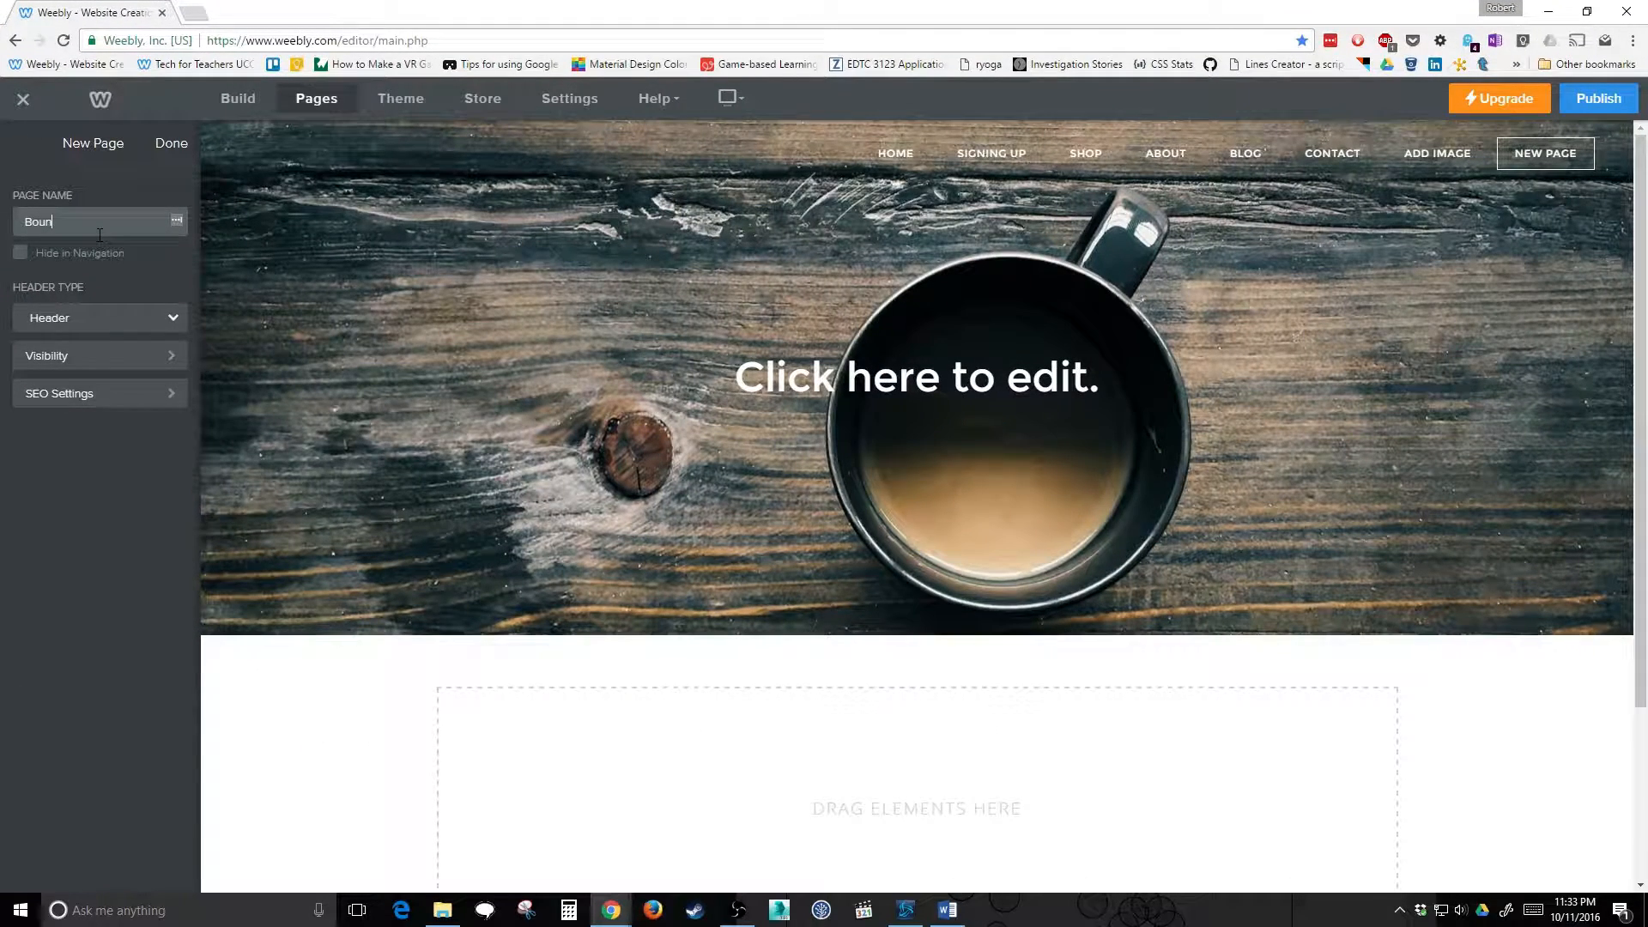
type("cing Ball")
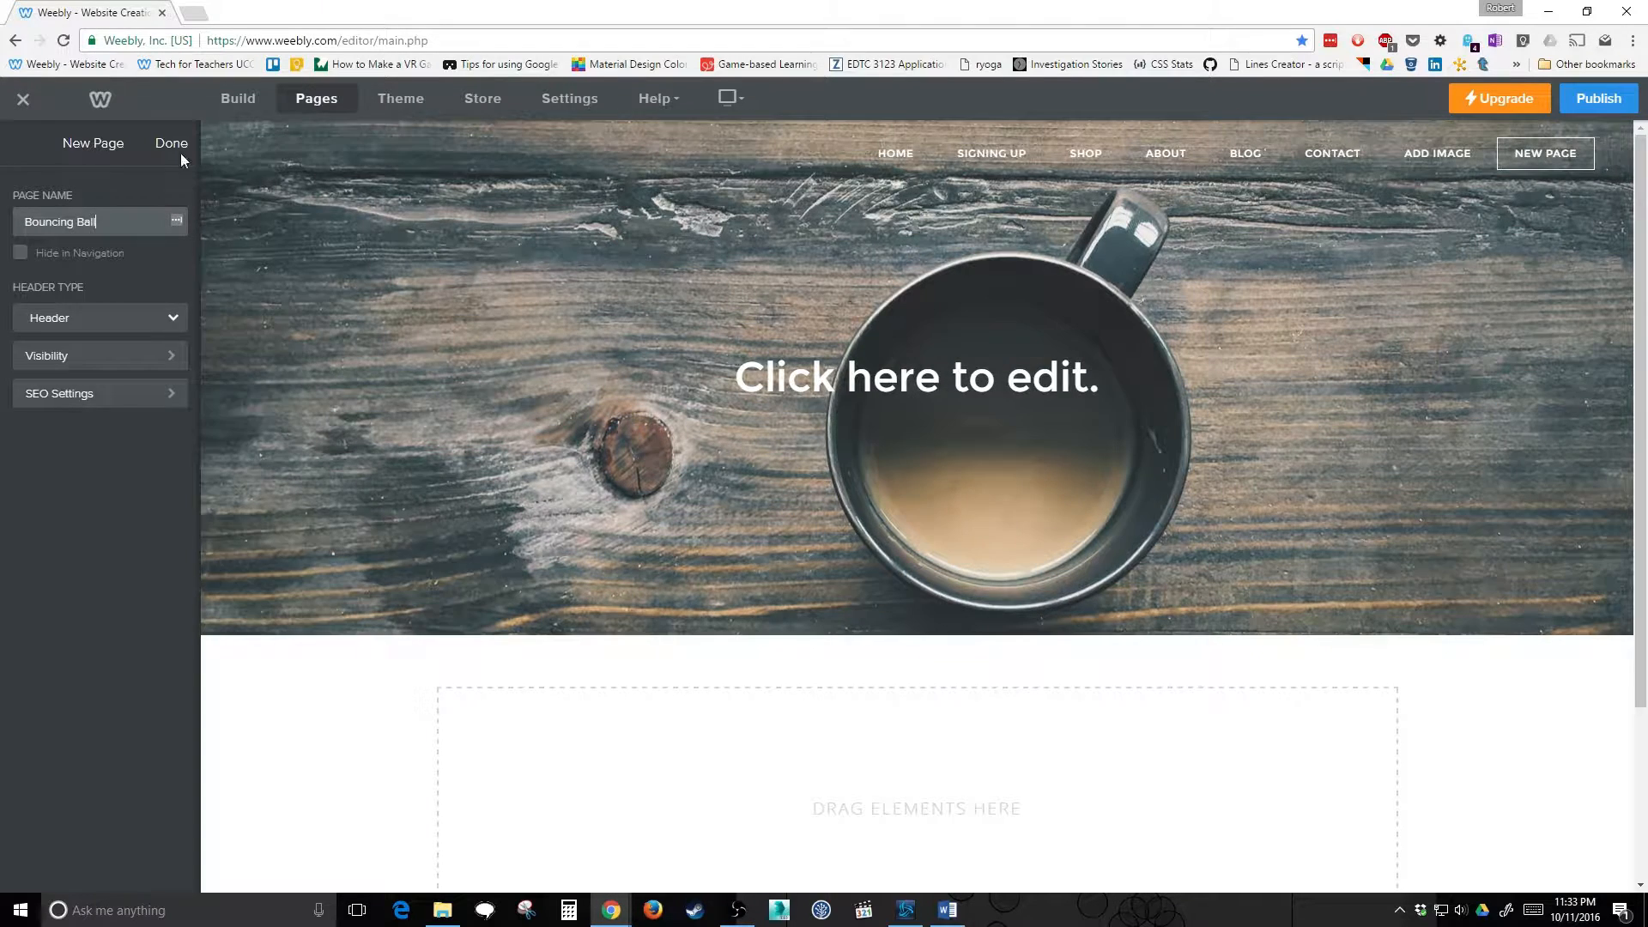
left_click(169, 141)
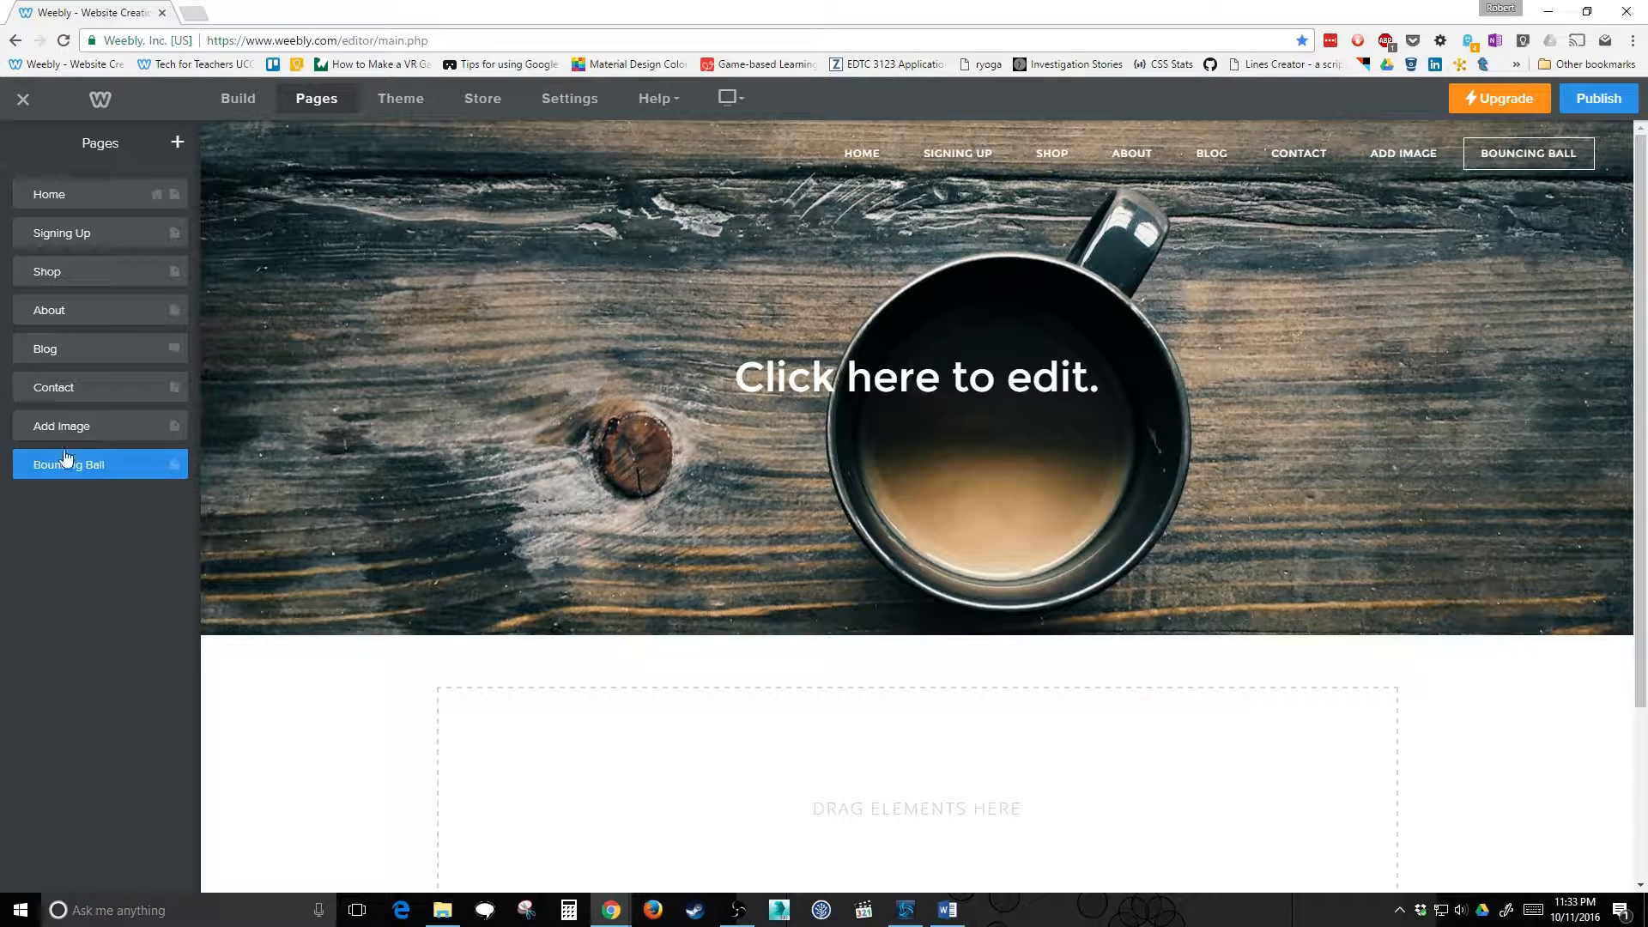
left_click_drag(66, 458, 60, 232)
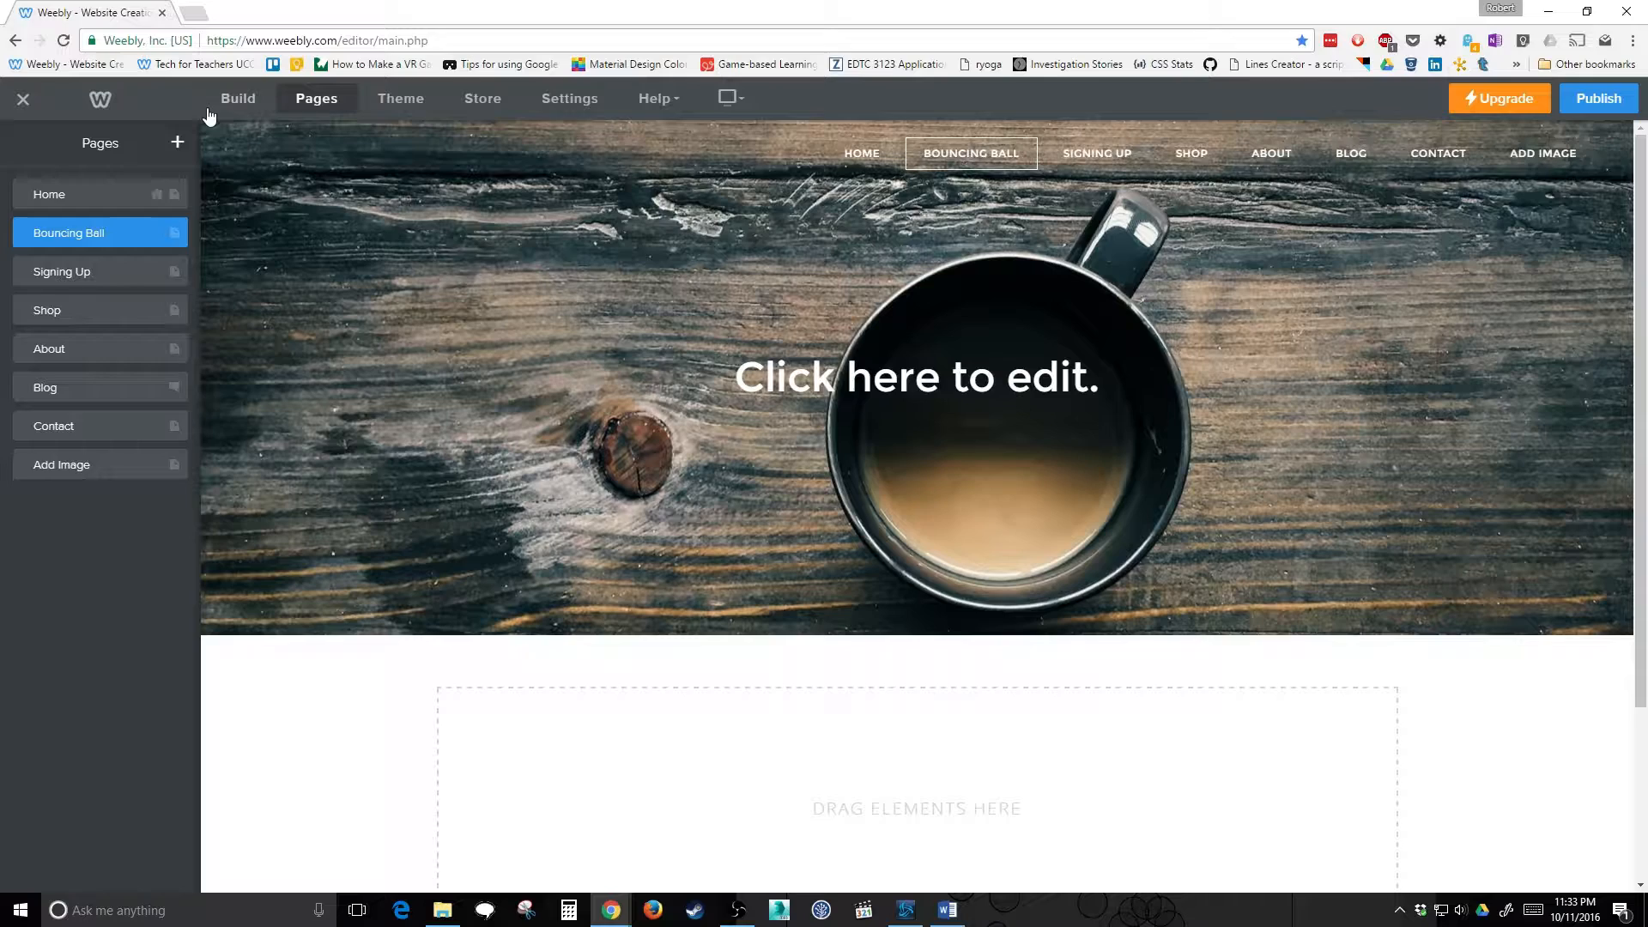
Copy the heading "tutorial-1 : bouncing ball" from tutorial.docx in Word and paste it into the Bouncing Ball page's header text in Weebly.
left_click(226, 100)
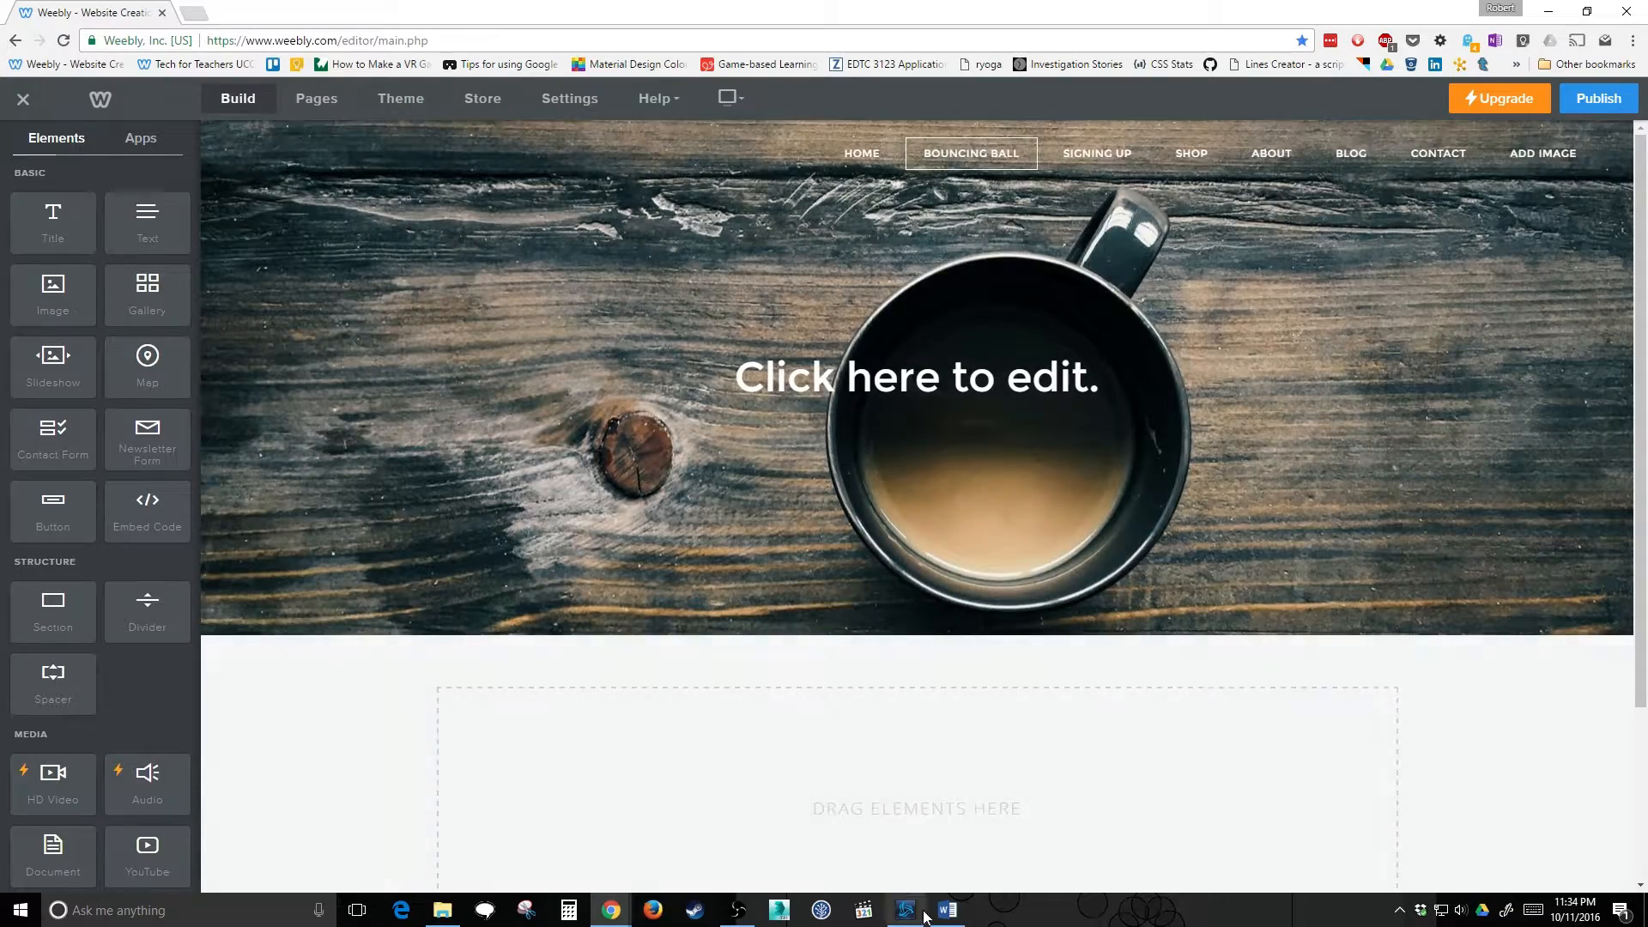
left_click(948, 910)
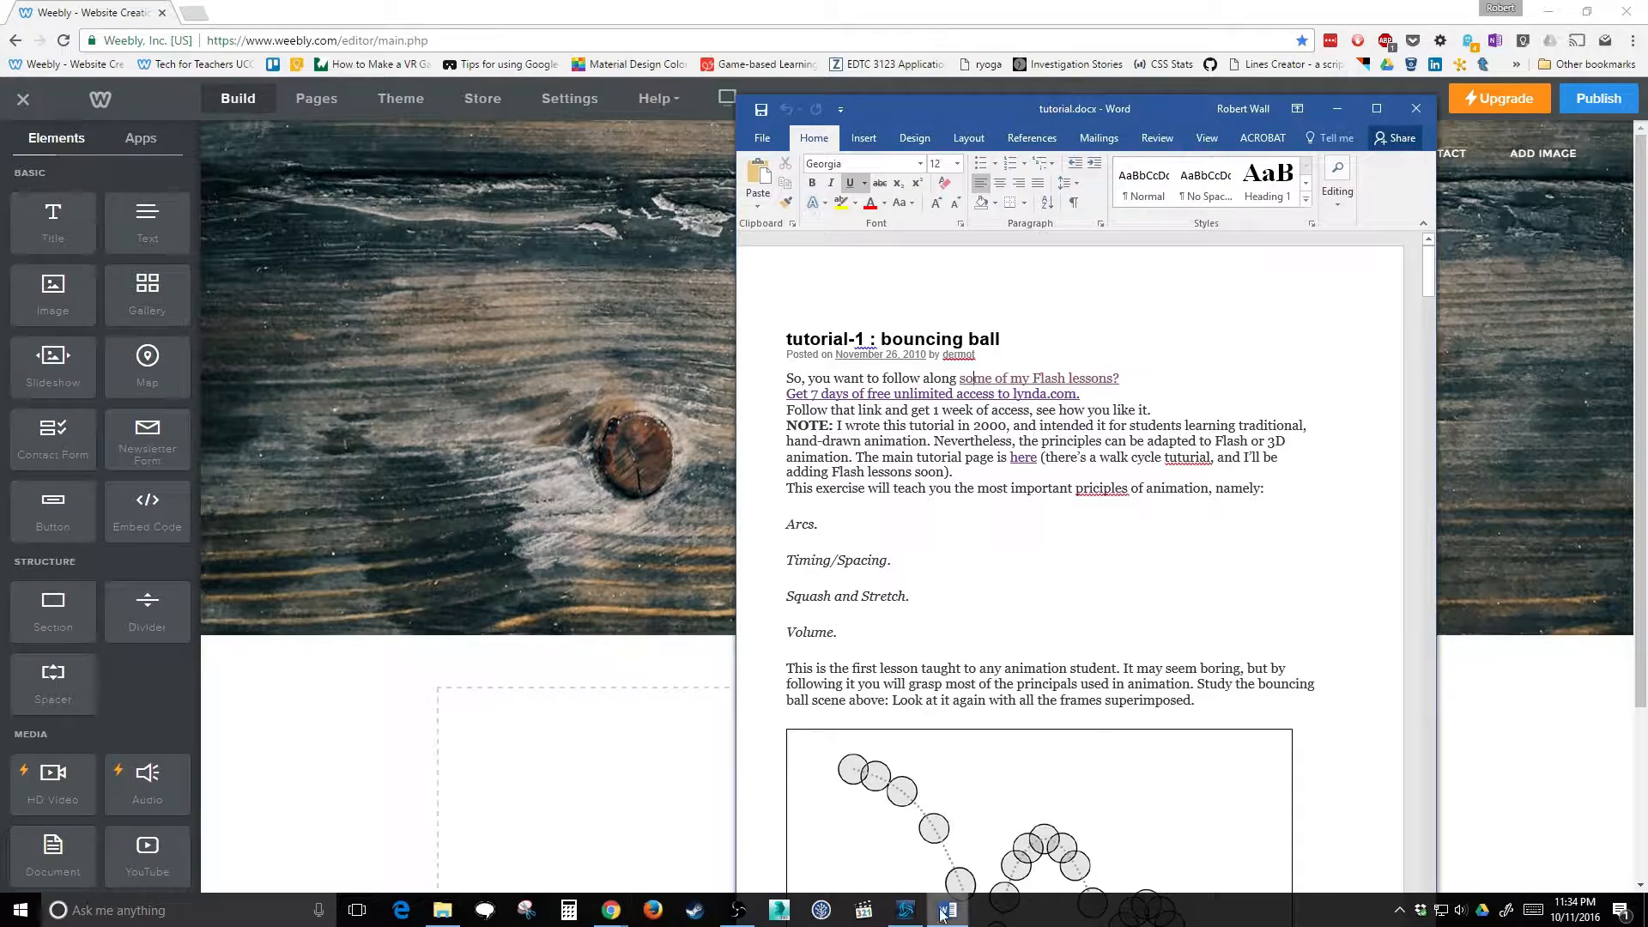
left_click_drag(1089, 112, 1217, 112)
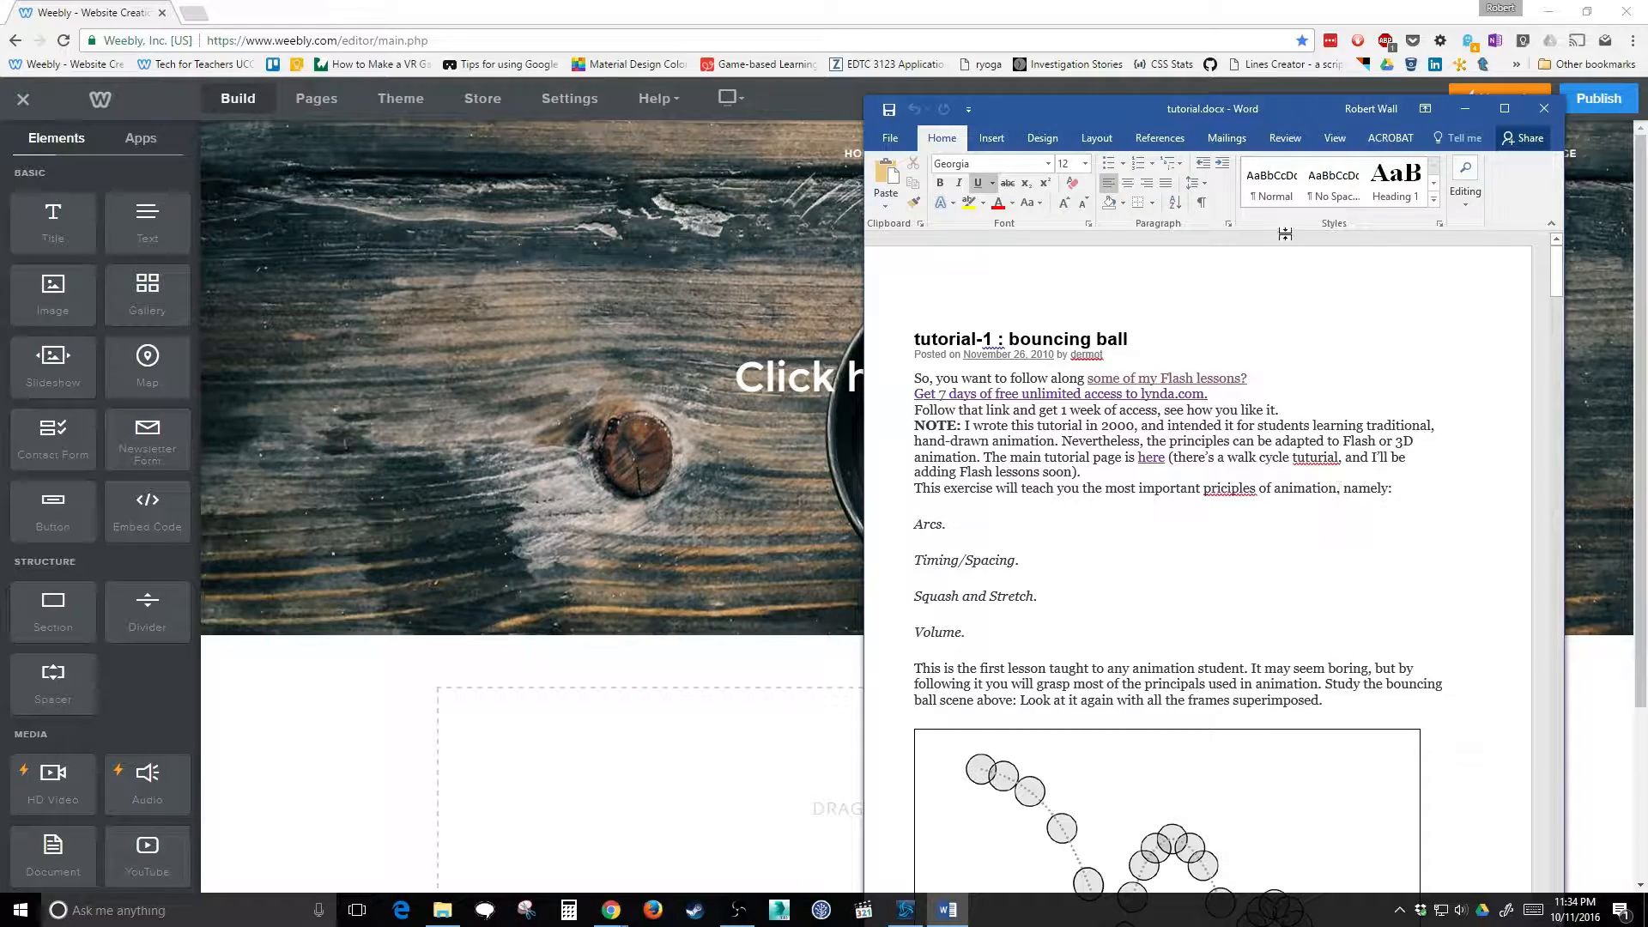
left_click_drag(1229, 108, 1260, 431)
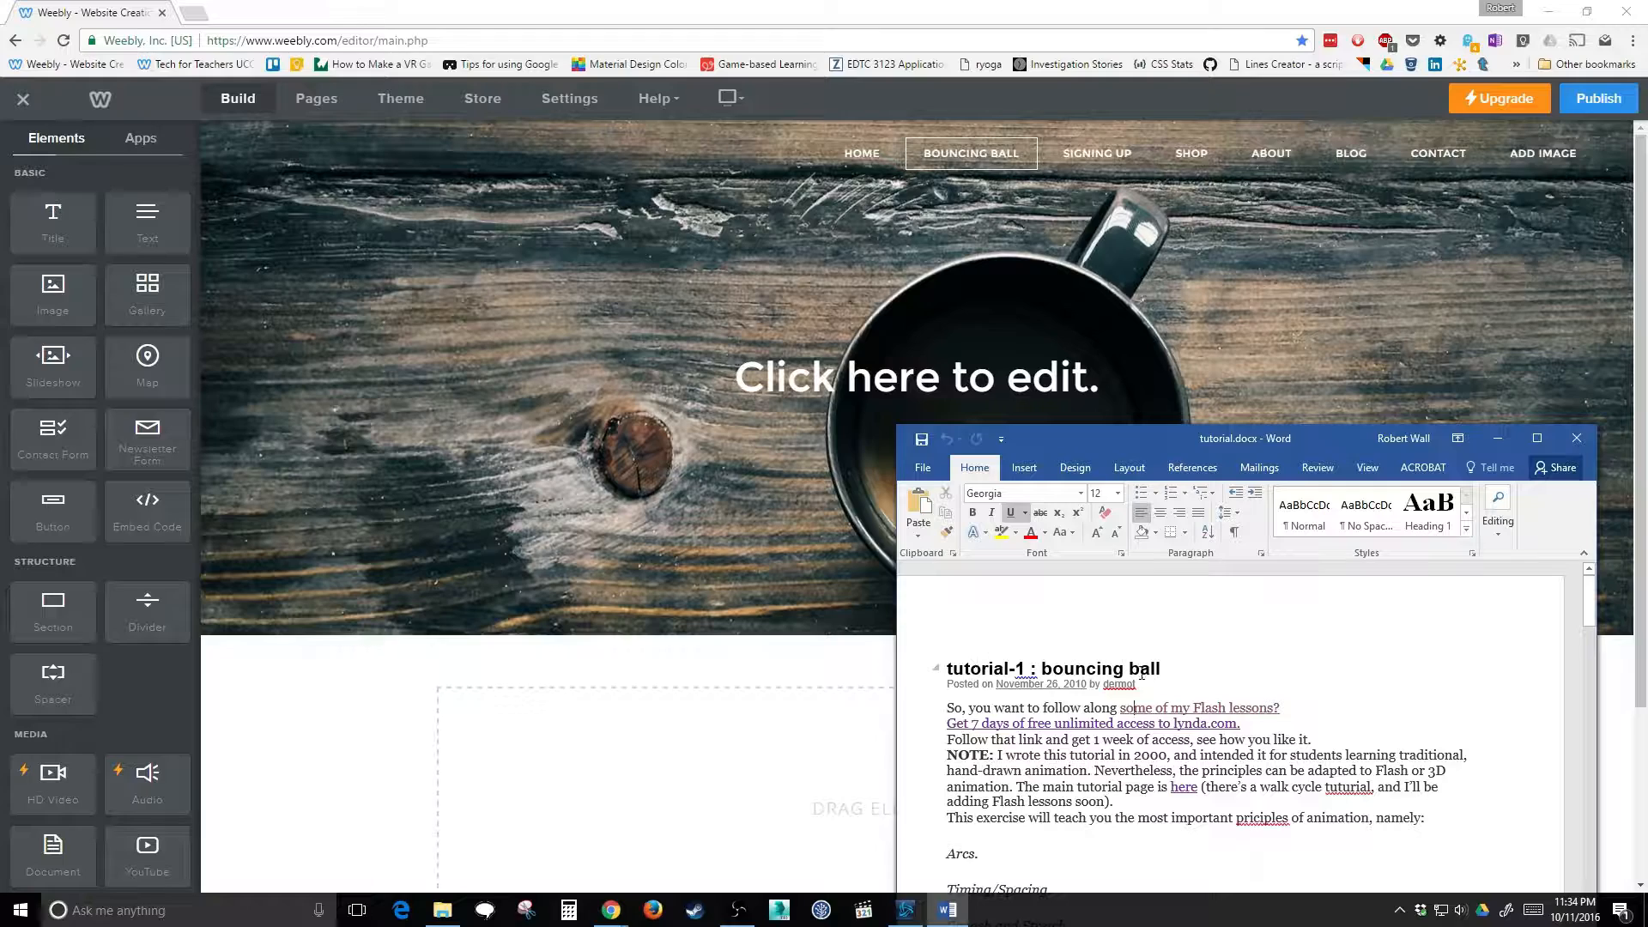
left_click_drag(1174, 668, 949, 664)
key("ctrl+c")
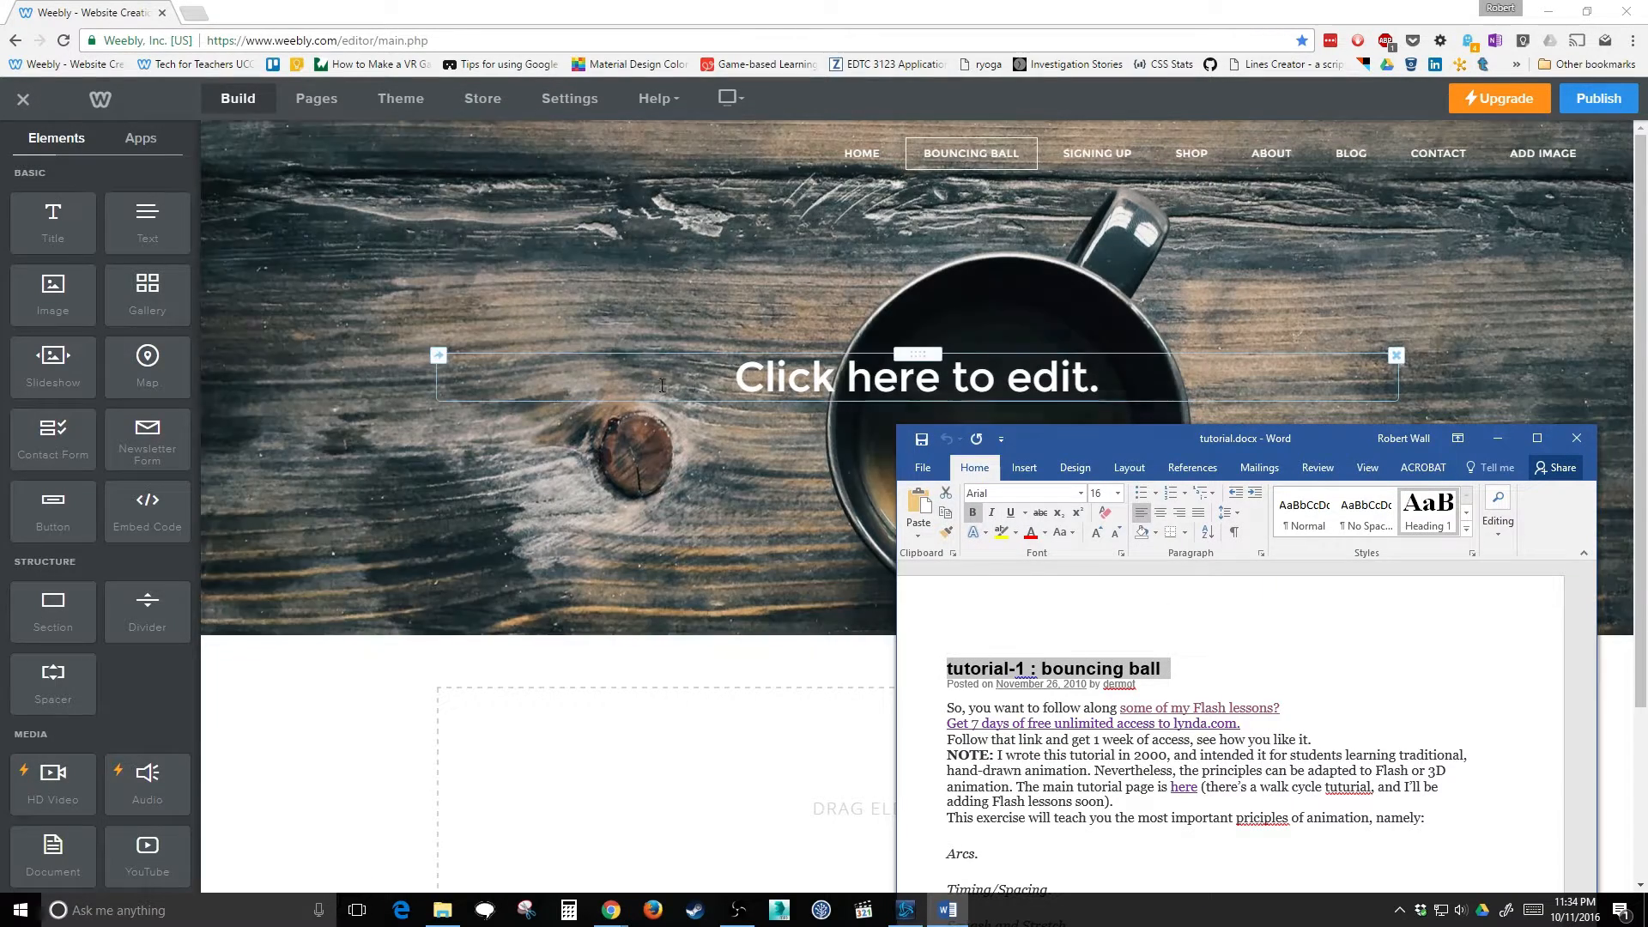
left_click(662, 386)
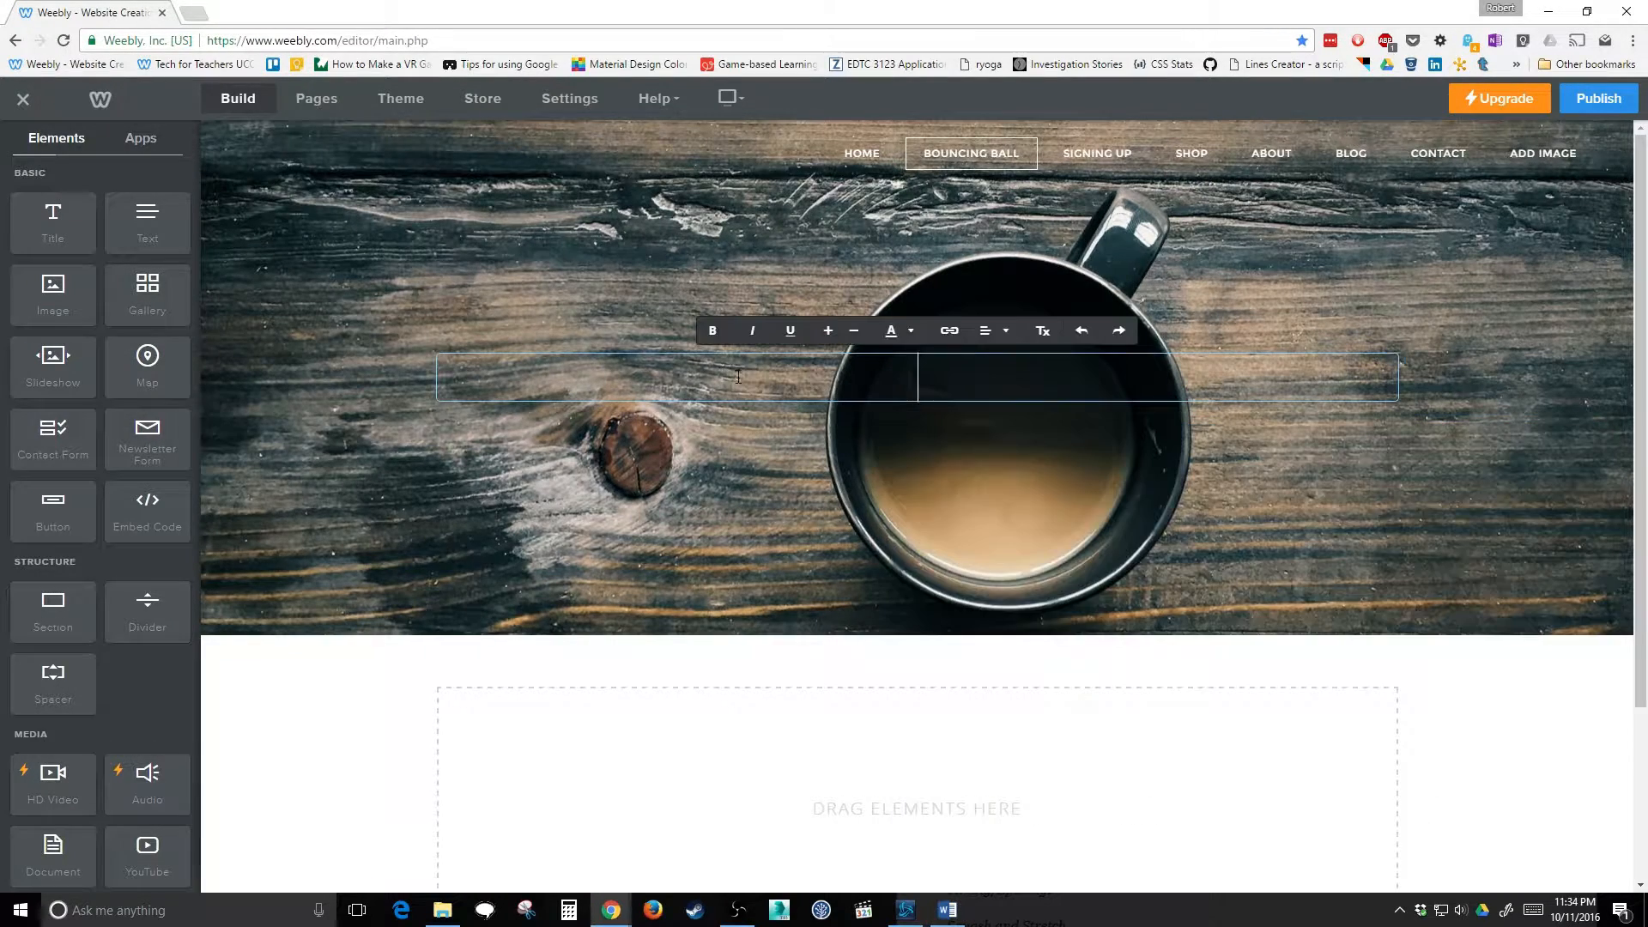
key("ctrl+v")
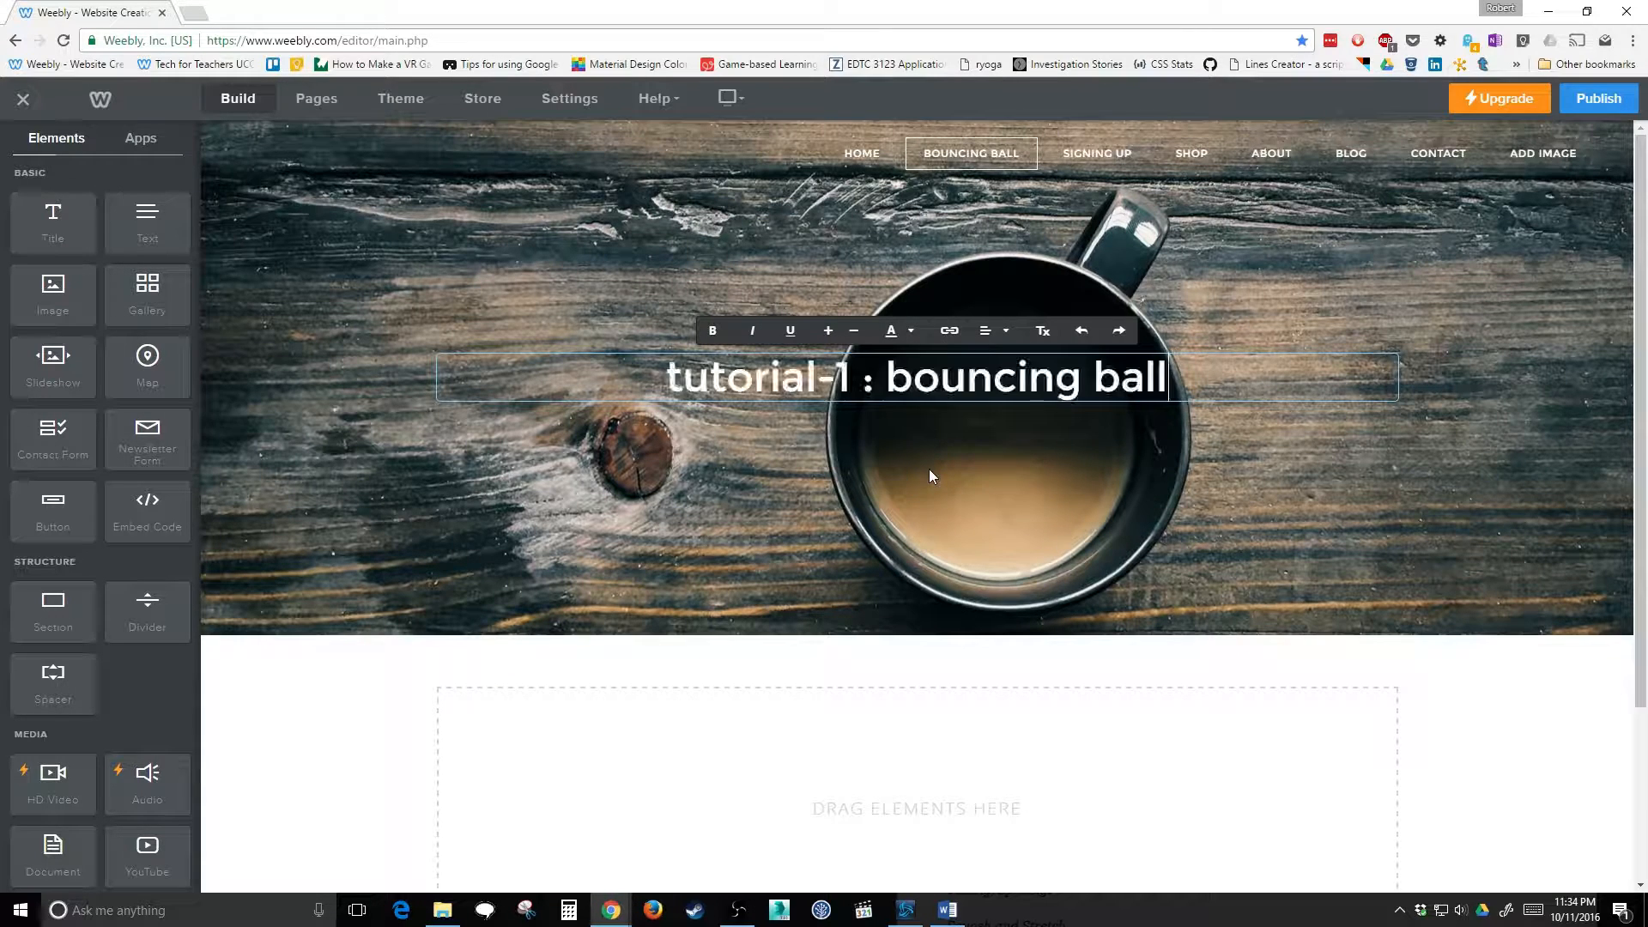
Change "tutorial-1" in the header title to "Tutorial 1", with a capital T and a space instead of the hyphen.
key("Home")
key("Delete")
type("T")
key("Right")
key("Right")
key("Right")
key("Right")
key("Right")
key("Right")
key("Right")
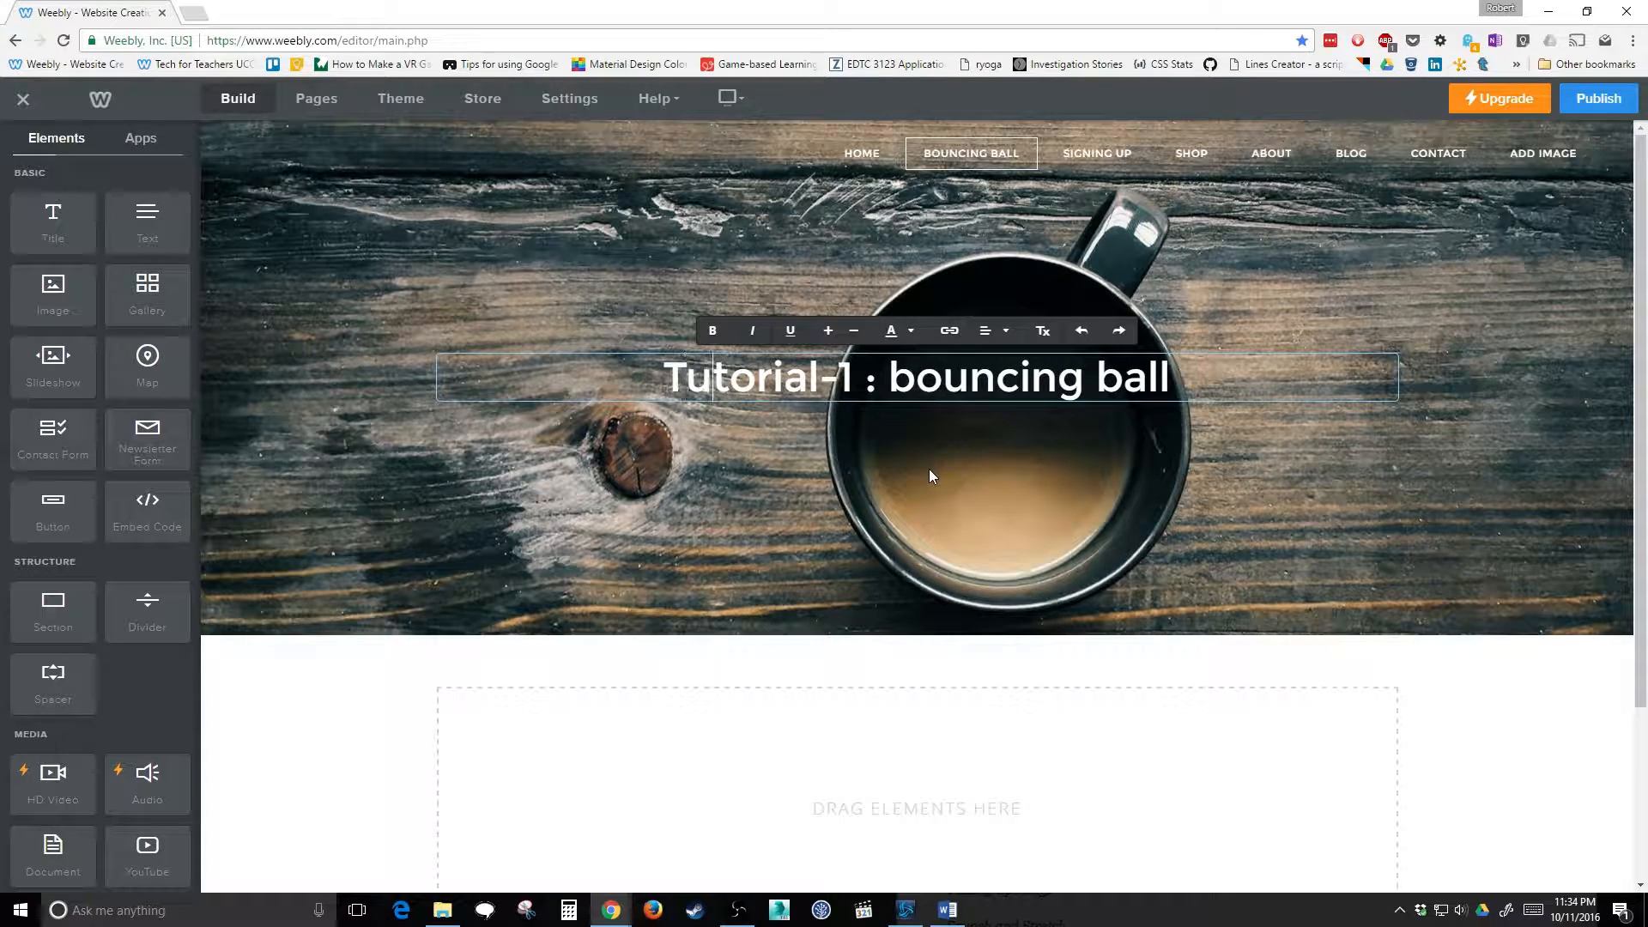
key("Delete")
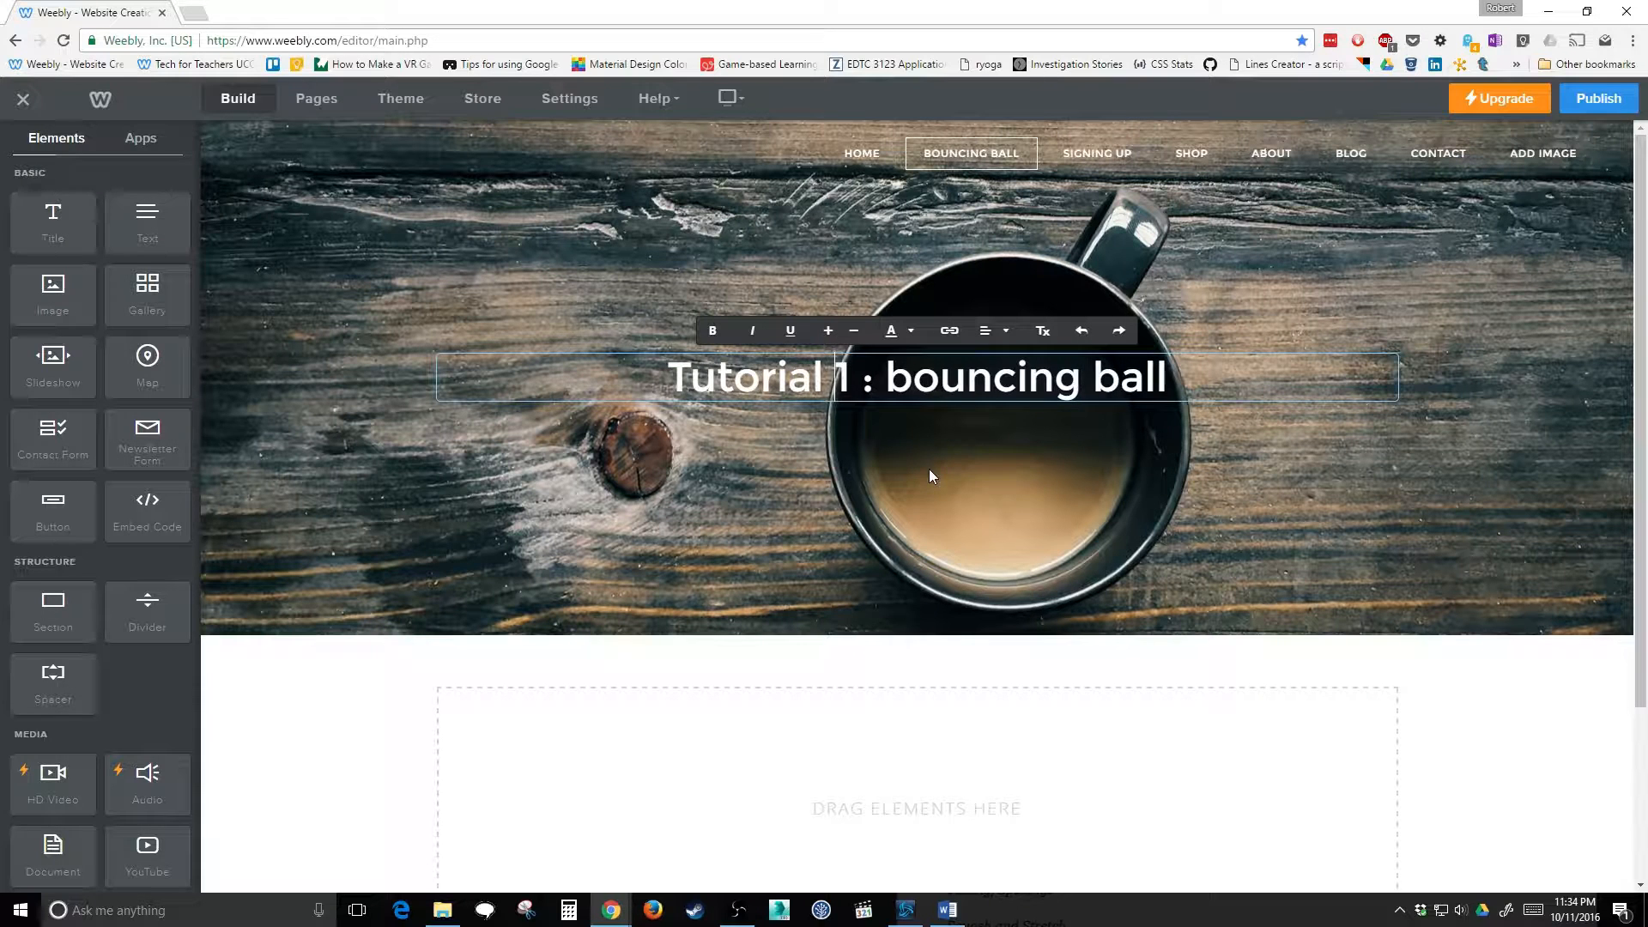
Capitalize both words after the colon so the header title reads "Tutorial 1 : Bouncing Ball".
key("Right")
key("Right")
key("Right")
key("Right")
key("Delete")
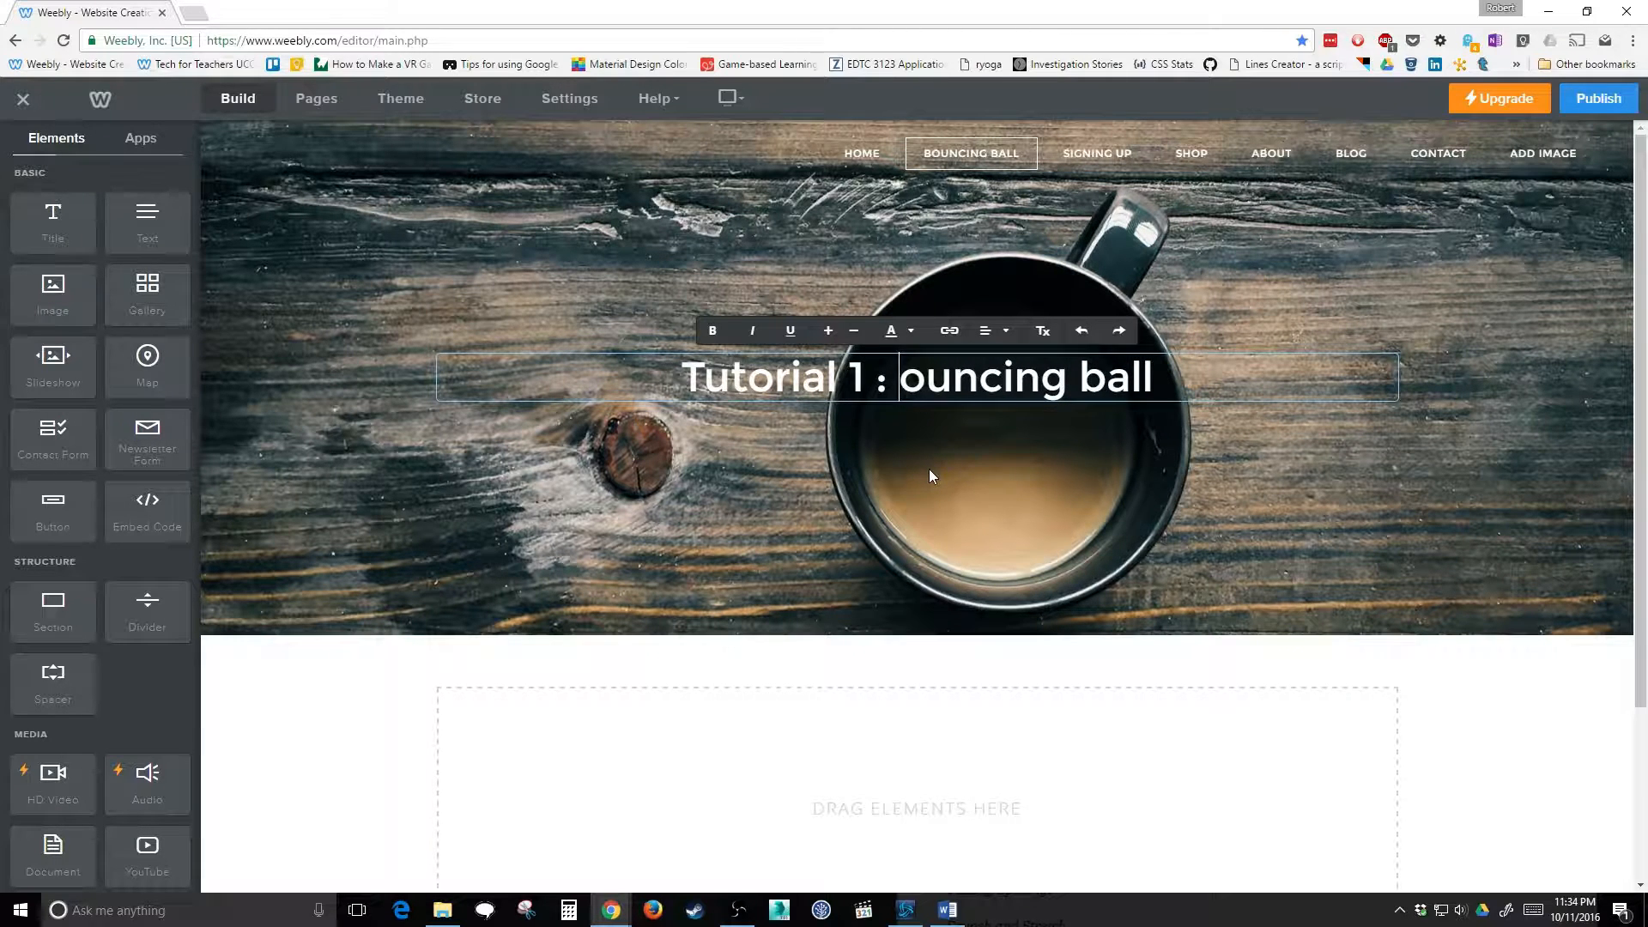
type("B")
key("Right")
key("Right")
key("Right")
key("Right")
key("Right")
key("Right")
key("Right")
key("Right")
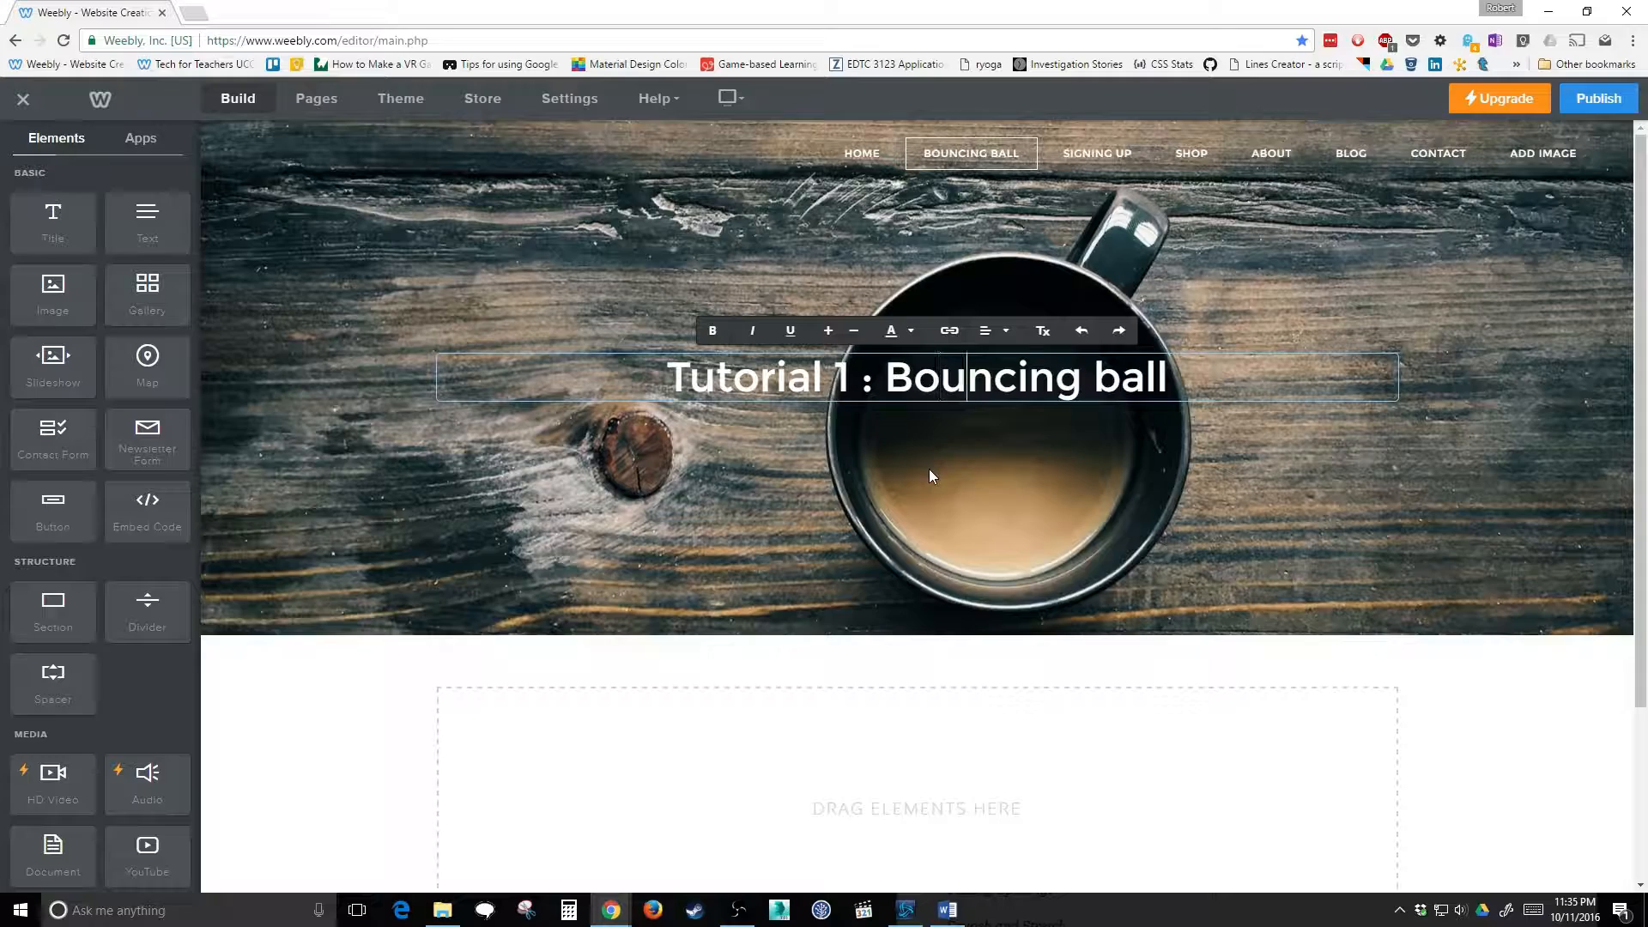
key("Delete")
type("B")
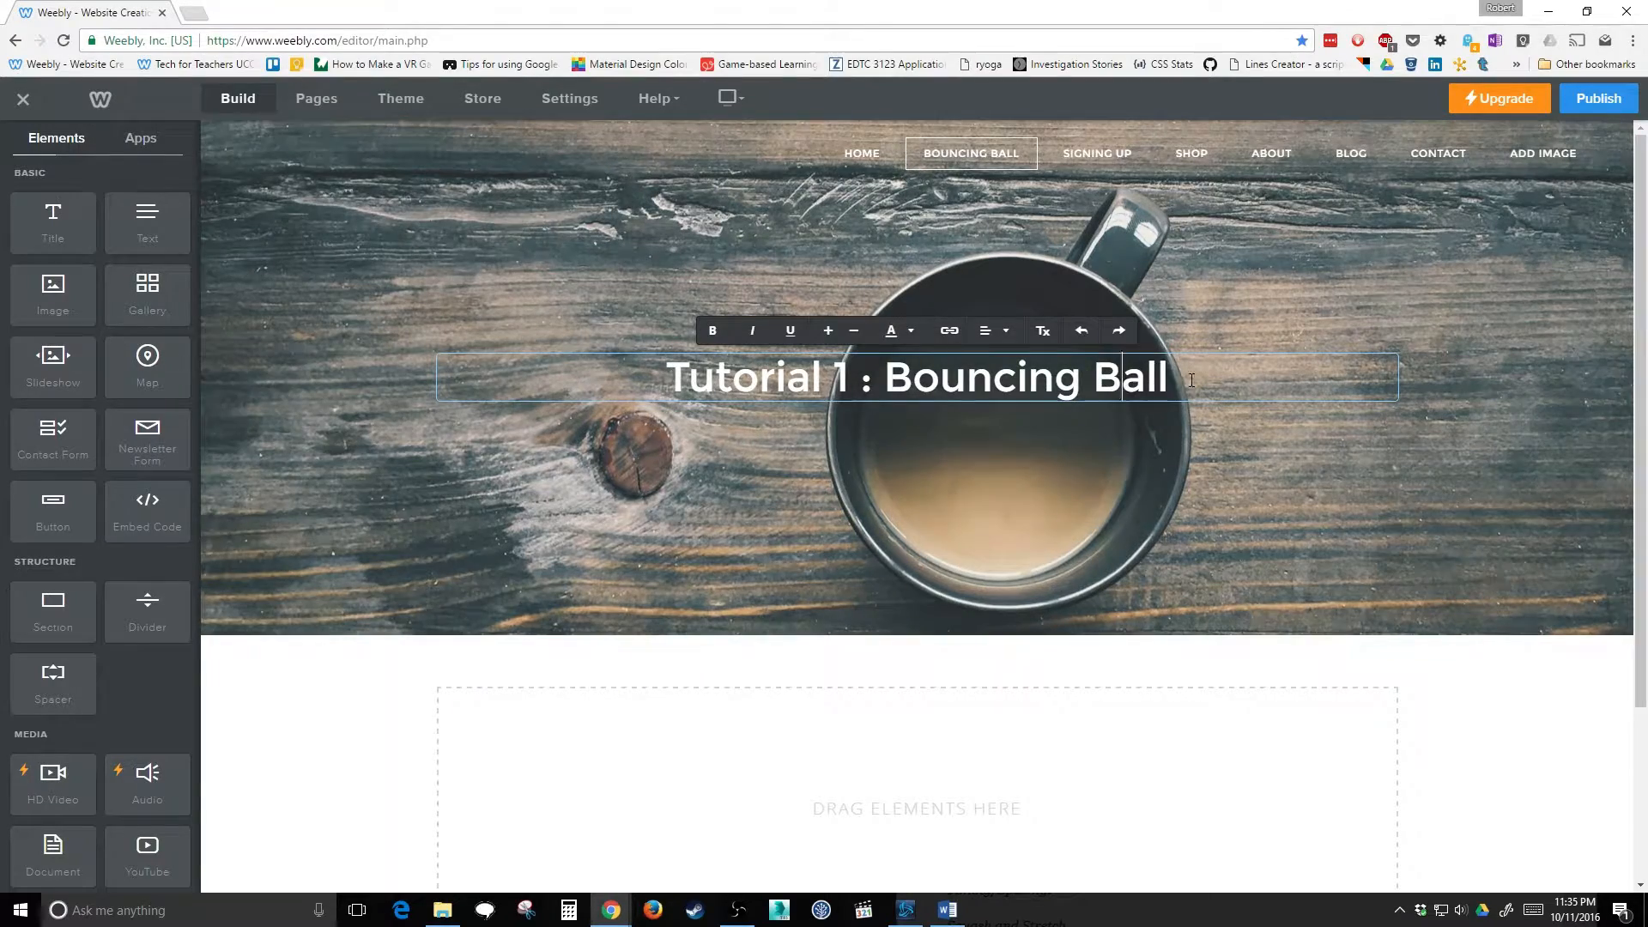
left_click_drag(1171, 382, 621, 341)
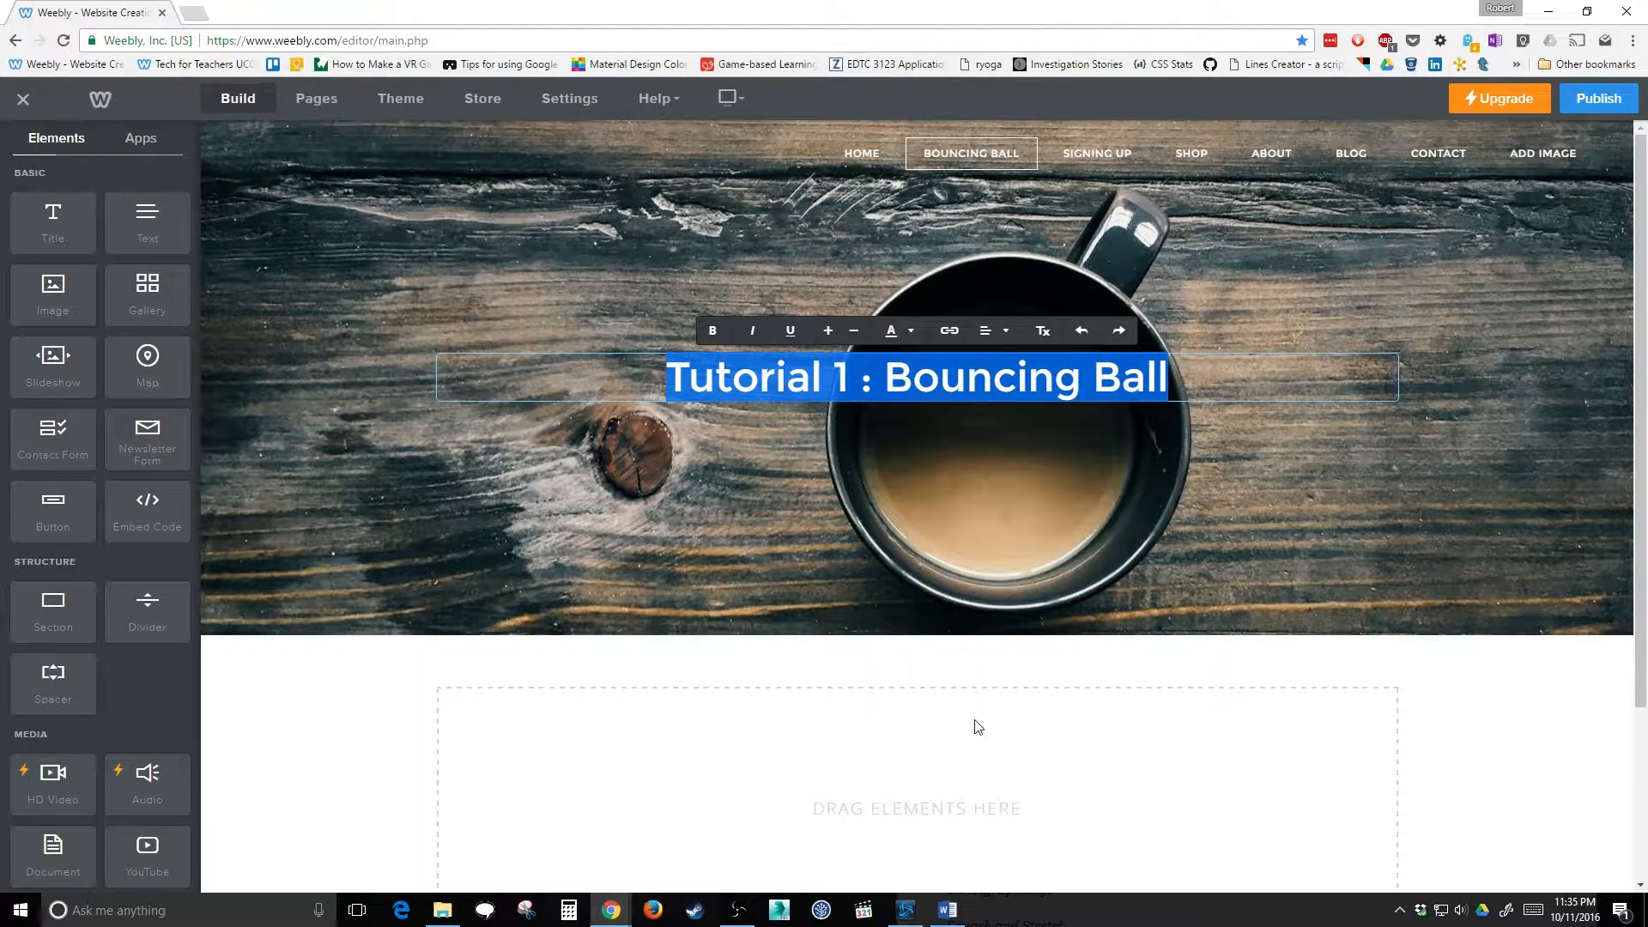
Switch to tutorial.docx in Word and copy the body text from "So, you want to follow along" through "all the frames superimposed.".
left_click(947, 910)
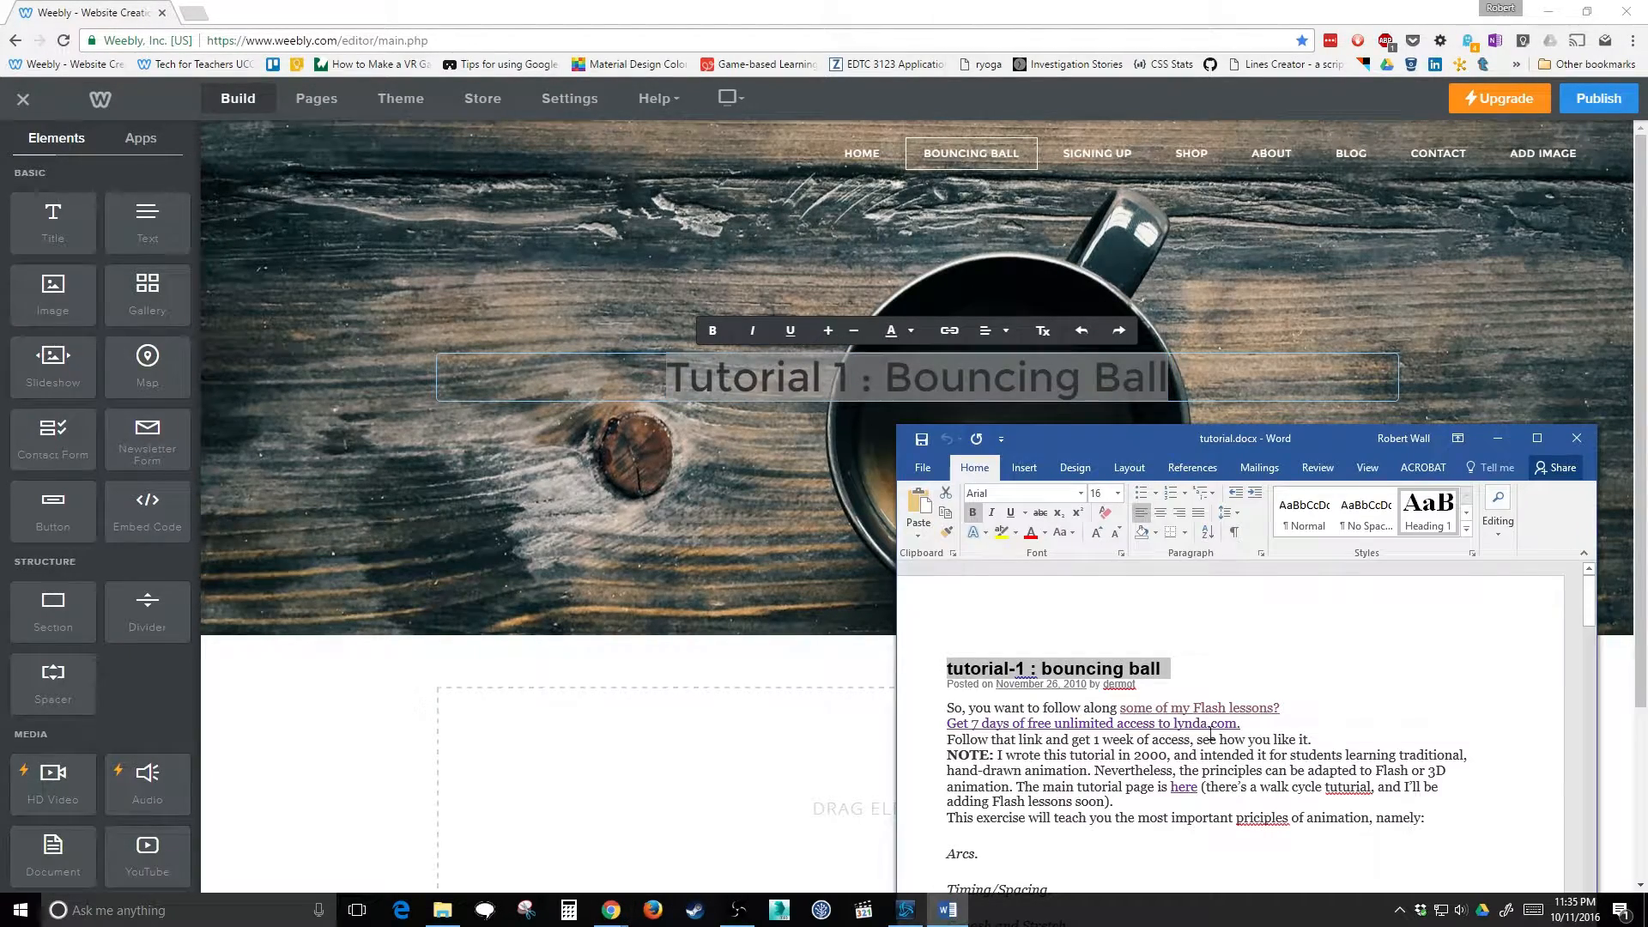
left_click(1245, 723)
scroll(1244, 723, "down", 2)
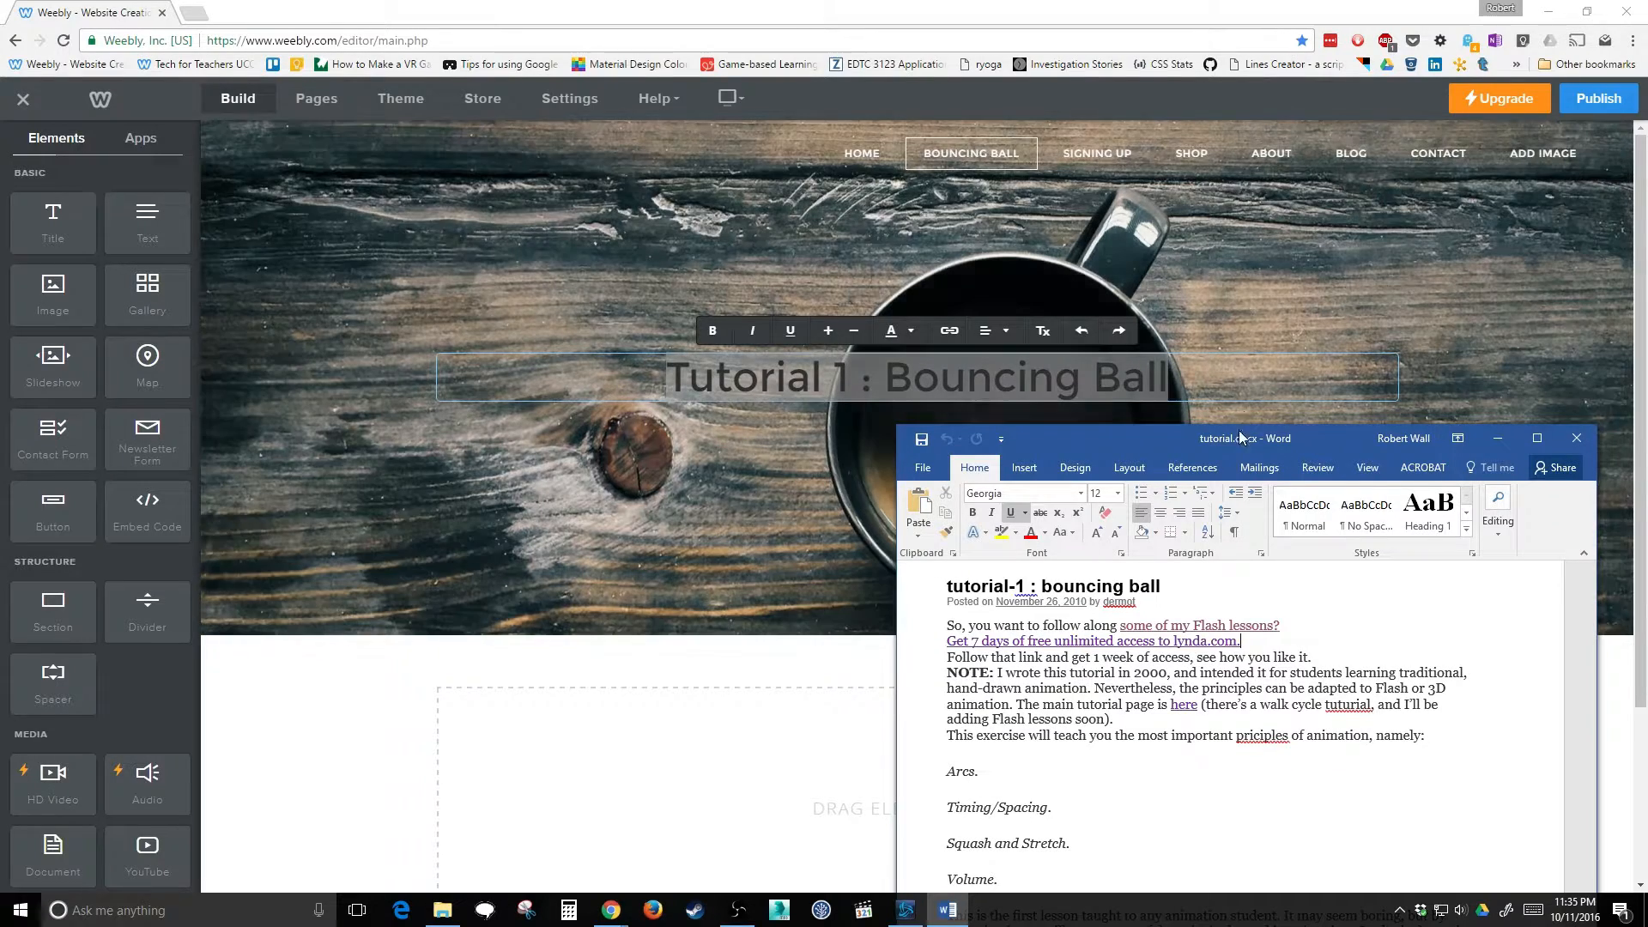
left_click_drag(1241, 424, 1241, 258)
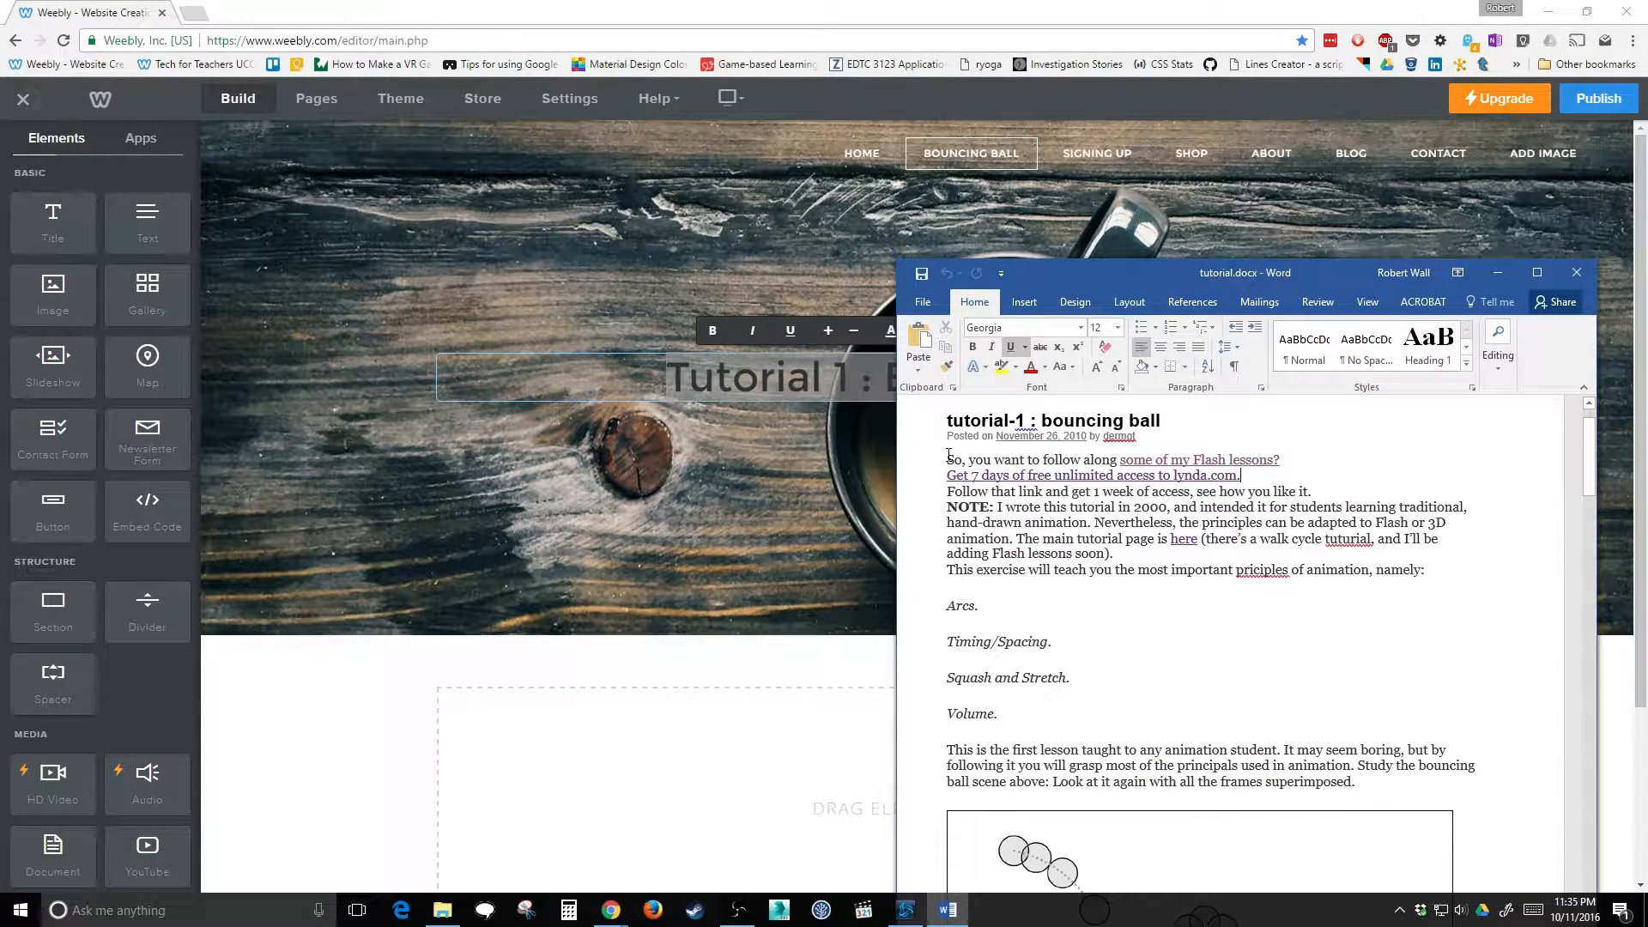
left_click_drag(948, 459, 1451, 798)
key("ctrl+c")
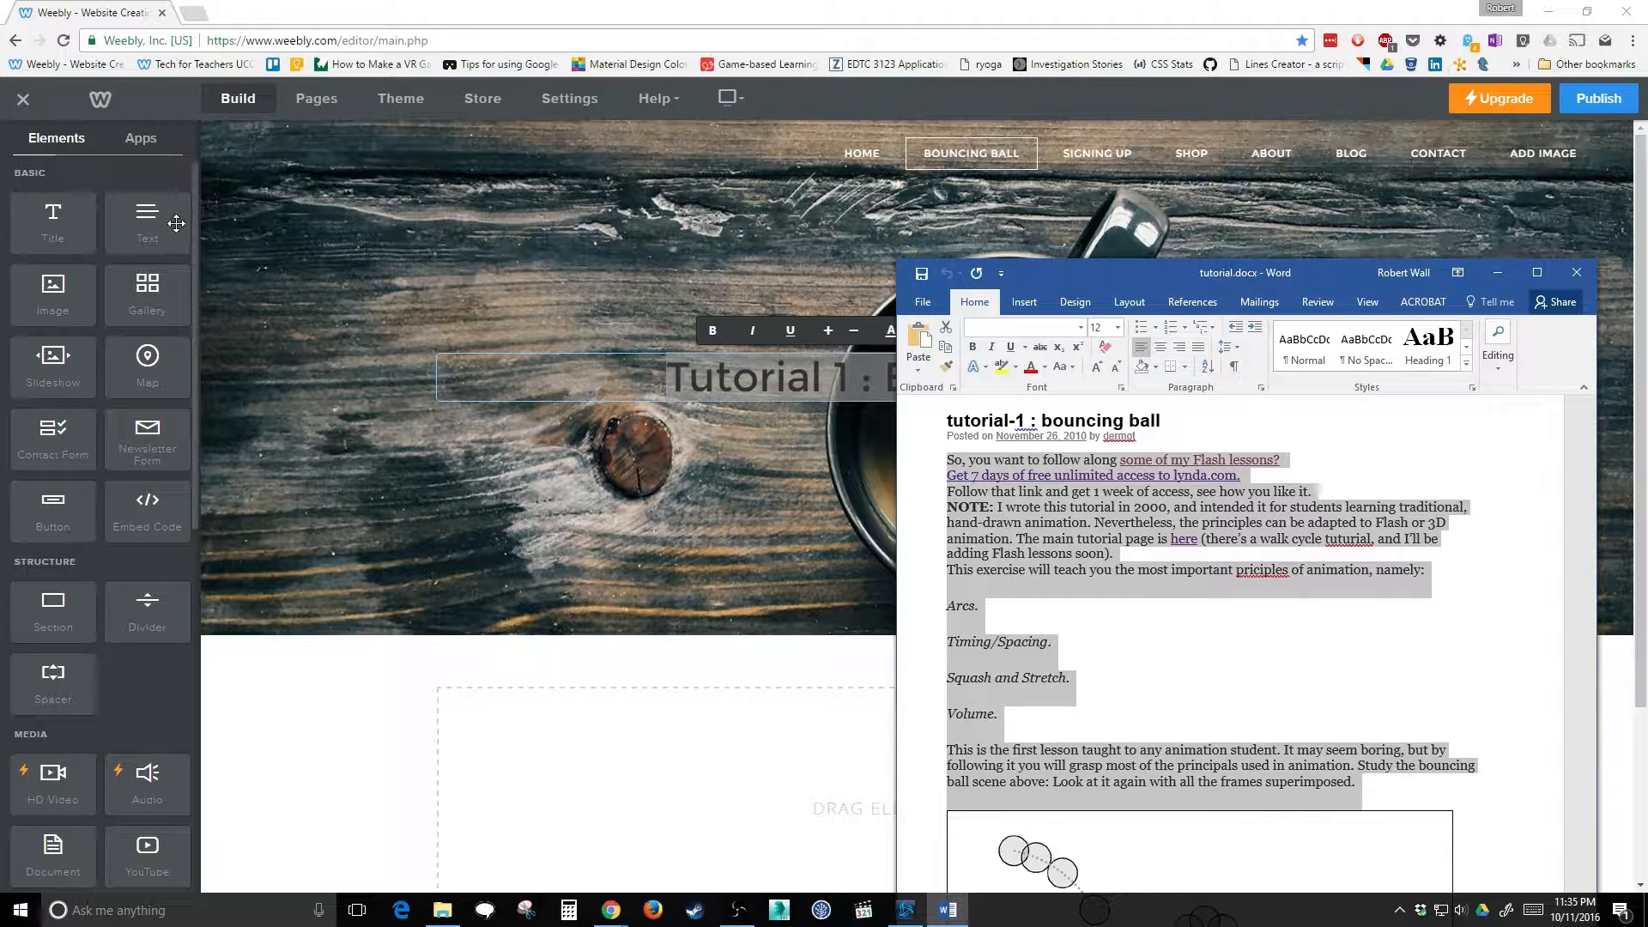
Add a text element below the header on the Bouncing Ball page in Weebly and paste the copied tutorial text into it.
left_click_drag(148, 221, 777, 777)
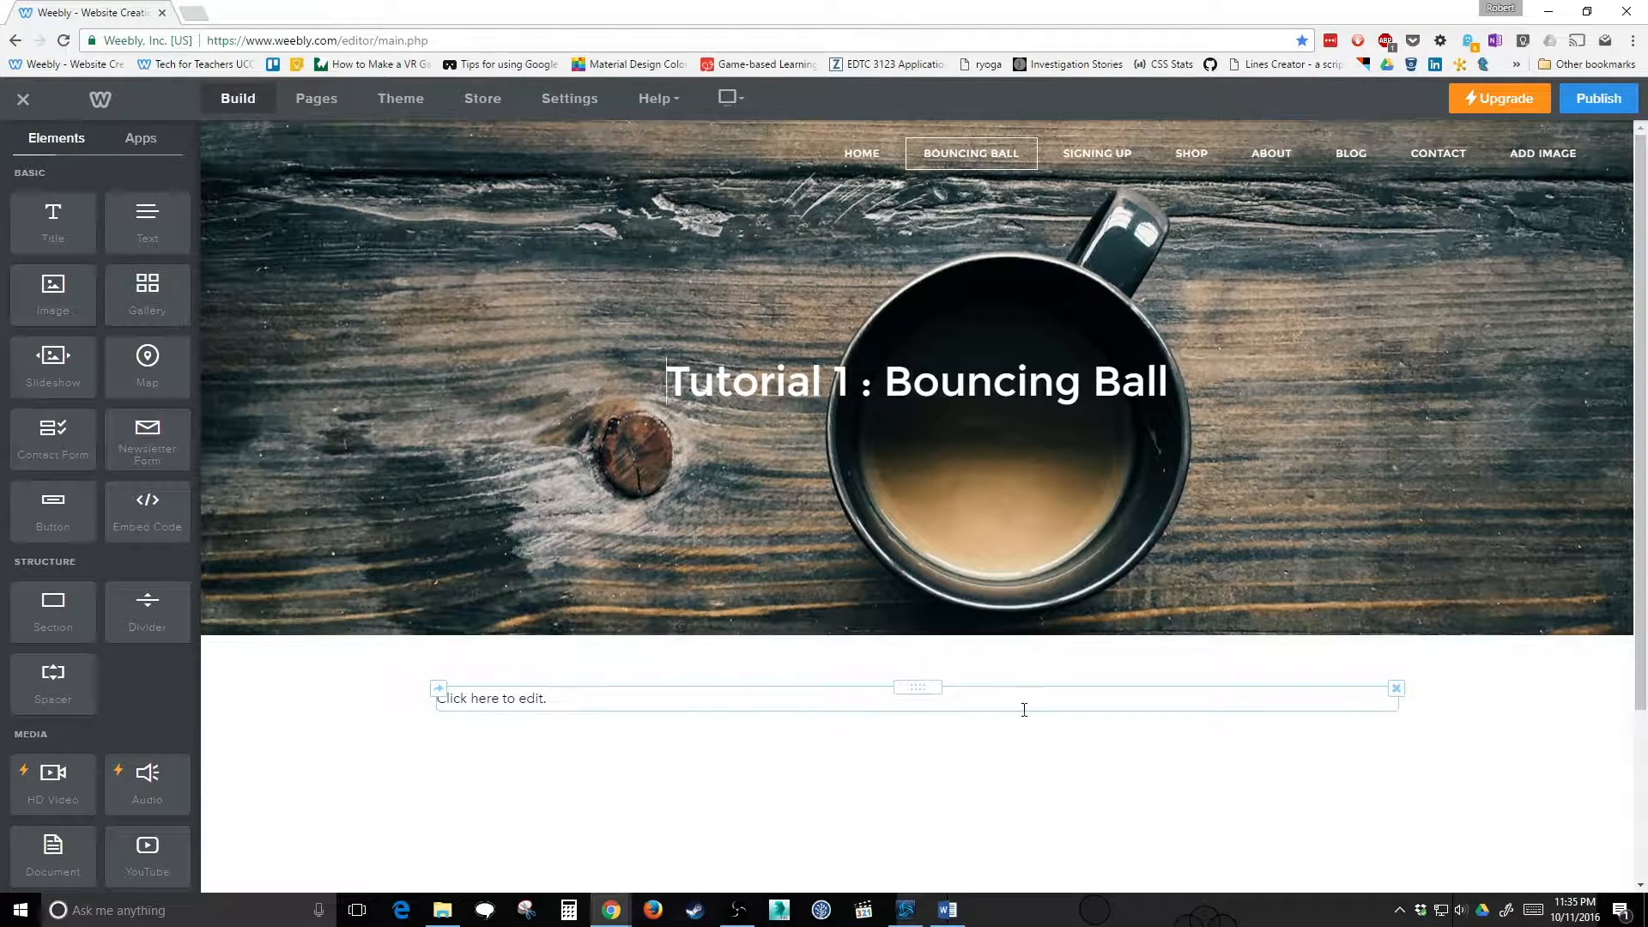
left_click(904, 702)
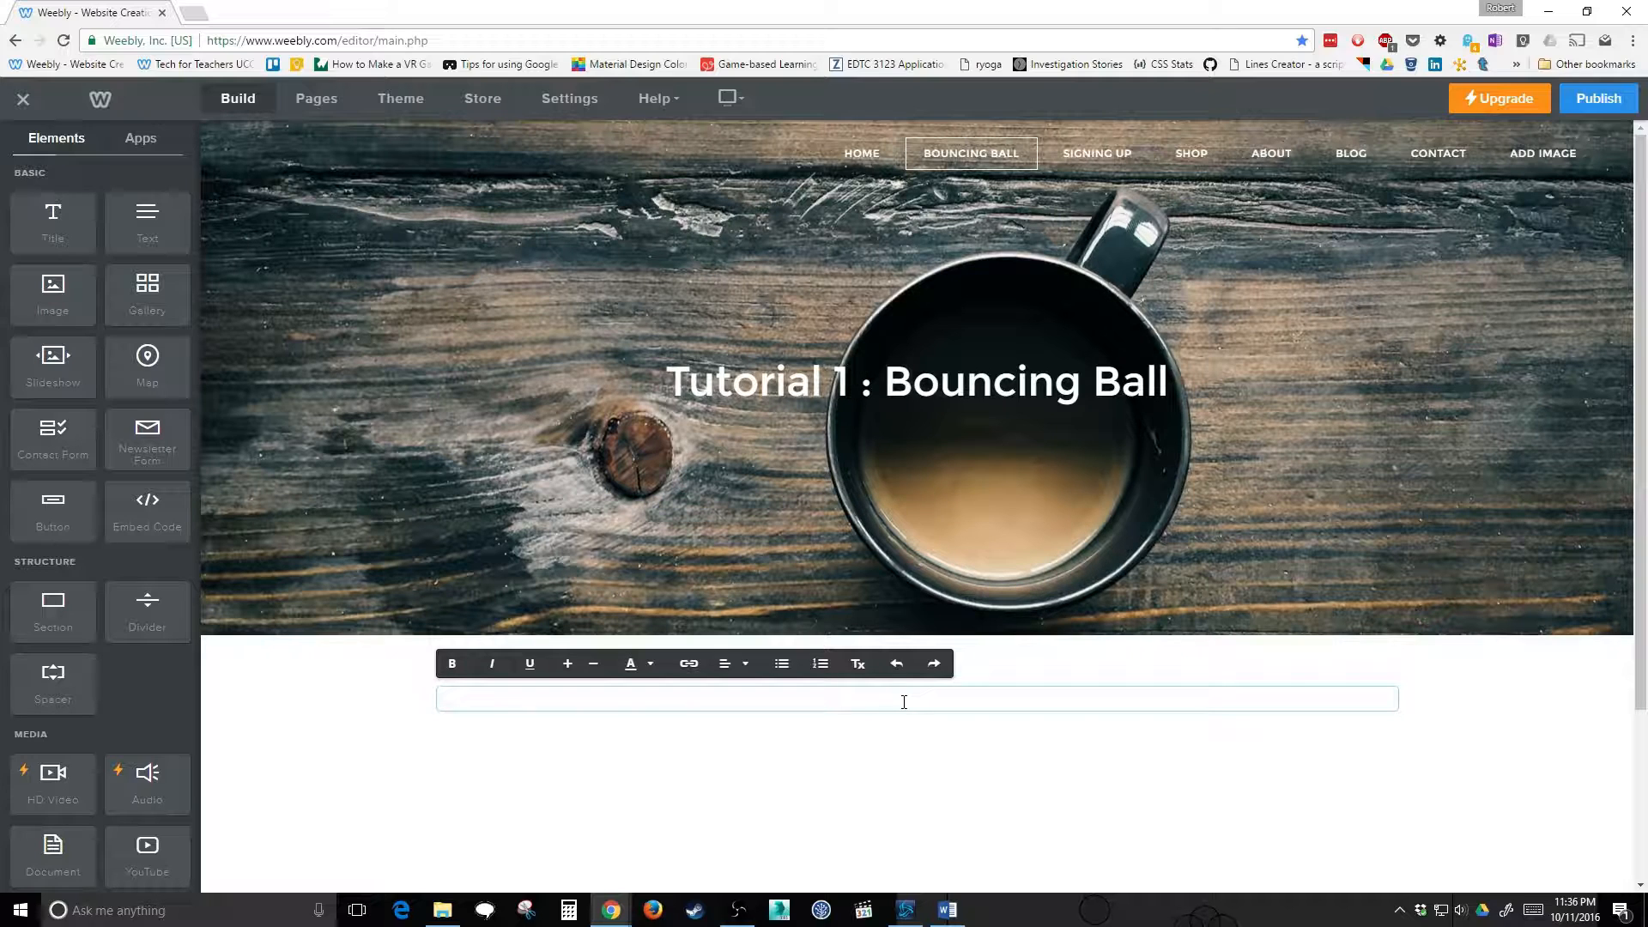
key("ctrl+v")
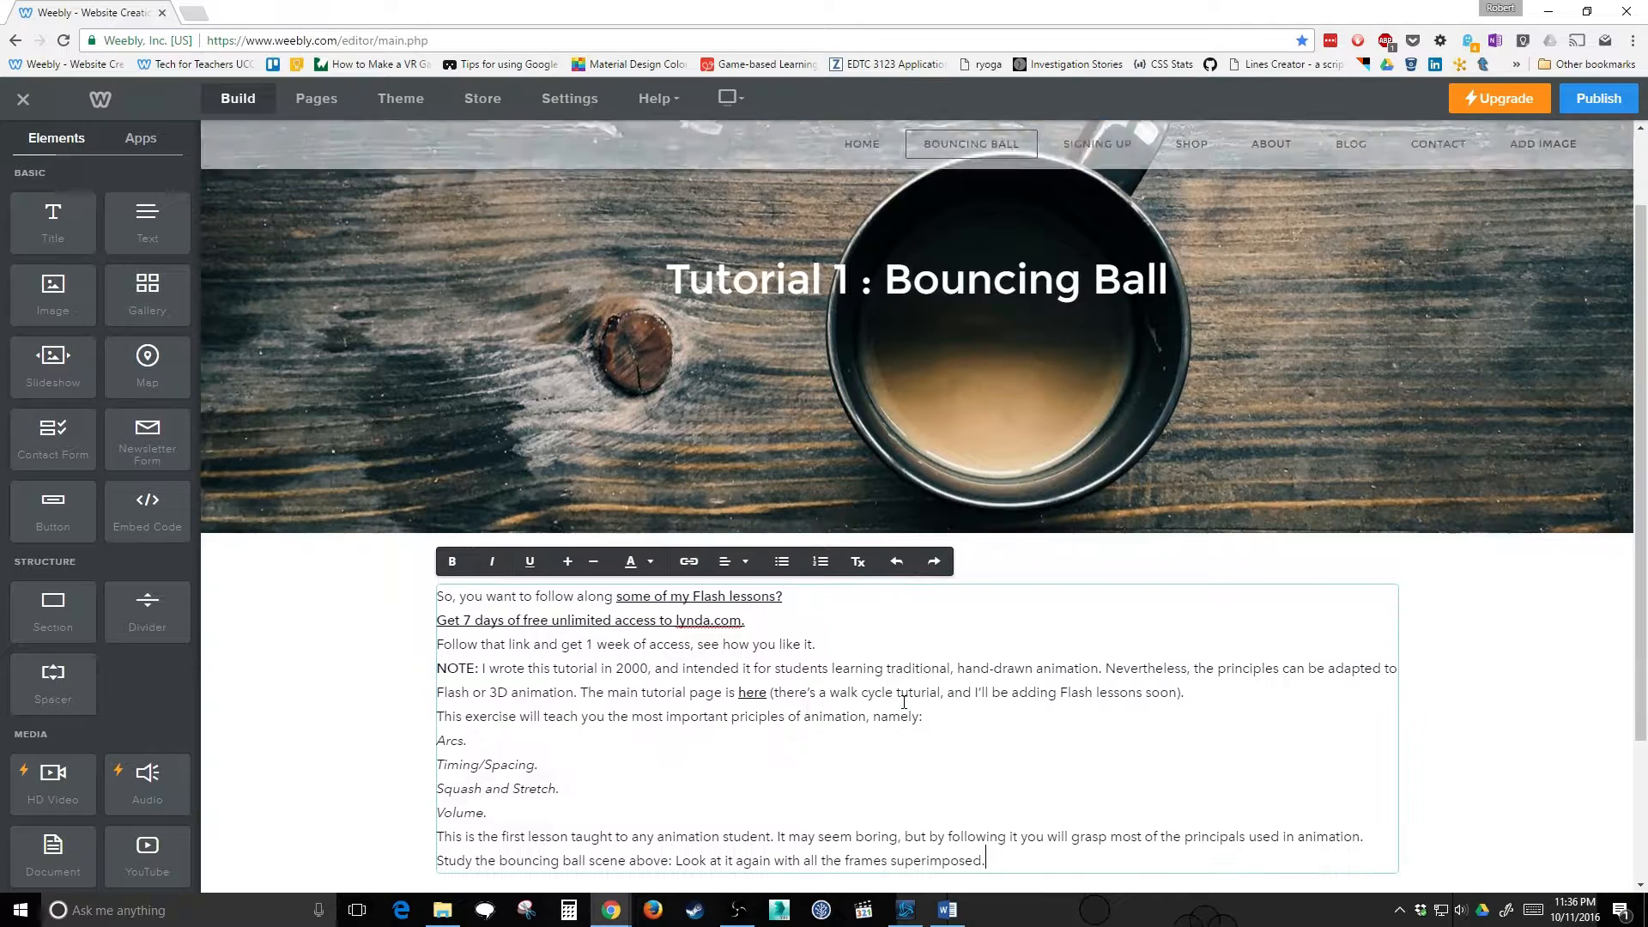
scroll(870, 742, "down", 1)
scroll(869, 743, "down", 1)
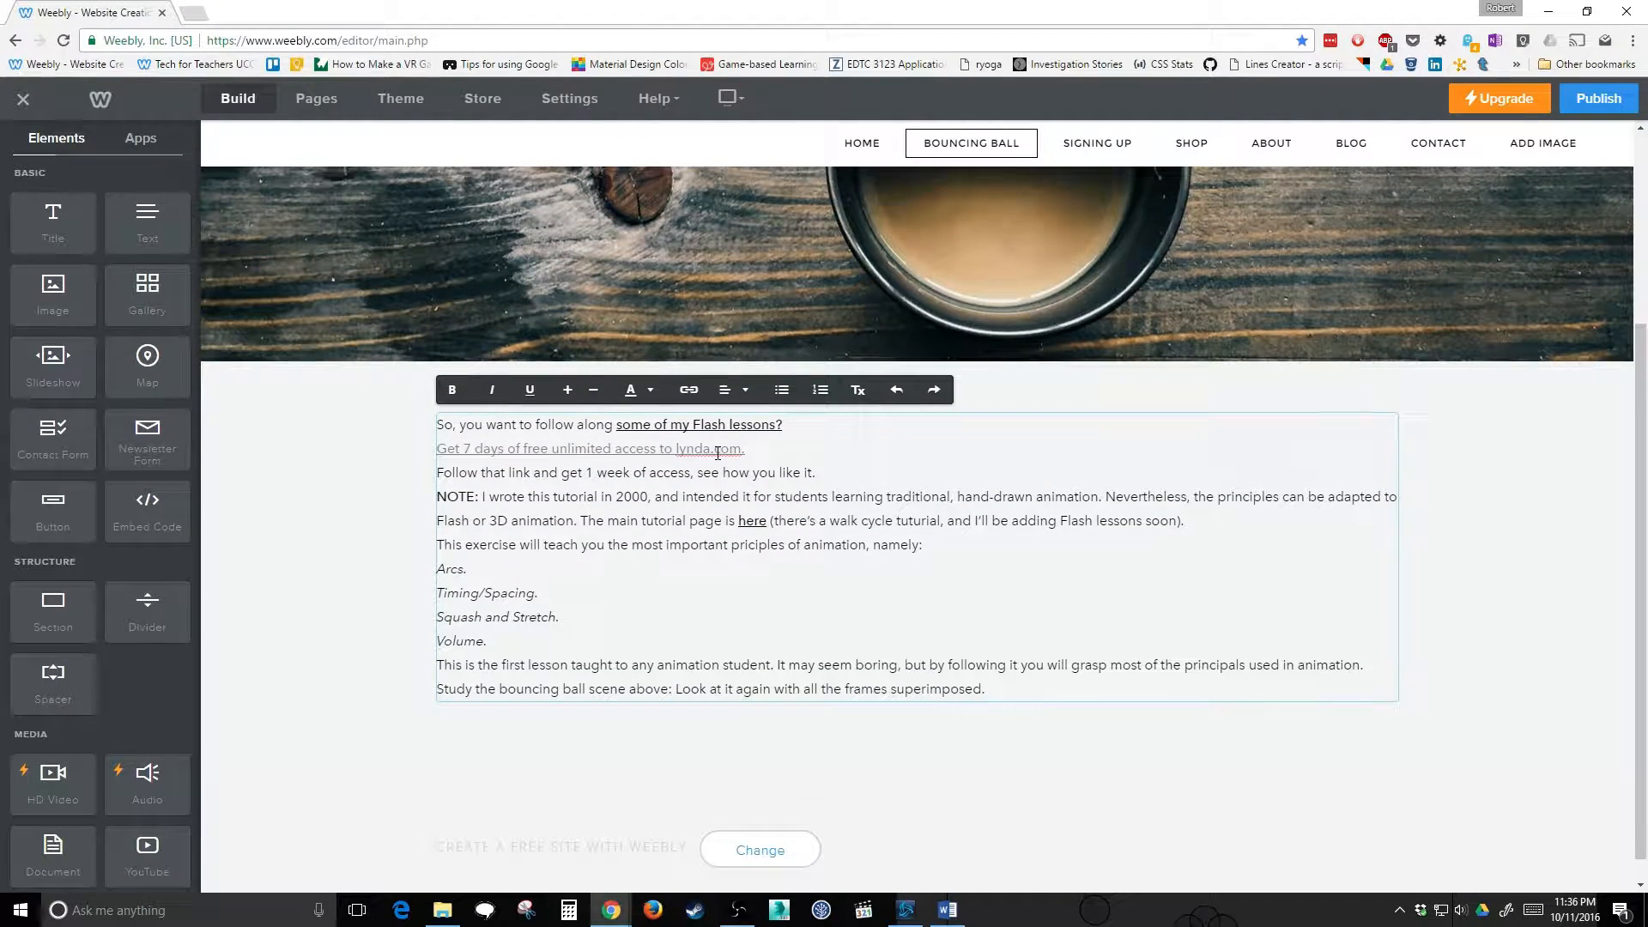
left_click_drag(777, 449, 621, 434)
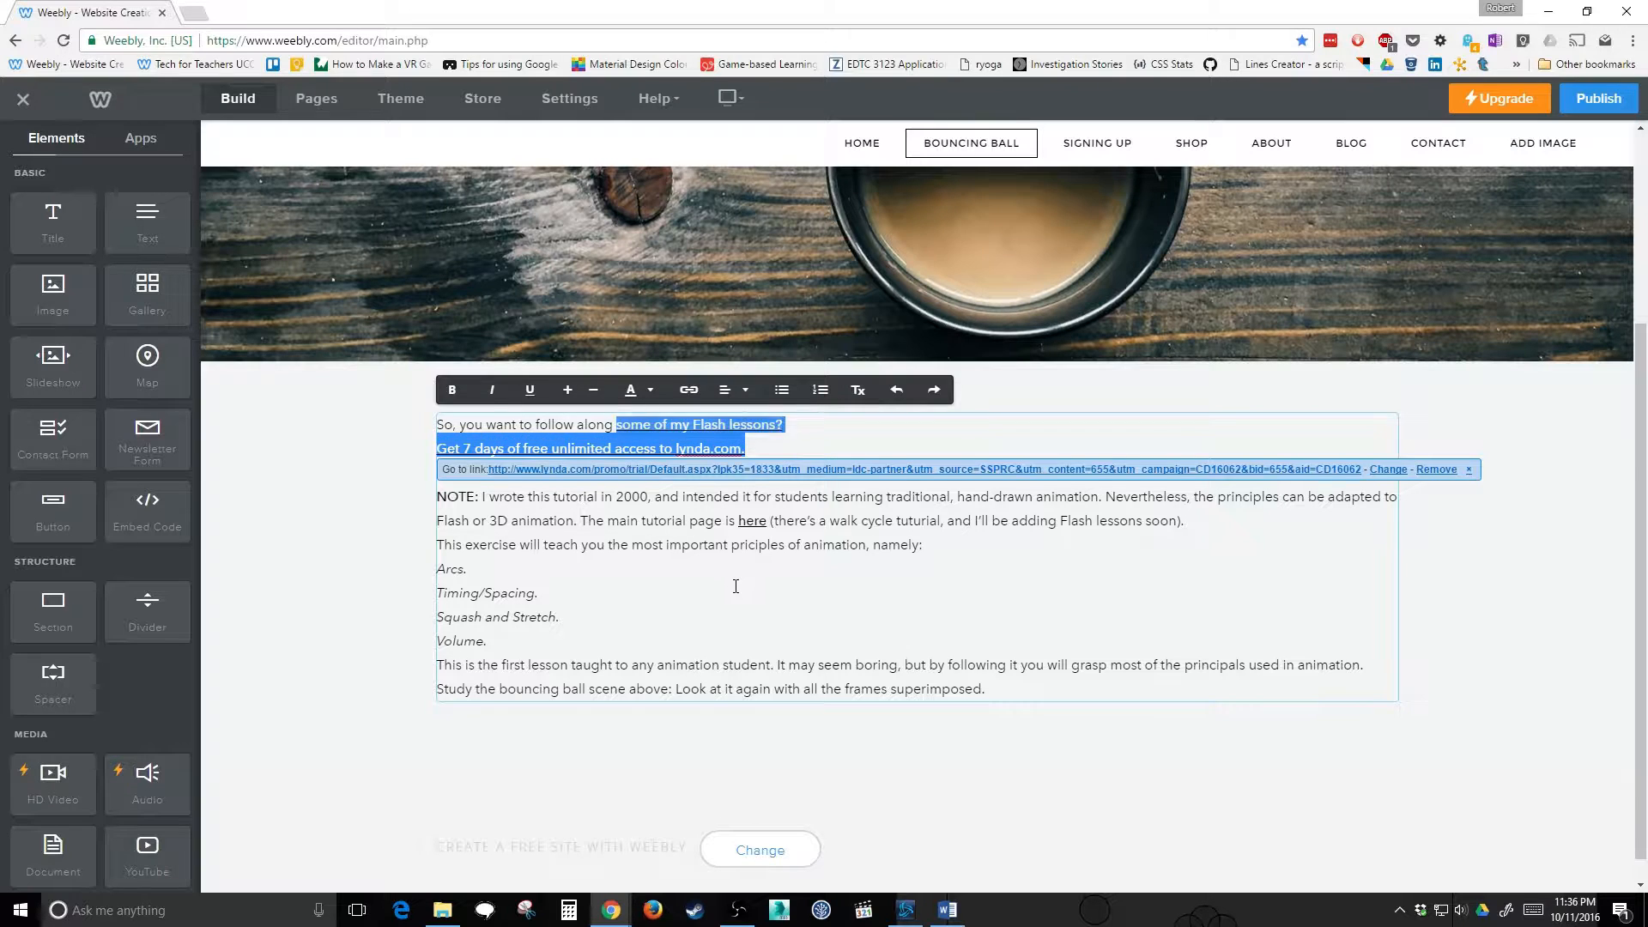
left_click(540, 591)
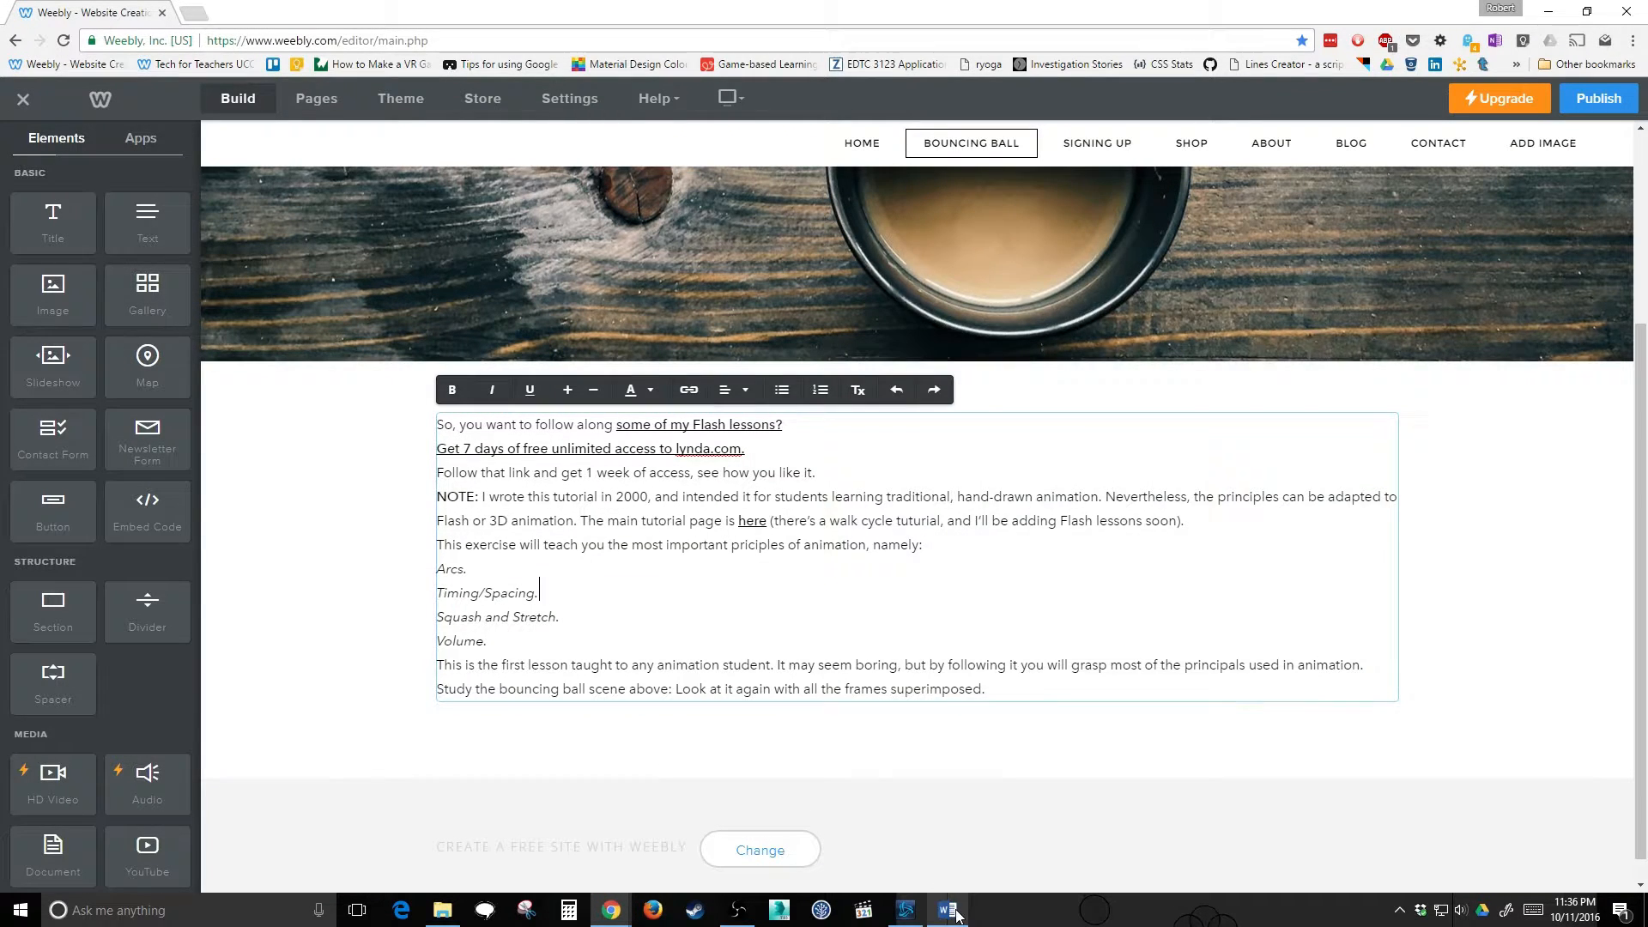
left_click(947, 910)
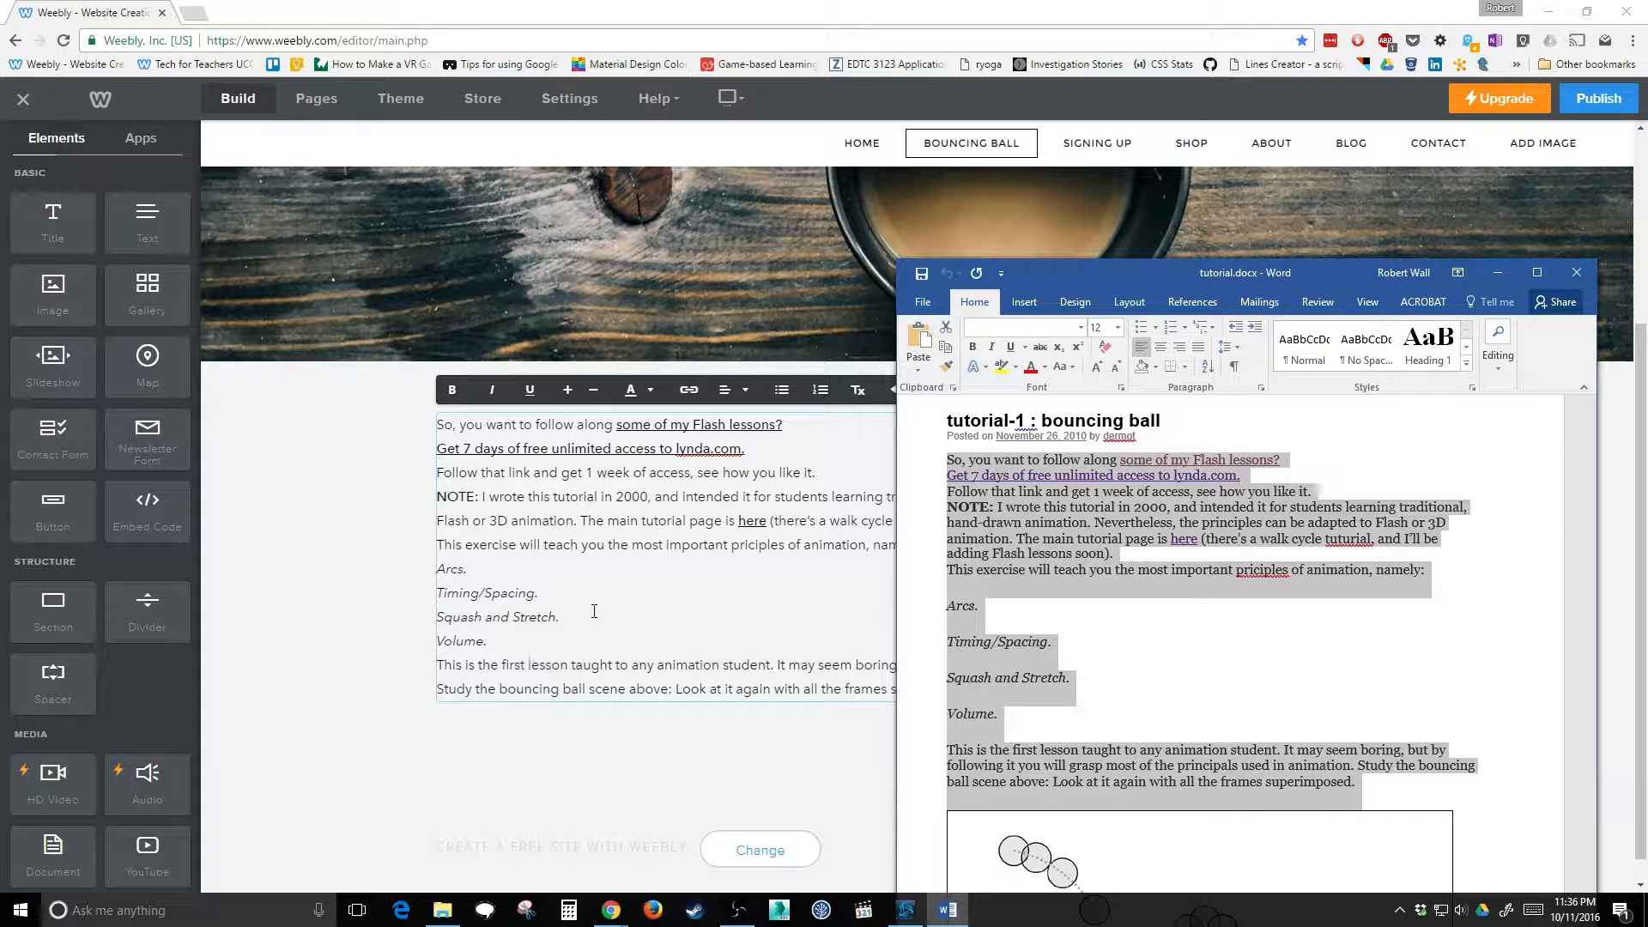
Insert a blank line before "Follow that link" and another before the NOTE paragraph in the Weebly text element.
left_click(804, 423)
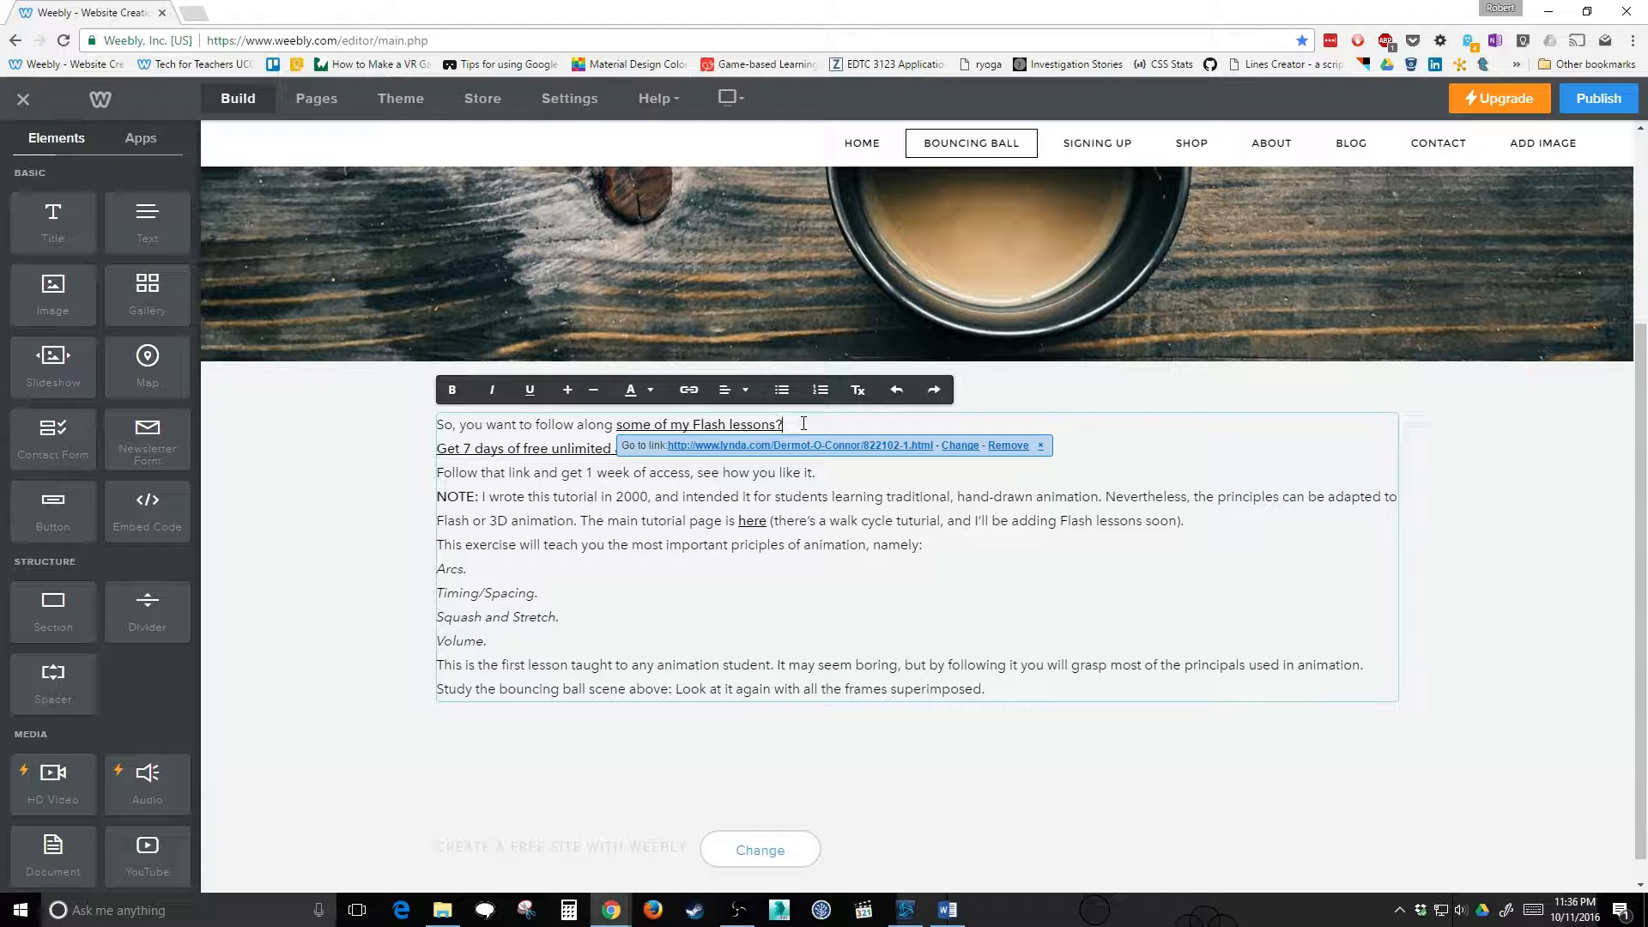
key("Return")
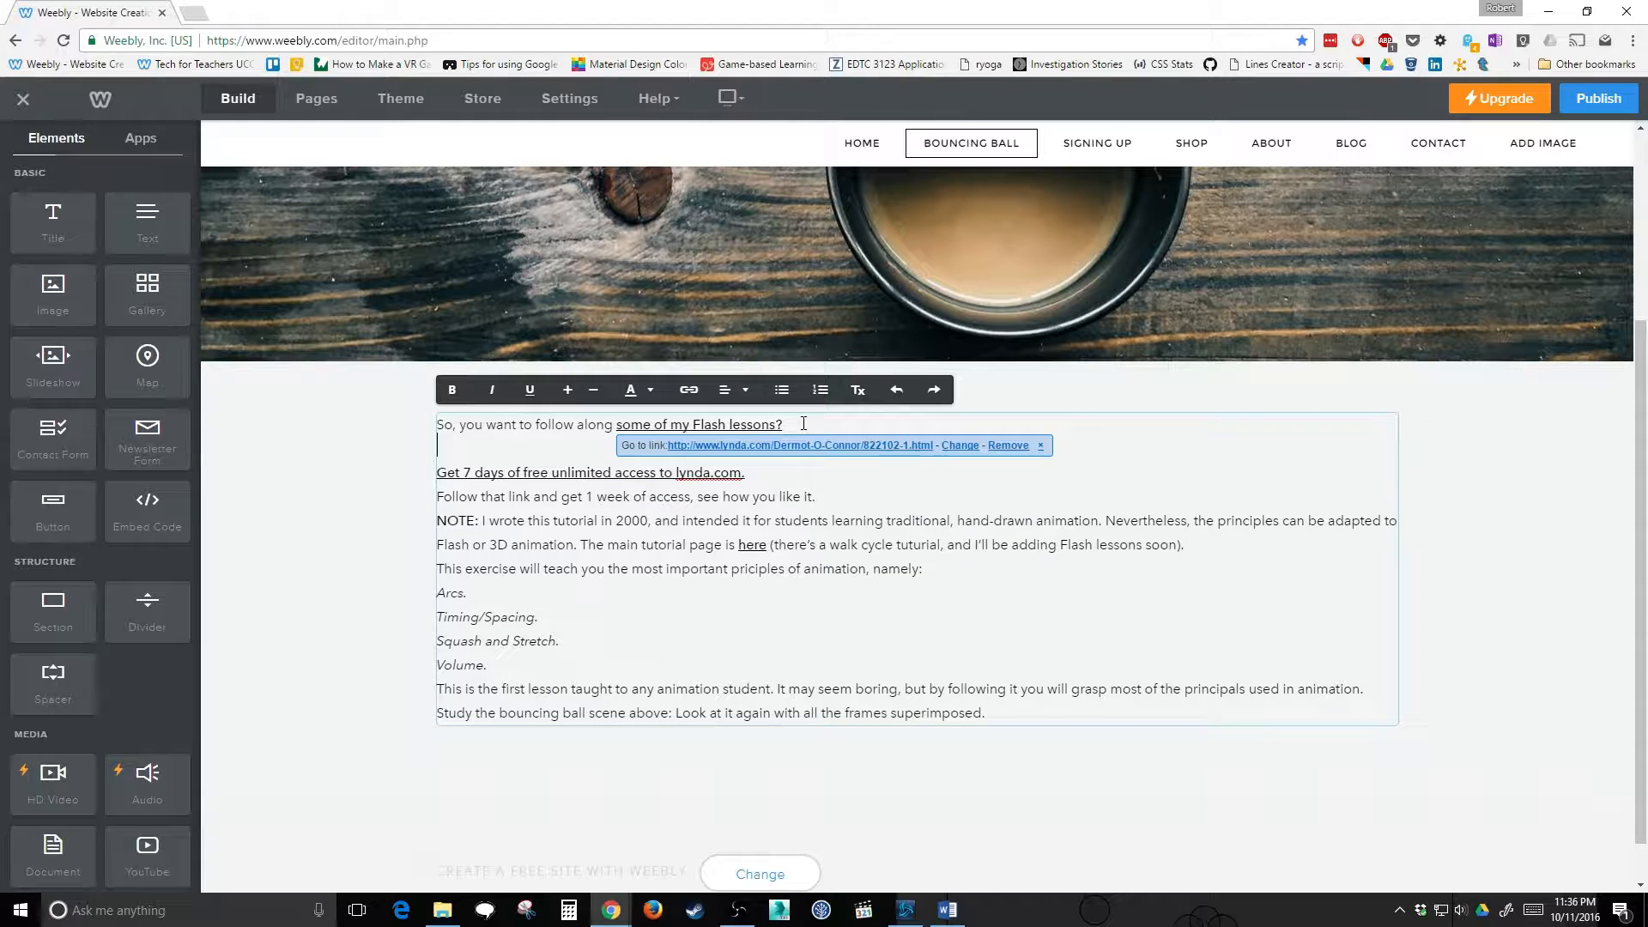
key("Up")
key("Up")
key("Delete")
key("Down")
key("Return")
key("Down")
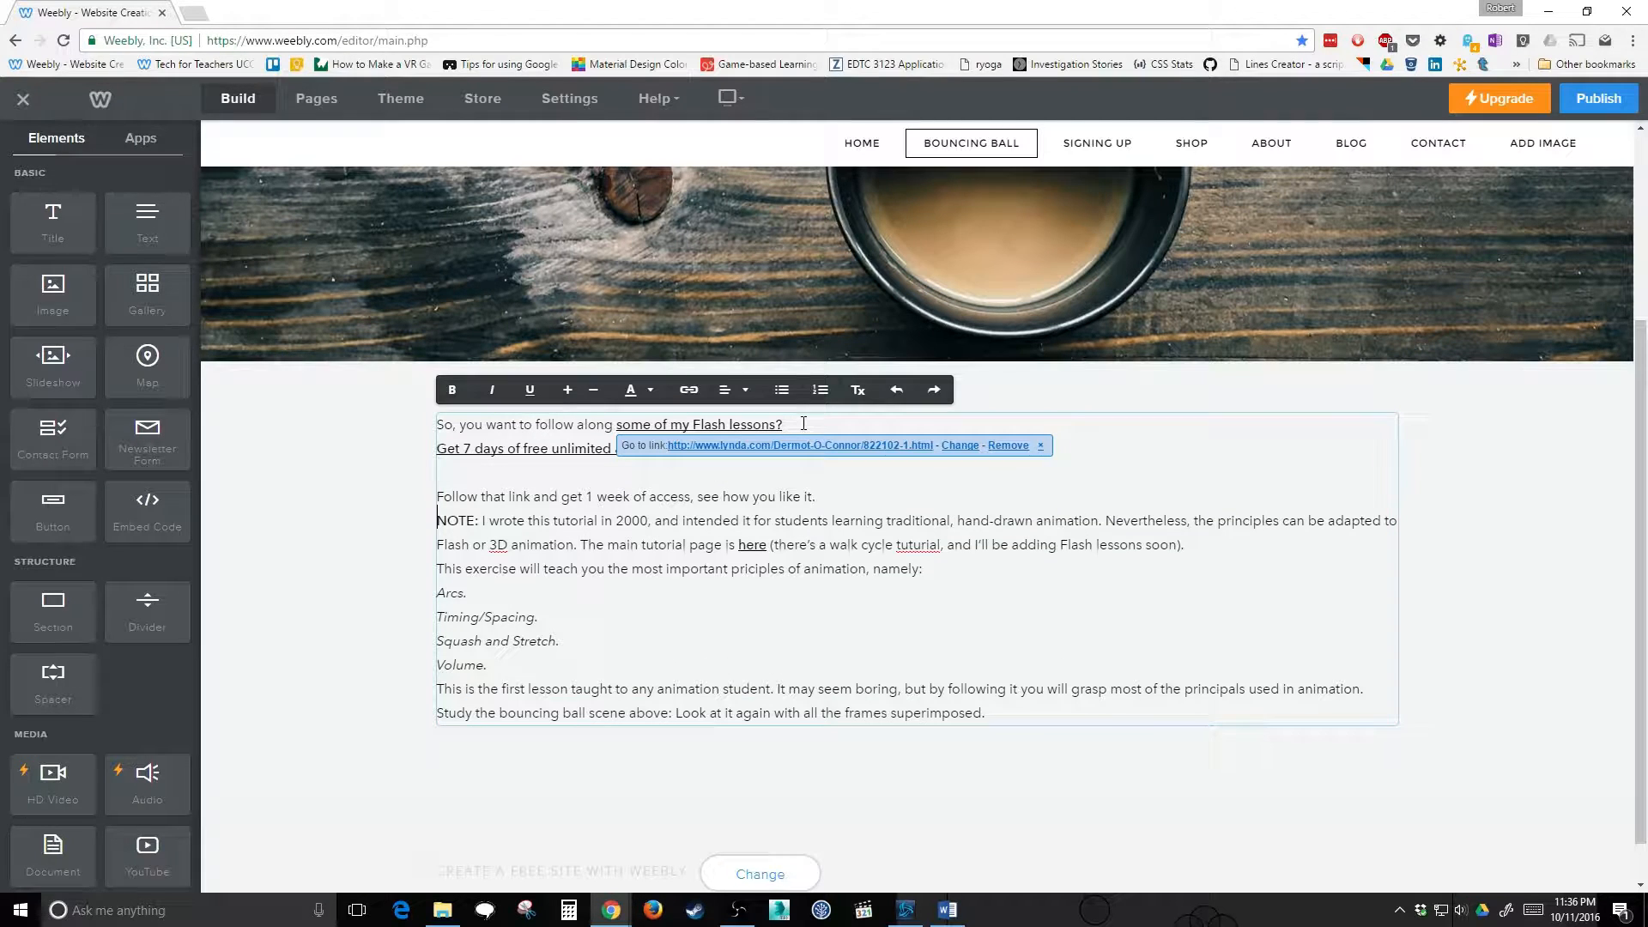
key("Return")
key("Down")
key("Down")
key("Down")
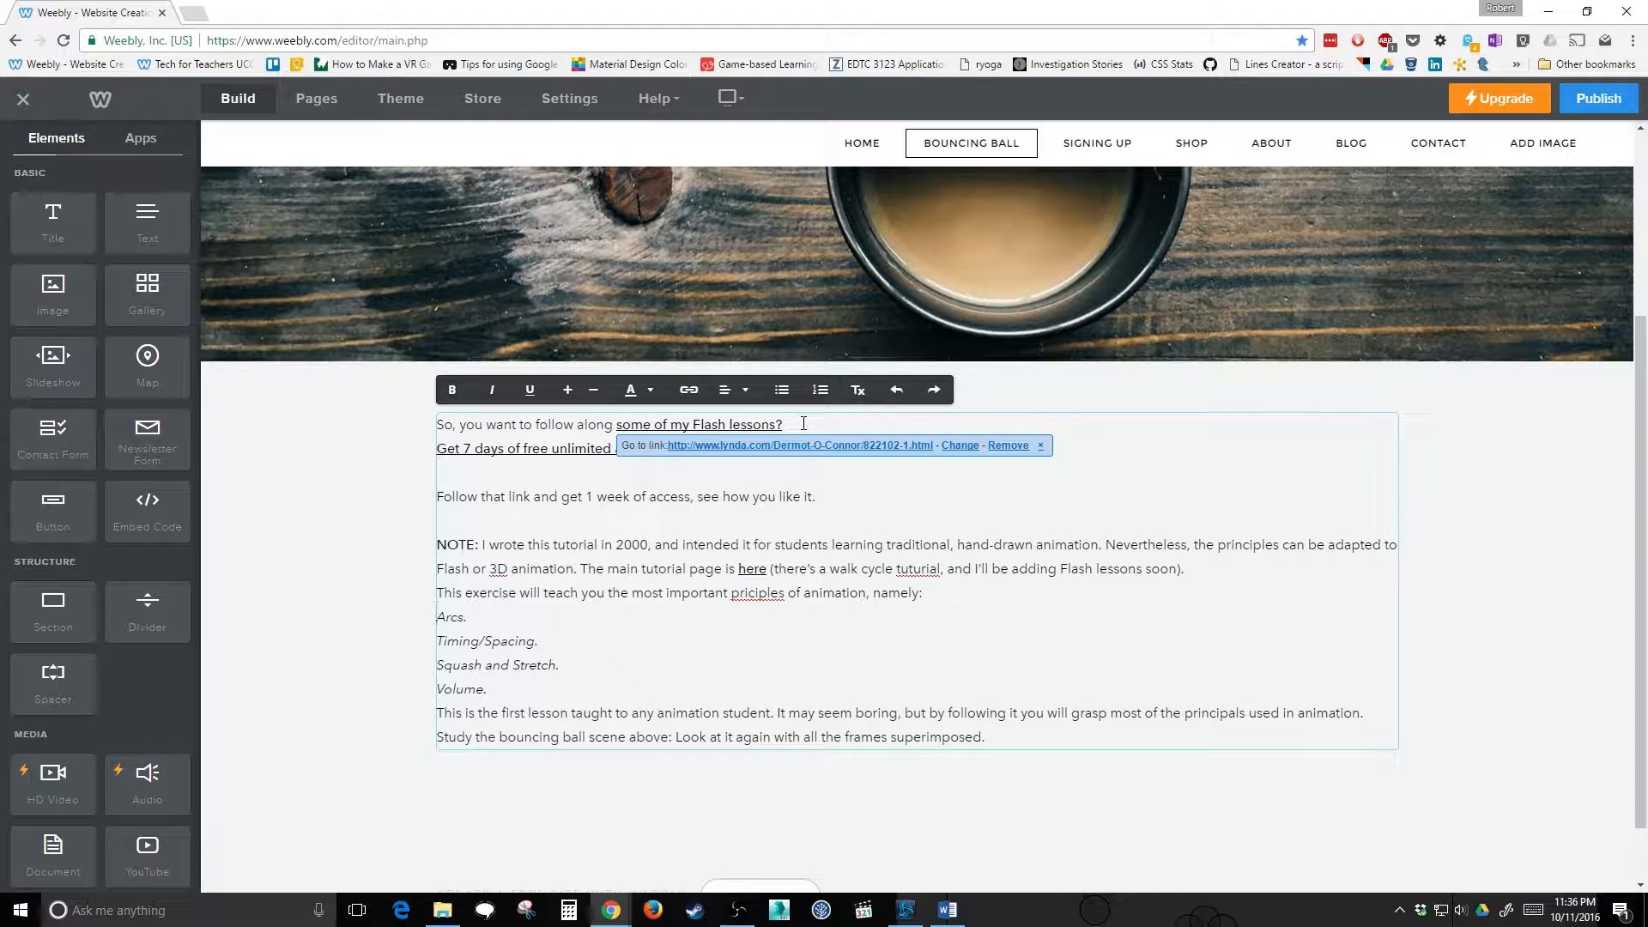
Turn the four italic lines Arcs, Timing/Spacing, Squash and Stretch, and Volume into a bulleted list.
left_click_drag(521, 687, 360, 607)
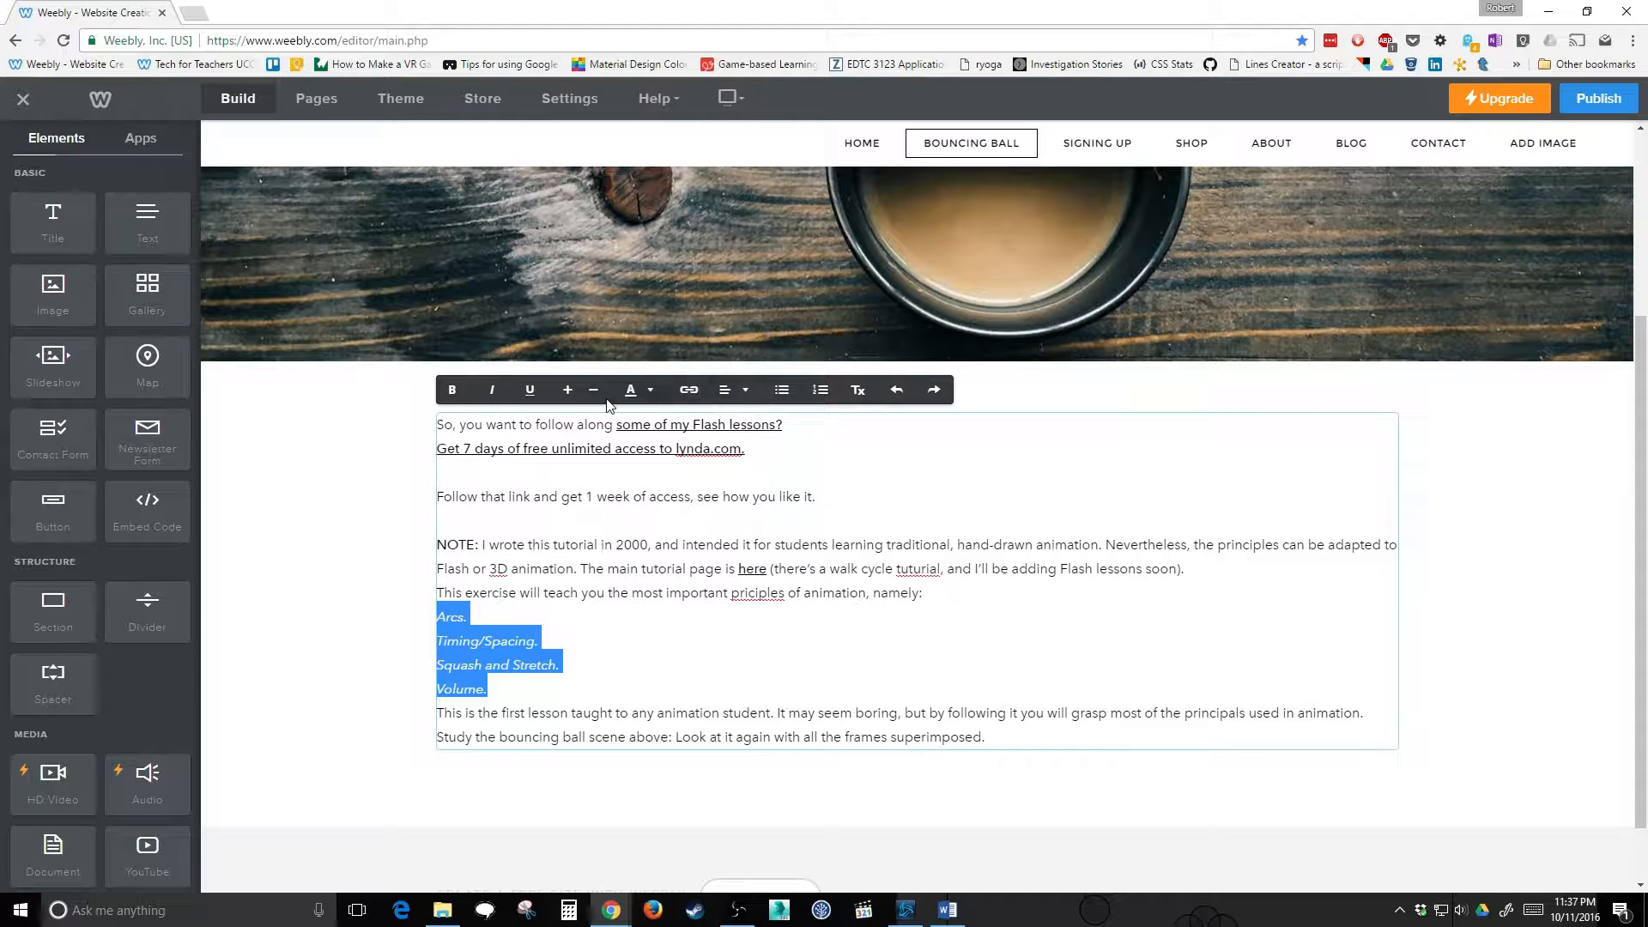
left_click(783, 391)
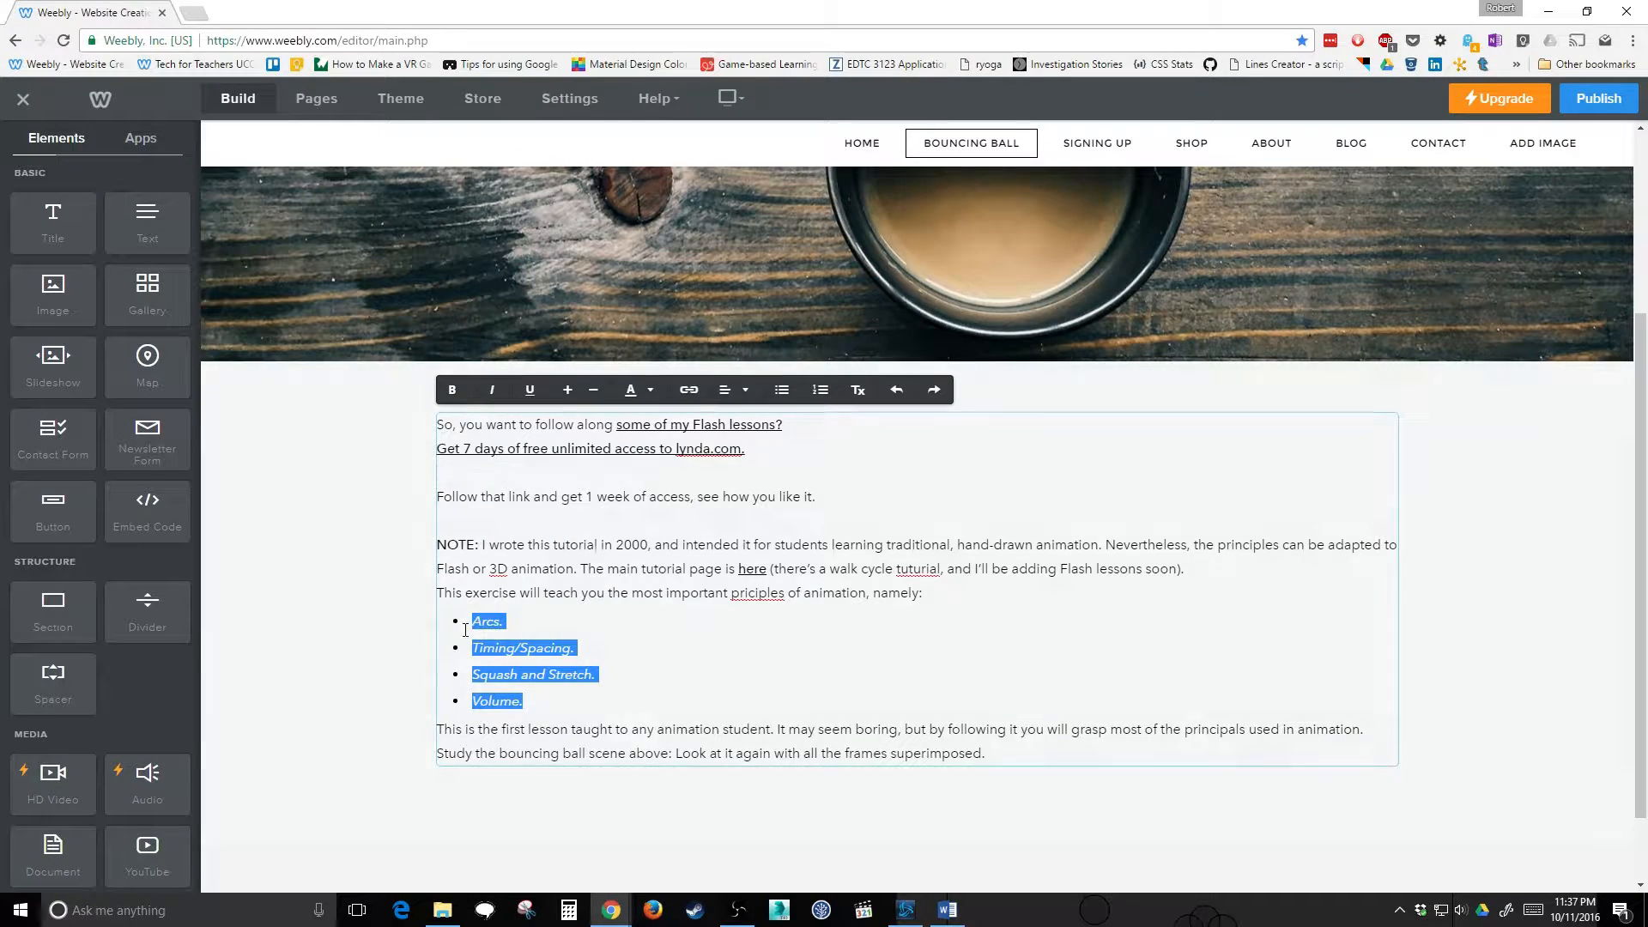
left_click(752, 594)
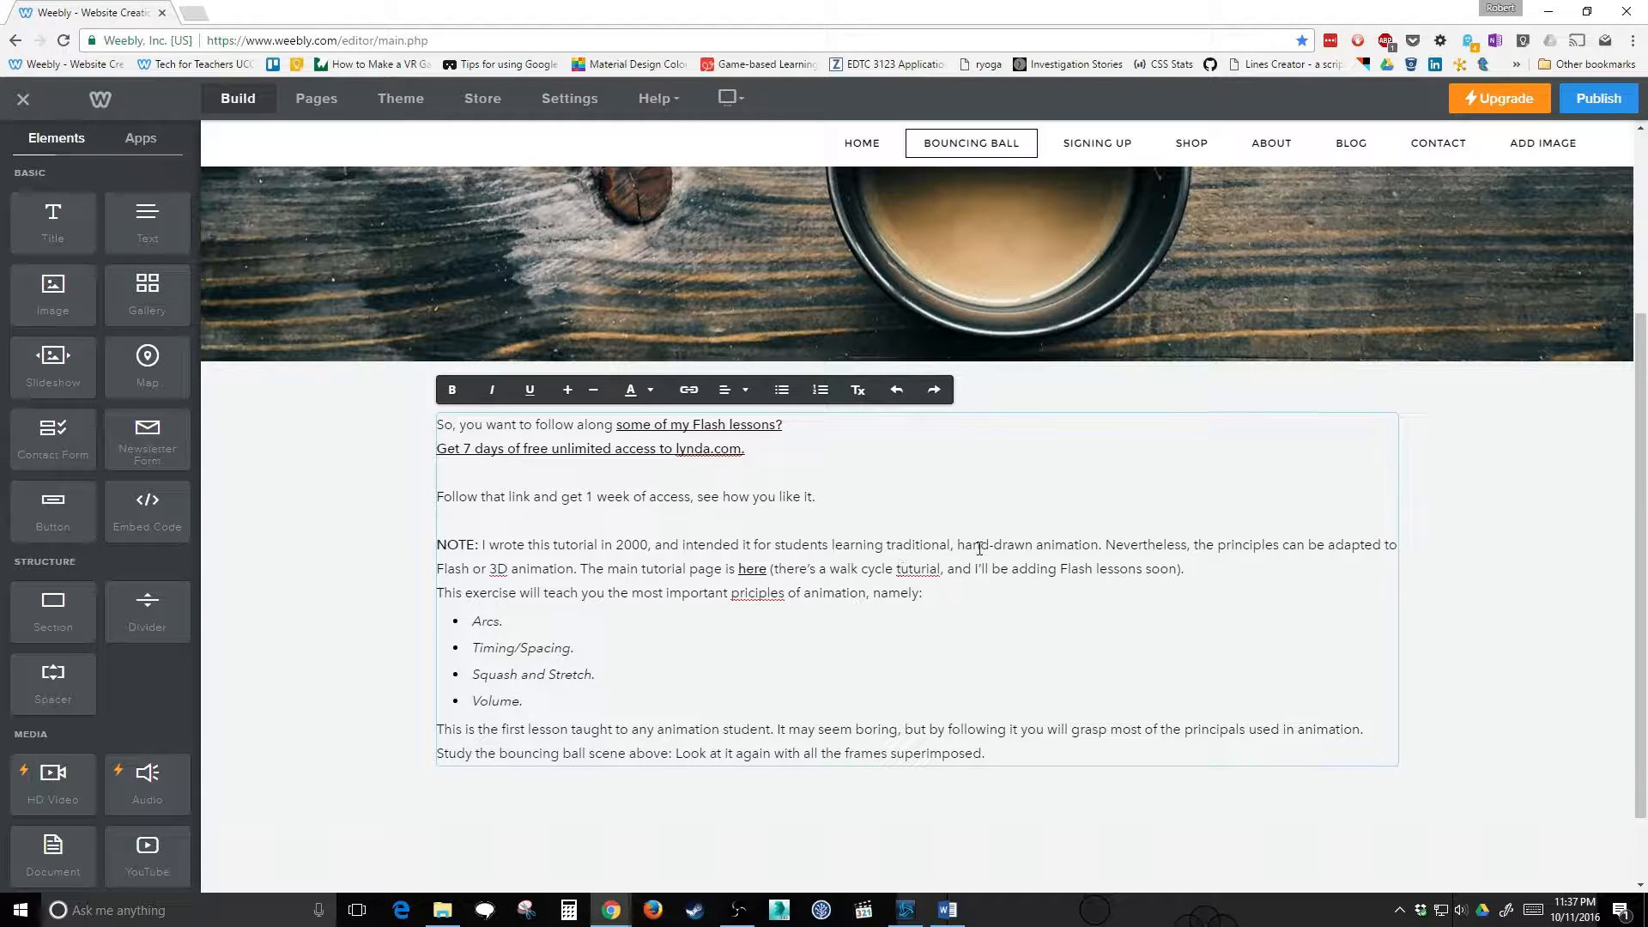
Correct the misspelled words "priciples" to "principles" and "tuturial" to "tutorial" using the spelling suggestions.
right_click(793, 589)
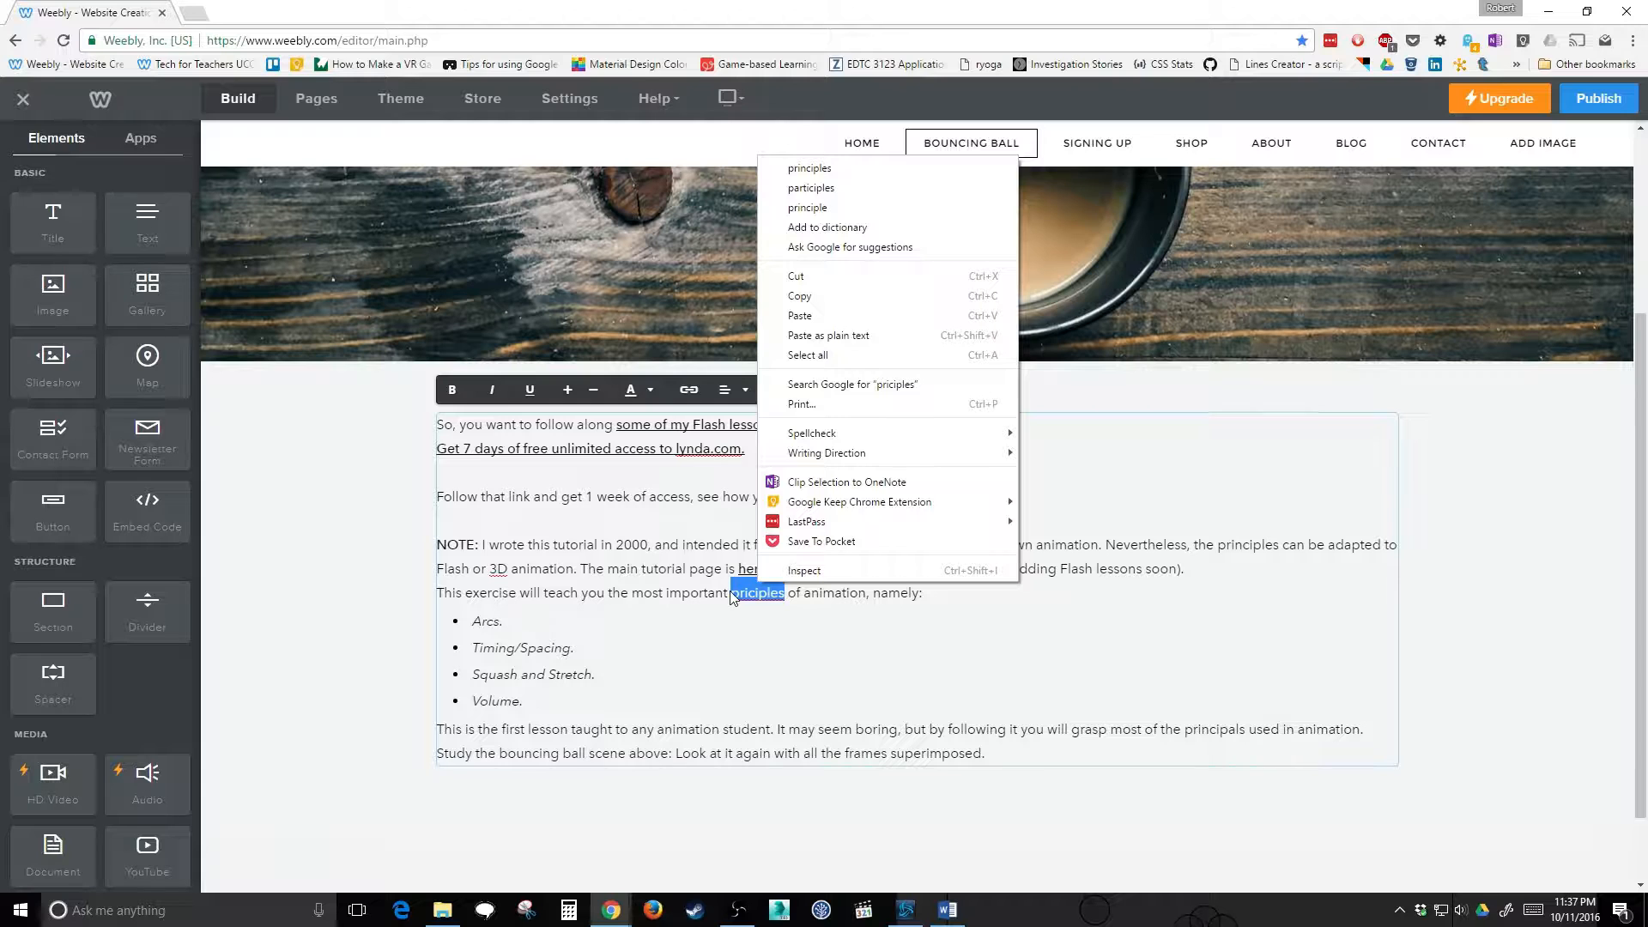
left_click(810, 168)
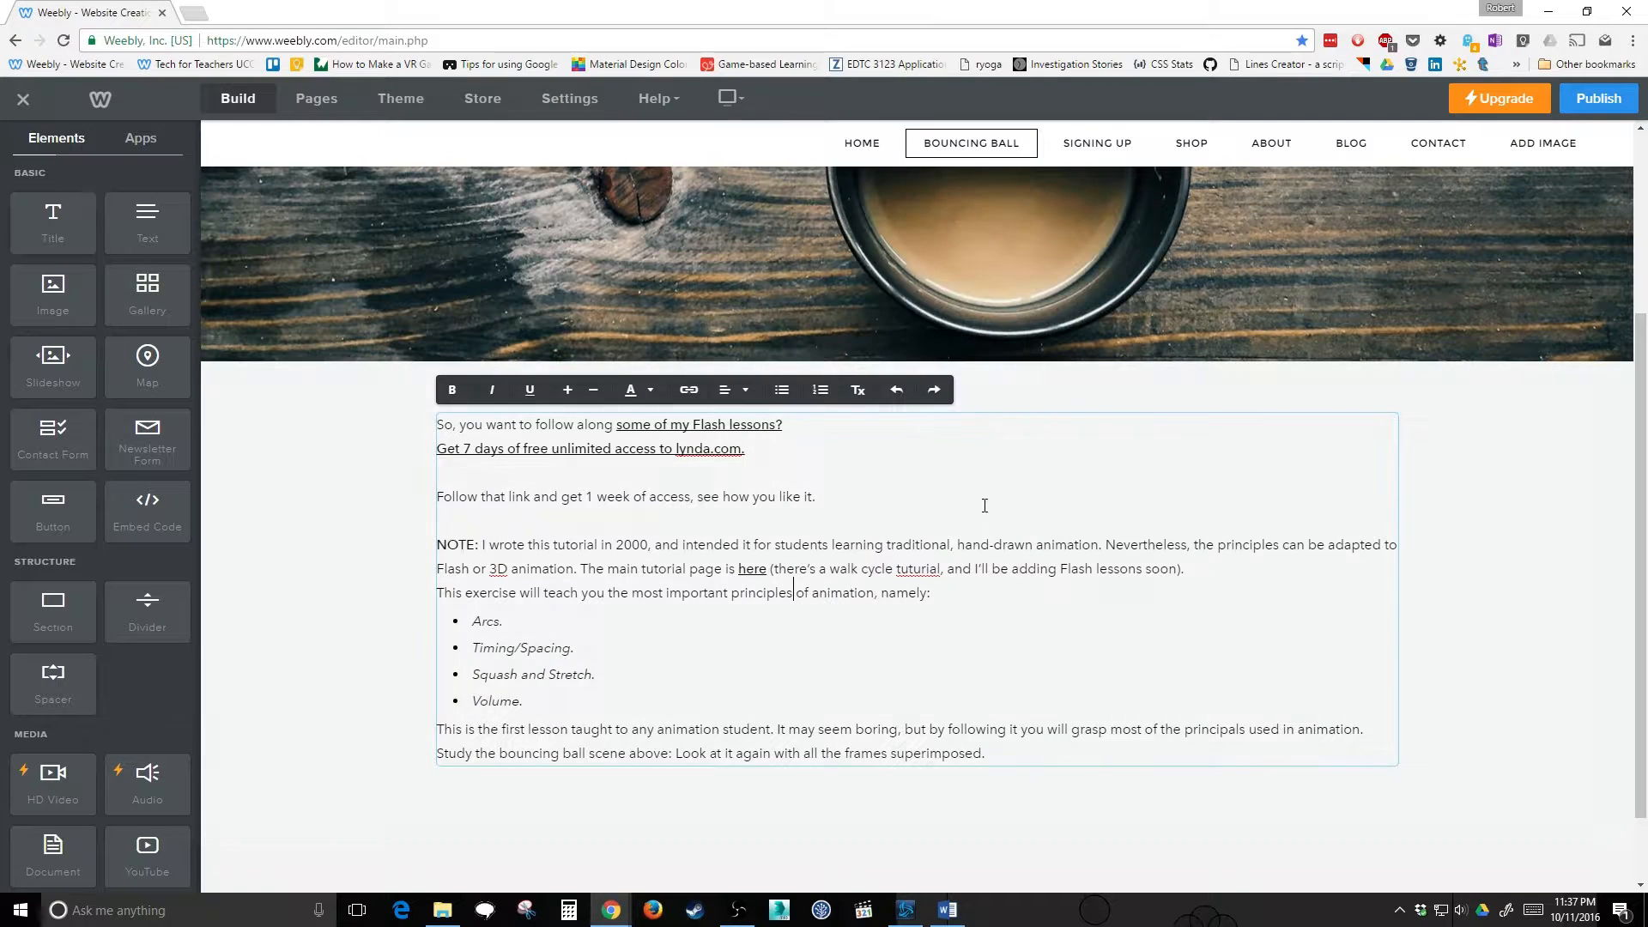
right_click(923, 568)
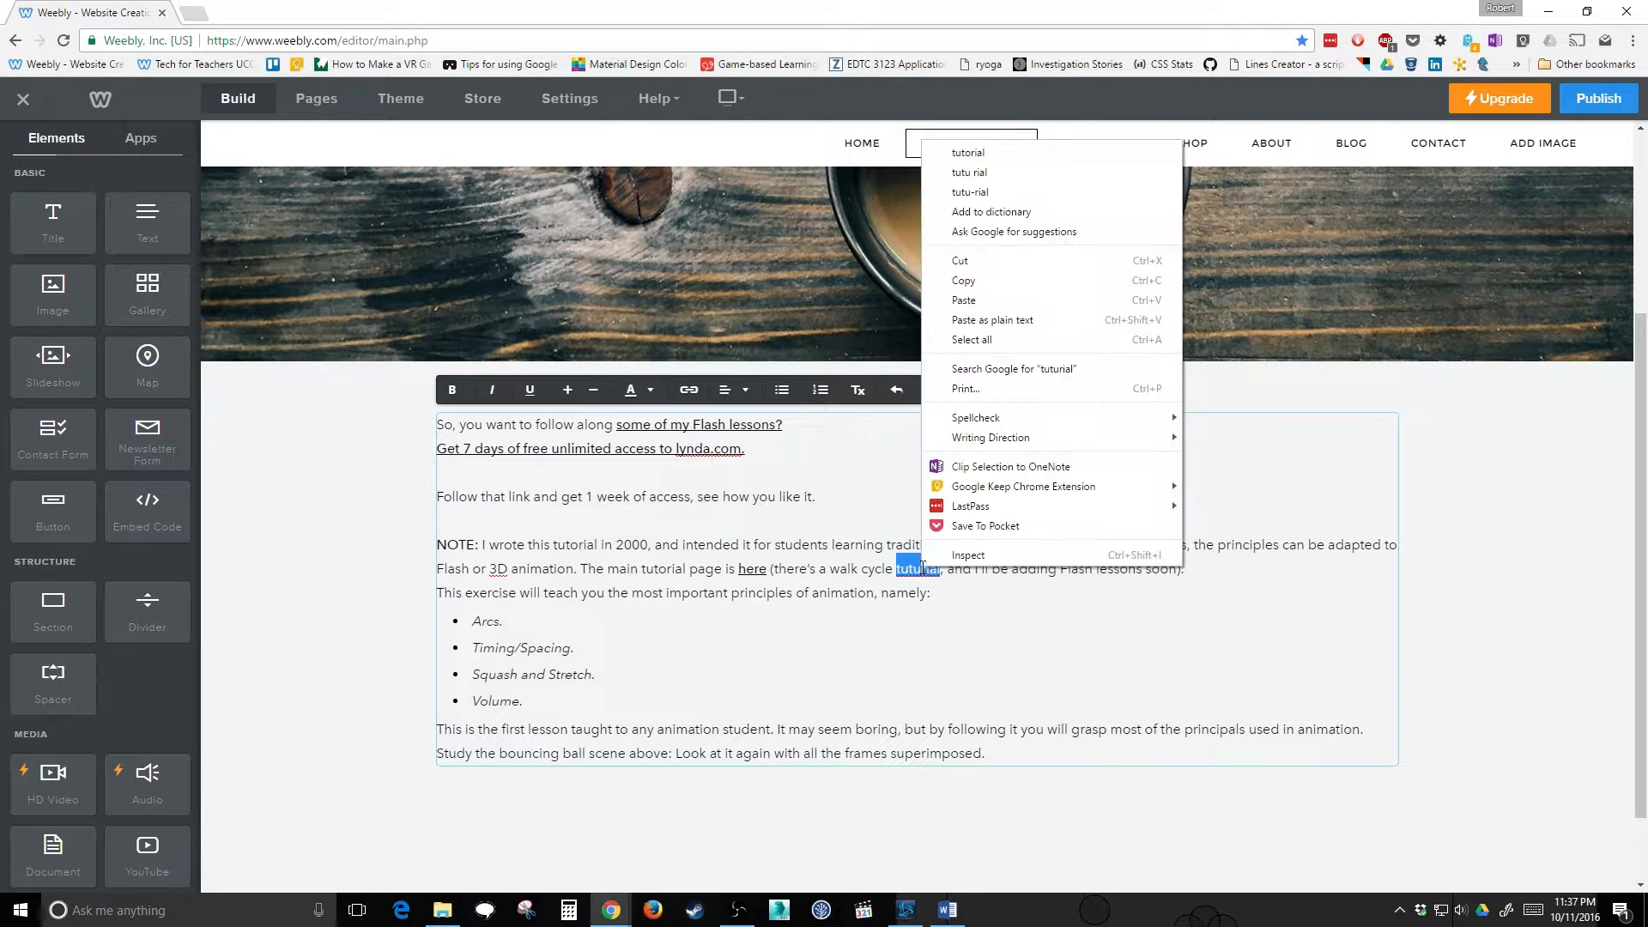
left_click(996, 154)
left_click(954, 594)
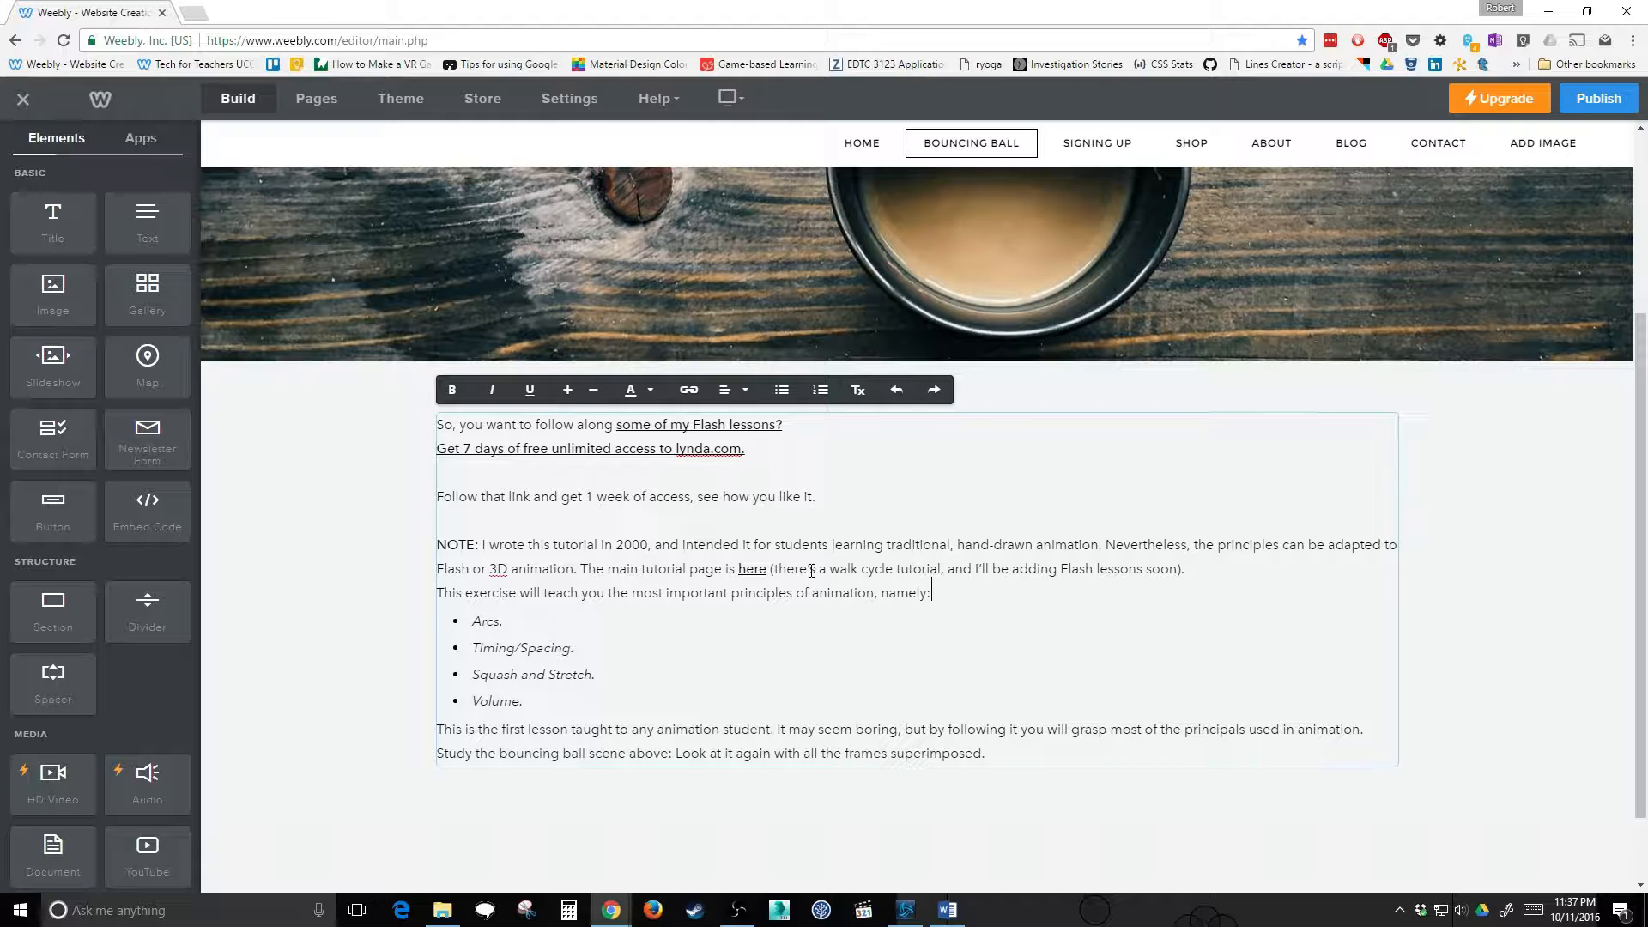
scroll(812, 571, "down", 1)
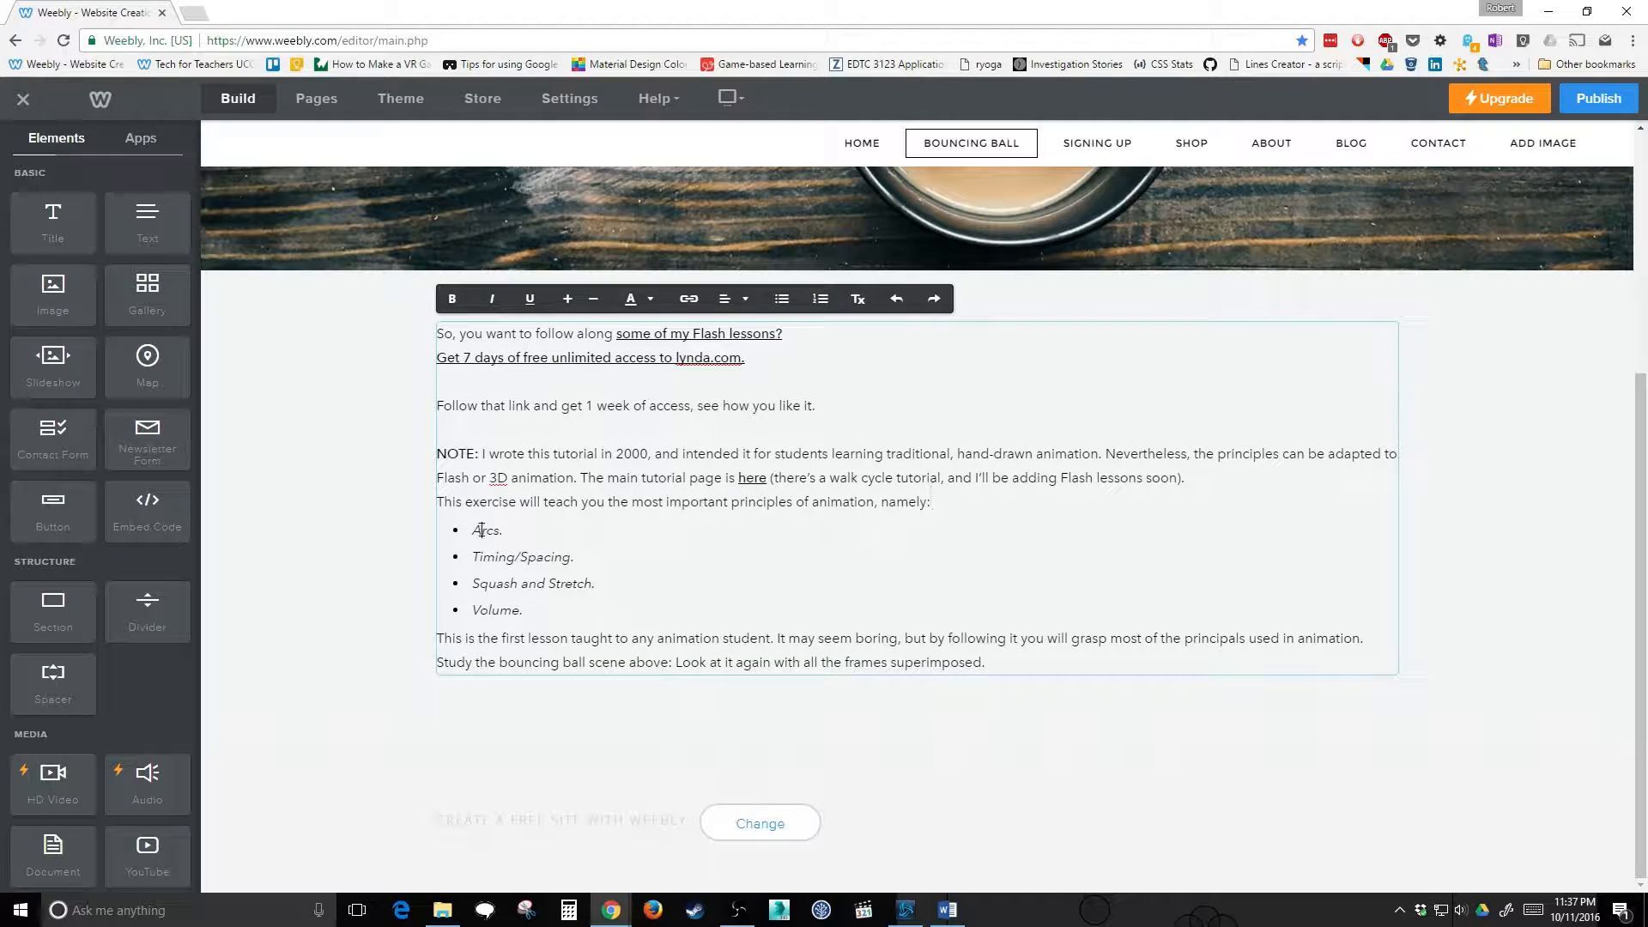
left_click_drag(482, 529, 538, 610)
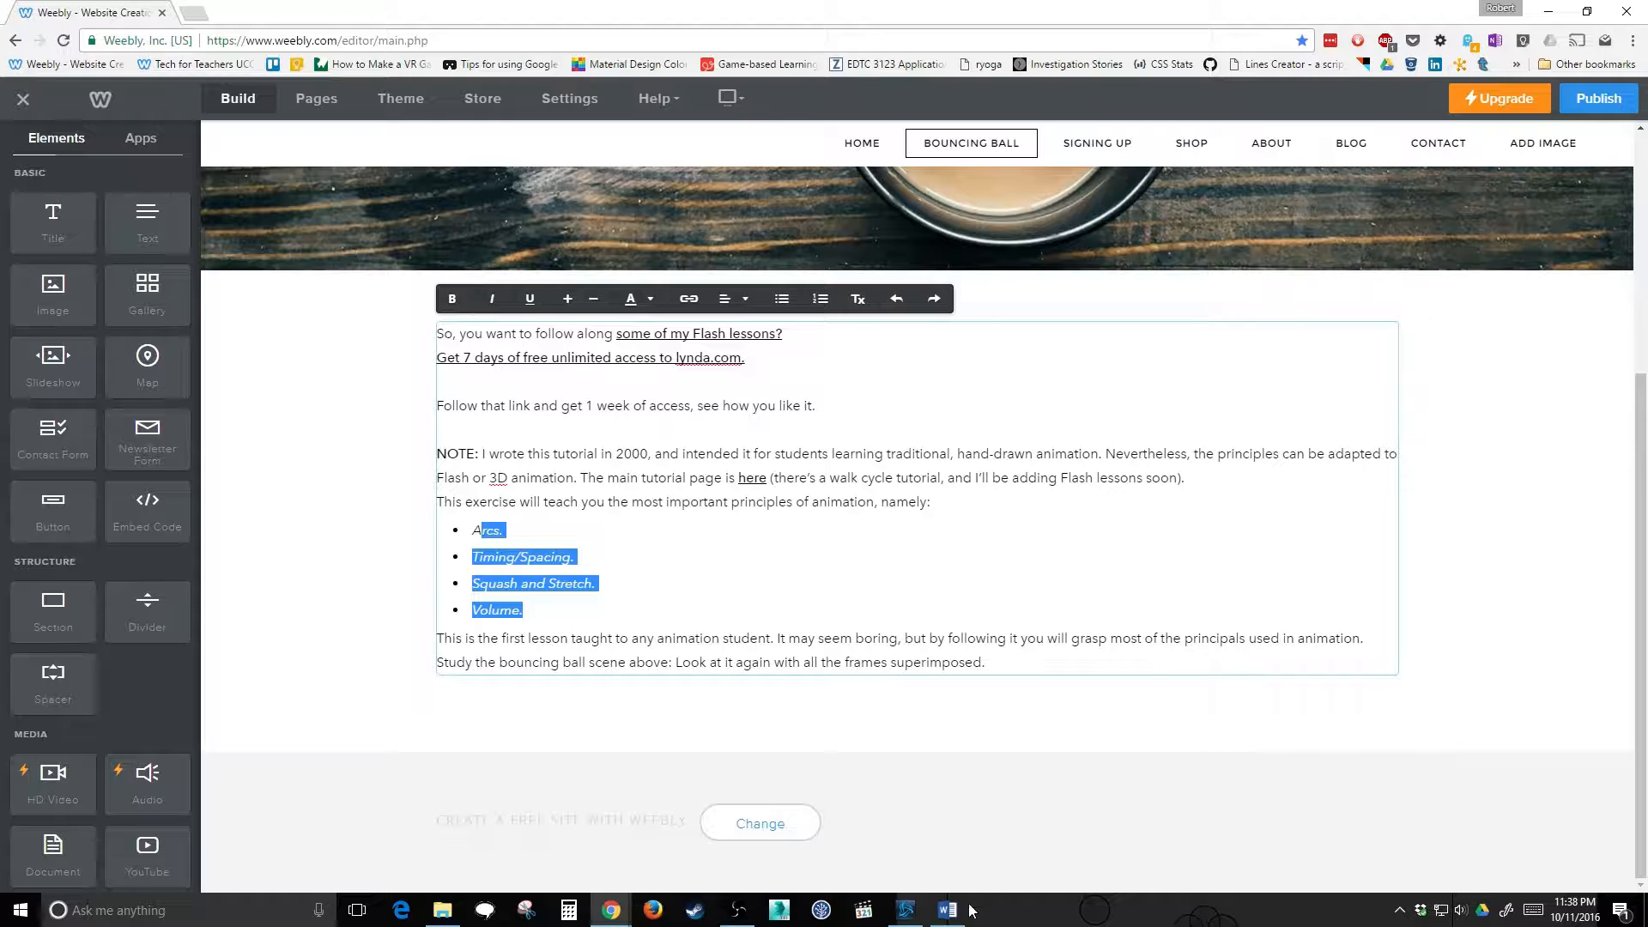
Find the bouncing ball diagram after the copied text in Word, and add an image element below the text in Weebly.
left_click(970, 910)
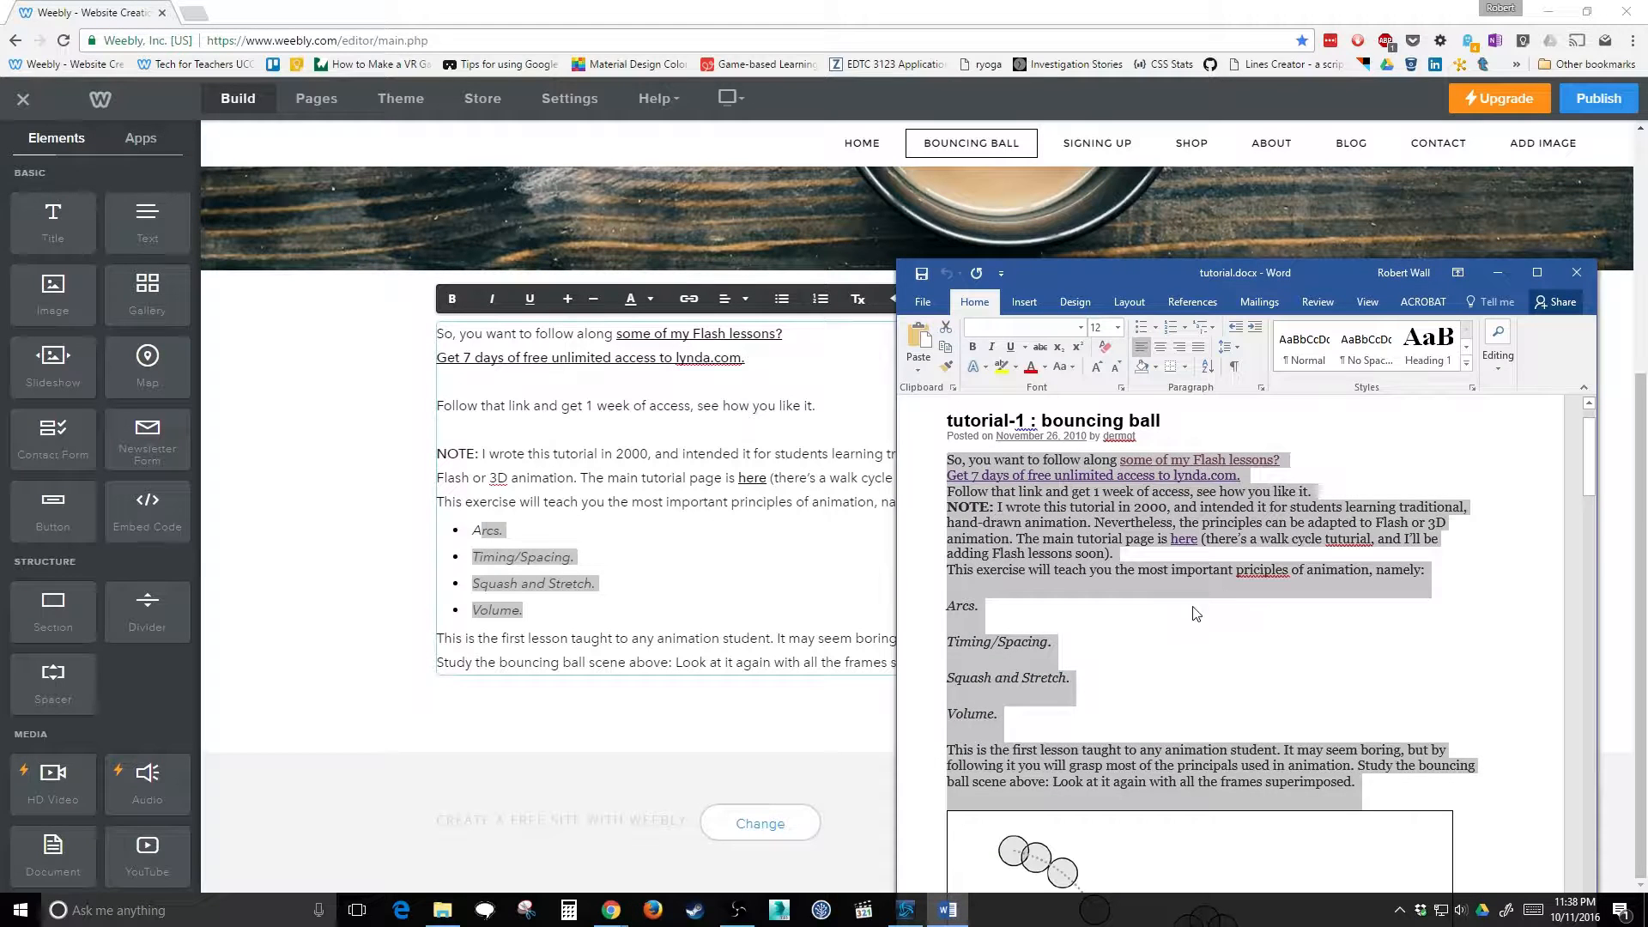
scroll(1419, 607, "down", 8)
left_click(1413, 600)
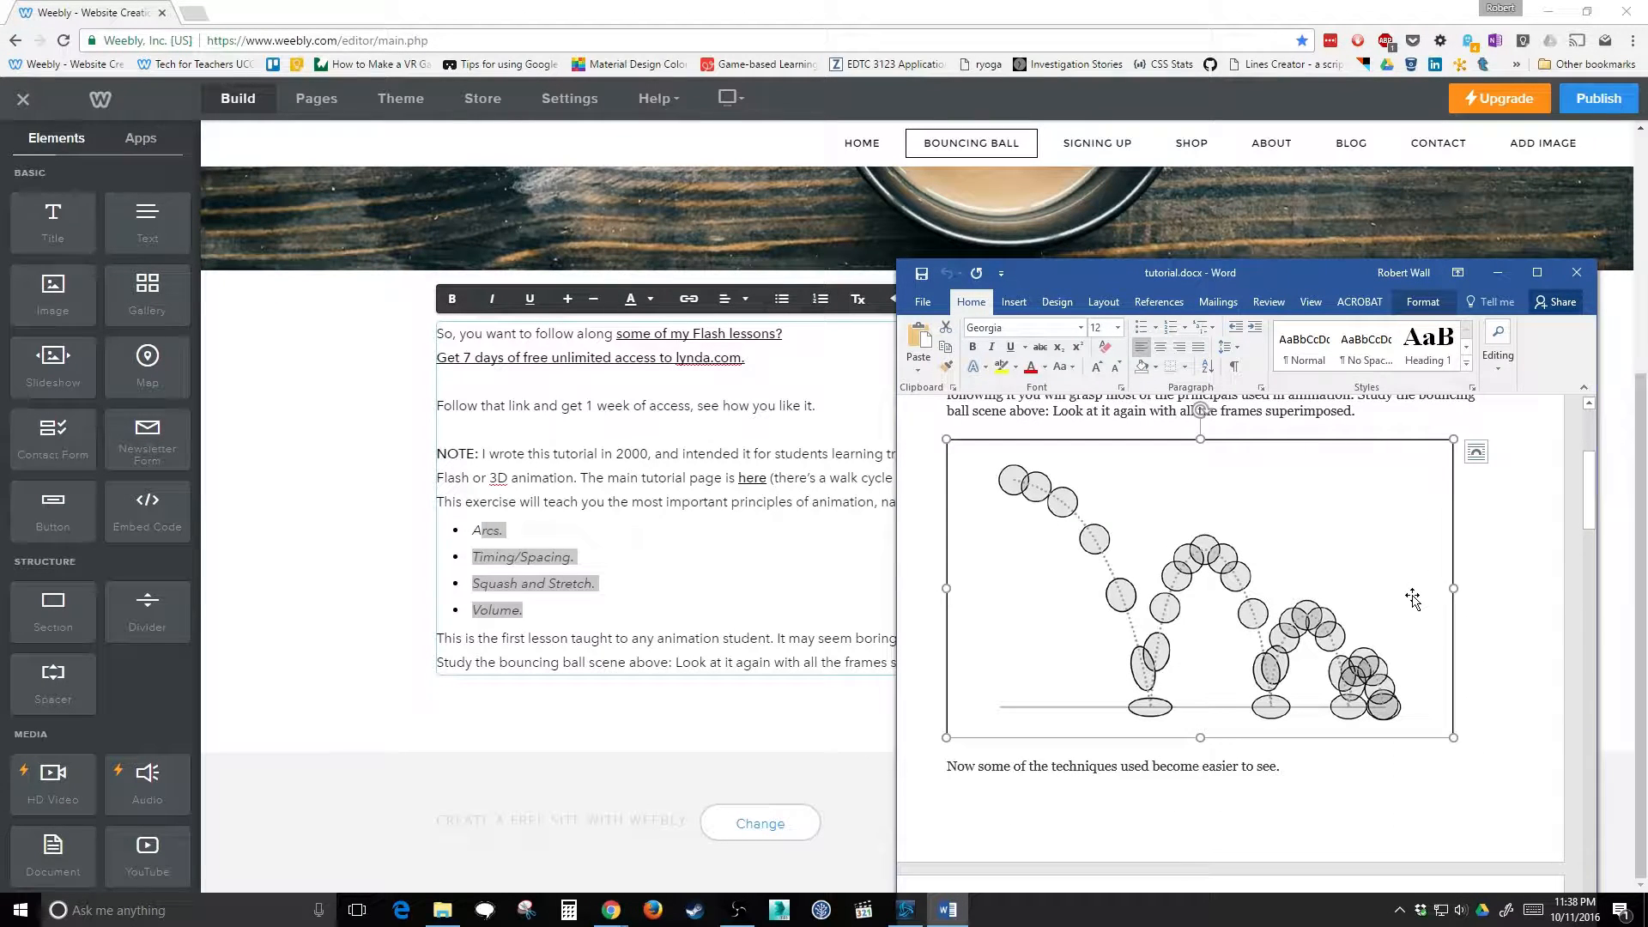
left_click(812, 555)
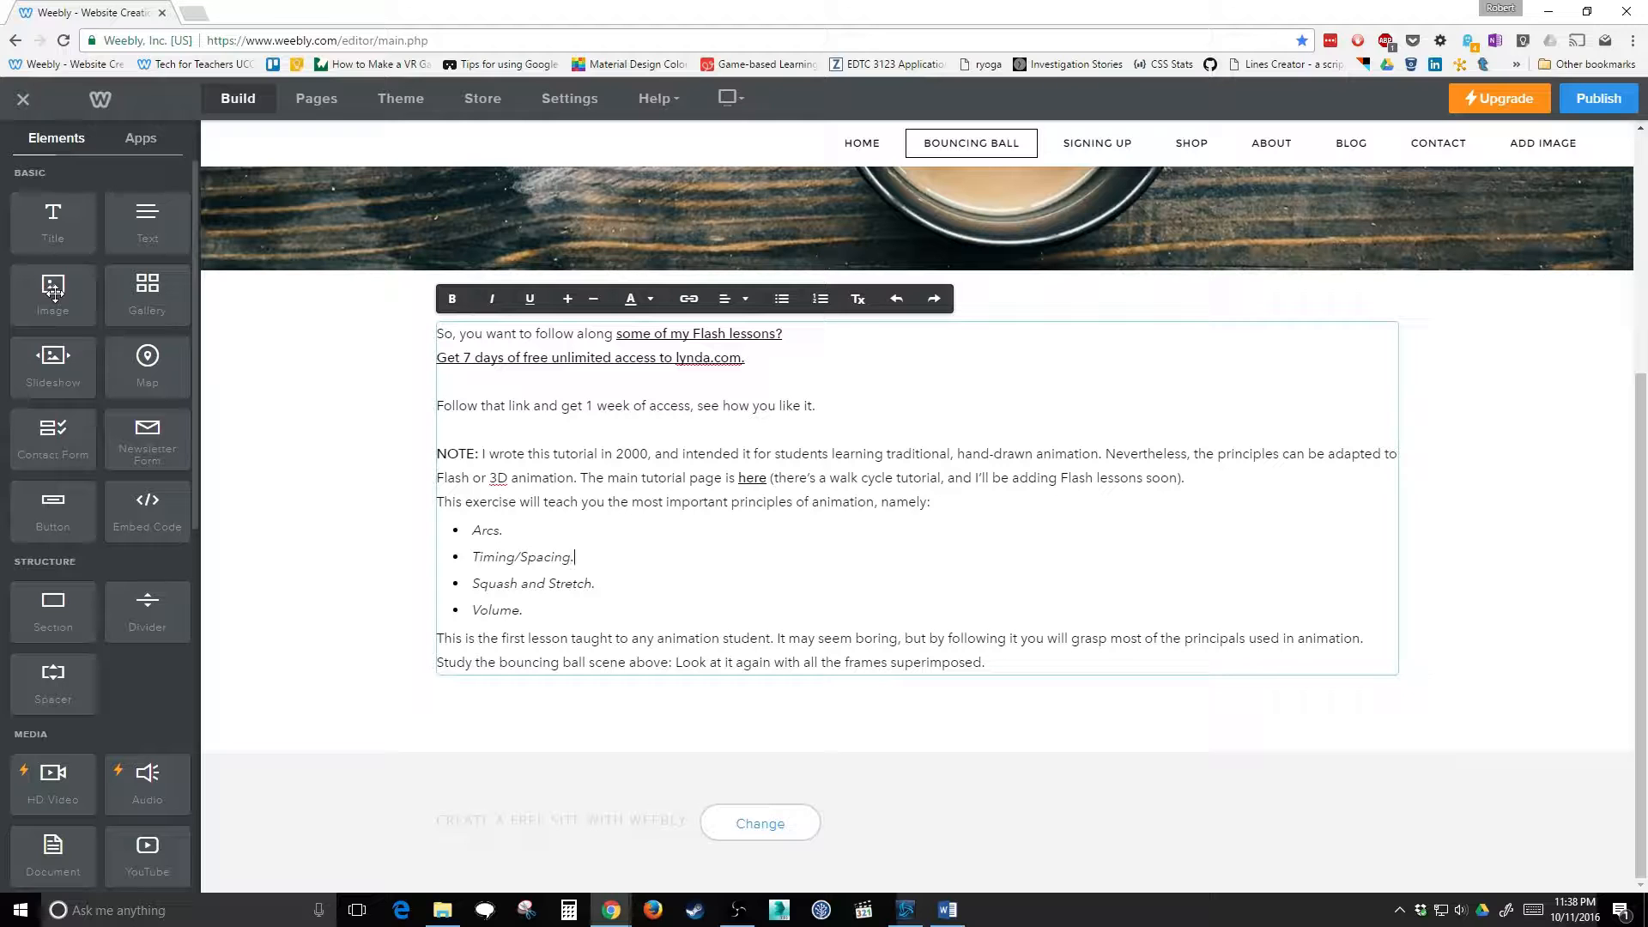
left_click_drag(54, 294, 842, 780)
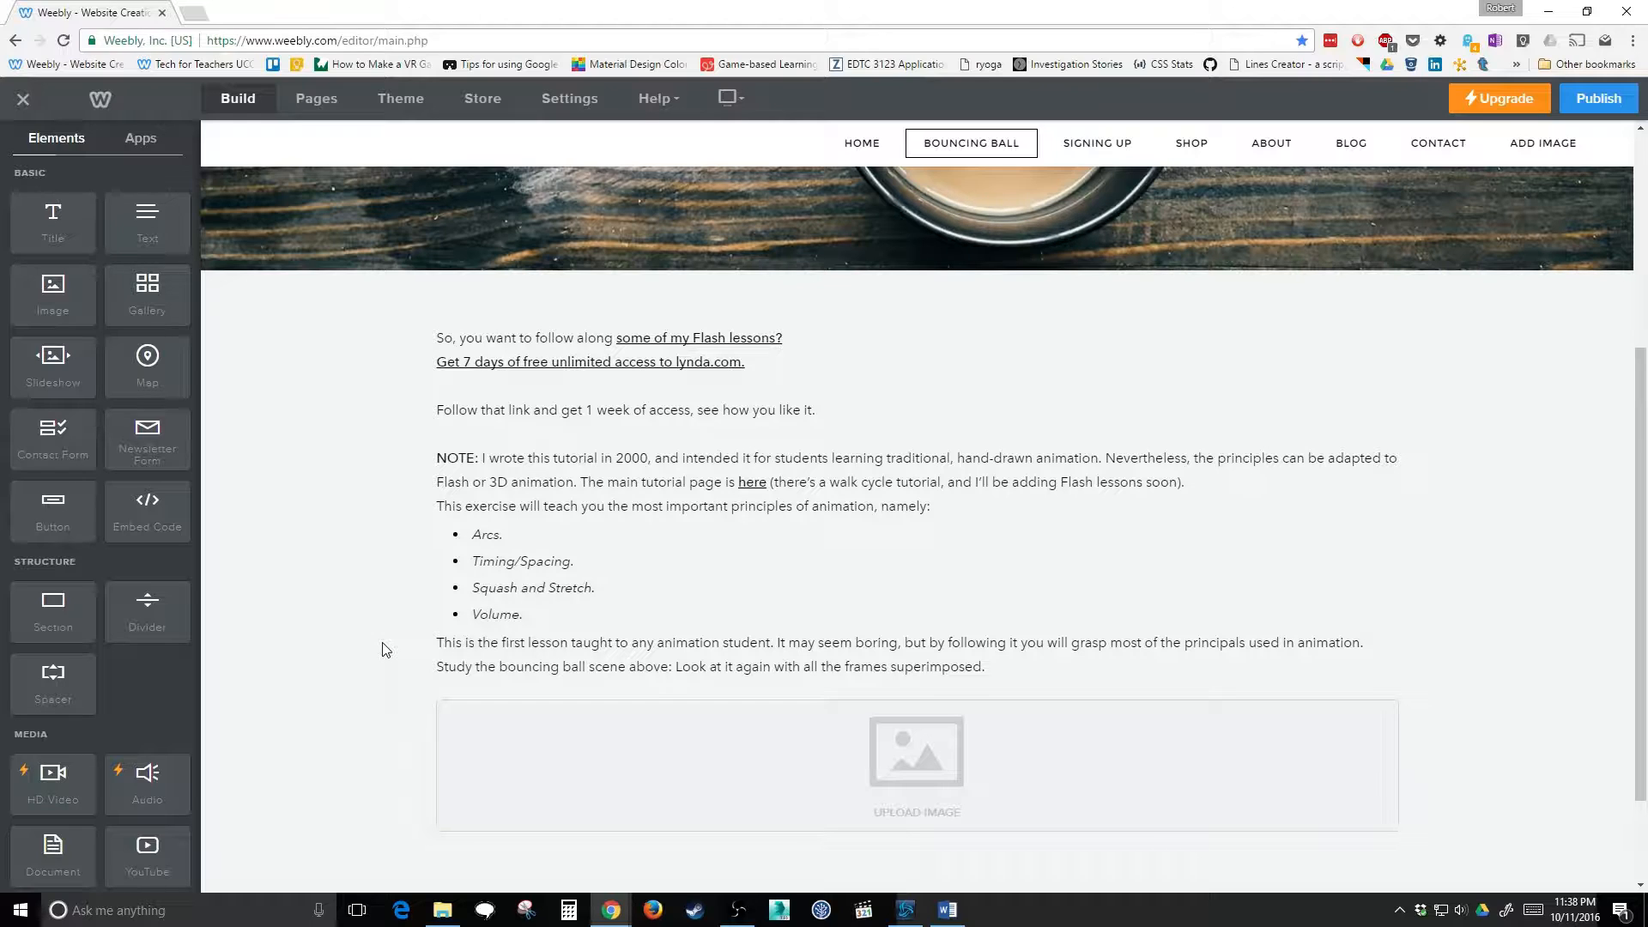
Upload bal01.gif from the computer's Desktop into the image placeholder below the text.
left_click(943, 754)
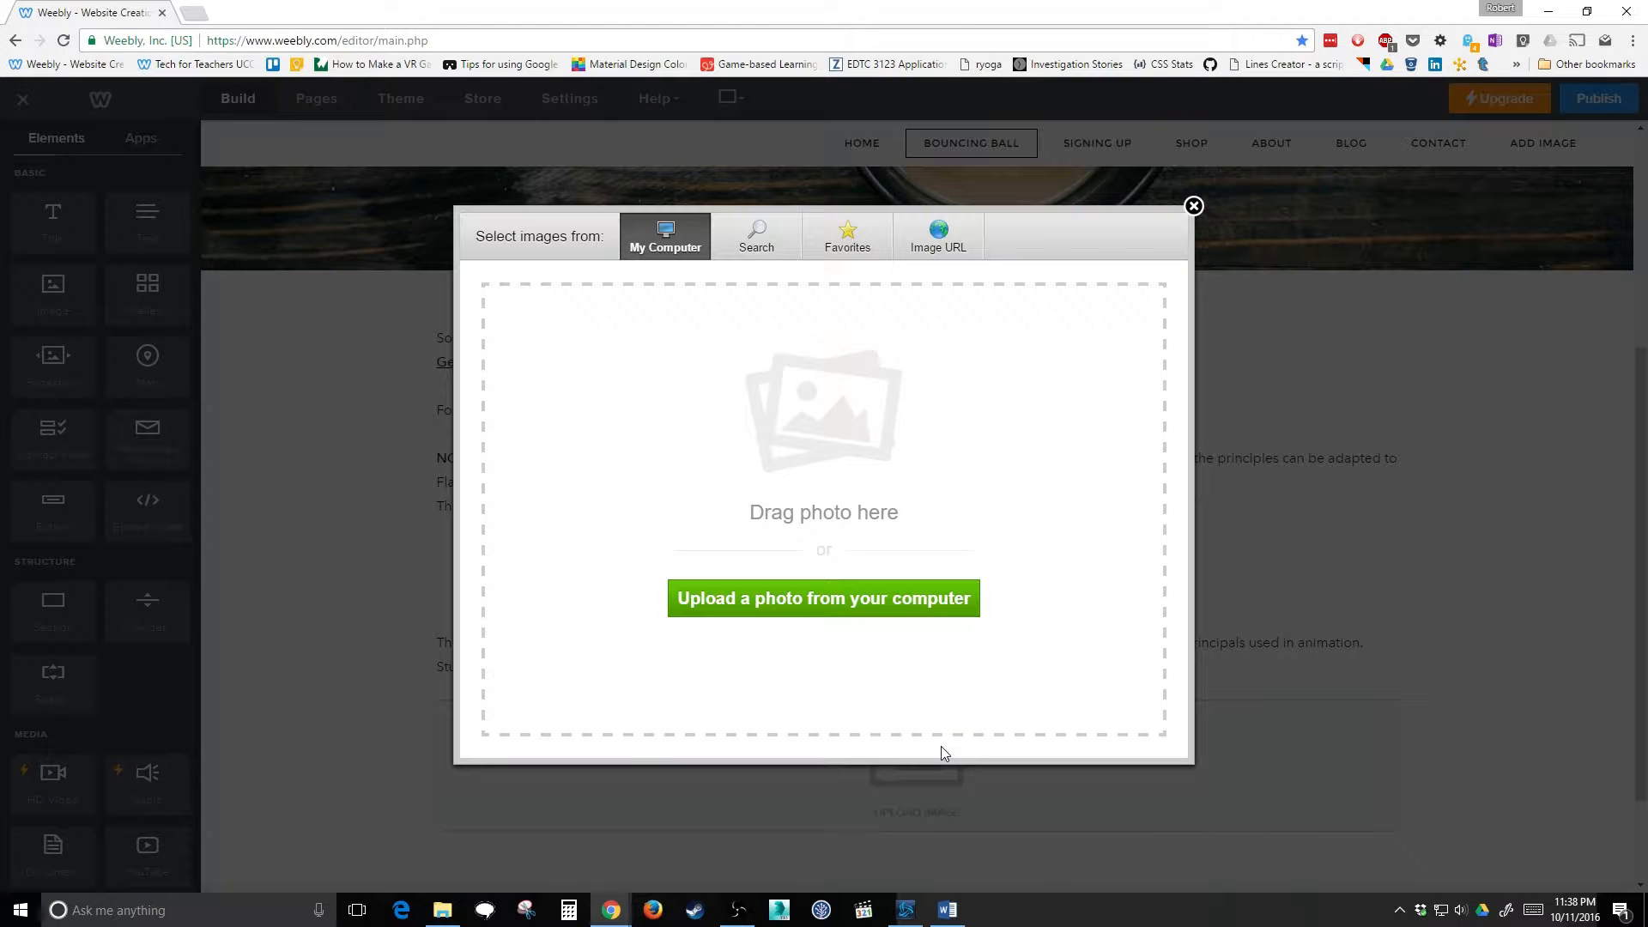
left_click(921, 601)
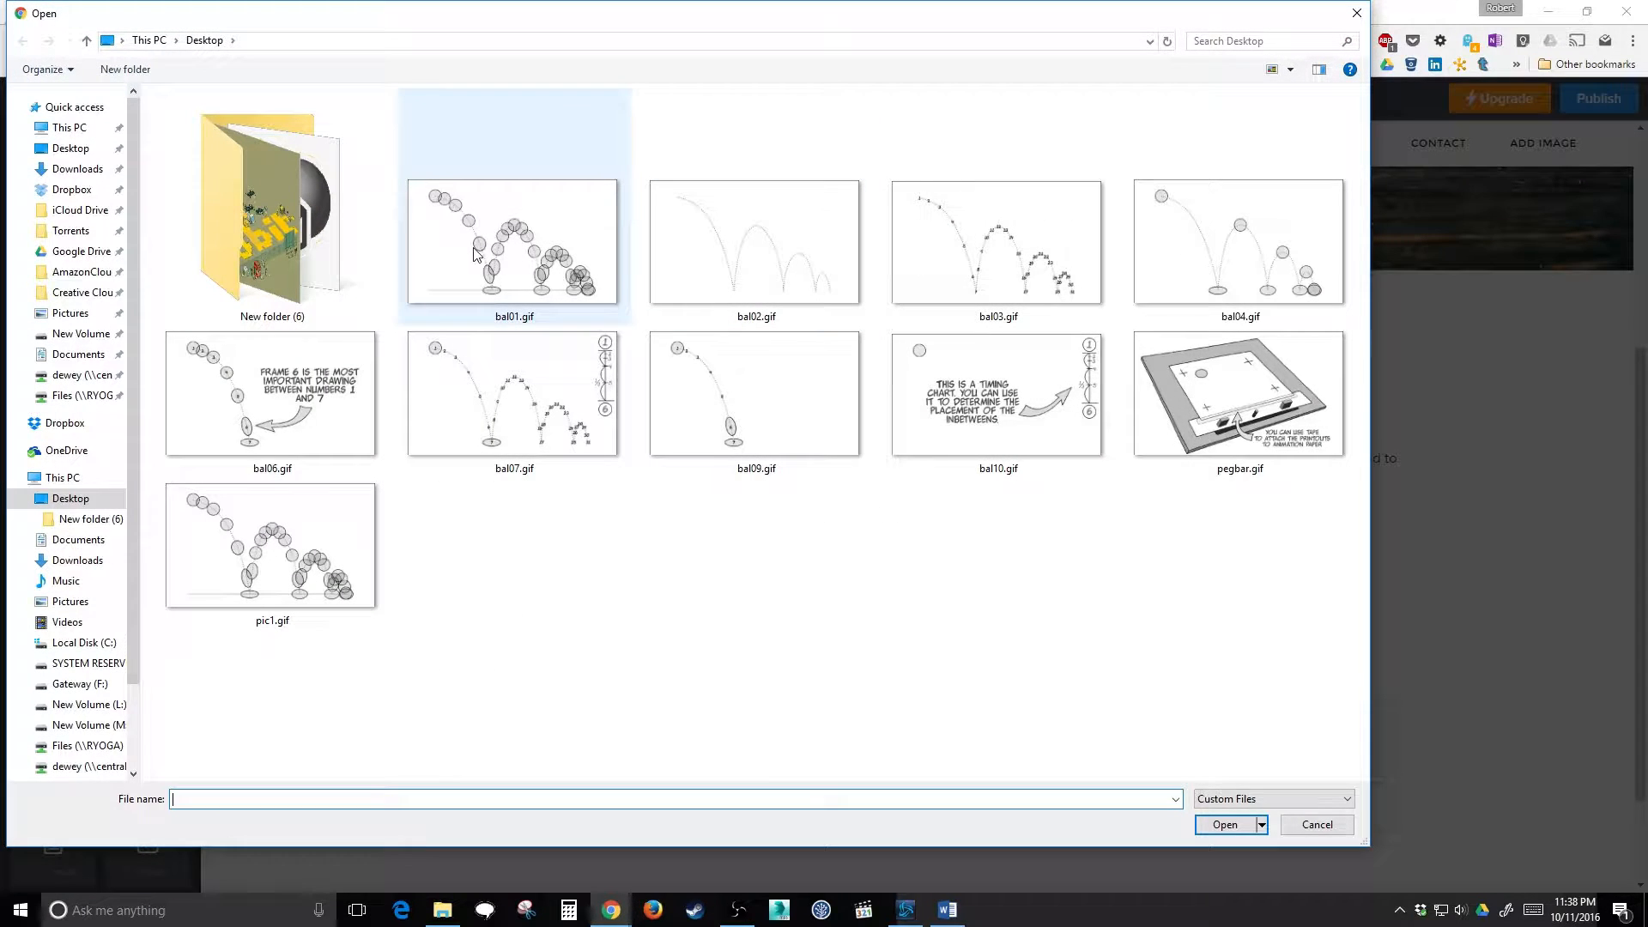
left_click(563, 297)
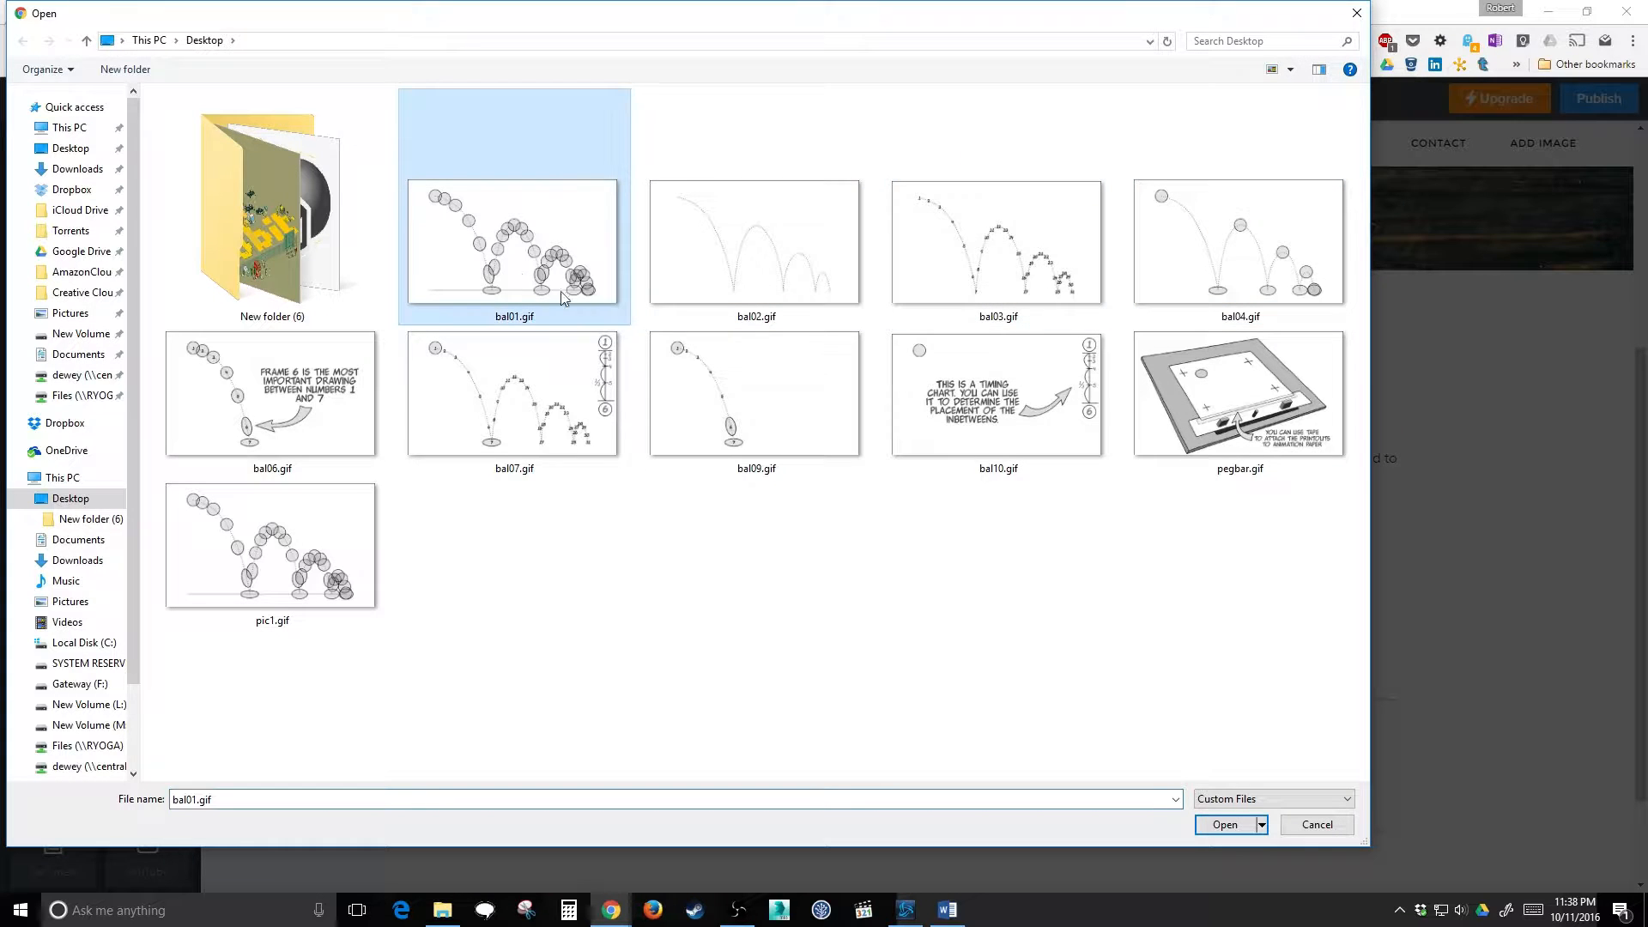
double_click(516, 293)
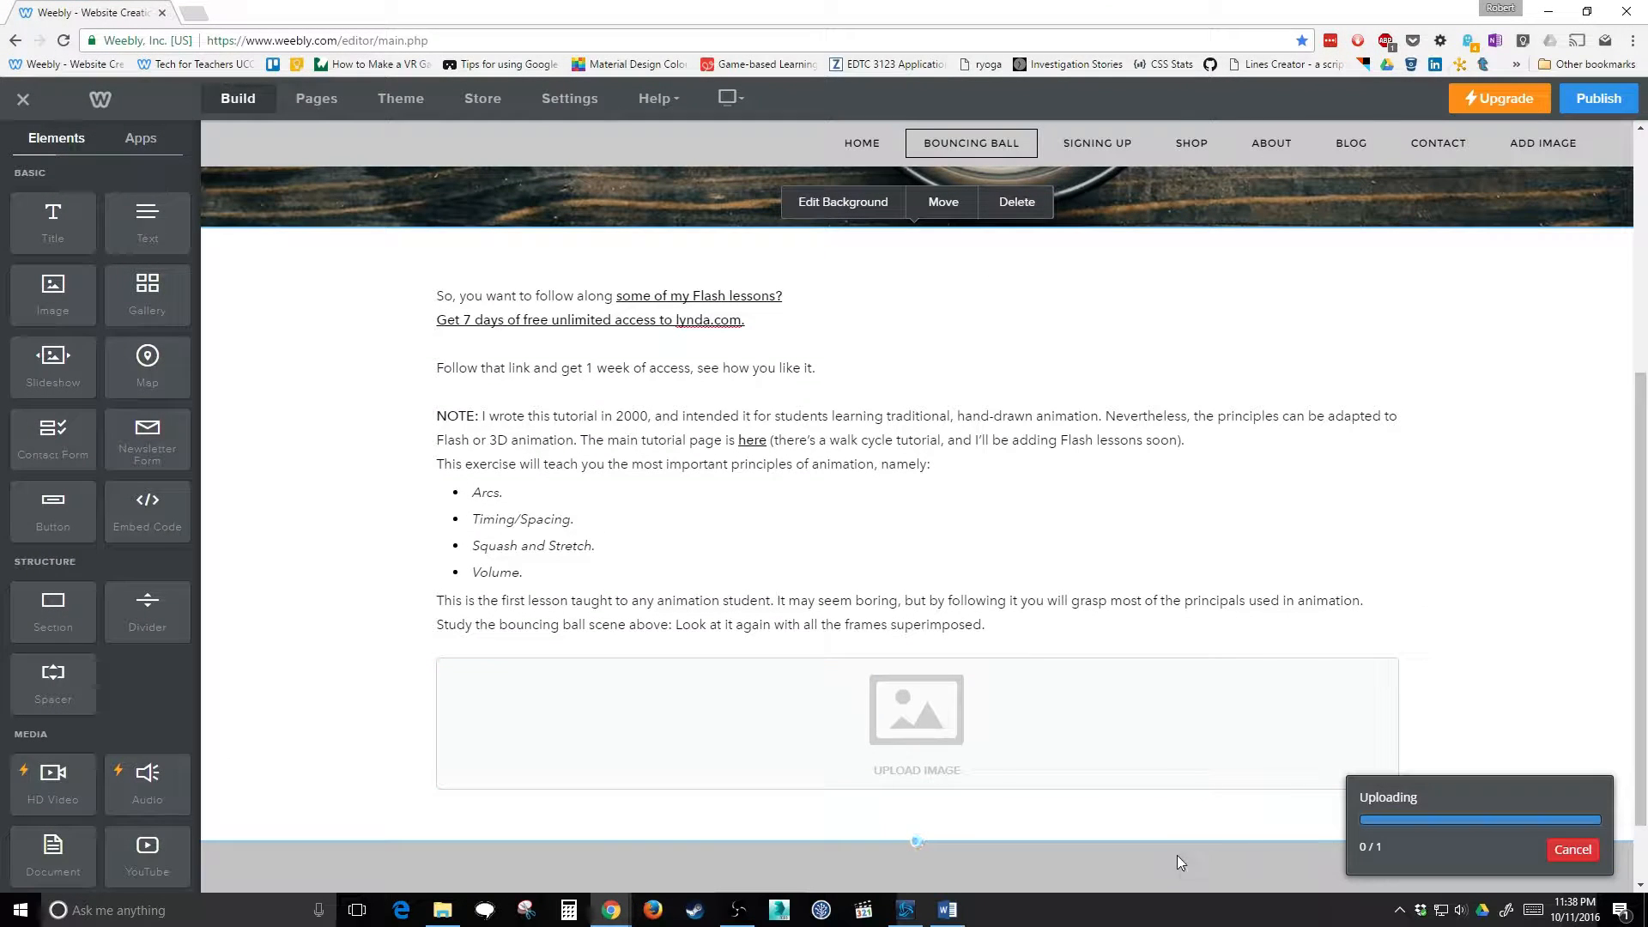
scroll(898, 505, "down", 3)
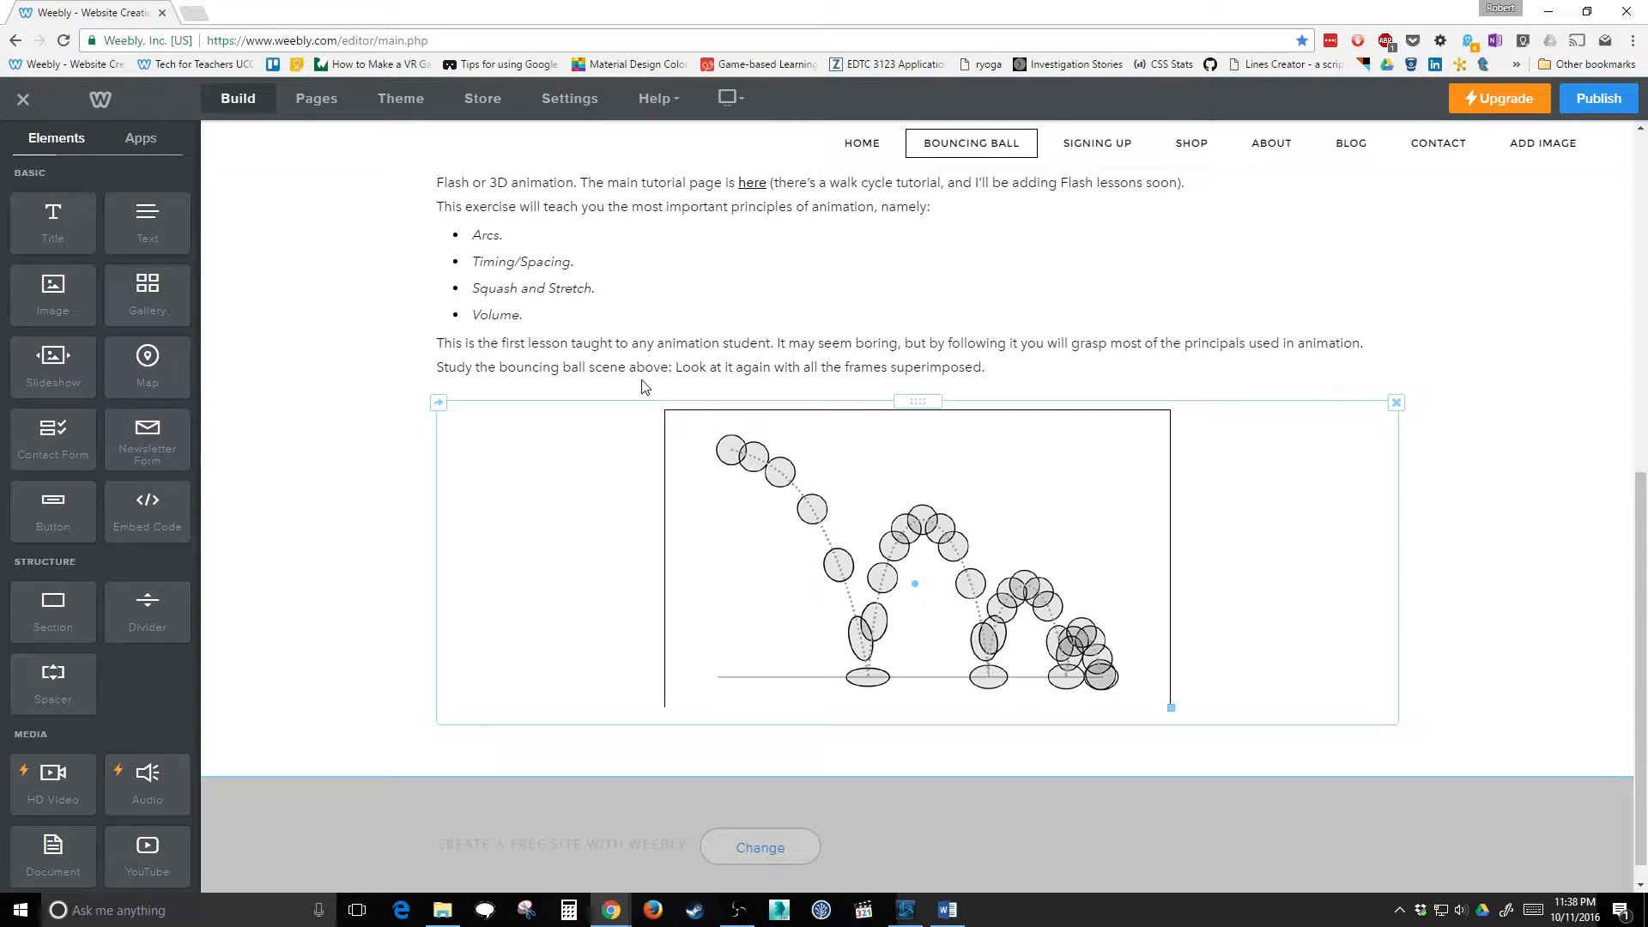
Move the bouncing ball image into the text element beside its opening lines so that the text wraps around it.
scroll(683, 599, "up", 2)
left_click_drag(683, 599, 1115, 708)
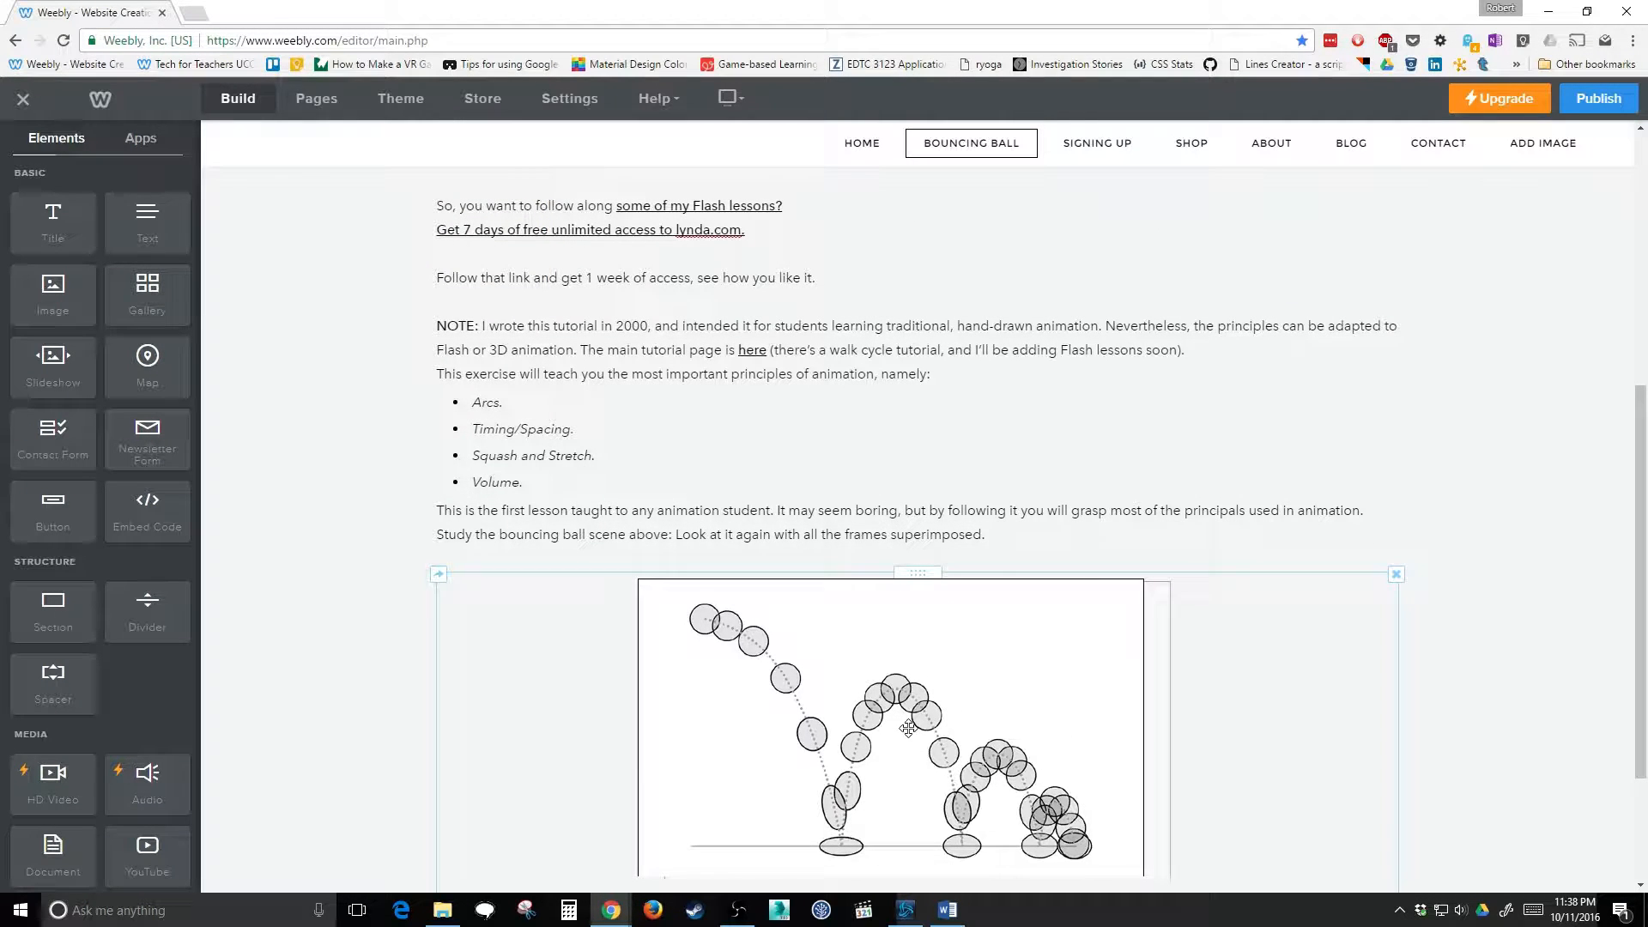
left_click_drag(908, 728, 1357, 358)
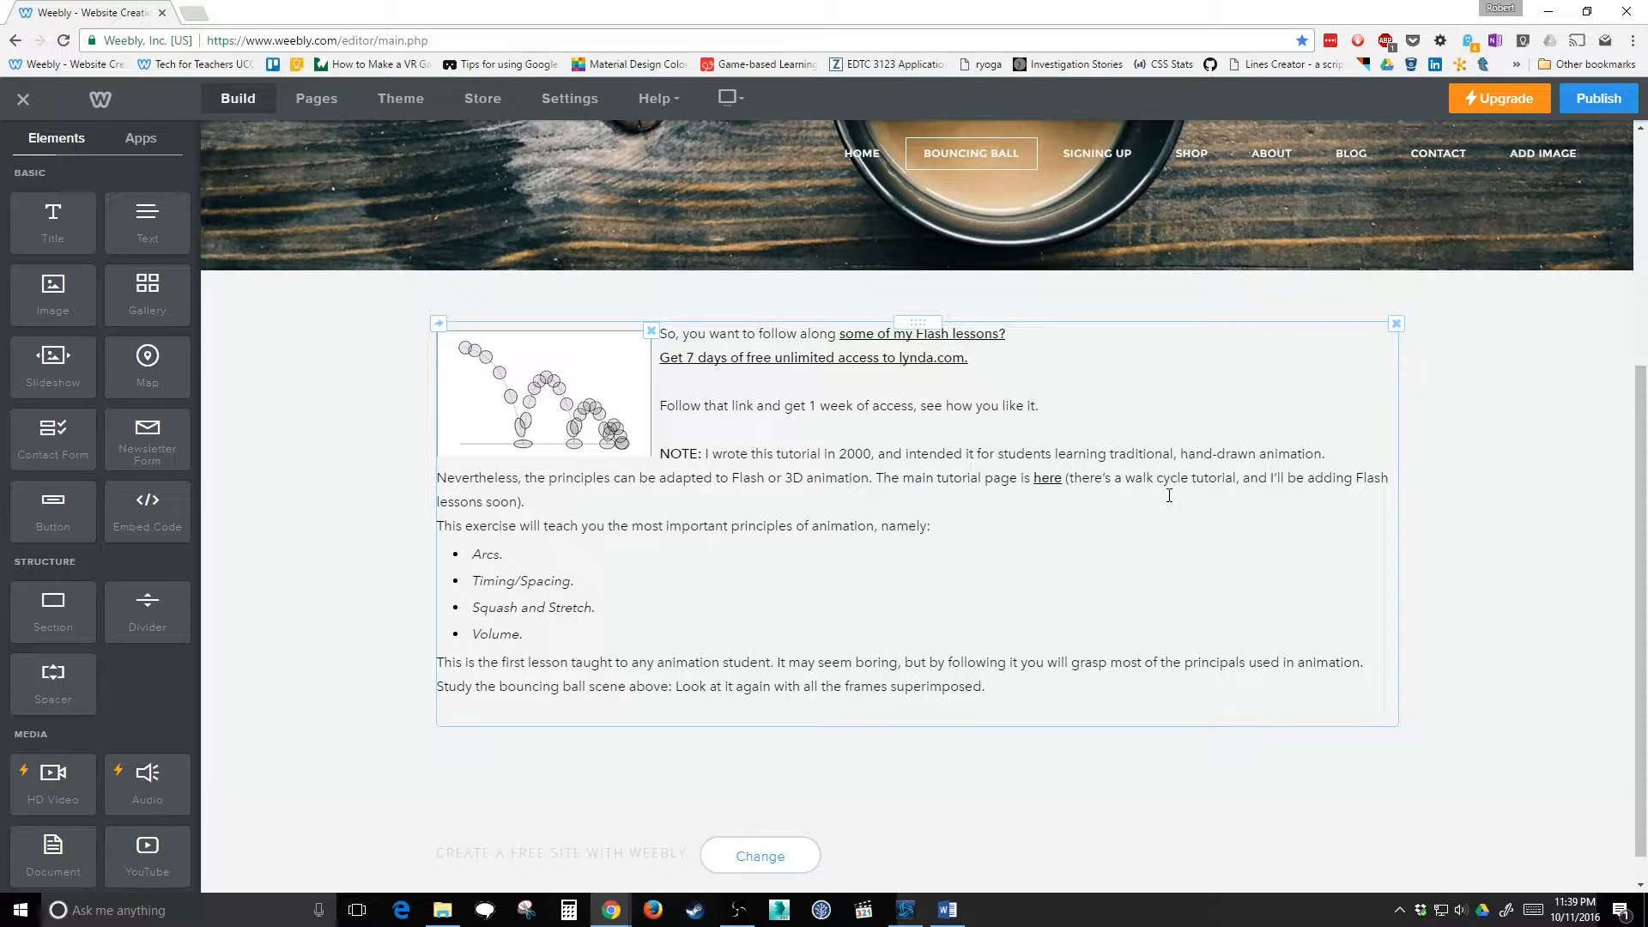
Align the bouncing ball image to the right of the text.
left_click(602, 415)
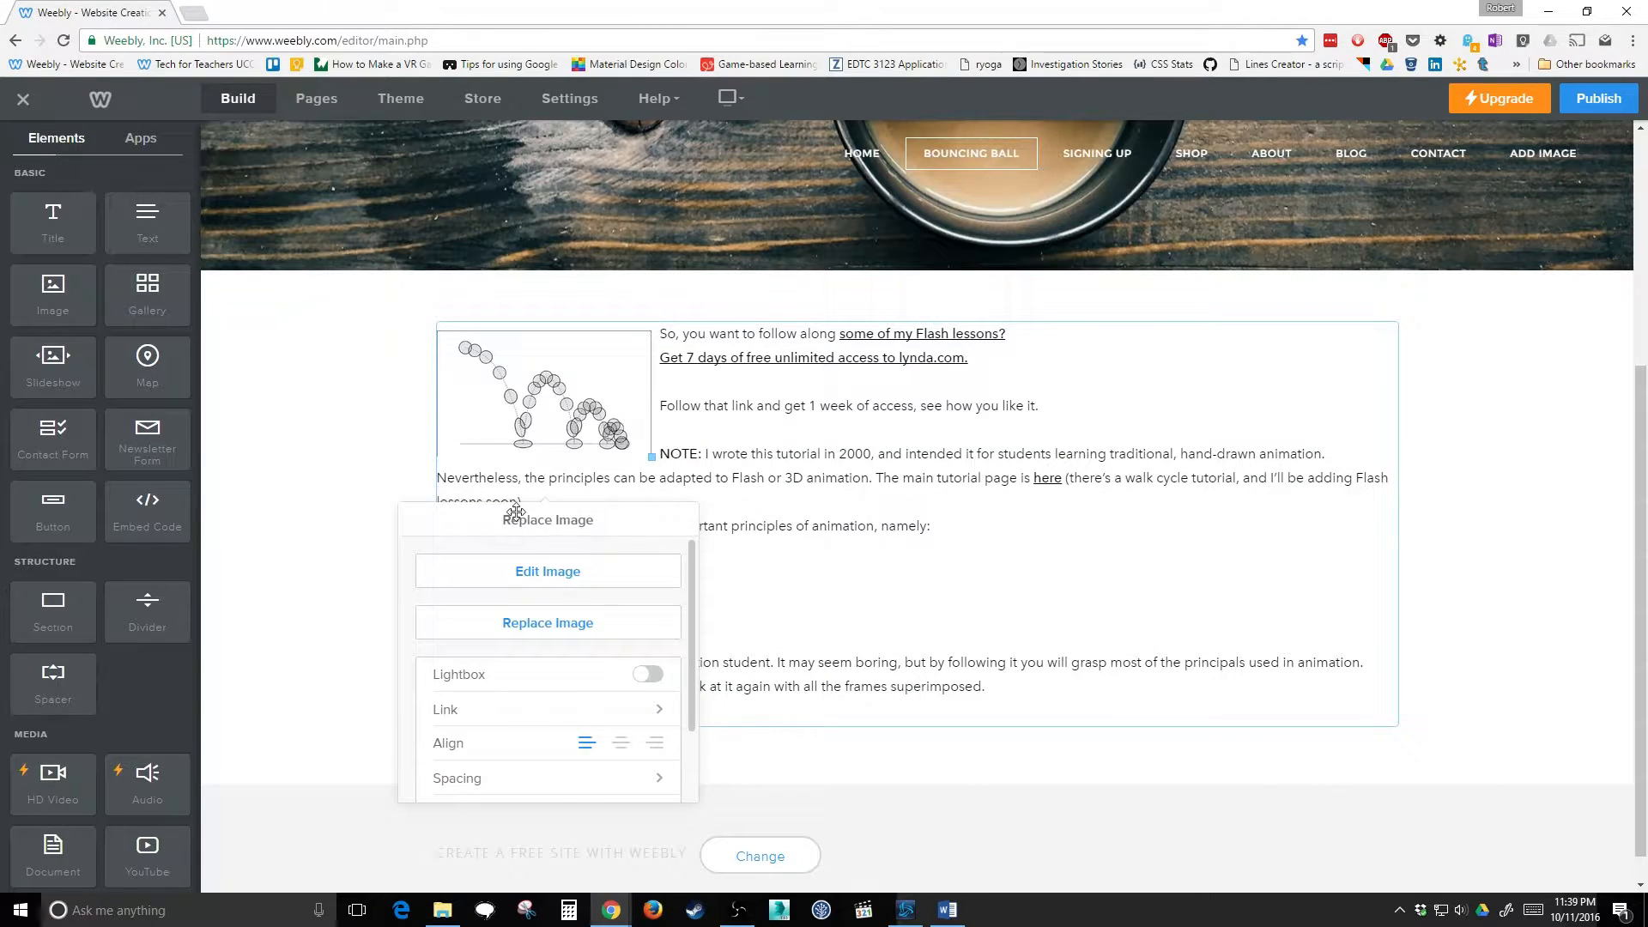
left_click(655, 743)
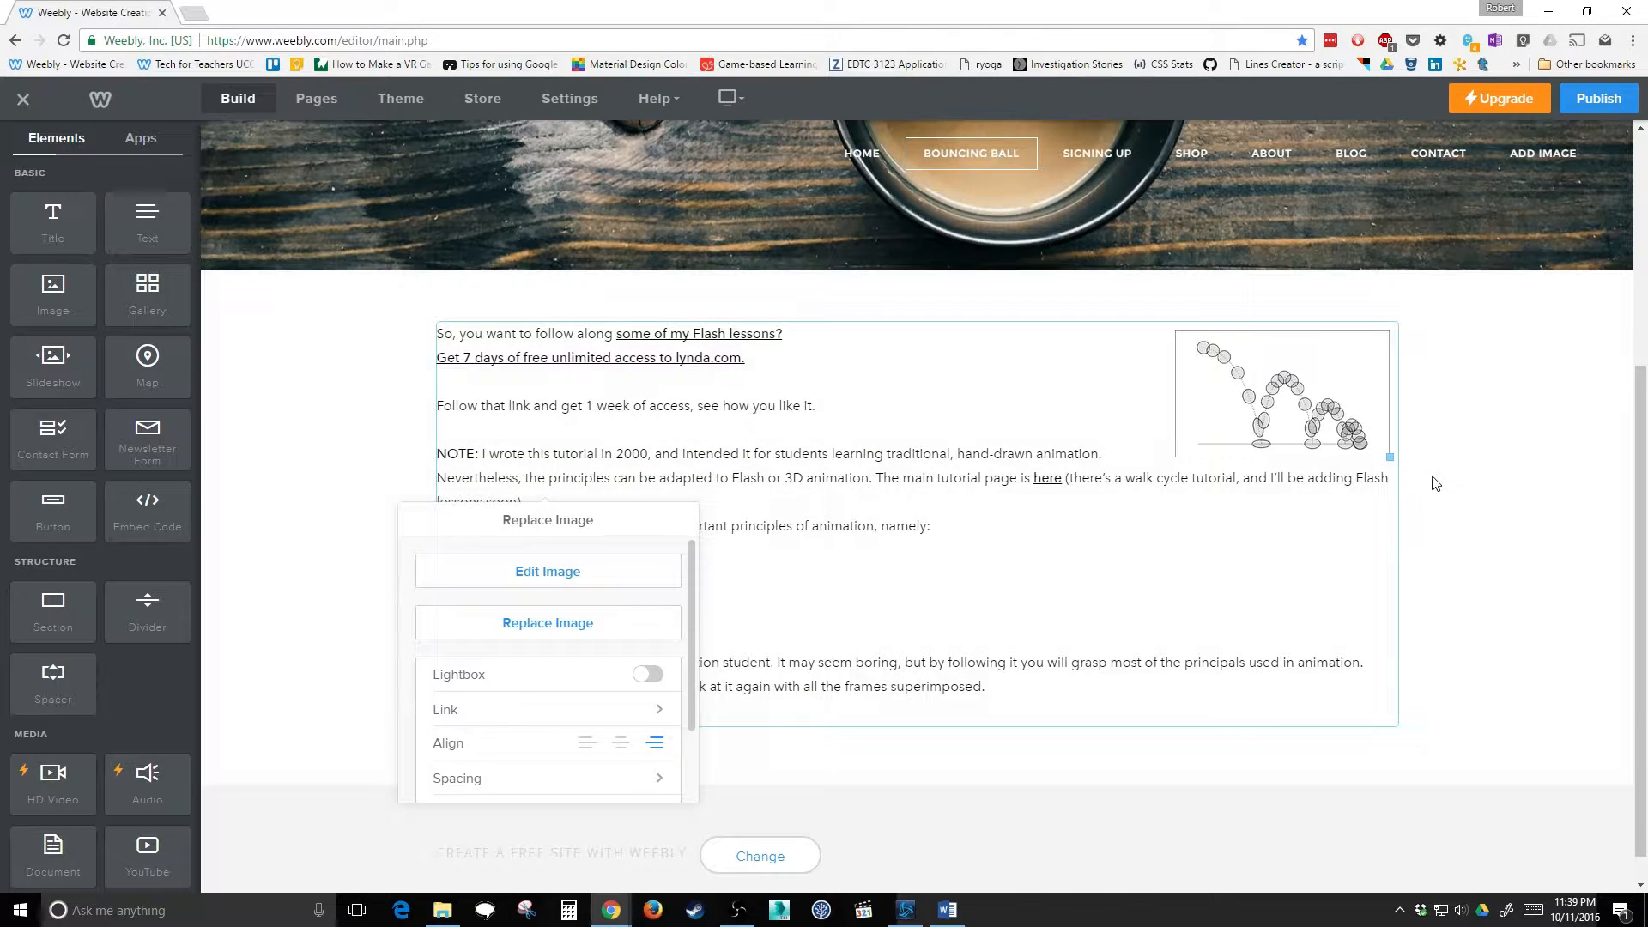
Try to enlarge the right-aligned bouncing ball image and move it down beside the lower part of the text.
left_click_drag(1382, 455, 1427, 574)
left_click_drag(1163, 394, 1253, 576)
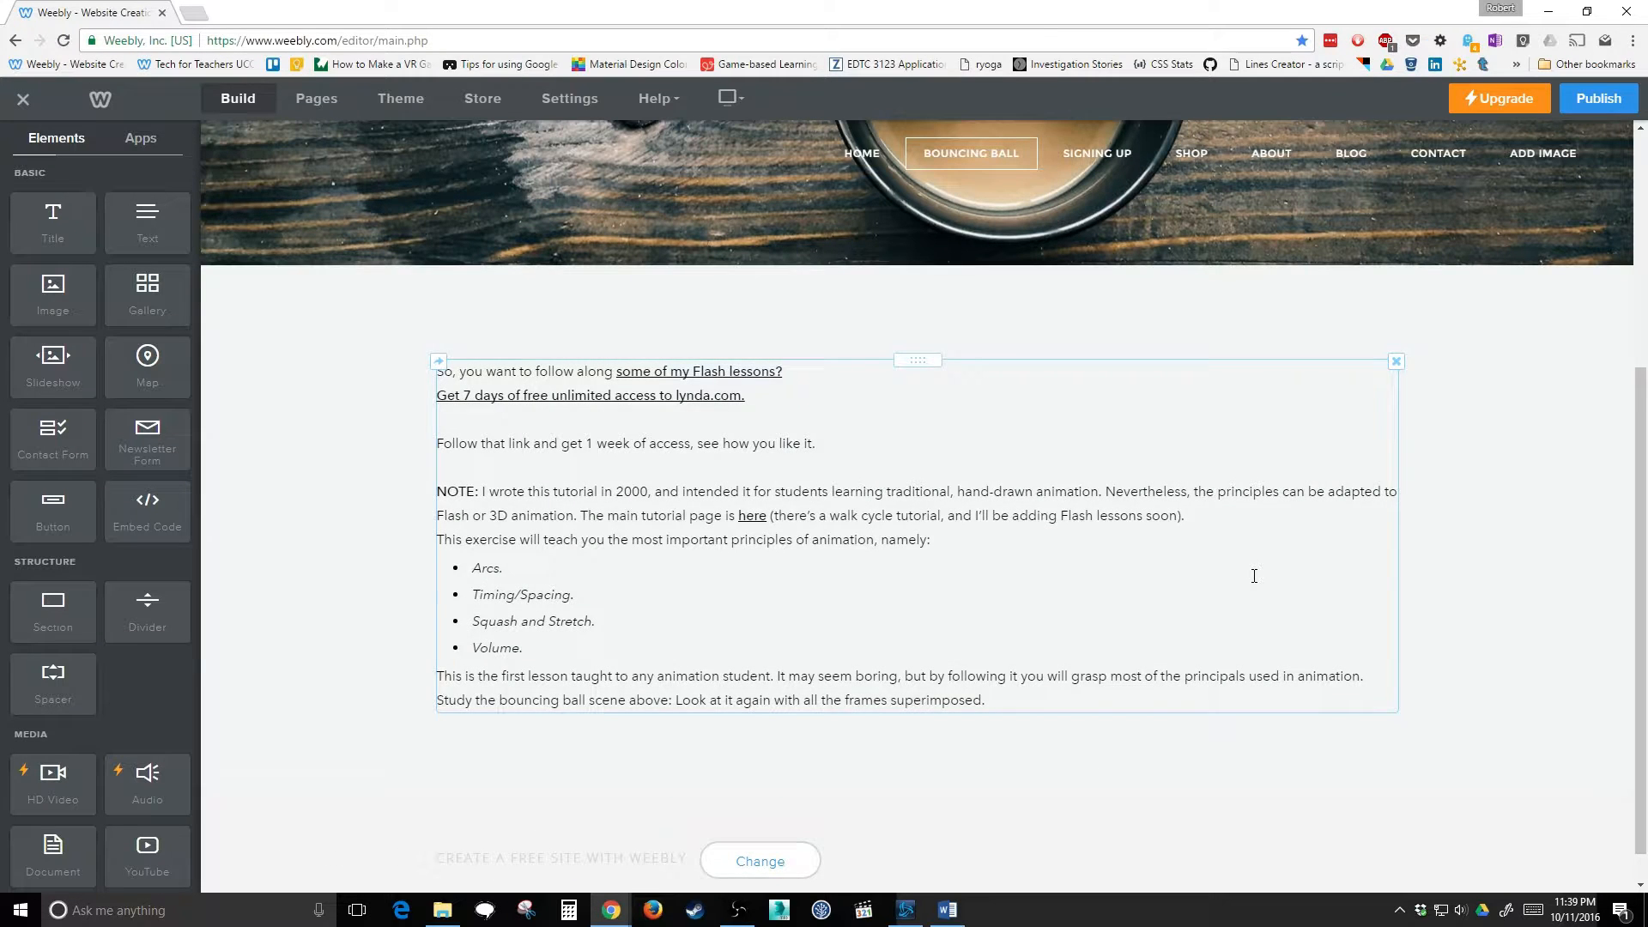
scroll(1271, 618, "down", 3)
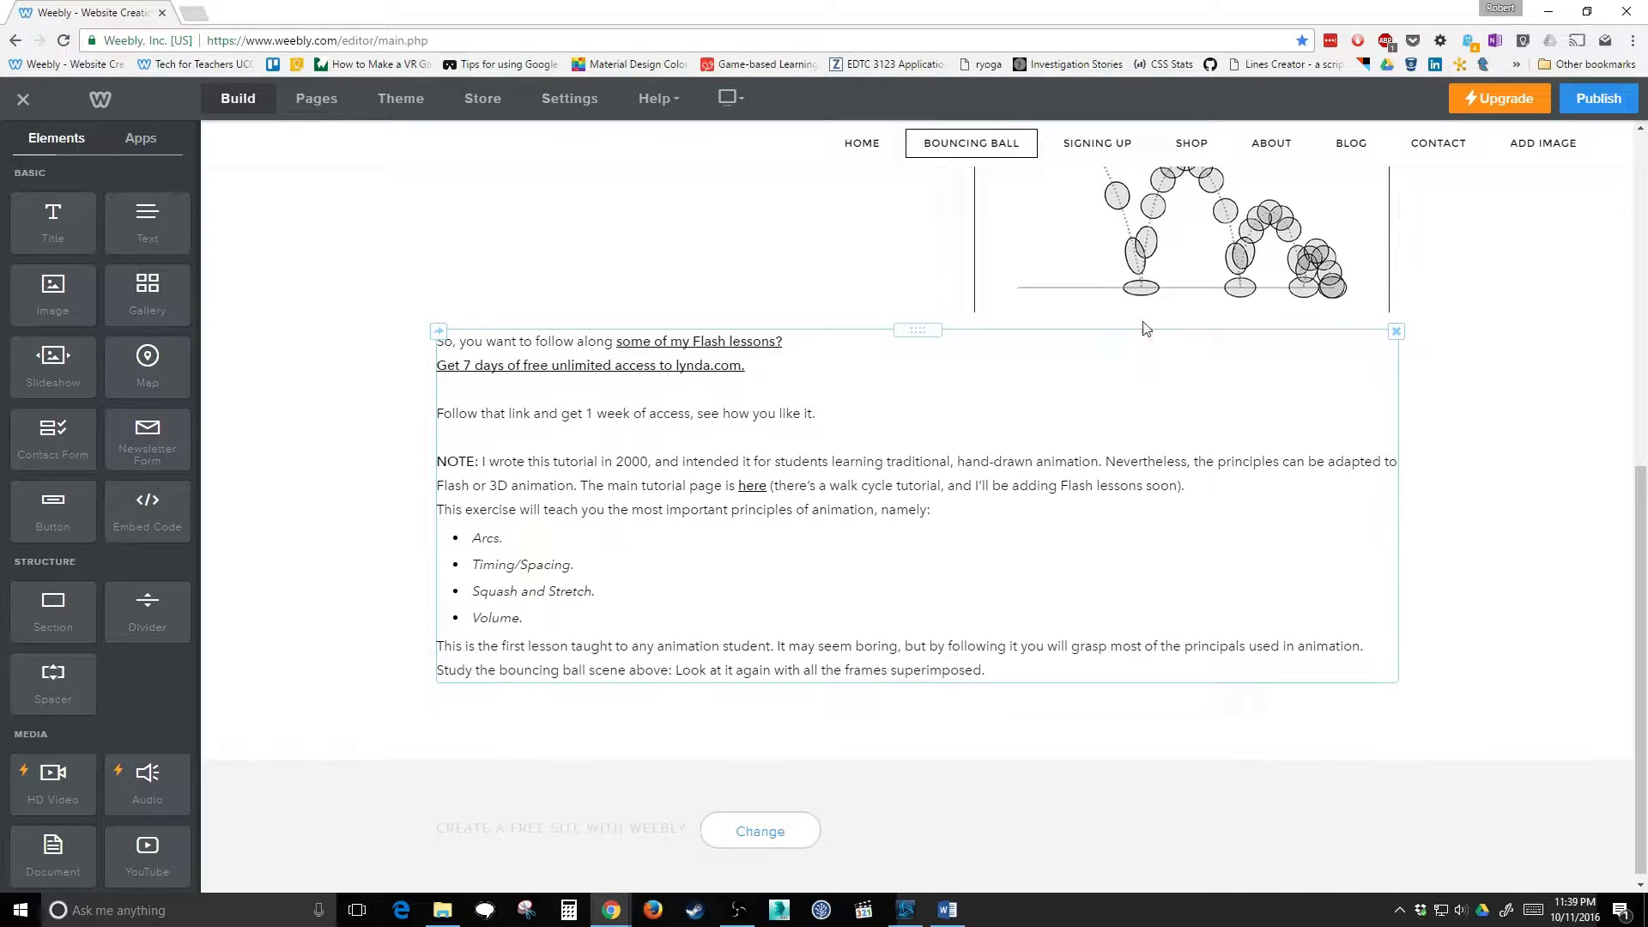
left_click_drag(1146, 283, 1200, 675)
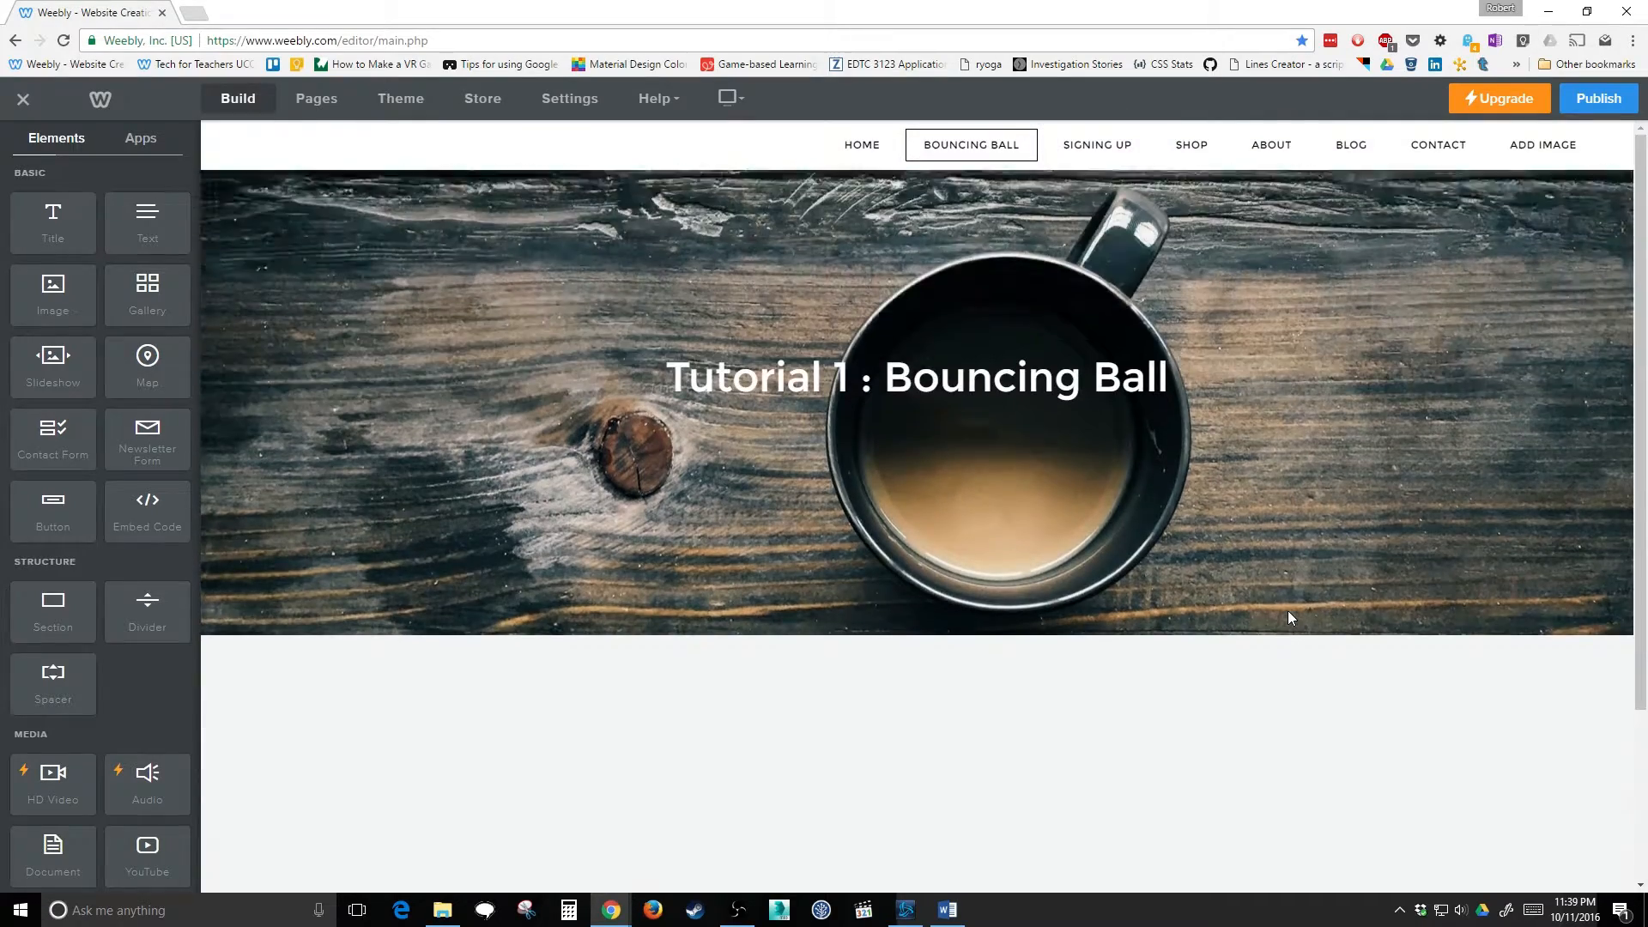
Add a new text element to the blank content section below the header.
scroll(1288, 615, "down", 3)
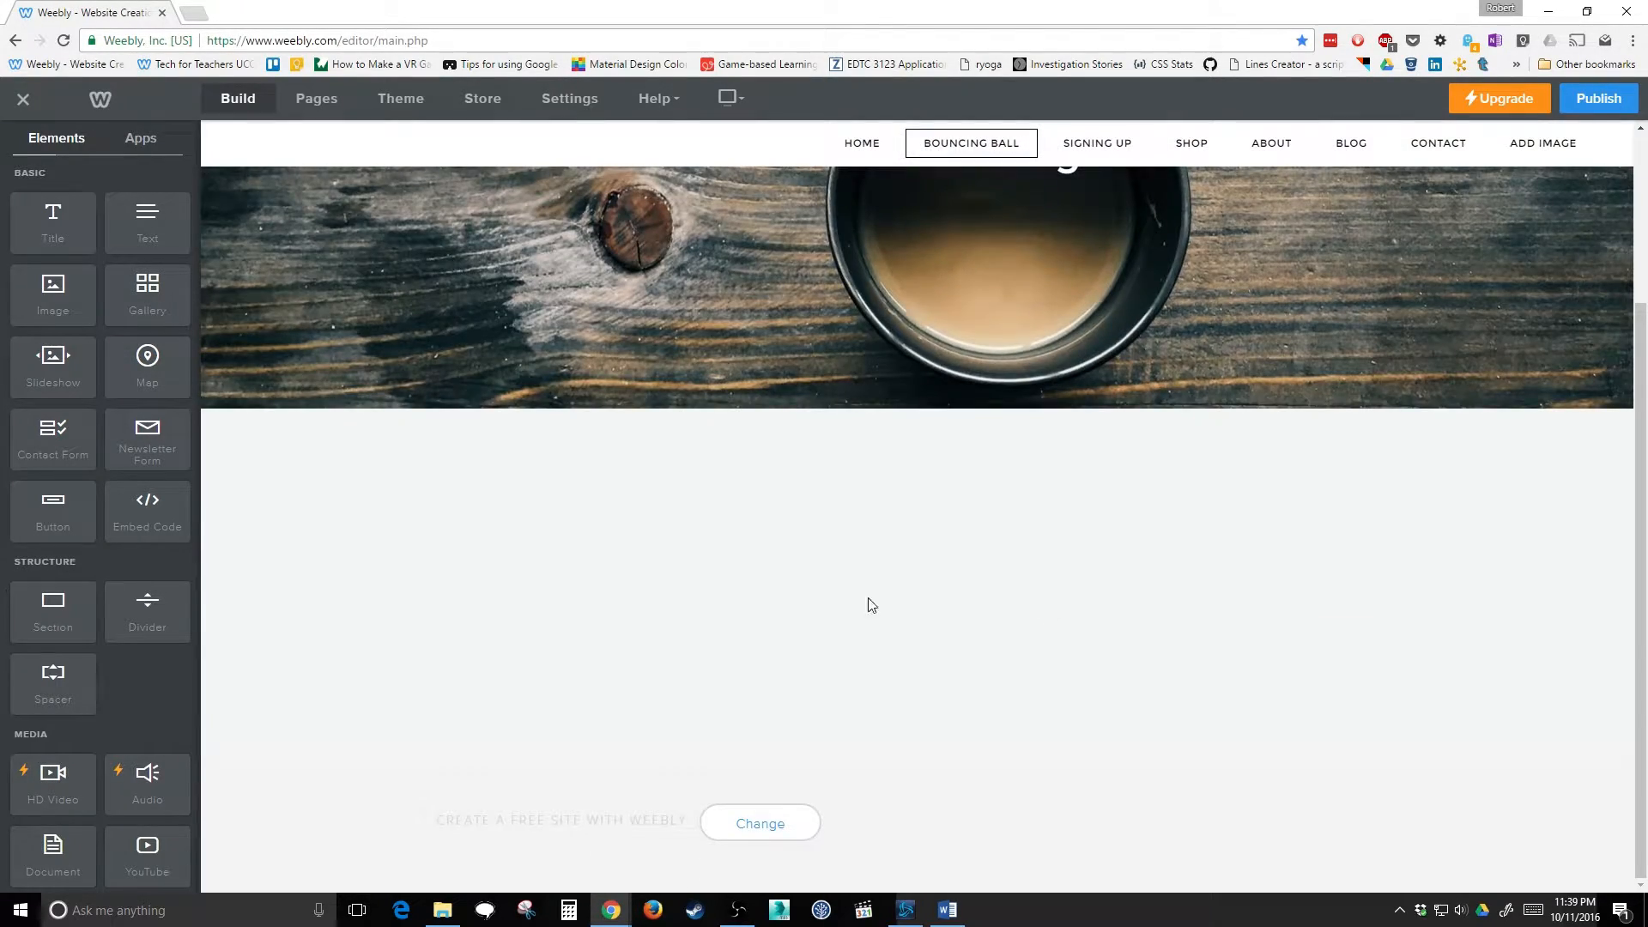
left_click(697, 582)
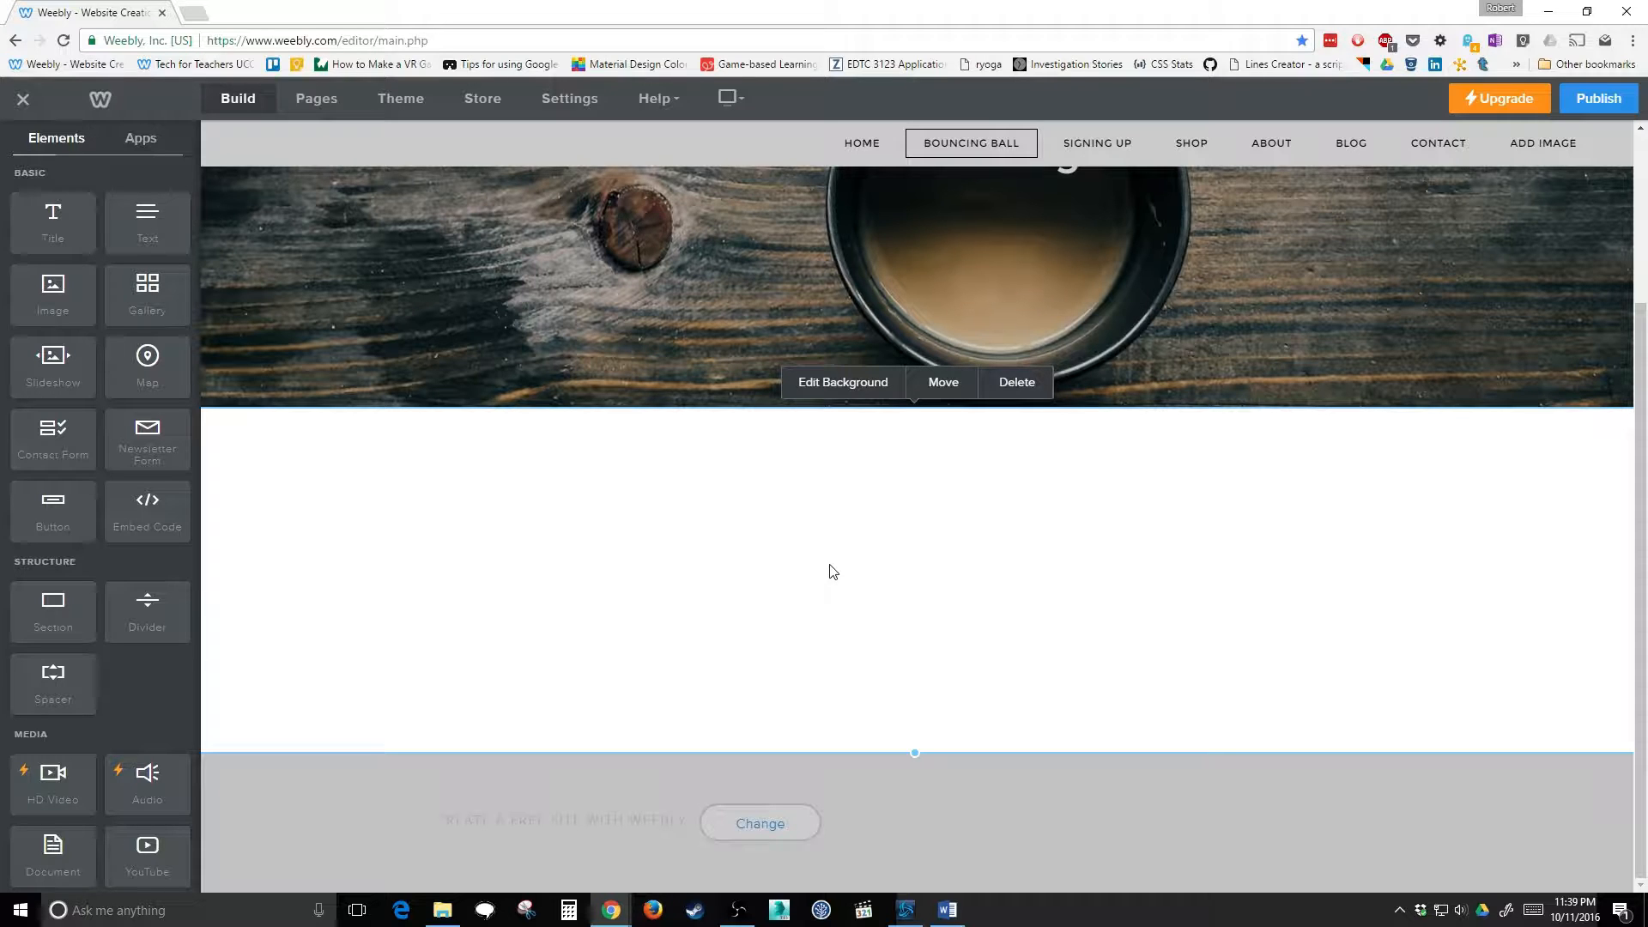
left_click(972, 813)
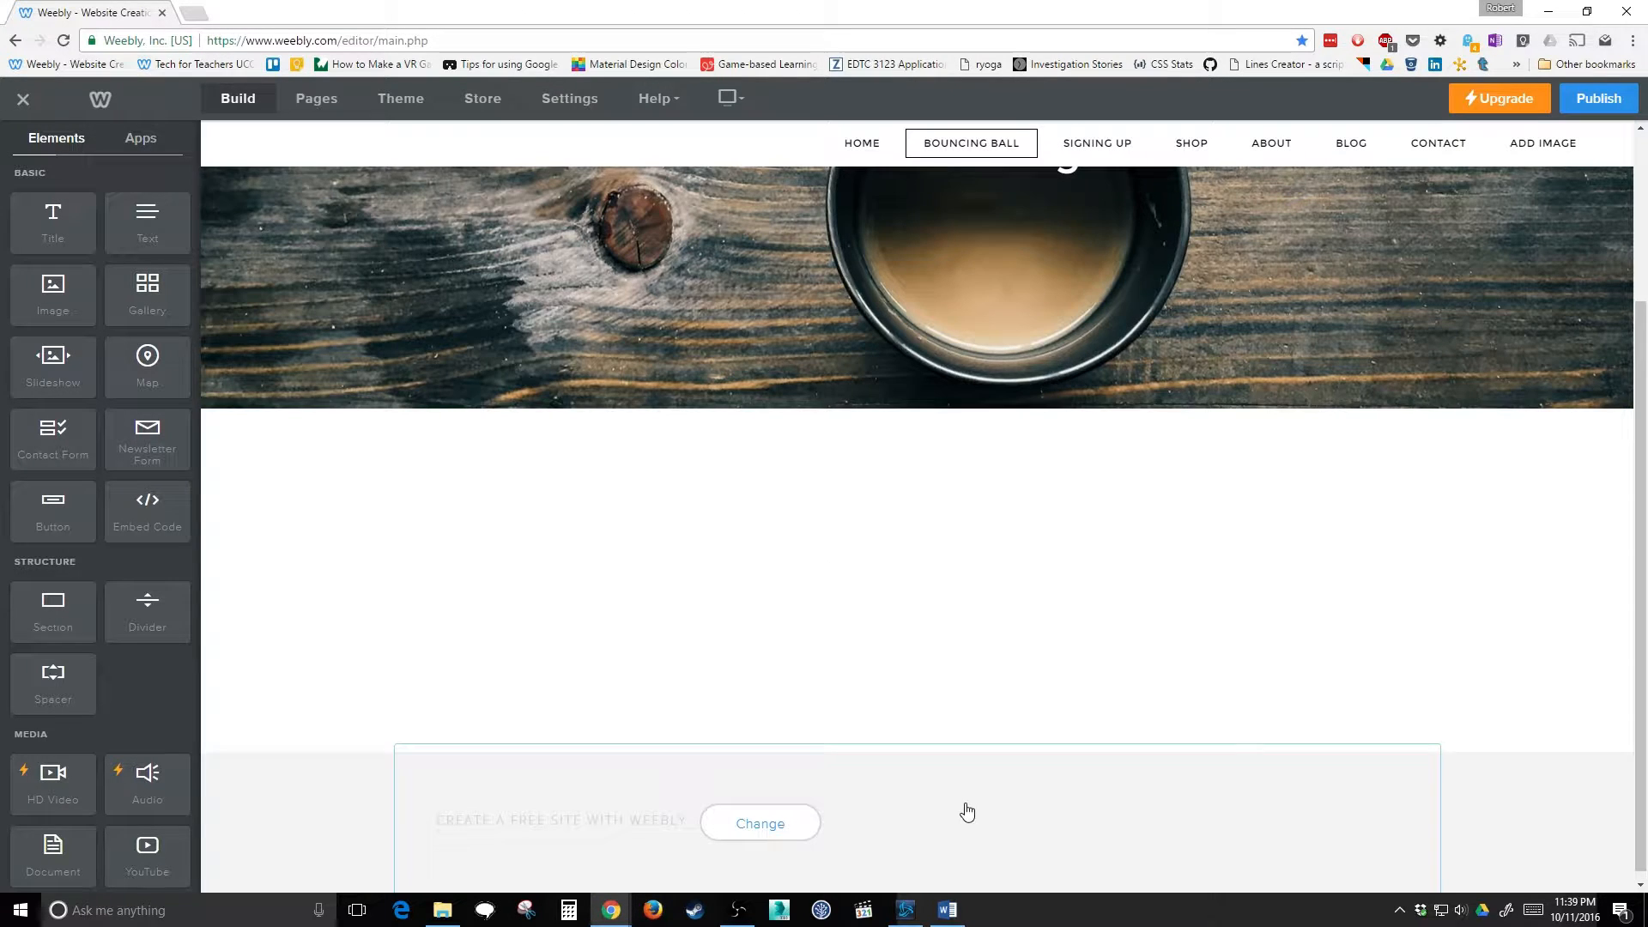
left_click(868, 524)
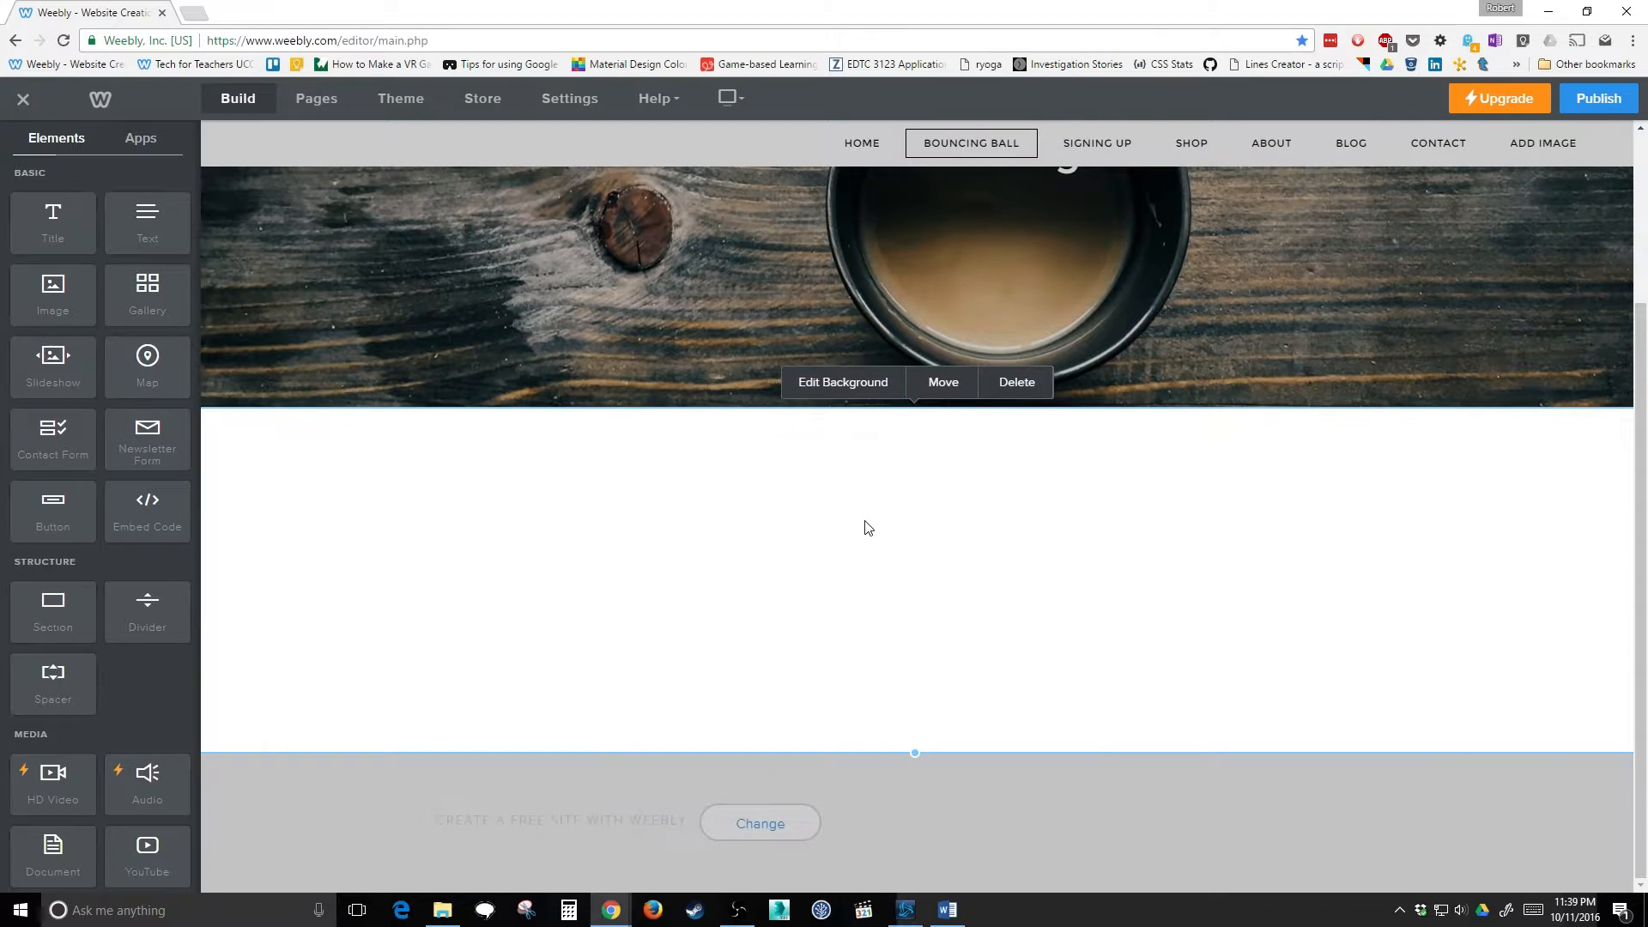
left_click_drag(148, 221, 1070, 632)
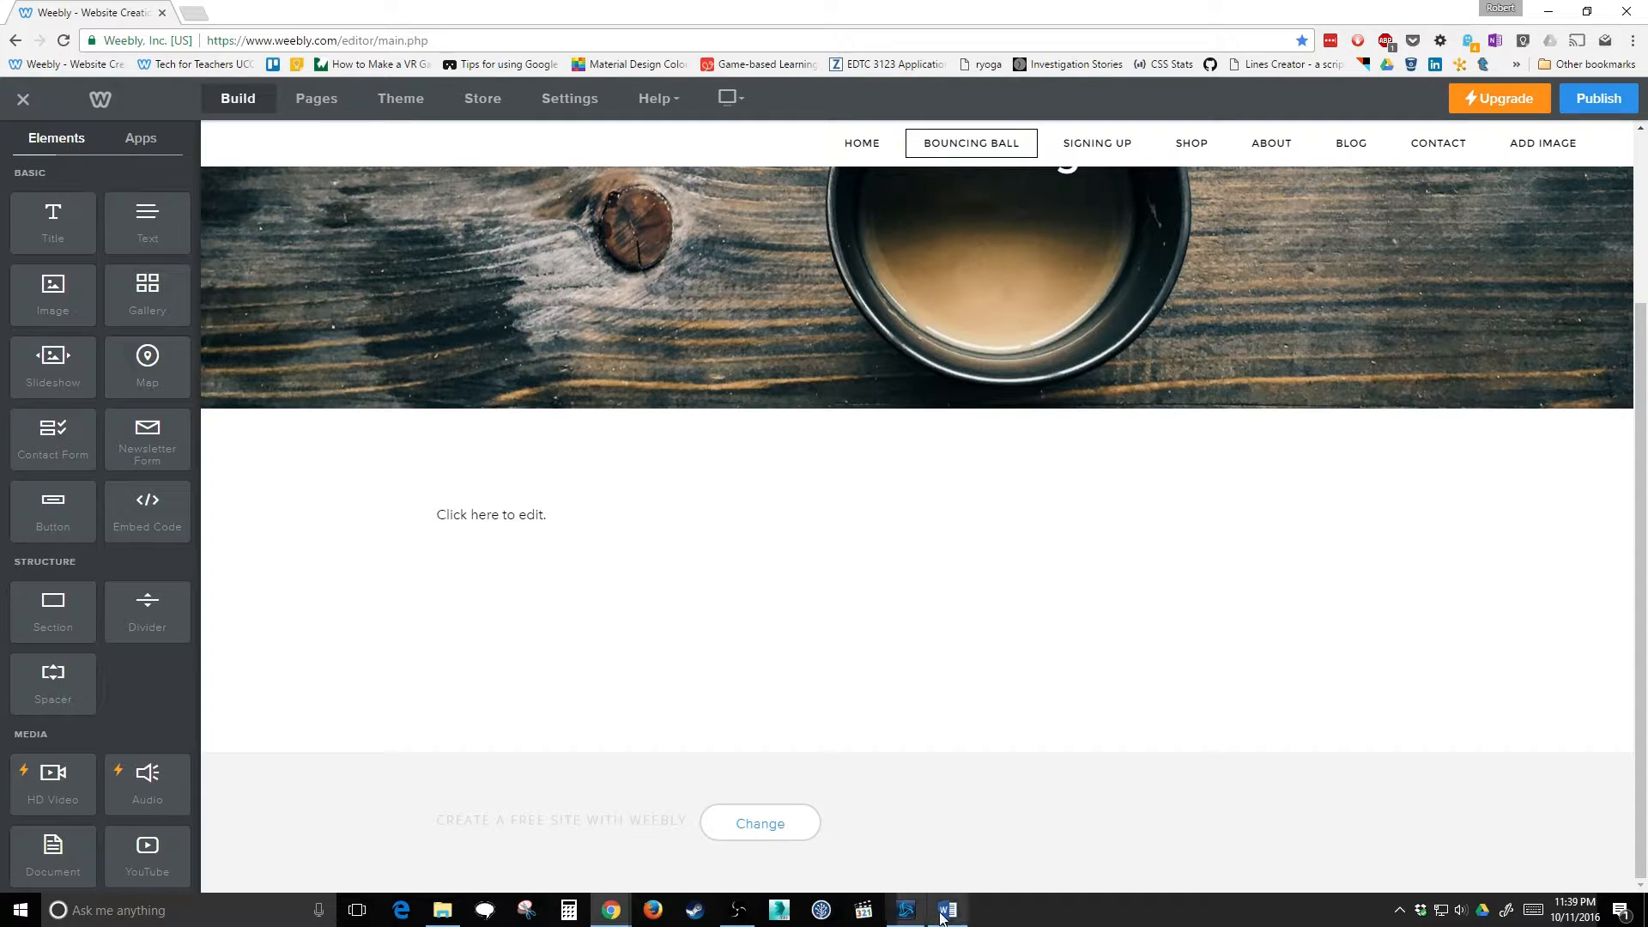
Copy the Word text from "So, you want to follow along" through "all the frames superimposed." into the new text element.
left_click(944, 915)
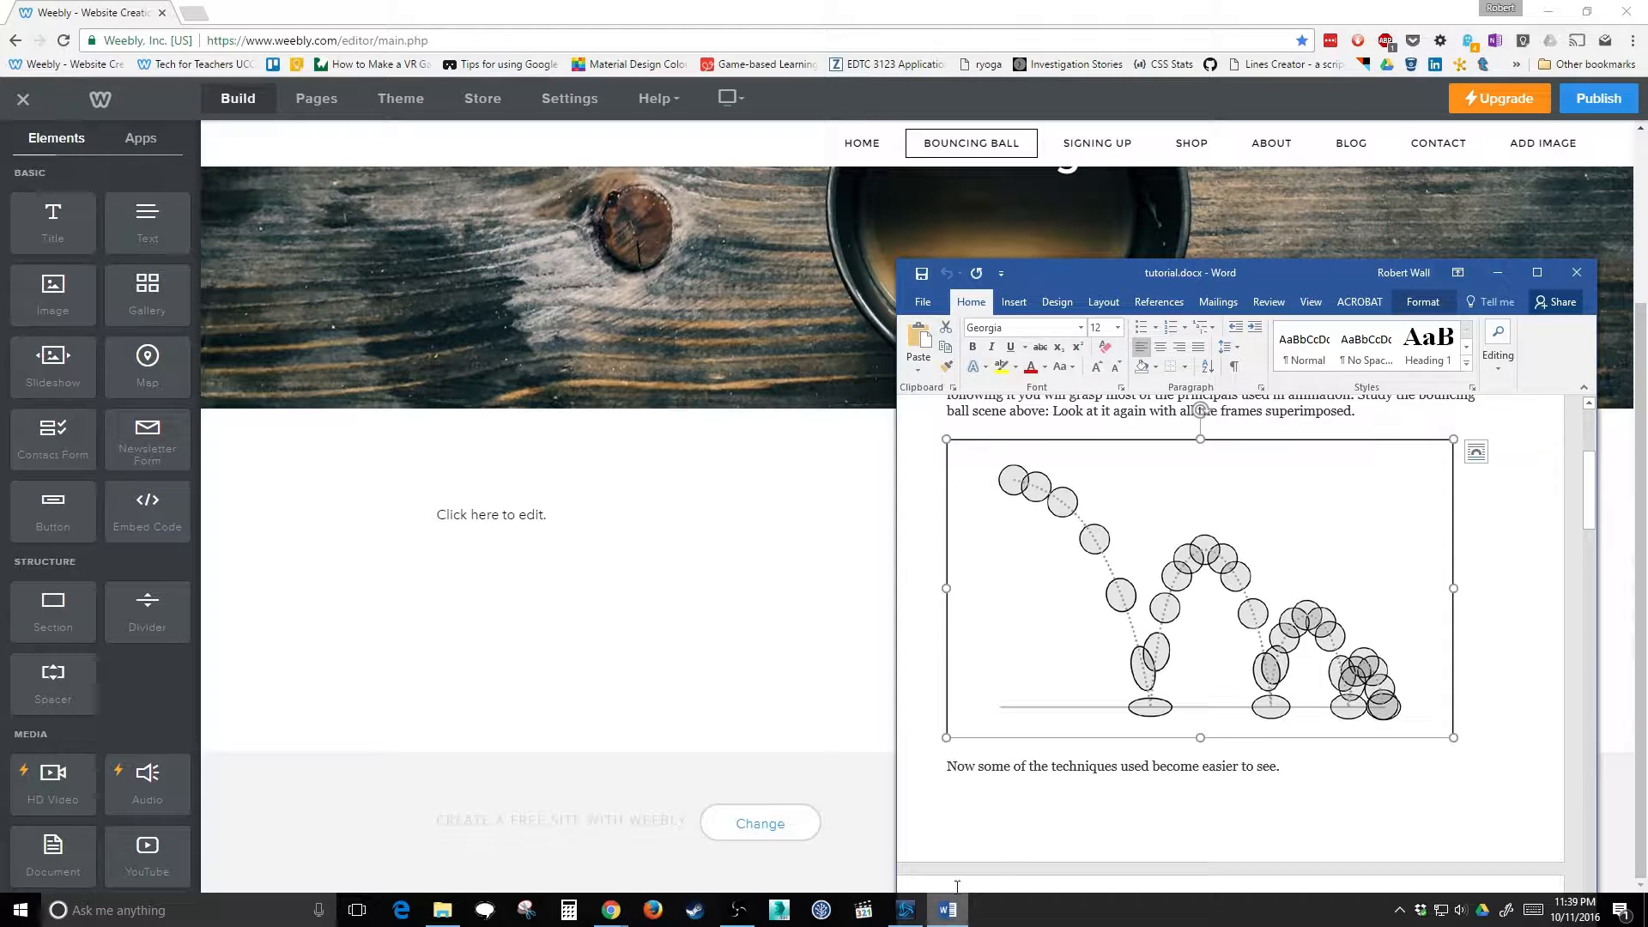
scroll(1159, 683, "up", 2)
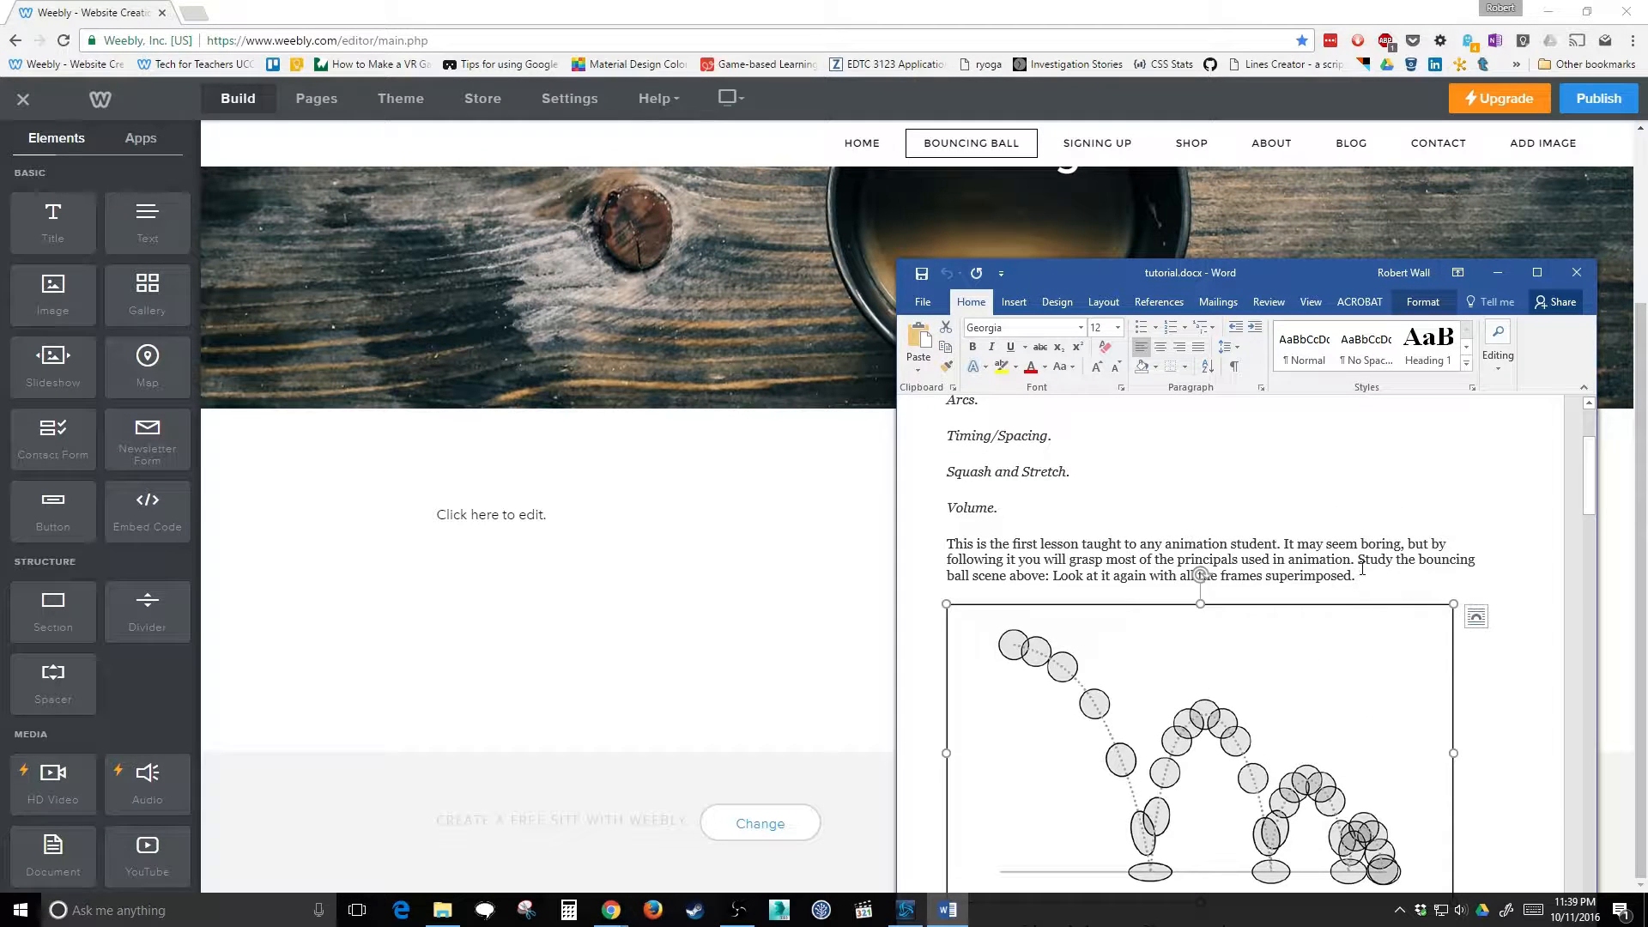
left_click_drag(1362, 568, 947, 459)
left_click(549, 514)
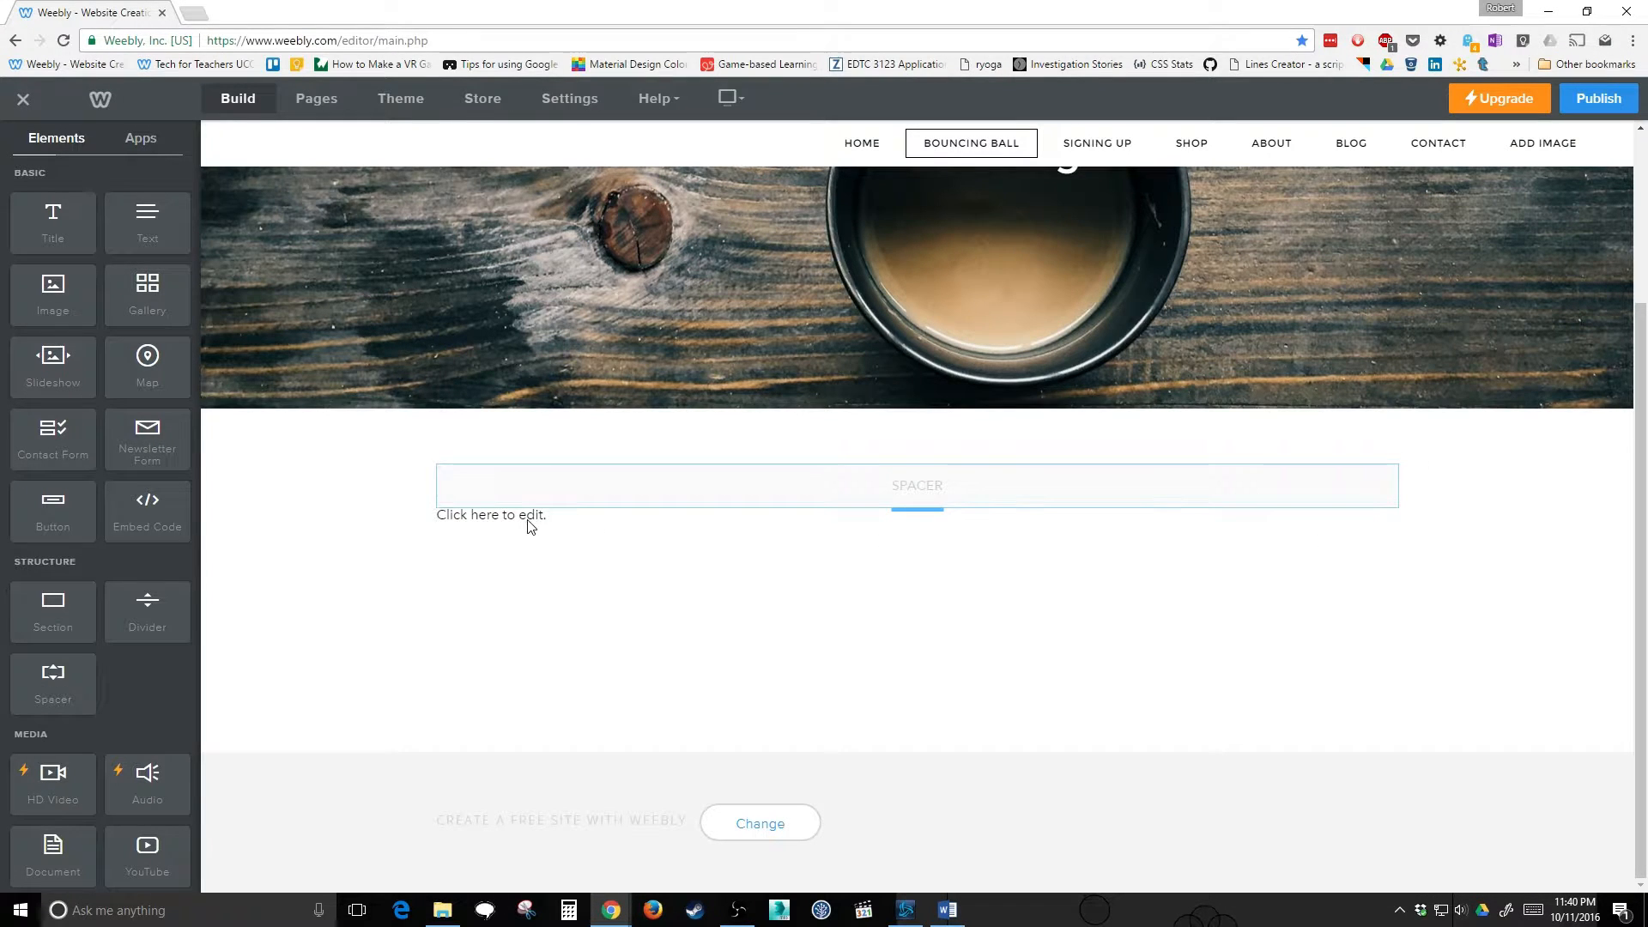
left_click(526, 515)
type("So, you want to follow along some of my Flash lessons? Get 7 days of free unlimited access to lynda.com. Follow that link and get 1 week of access, see how you like it. NOTE: I wrote this tutorial in 2000, and intended it for students learning traditional, hand-drawn animation. Nevertheless, the principles can be adapted to Flash or 3D animation. The main tutorial page is here (there’s a walk cycle tuturial, and I’ll be adding Flash lessons soon). This exercise will teach you the most important priciples of animation, namely: Arcs. Timing/Spacing. Squash and Stretch. Volume. This is the first lesson taught to any animation student. It may seem boring, but by following it you will grasp most of the principals used in animation. Study the bouncing ball scene above: Look at it again with all the frames superimposed.")
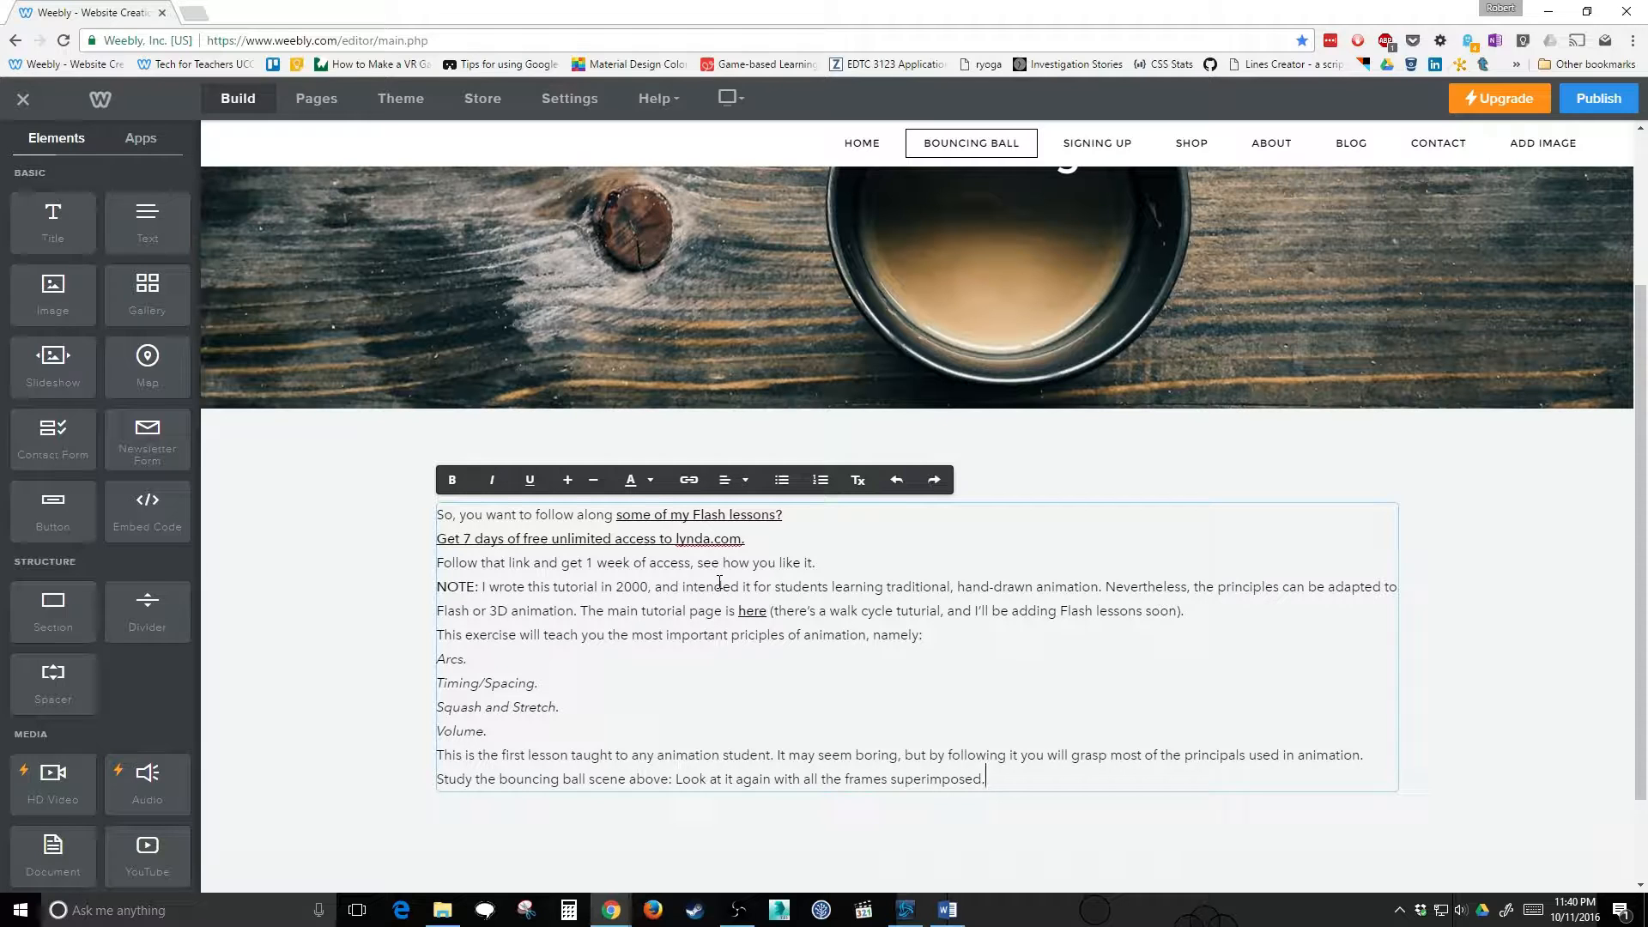
Insert blank lines around the "Follow that link" sentence, before "Arcs." and after "Volume." in the pasted text.
left_click(781, 540)
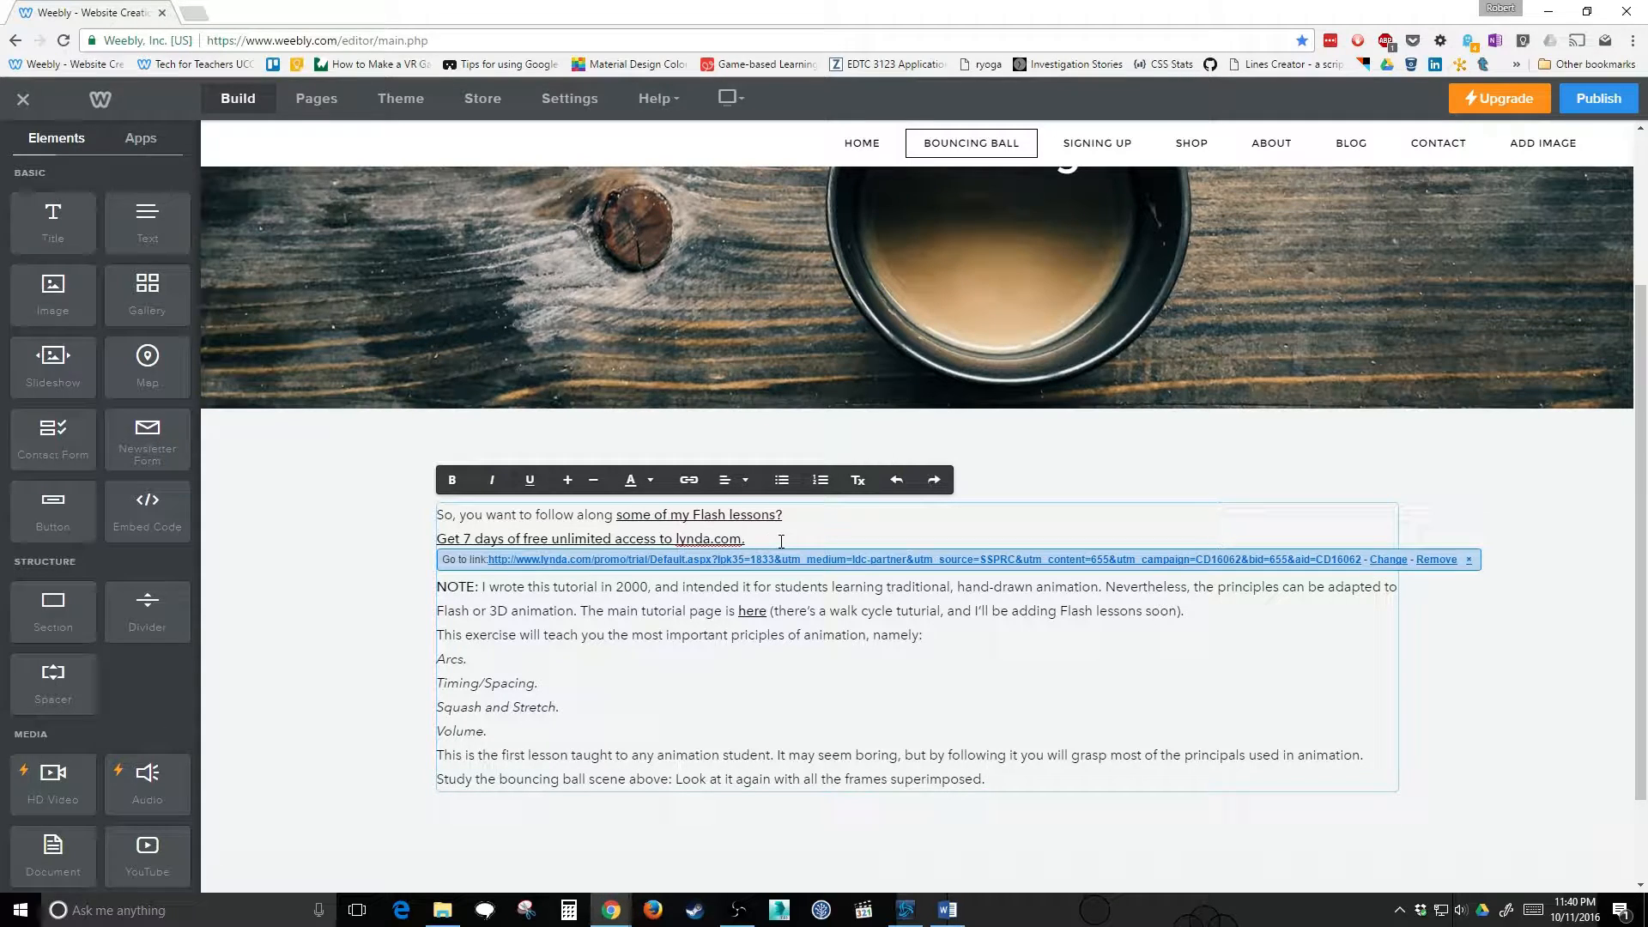
key("Return")
type("Follow that link and get 1 week of access, see how you like it.")
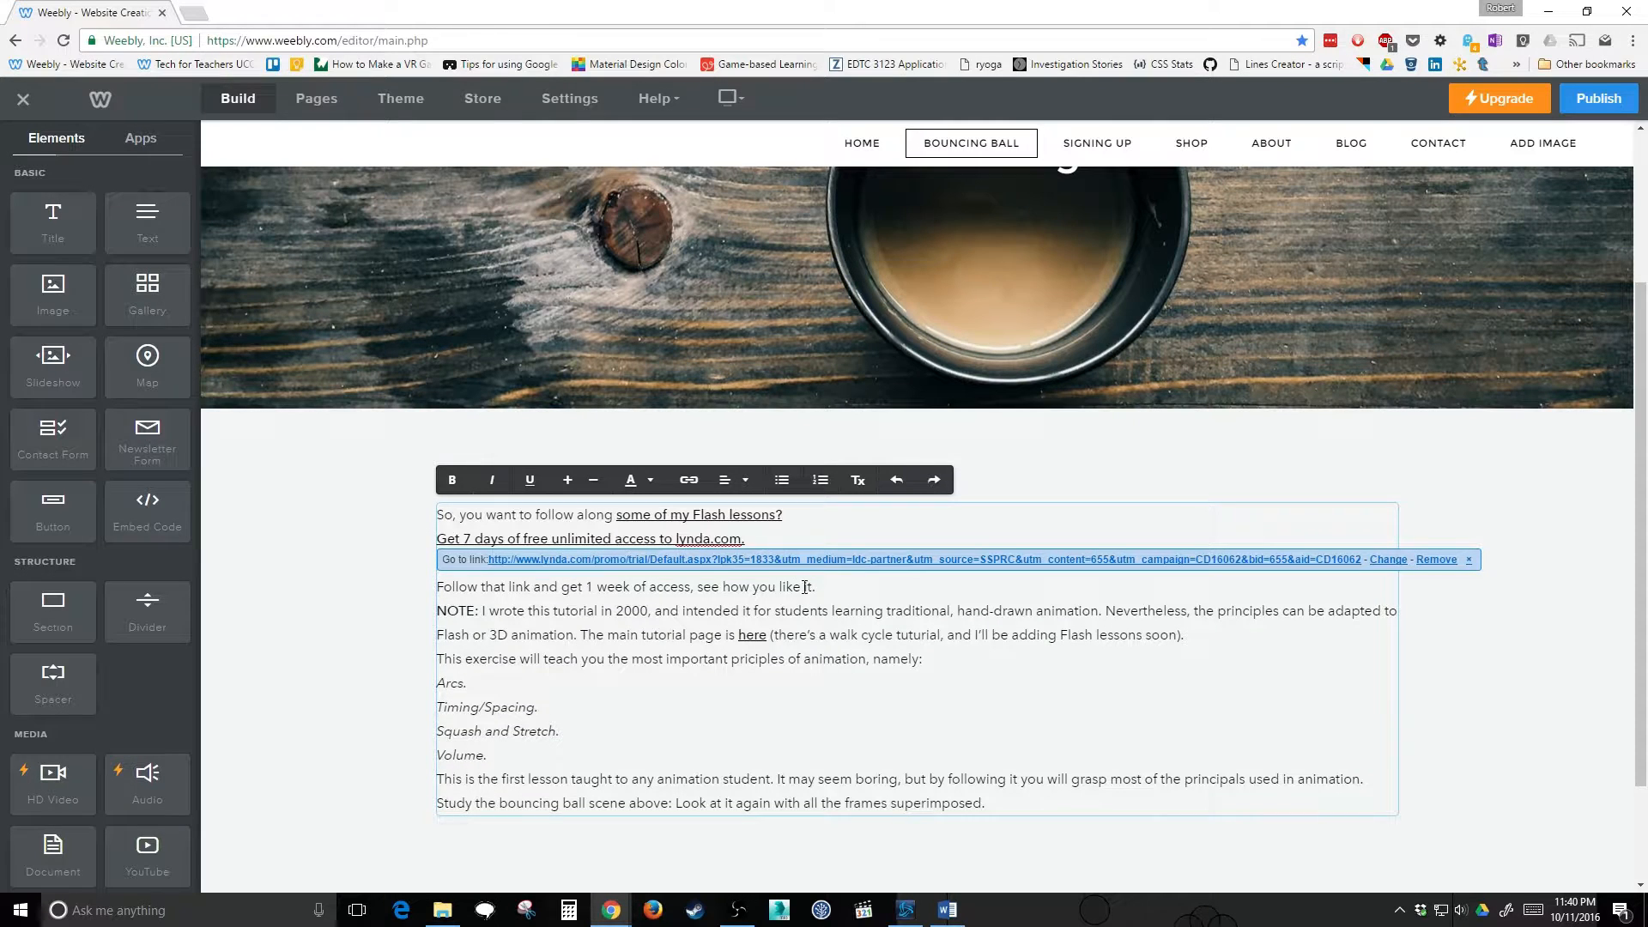
key("Return")
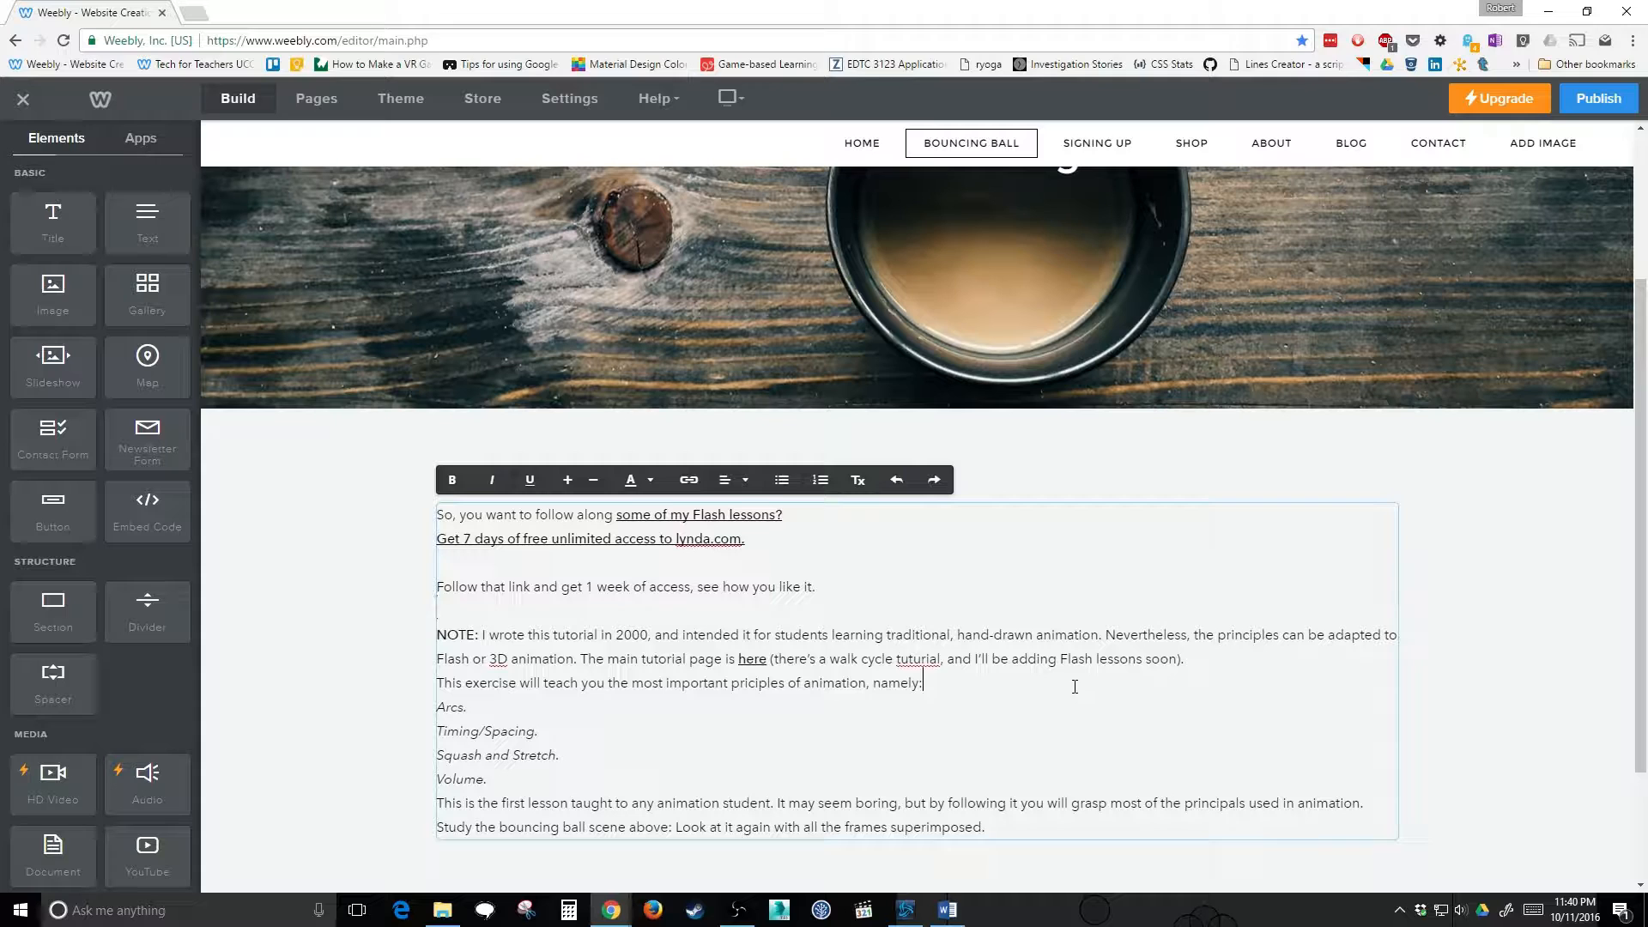
key("Return")
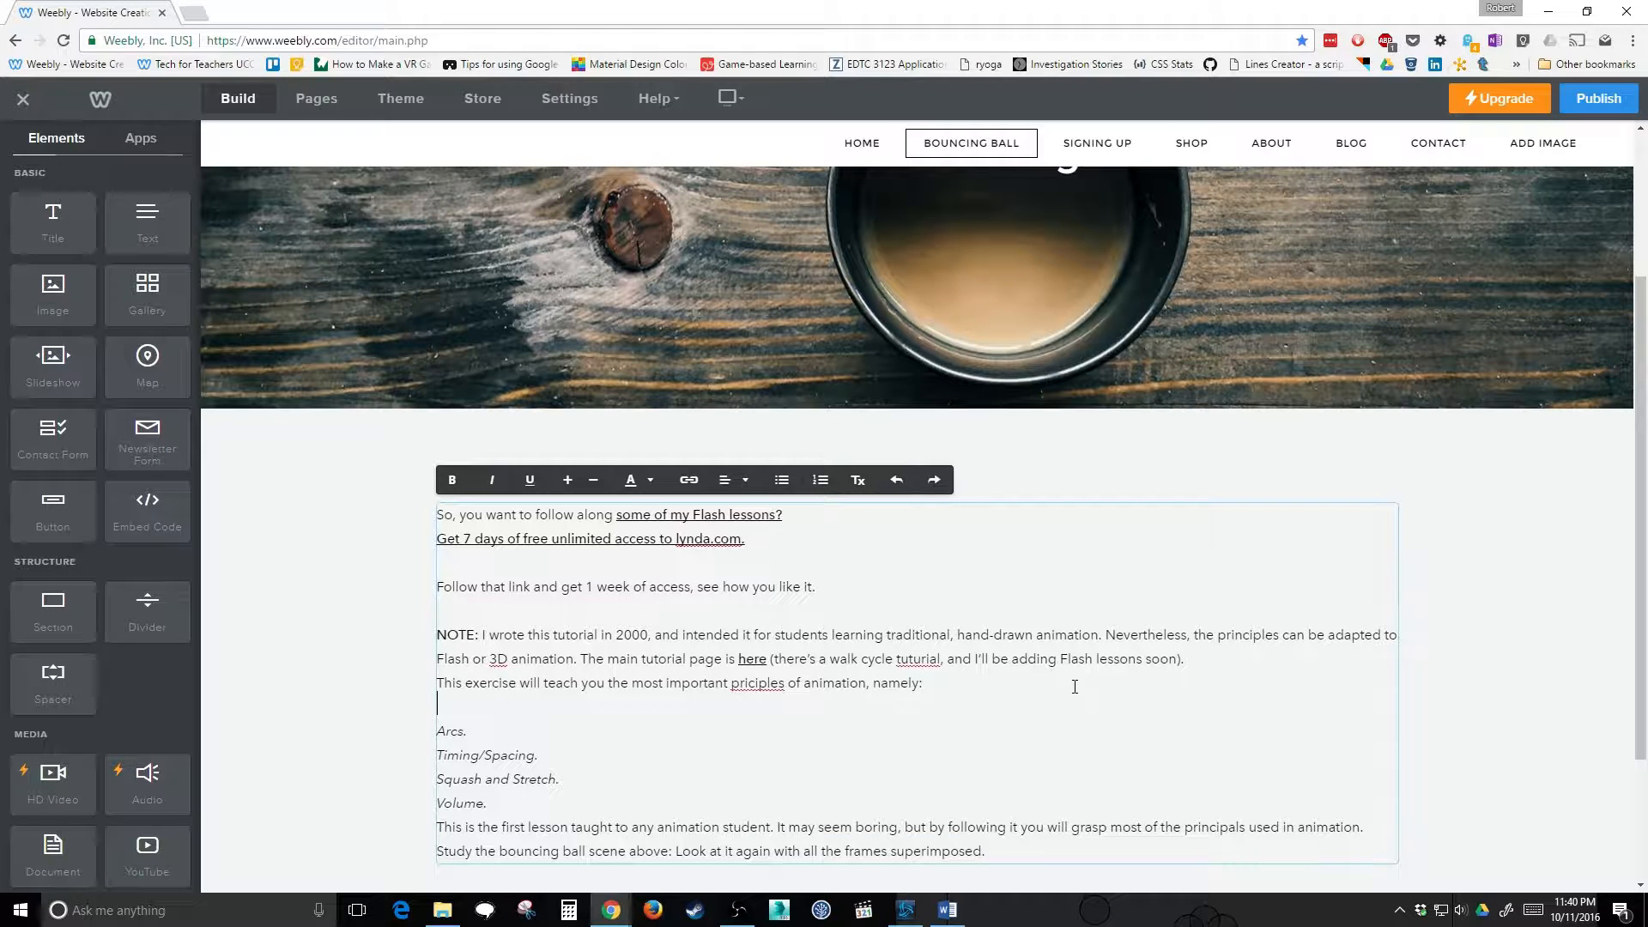
key("Return")
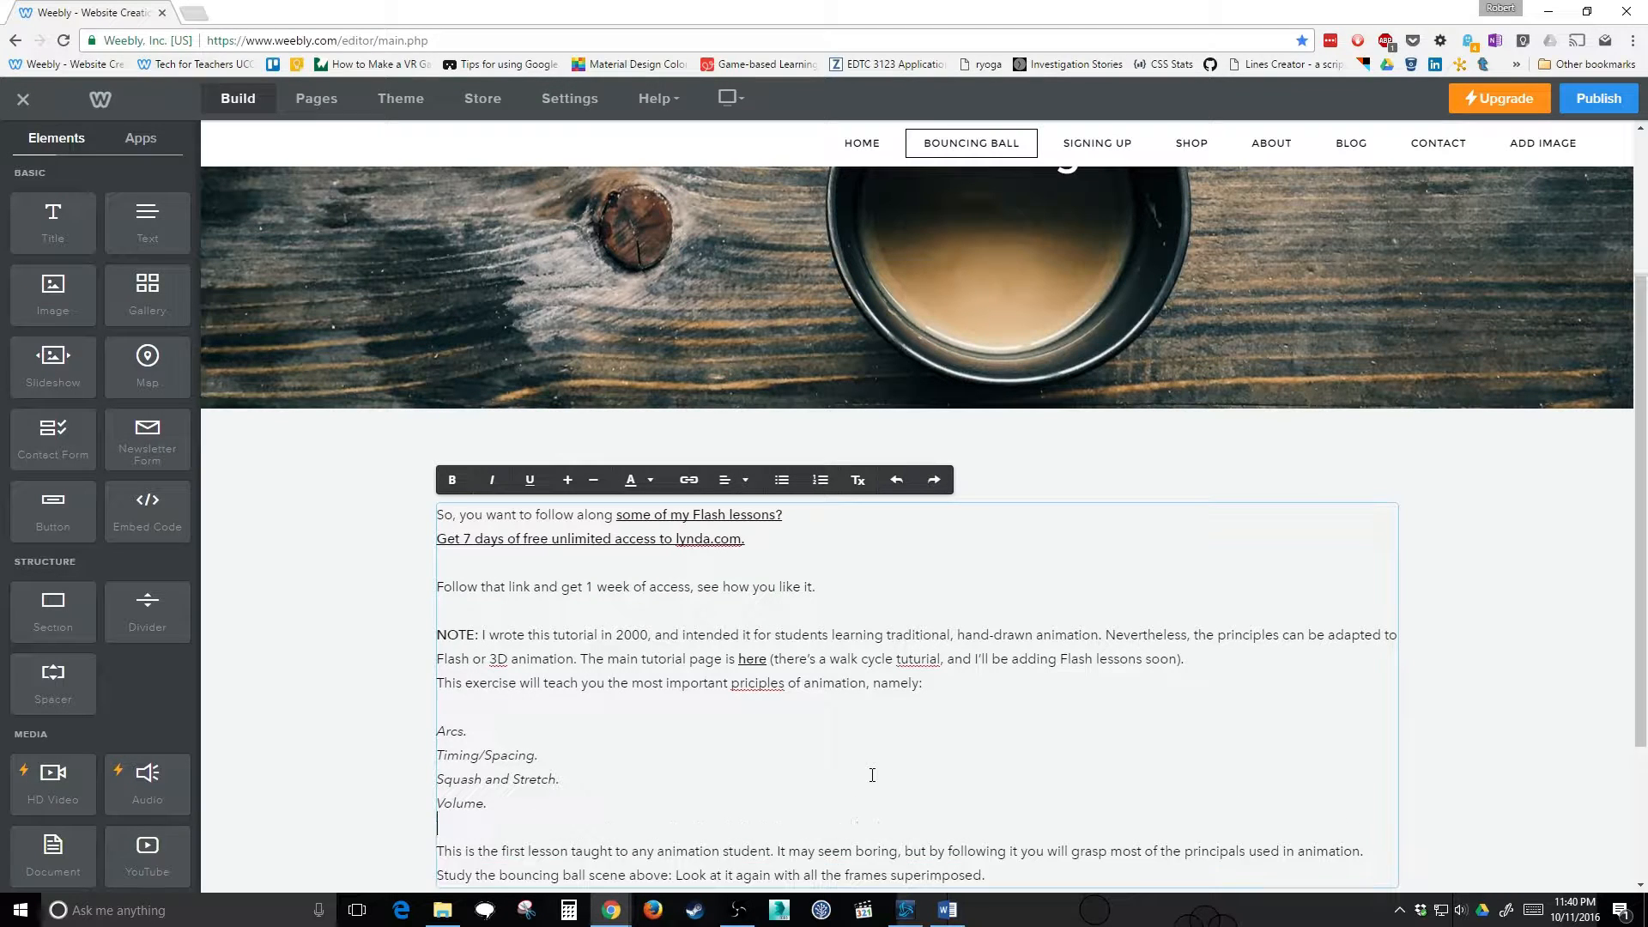
Format the lines from "Arcs." to "Volume." as a bulleted list, and add an image element to the text element.
left_click_drag(502, 807, 433, 725)
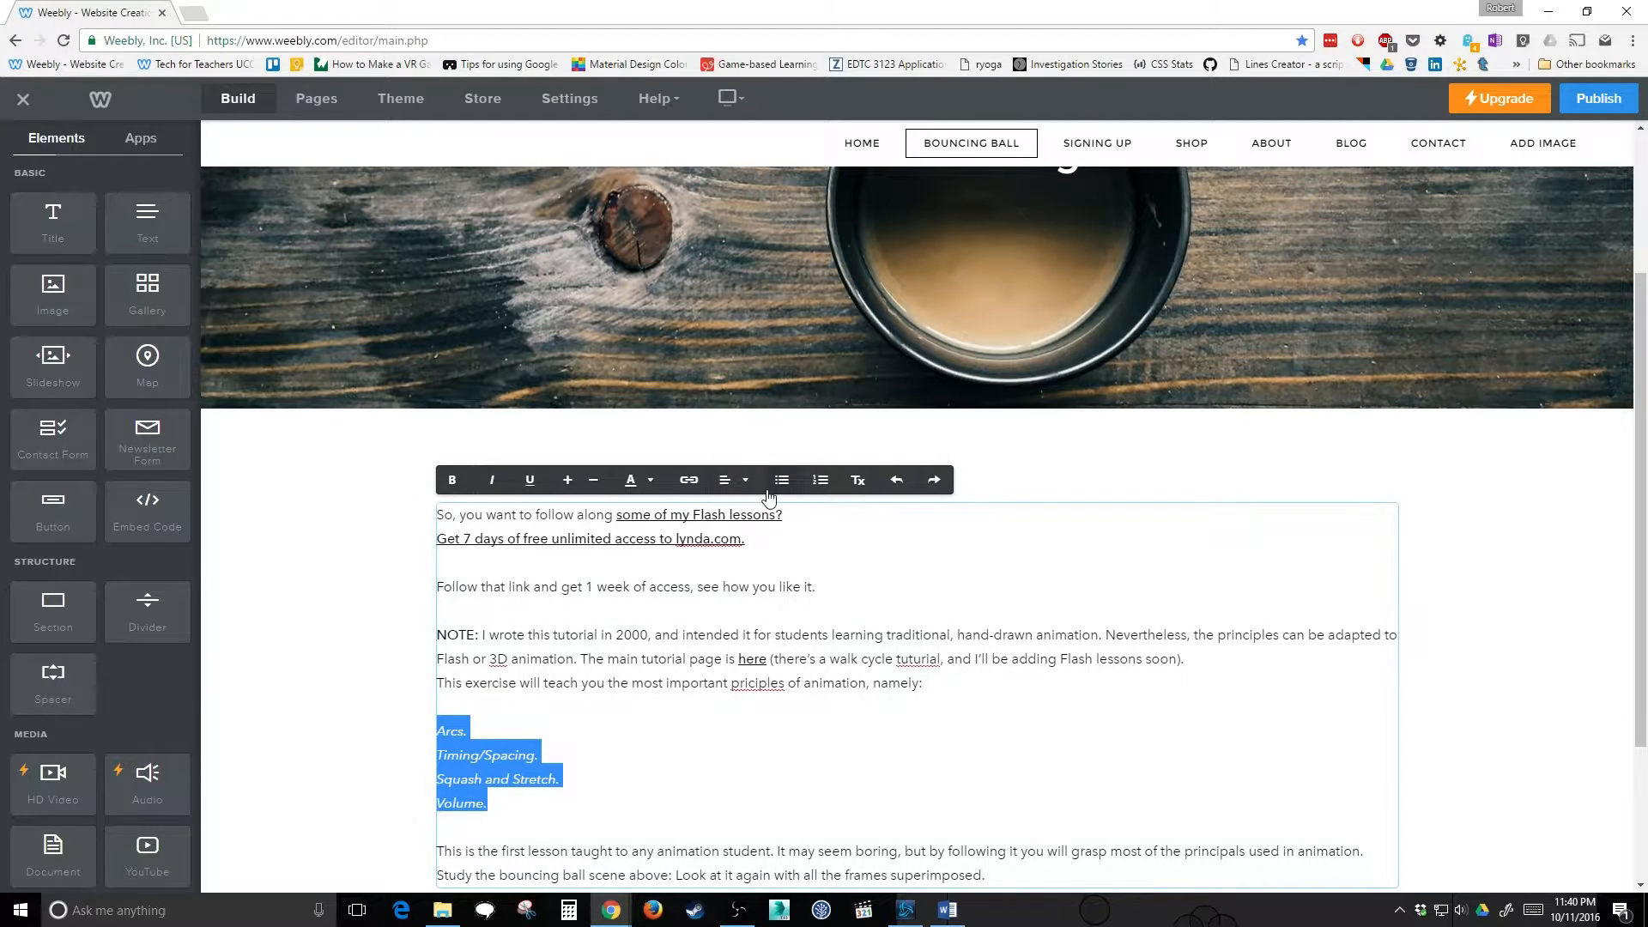
left_click(781, 481)
scroll(1042, 659, "down", 3)
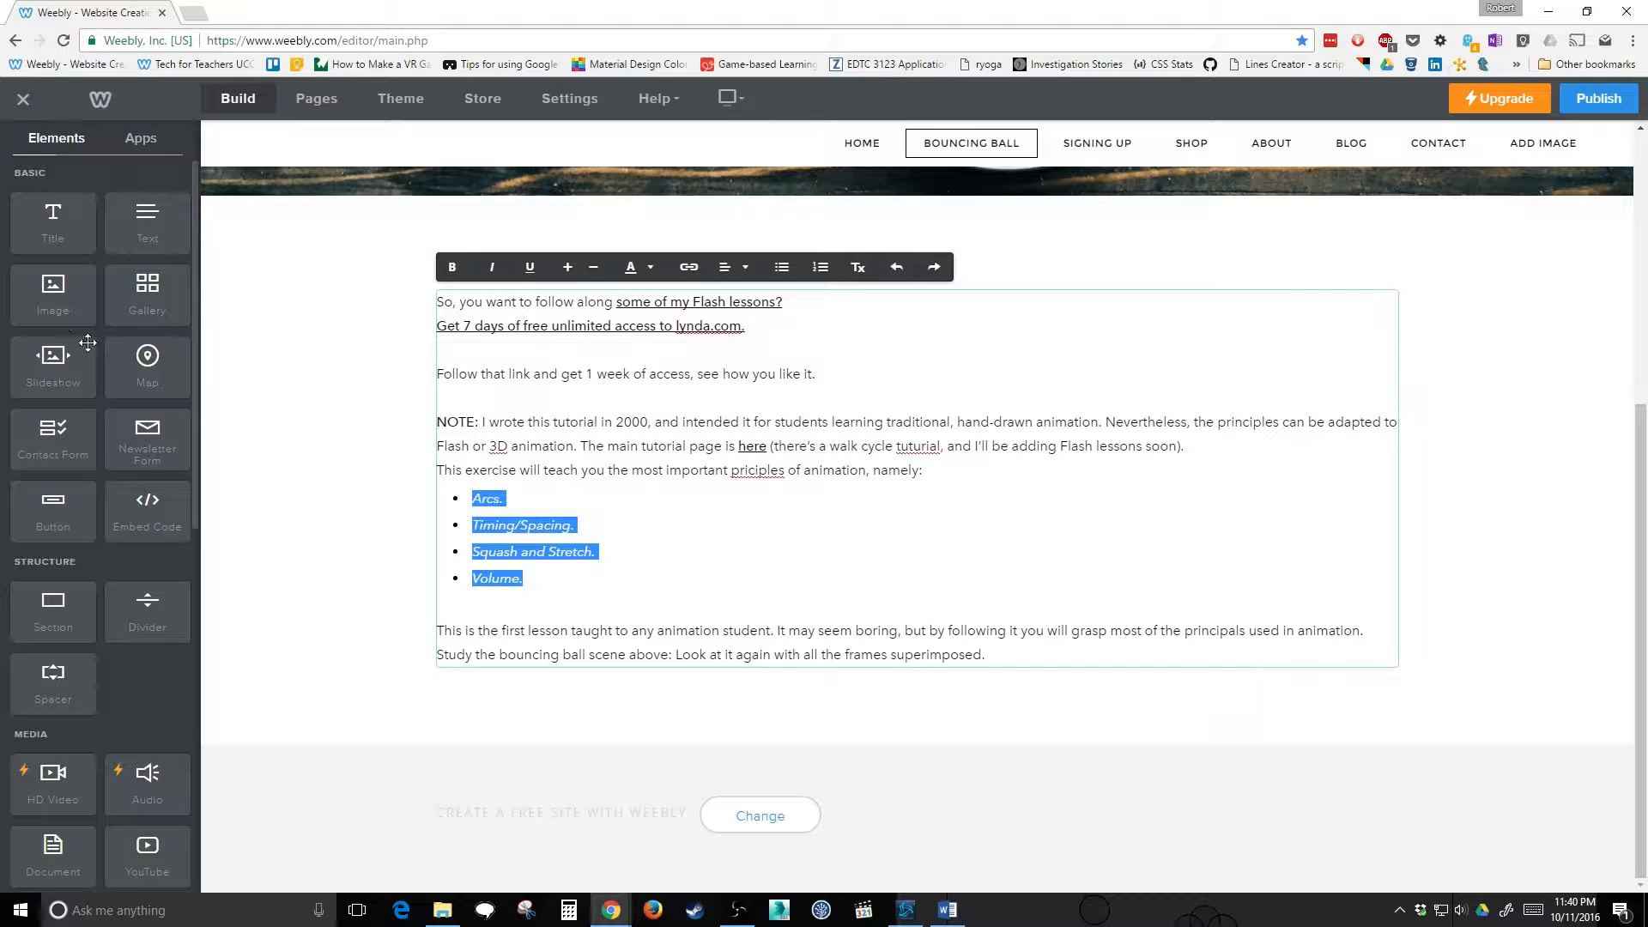
left_click_drag(52, 296, 1022, 533)
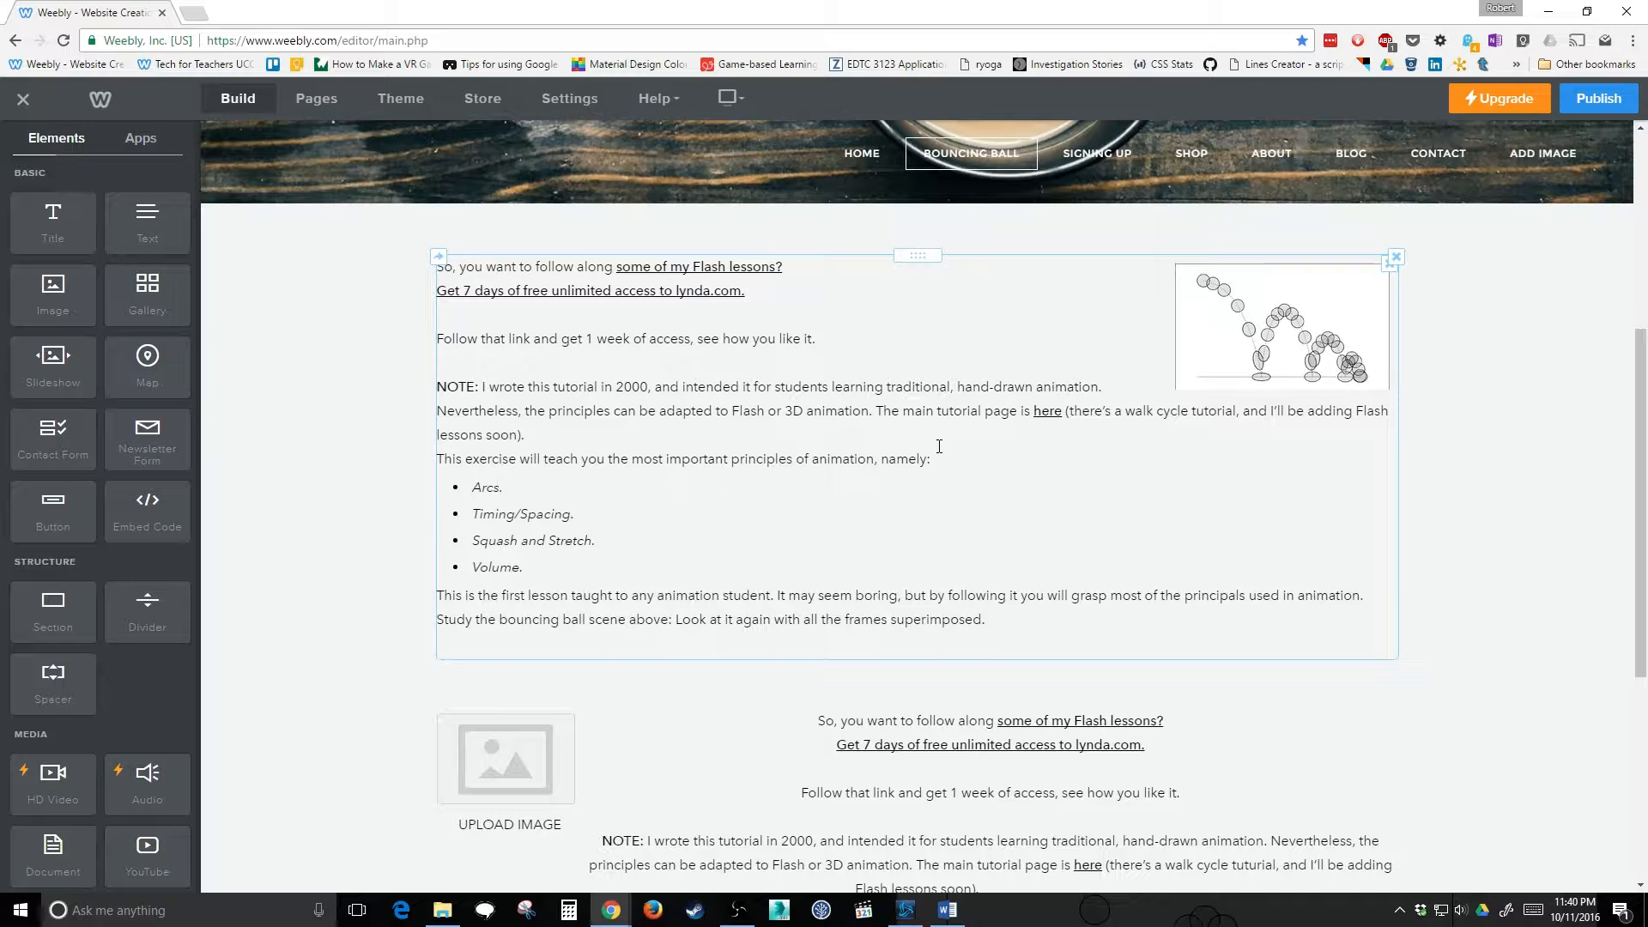
Compare the two text blocks on the page and delete the lower duplicate with the empty image placeholder.
scroll(944, 601, "down", 4)
scroll(937, 677, "up", 3)
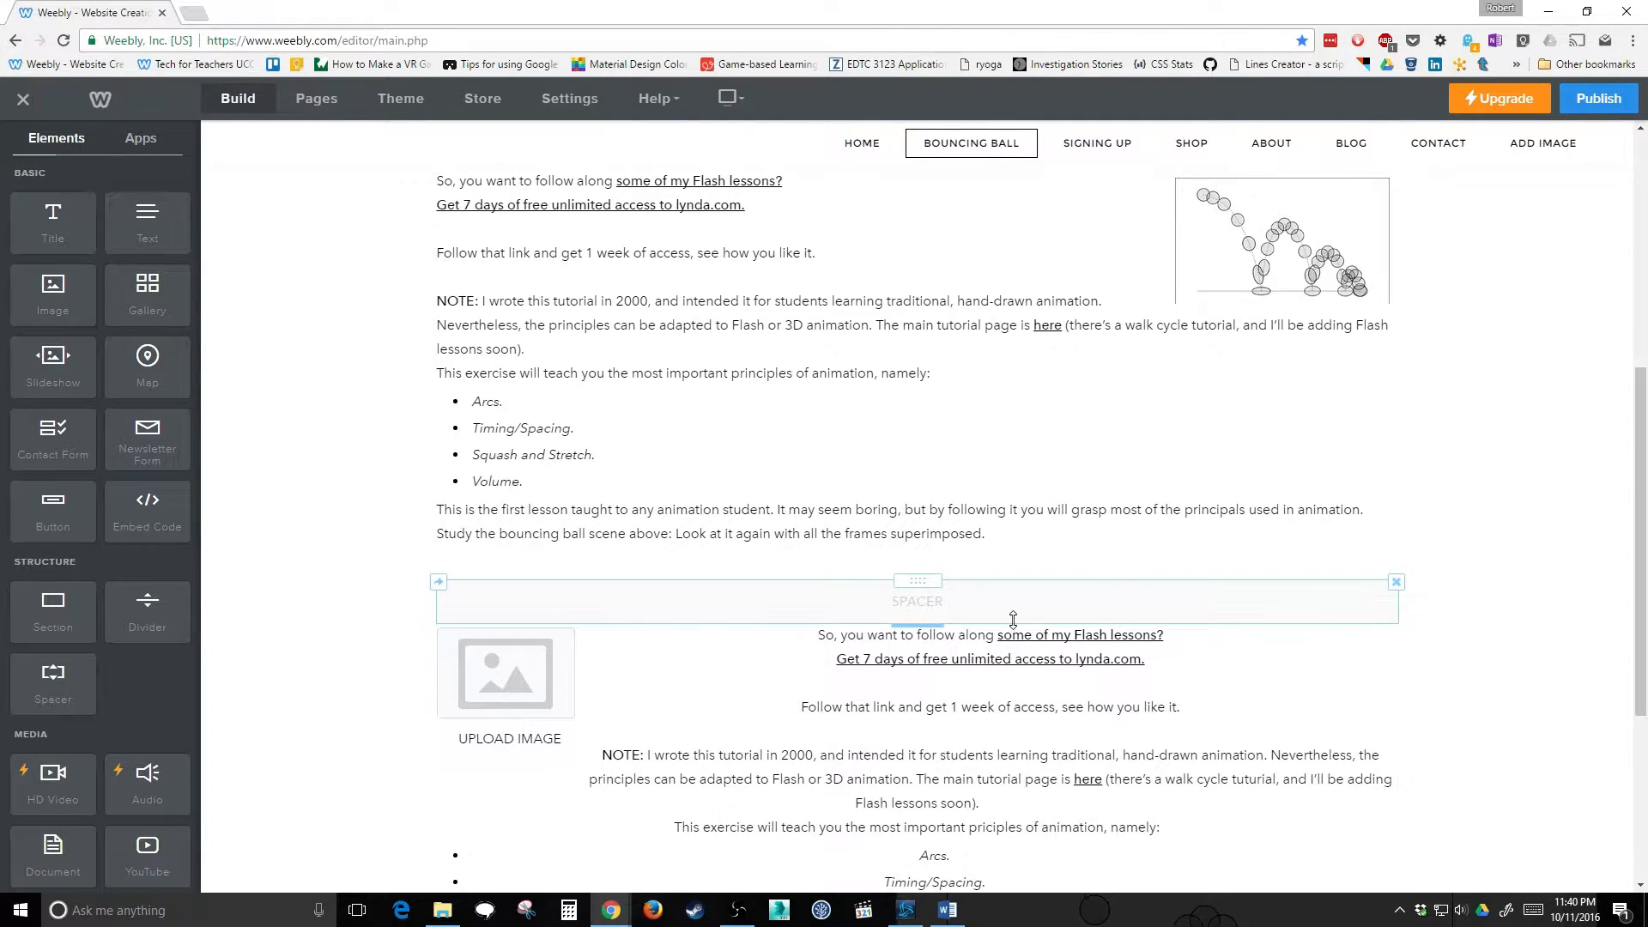
scroll(1014, 621, "up", 3)
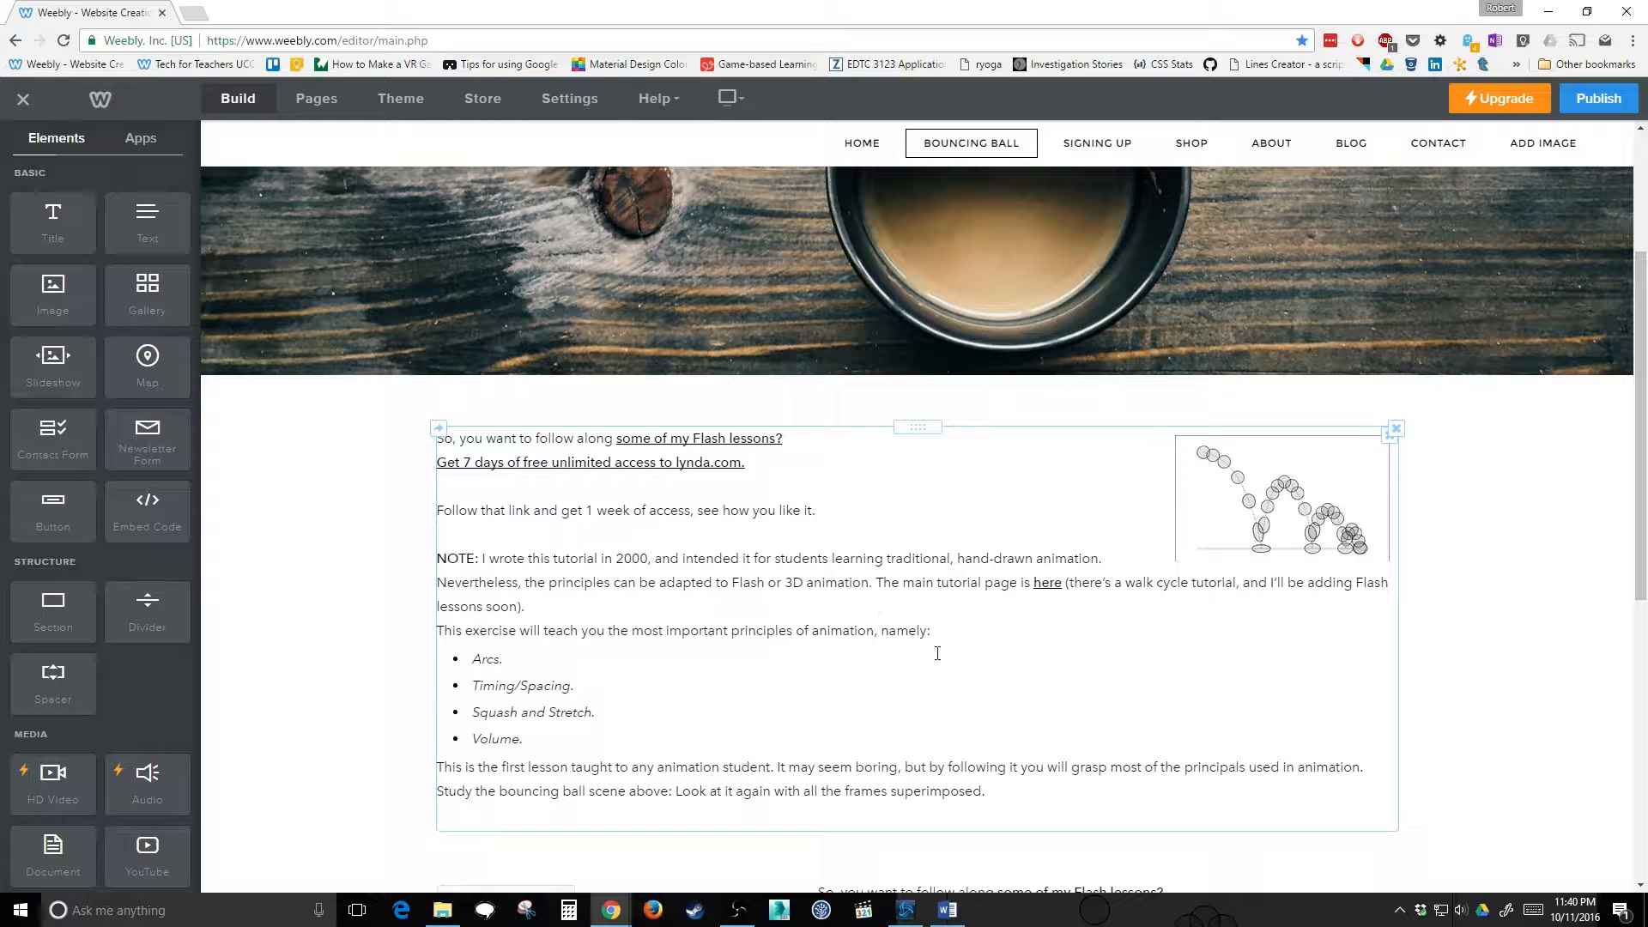
scroll(814, 703, "down", 4)
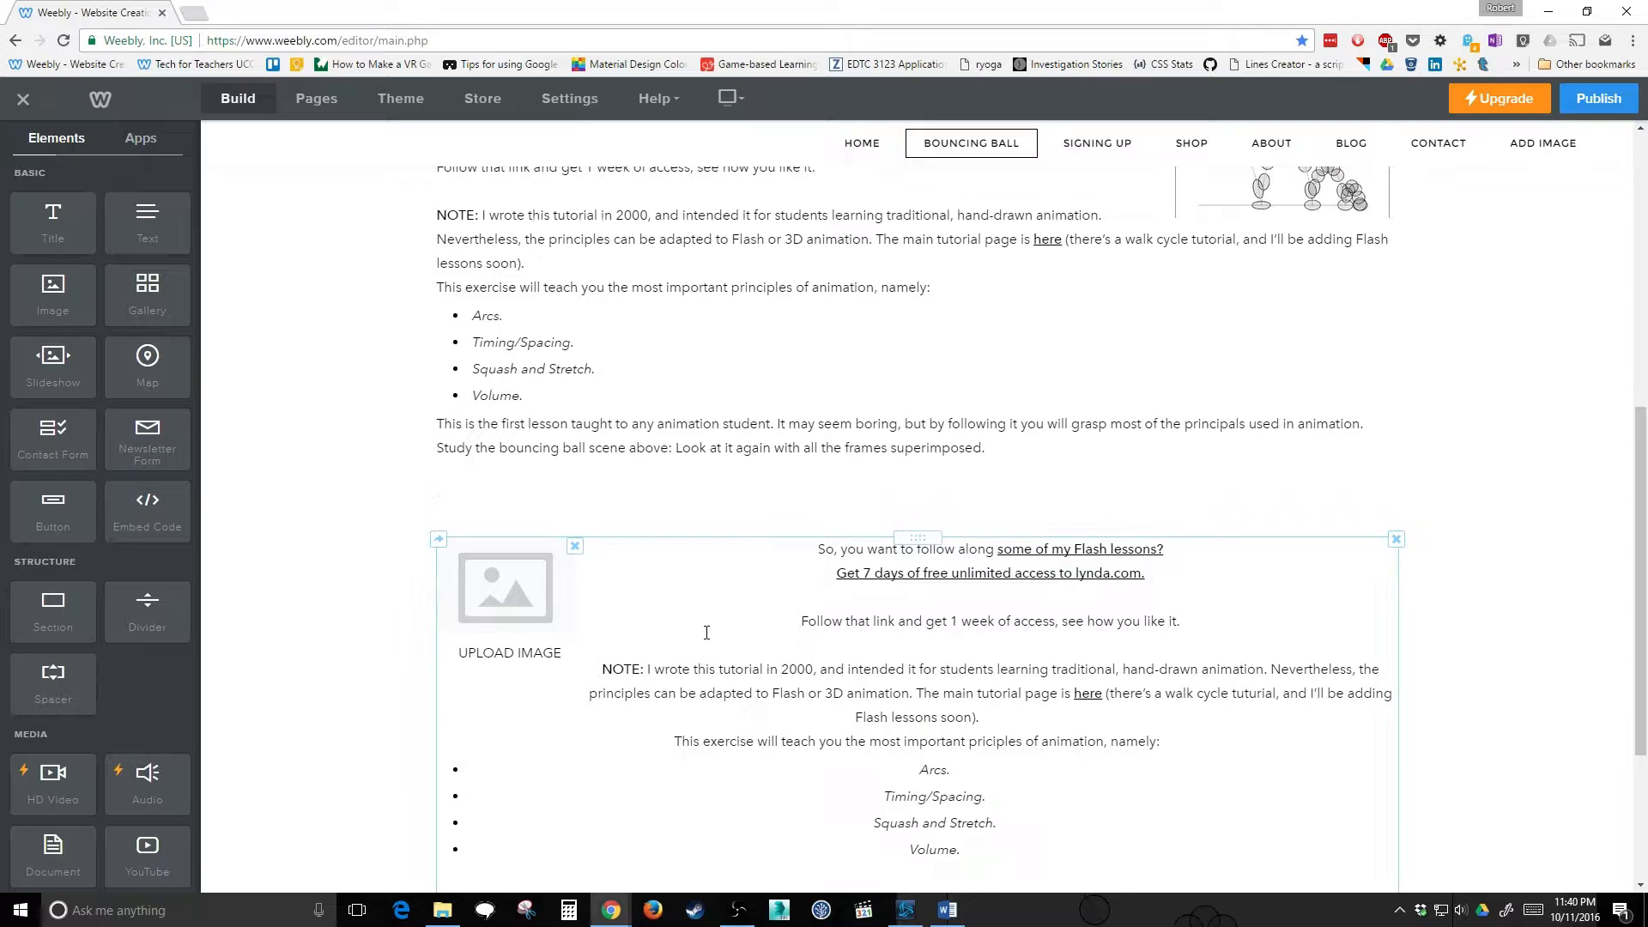
left_click(1397, 549)
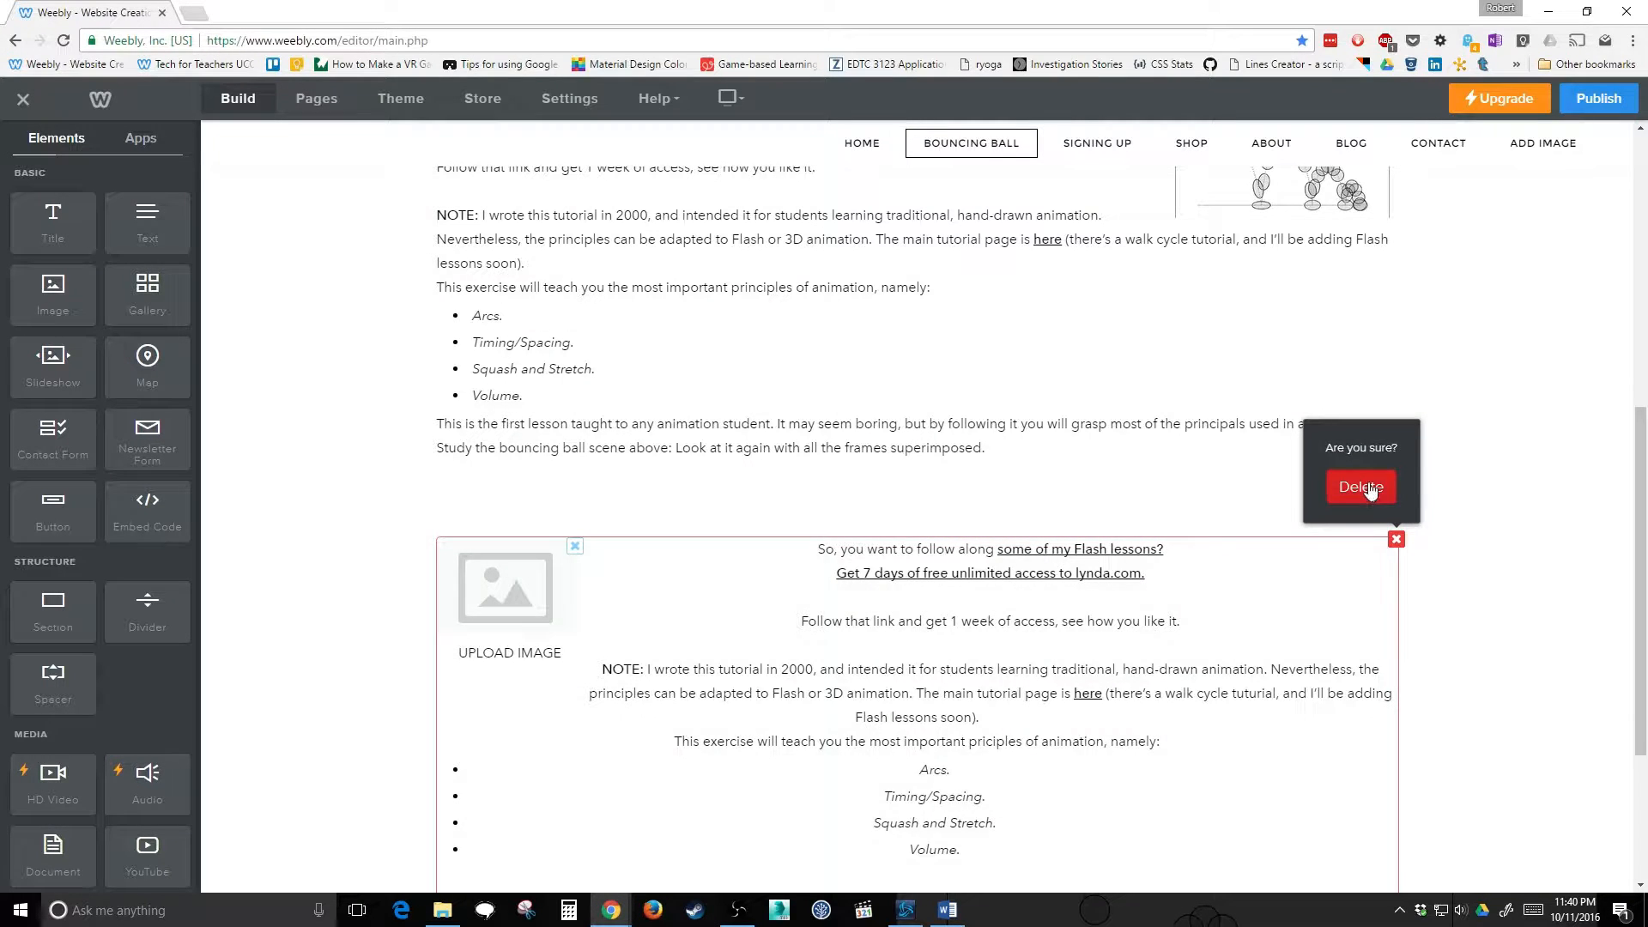
left_click(1365, 485)
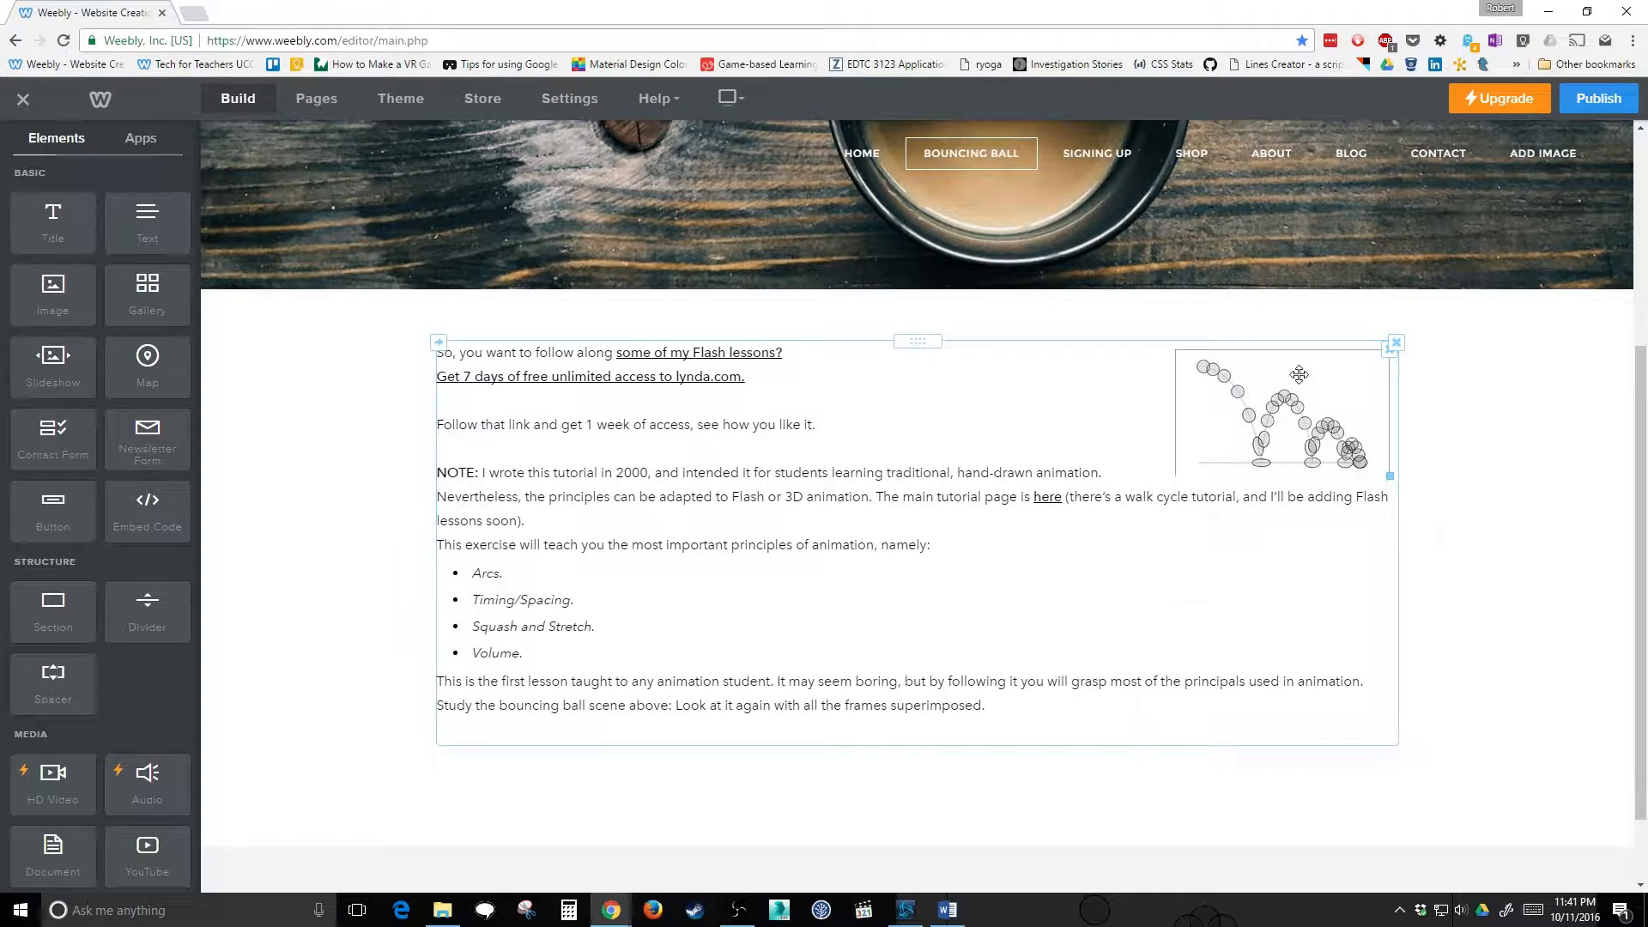
Enlarge the bouncing ball image to roughly twice its size and move it down beside the NOTE paragraph and bulleted list.
left_click(1290, 378)
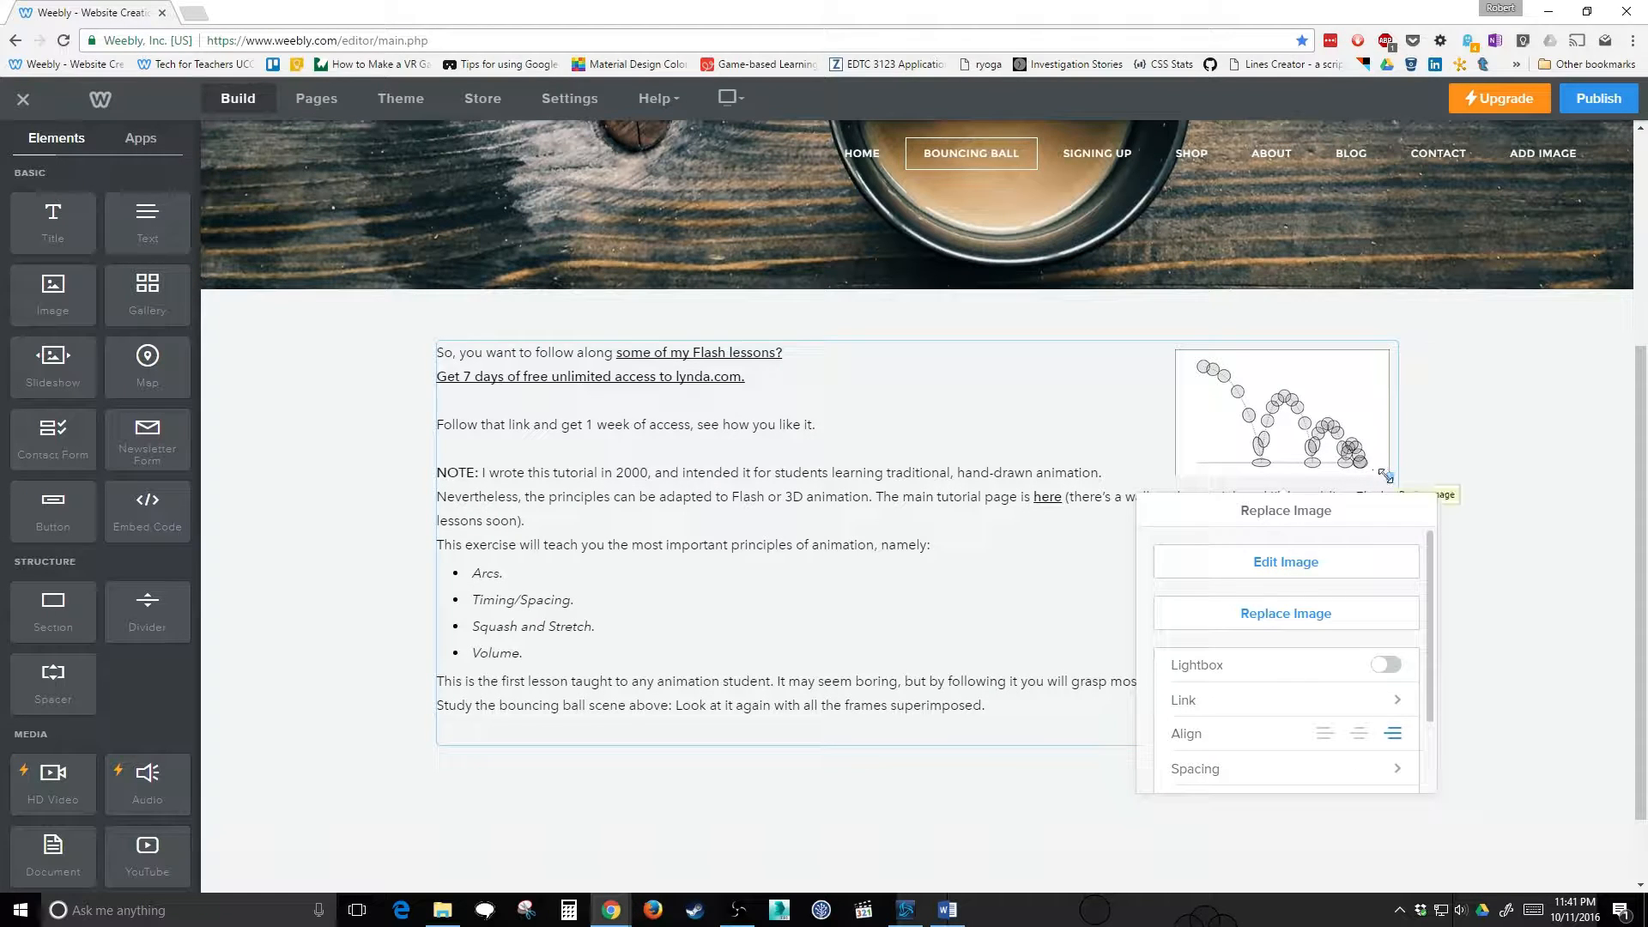
left_click_drag(1386, 475, 1389, 594)
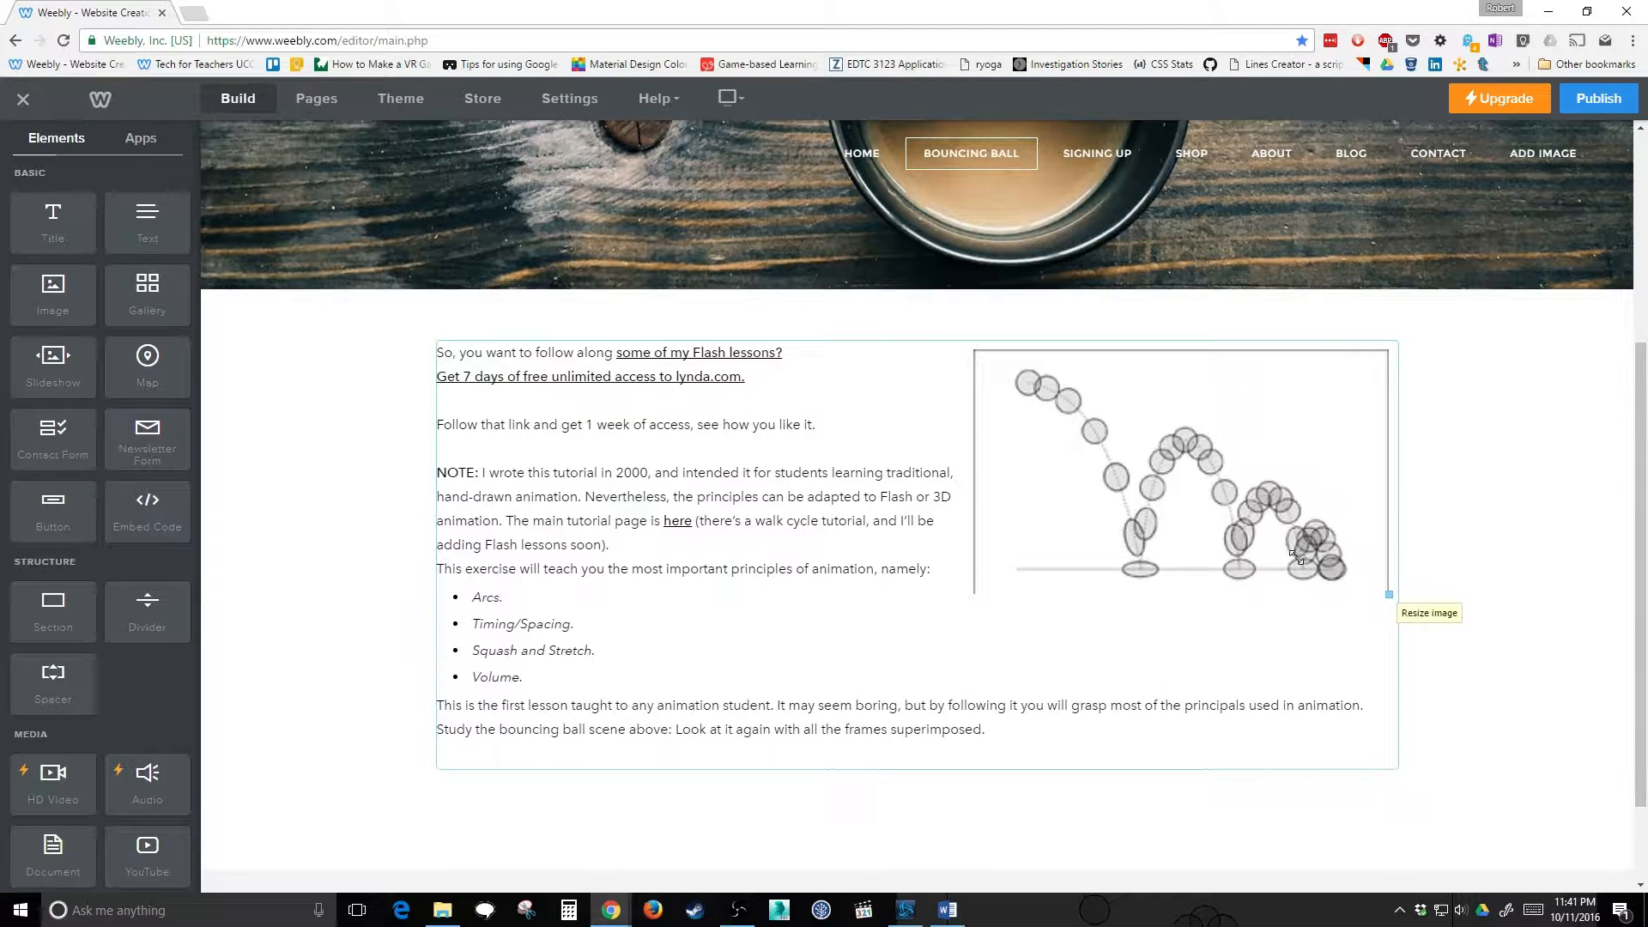
left_click_drag(1136, 552, 1134, 667)
left_click_drag(1134, 667, 1134, 667)
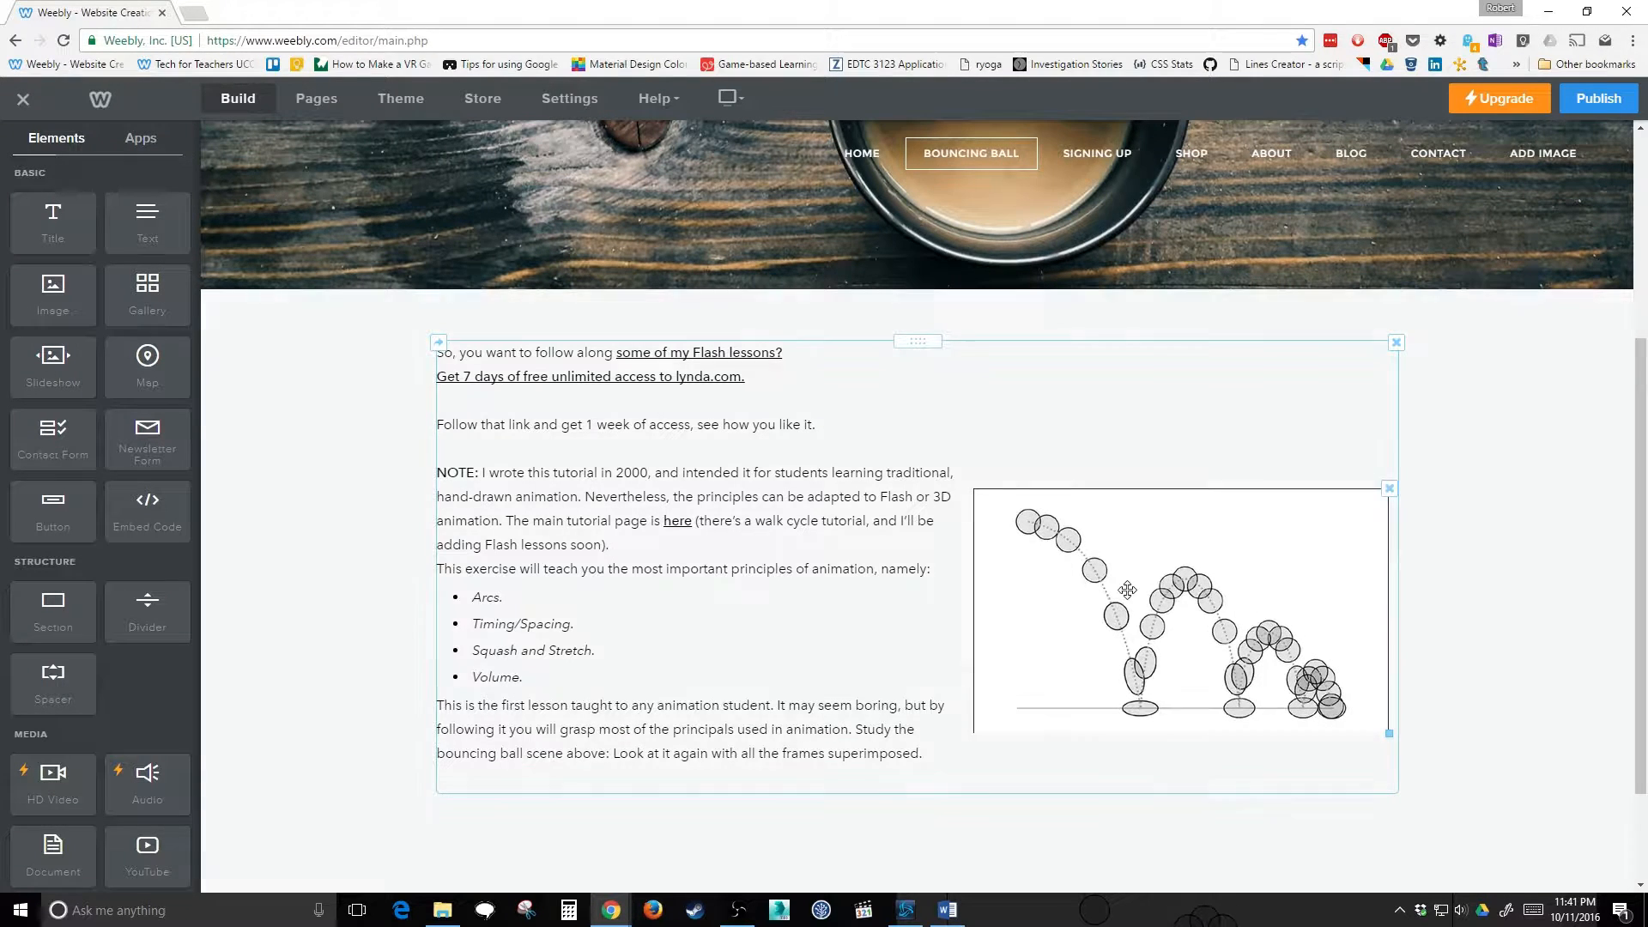
In the Word document, copy the text from "Now some of the techniques" through the "How to animate the ball." paragraph.
scroll(726, 443, "down", 2)
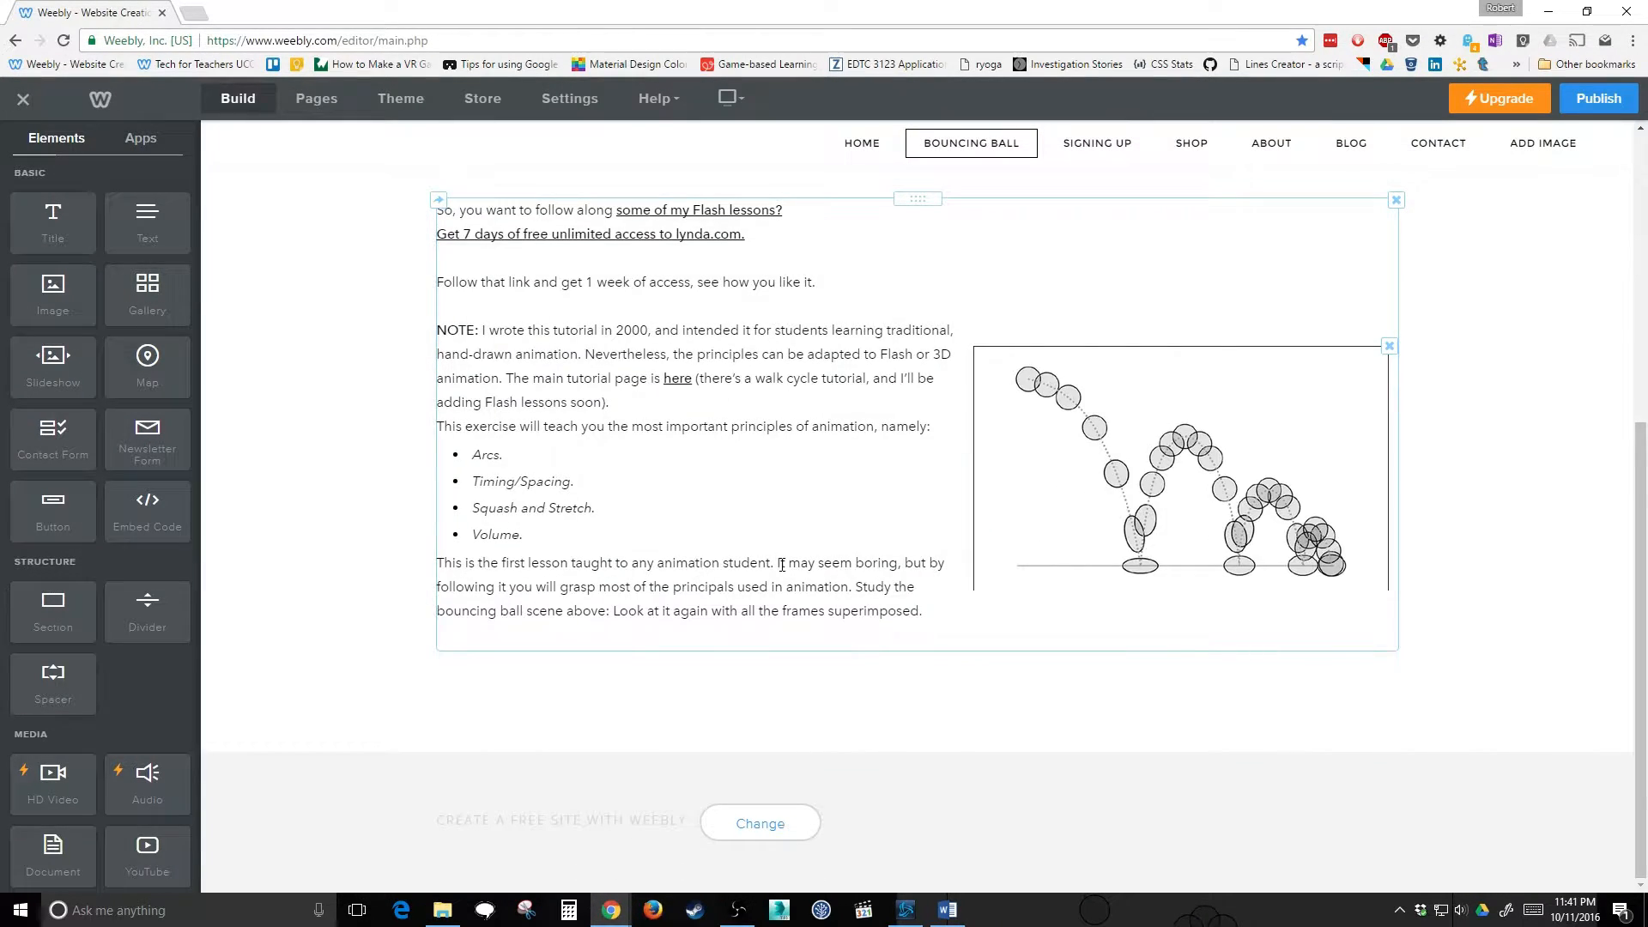
scroll(861, 600, "up", 3)
scroll(861, 600, "down", 2)
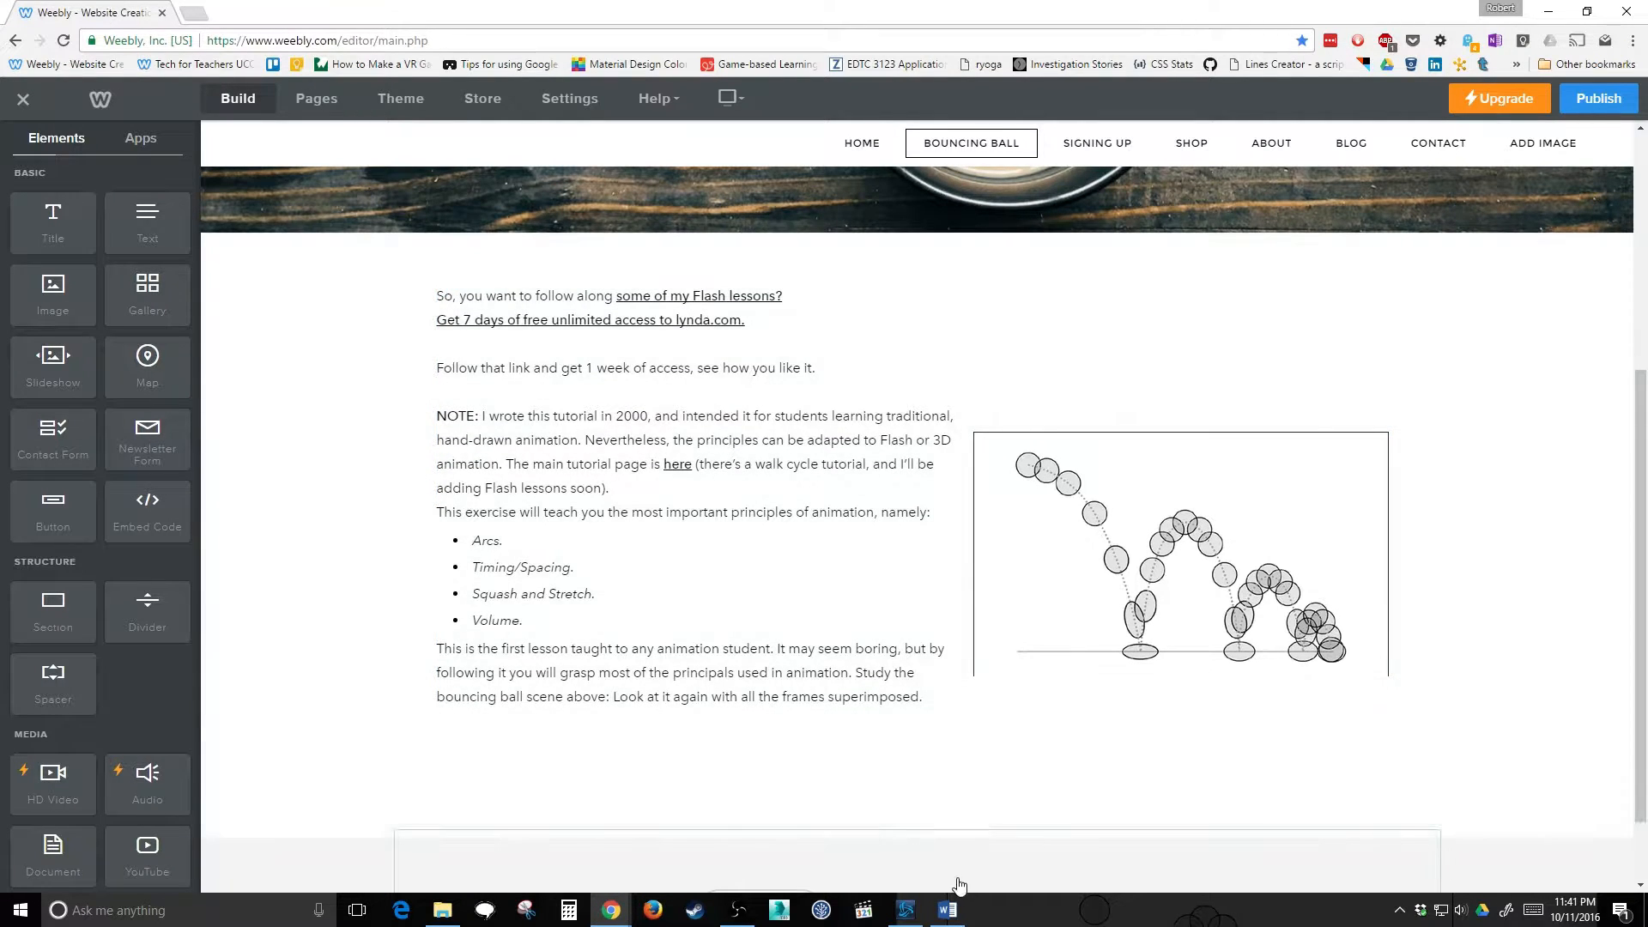
left_click(947, 909)
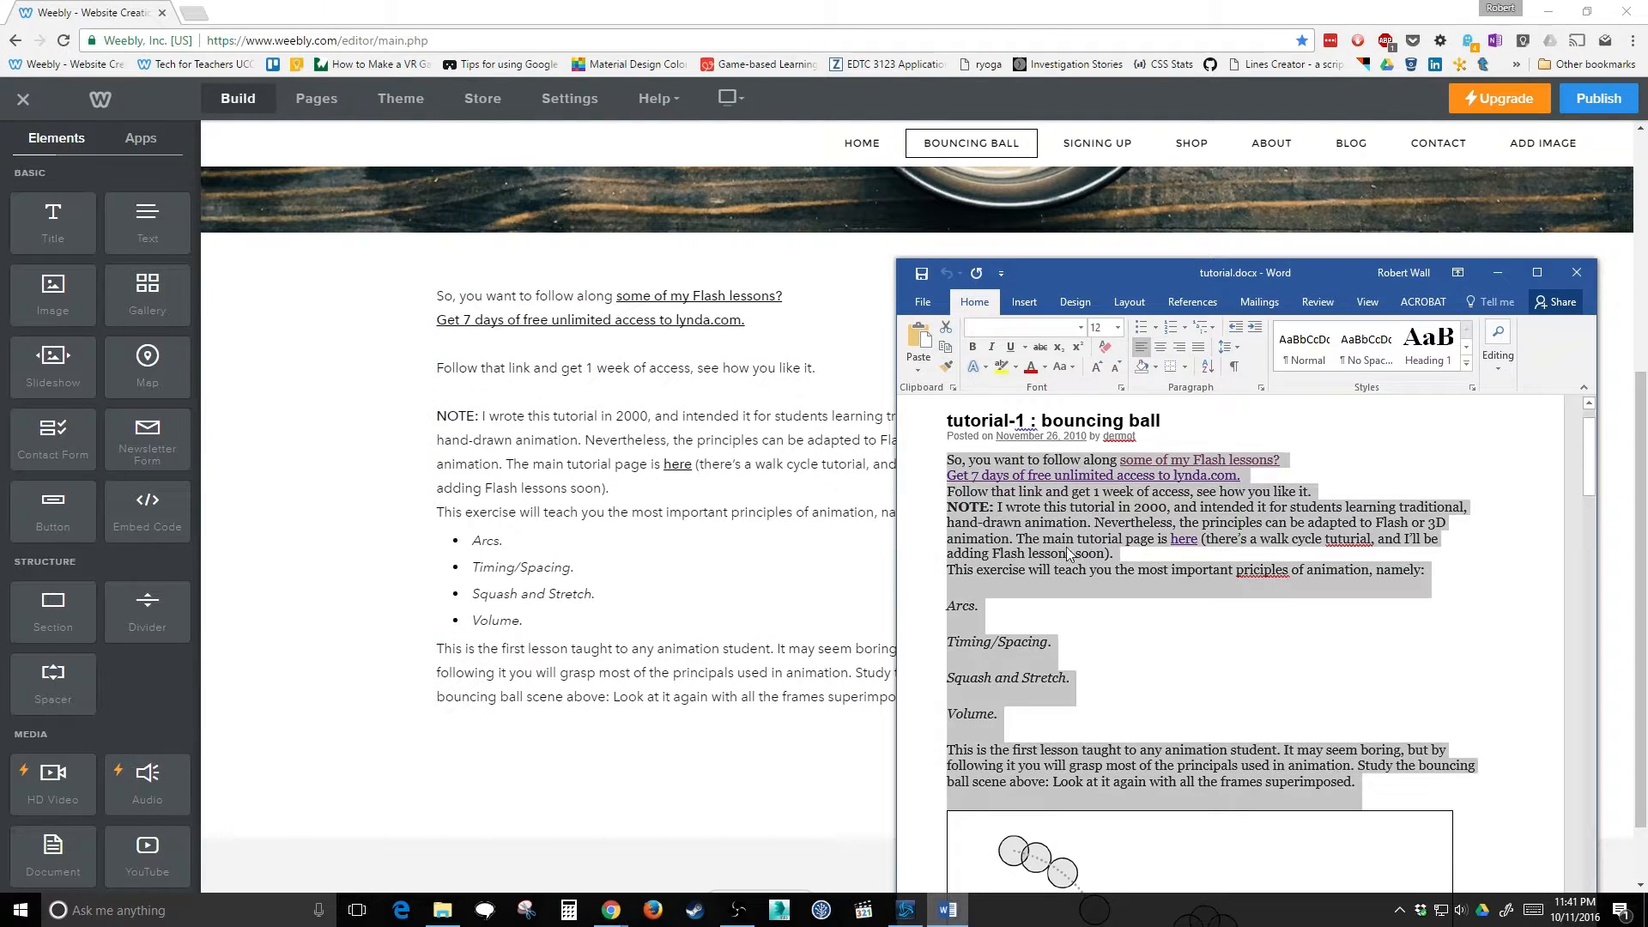
left_click(1226, 707)
scroll(1236, 678, "down", 10)
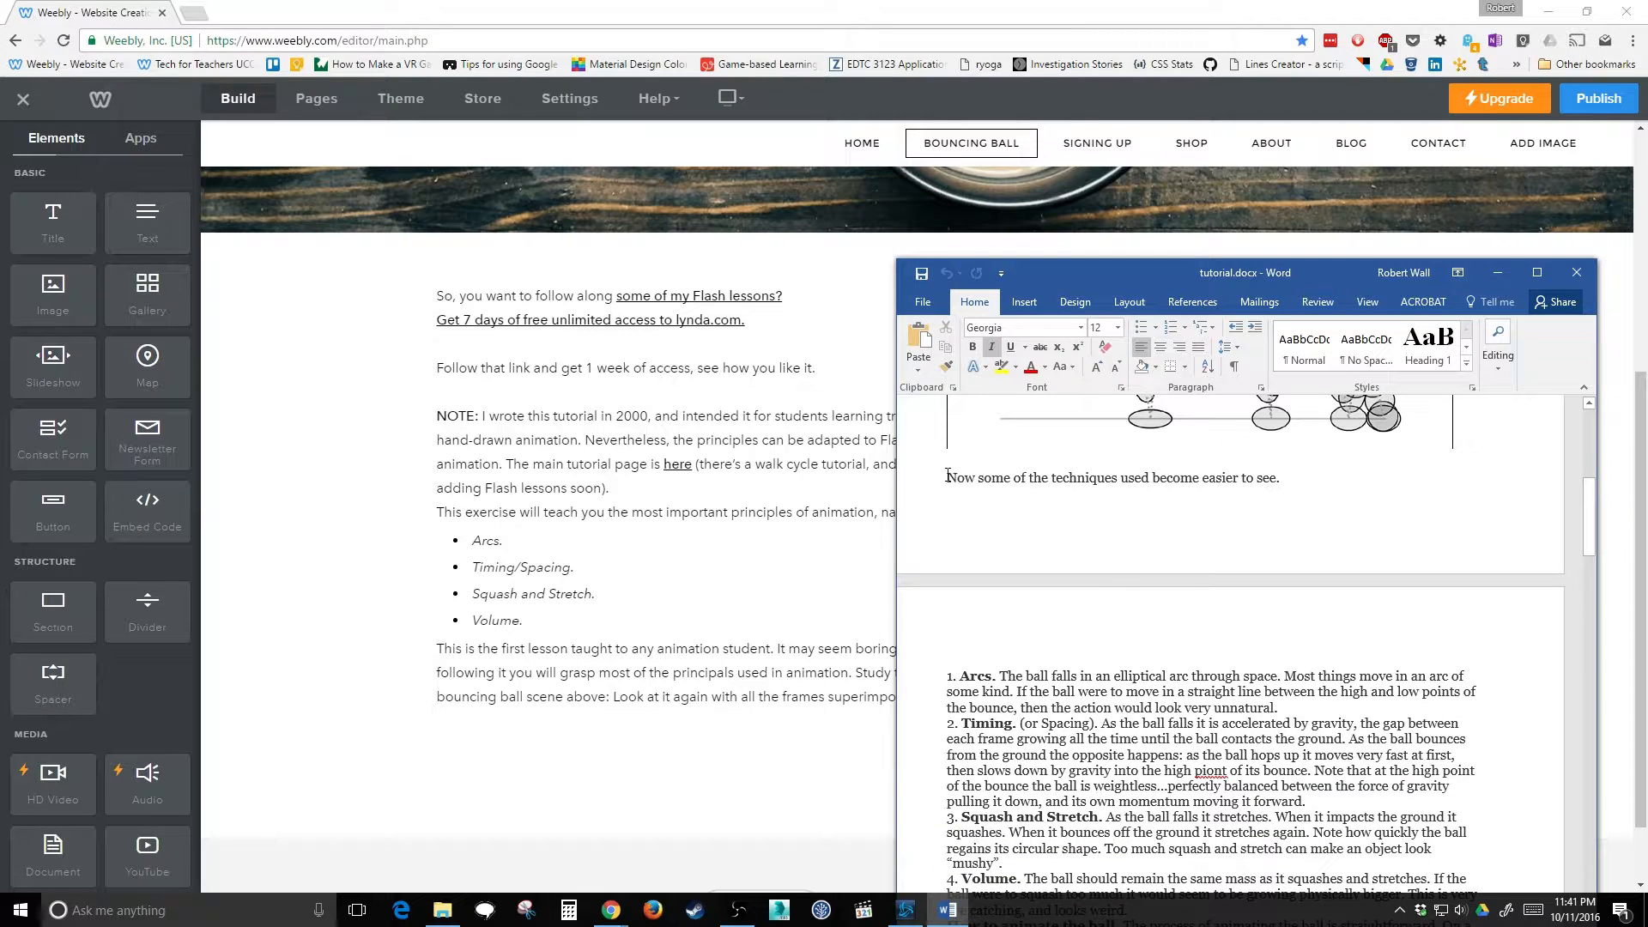
left_click_drag(948, 477, 1331, 777)
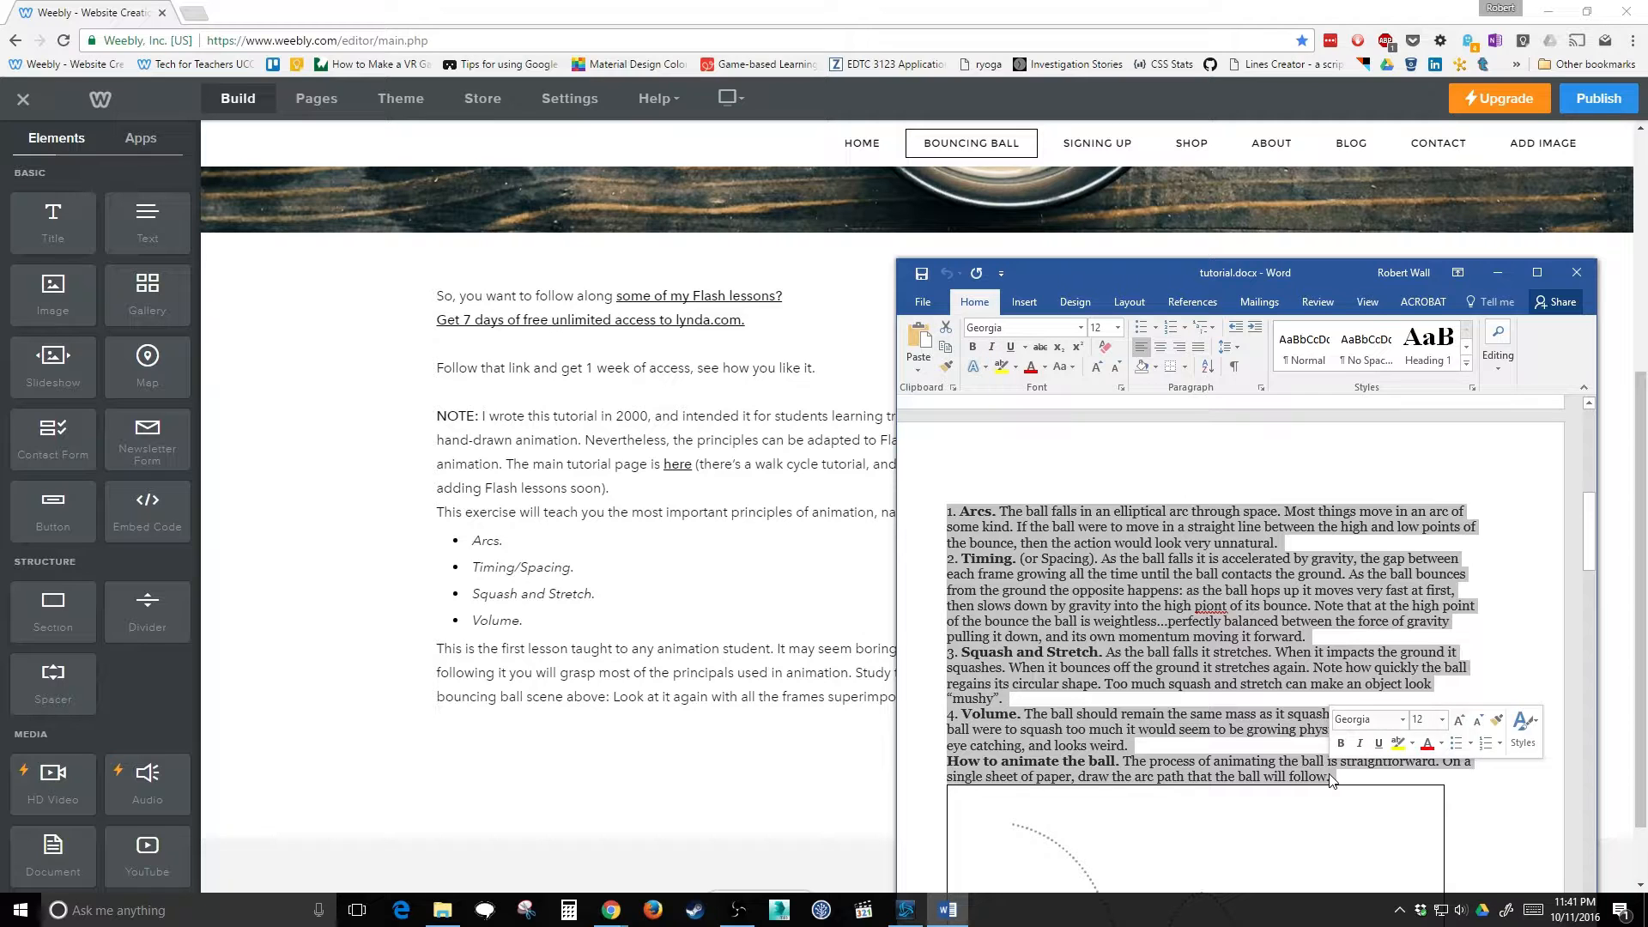
Back in the Weebly editor, paste the copied text on a new line below the "frames superimposed" paragraph.
key("alt+Tab")
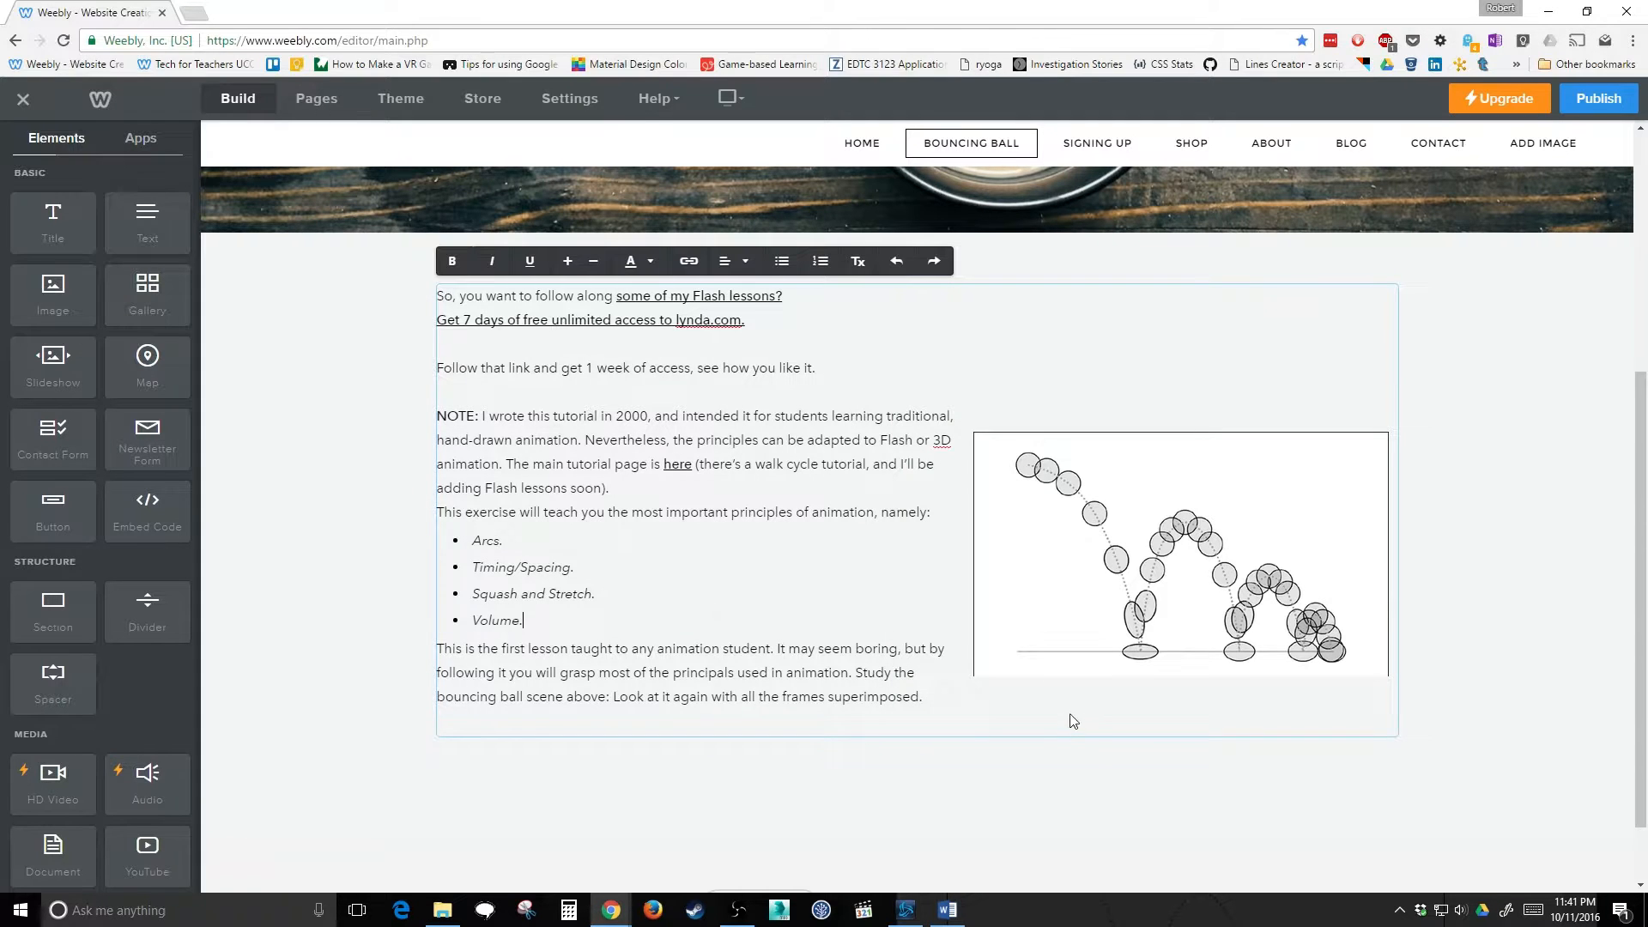
left_click(1065, 694)
key("Return")
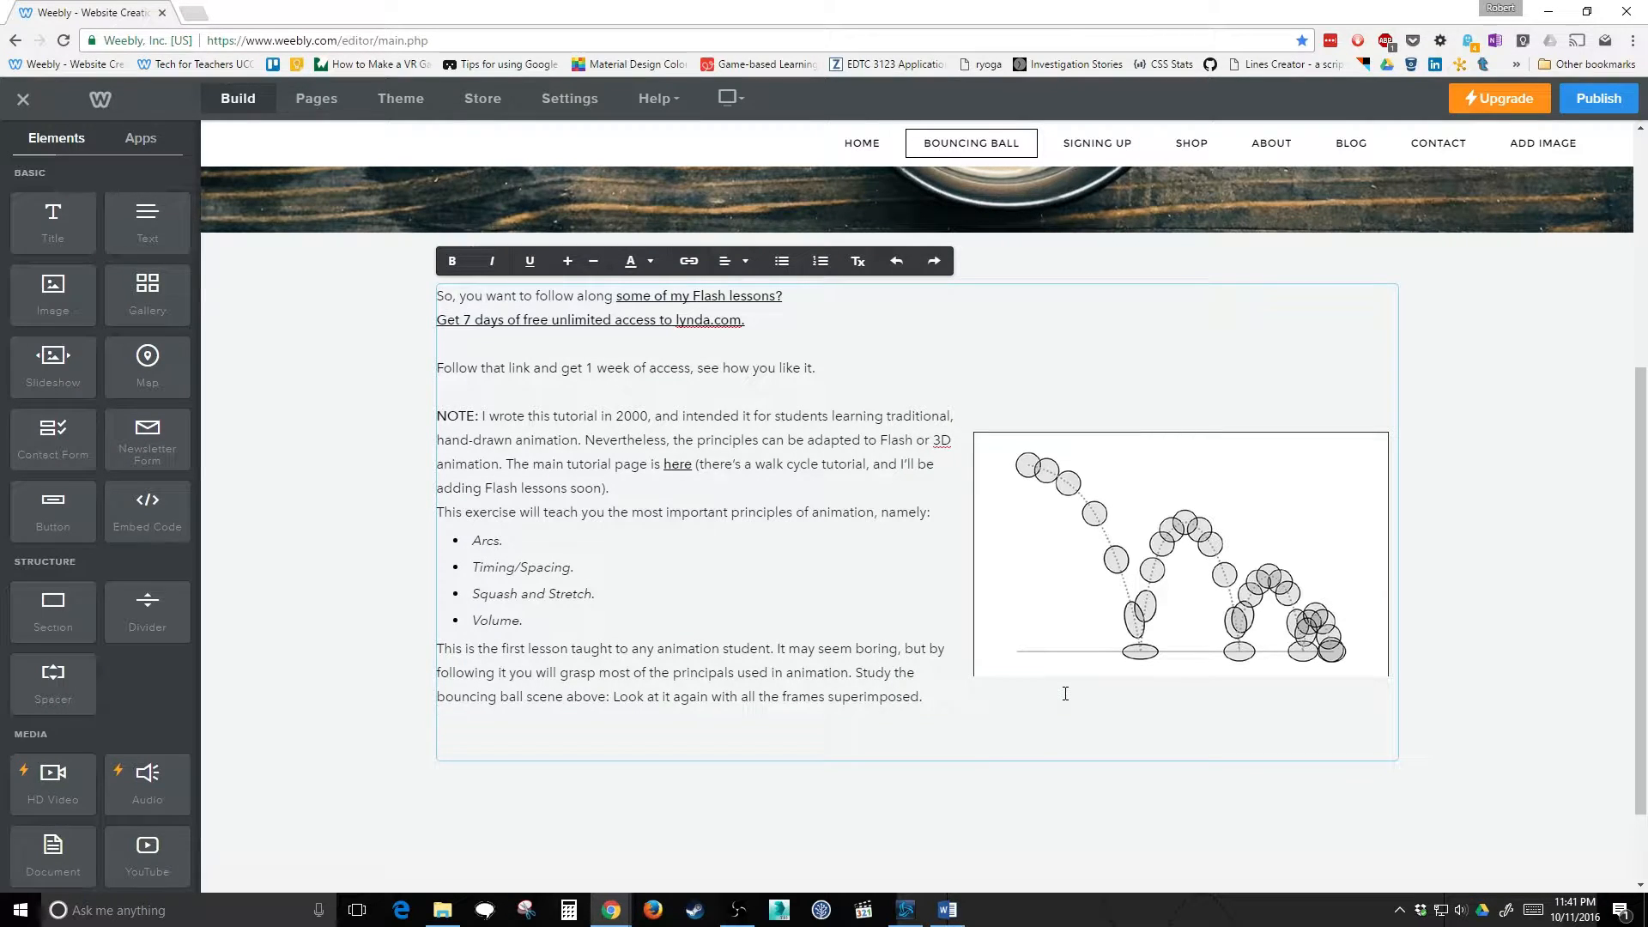
type("Now some of the techniques used become easier to see. 1. Arcs. The ball falls in an elliptical arc through space. Most things move in an arc of some kind. If the ball were to move in a straight line between the high and low points of the bounce, then the action would look very unnatural. 2. Timing. (or Spacing). As the ball falls it is accelerated by gravity, the gap between each frame growing all the time until the ball contacts the ground. As the ball bounces from the ground the opposite happens: as the ball hops up it moves very fast at first then slows down by gravity into the high piont of its bounce. Note that at the high point of the bounce the ball is weightless…perfectly balanced between the force of gravity pulling it down, and its own momentum moving it forward. 3. Squash and Stretch. As the ball falls it stretches. When it impacts the ground it squashes. When it bounces off the ground it stretches again. Note how quickly the ball regains its circular shape. Too much squash and stretch can make an object look \"mushy\". 4. Volume. The ball should remain the same mass as it squashes and stretches. If the ball were to squash too much it would seem to be growing physically bigger. This is very eye catching, and looks weird. How to animate the ball. The process of animating the ball is straightforward. On a single sheet of paper, draw the arc path that the ball will follow.")
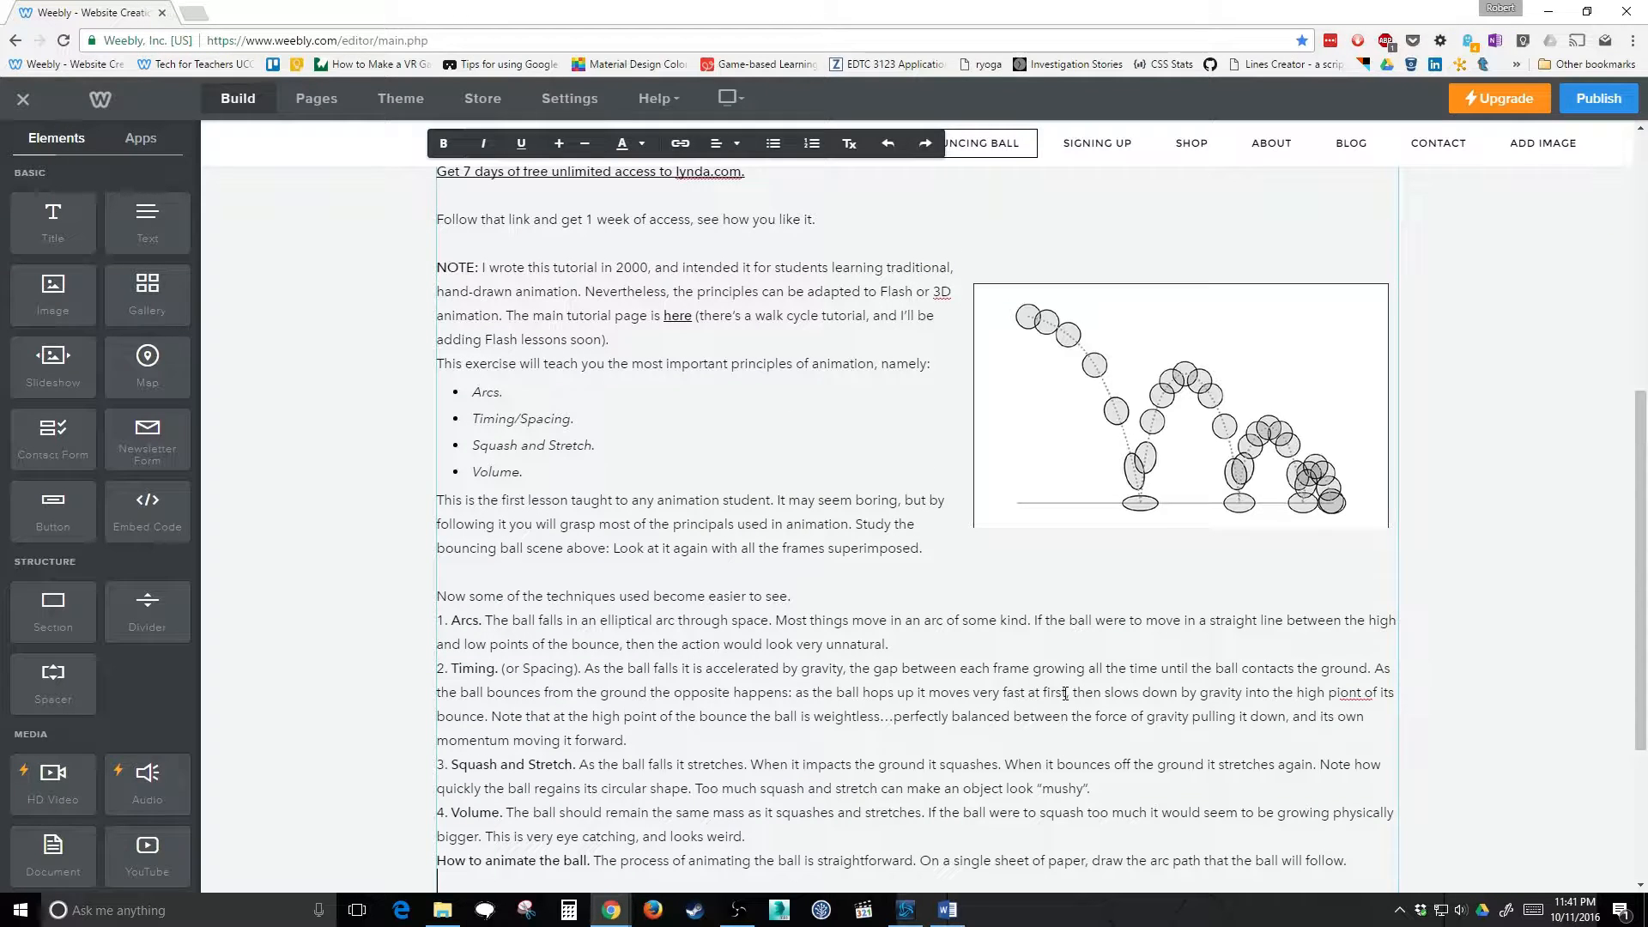
Insert a blank line between the "Now some of the techniques" sentence and "1. Arcs.".
left_click(854, 619)
key("Return")
scroll(1003, 512, "down", 2)
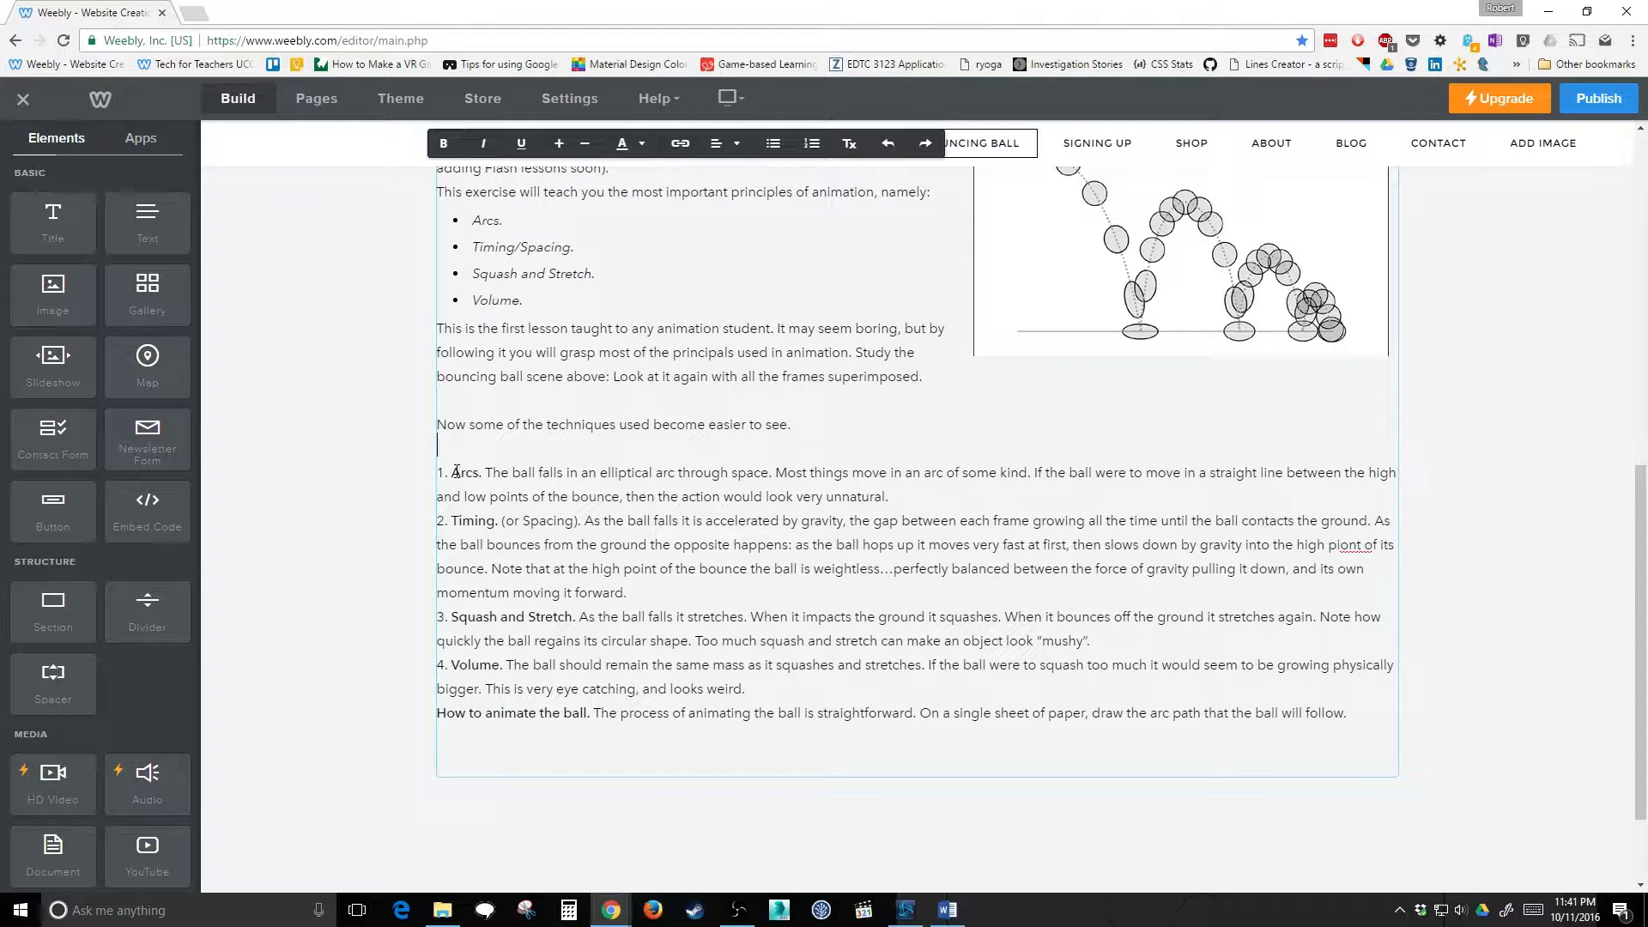
left_click_drag(451, 472, 434, 471)
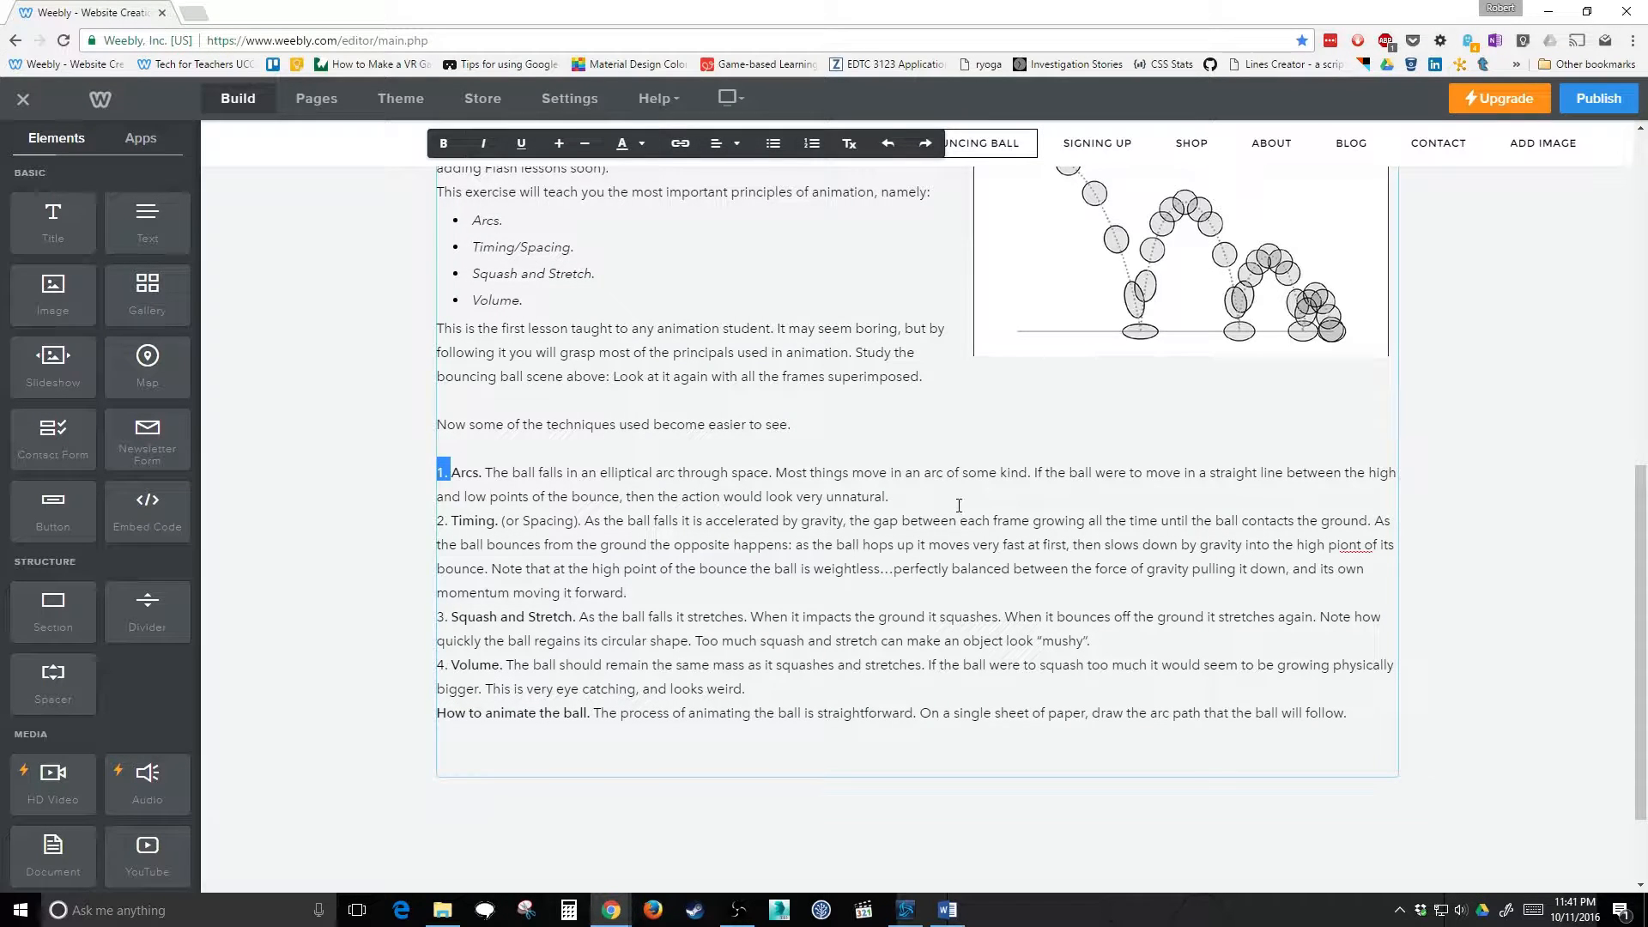
Insert blank lines after the Arcs paragraph and add the sample item "2.adsfasdfadsfas df" there.
left_click(958, 504)
key("Return")
key("Return")
key("Return")
key("Return")
key("Up")
key("Up")
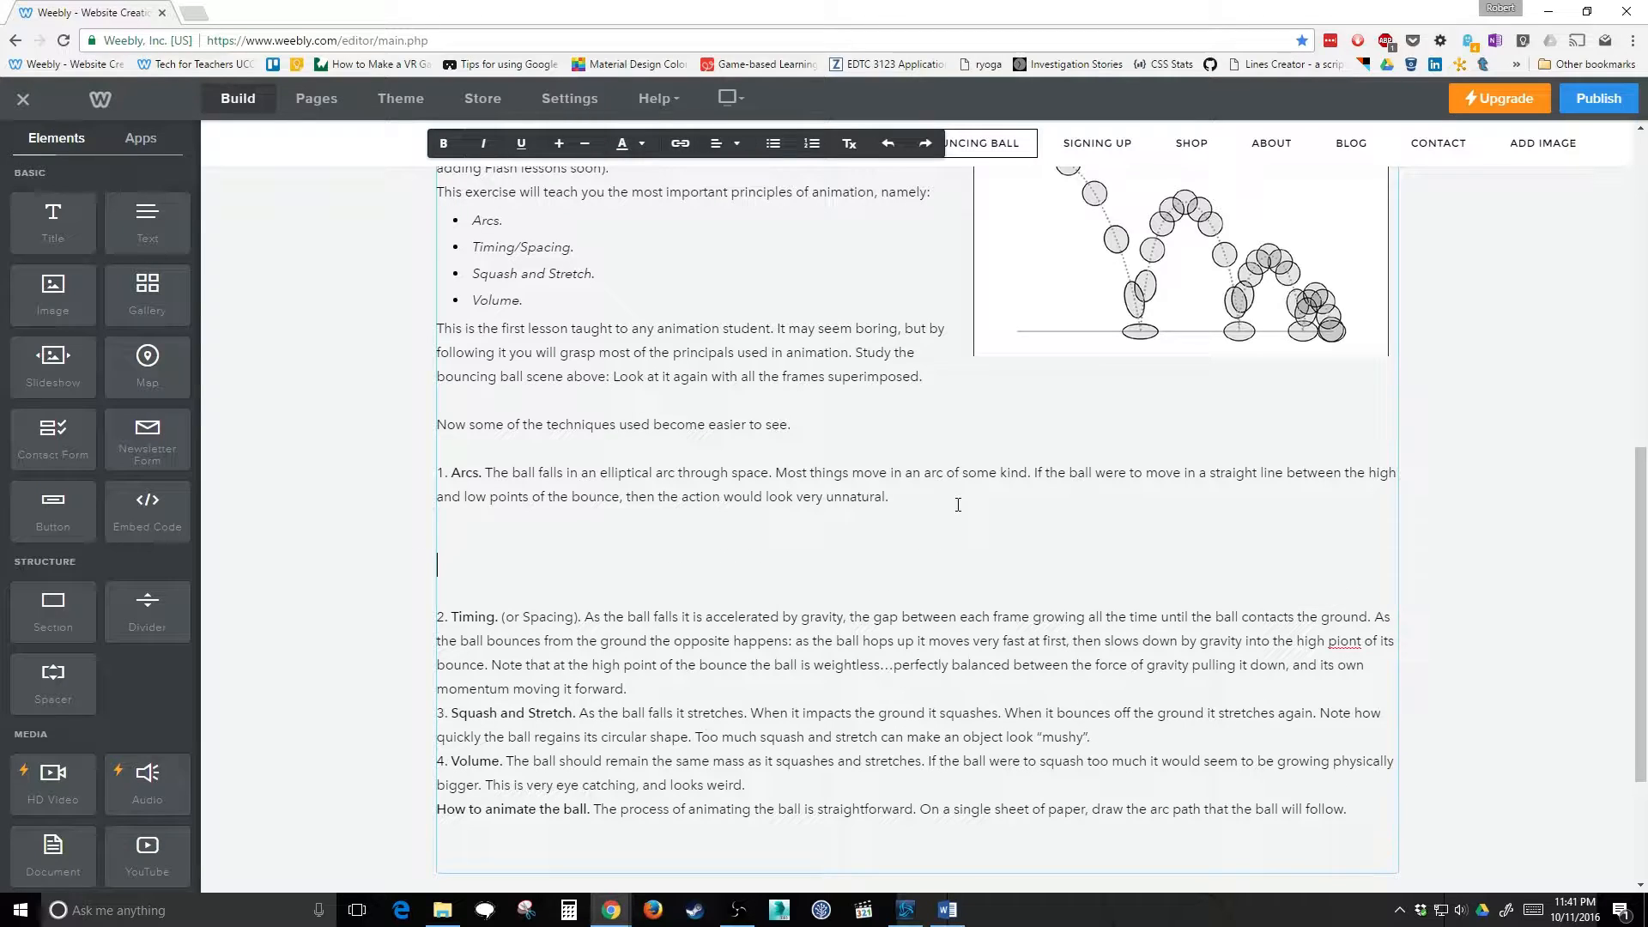
type("2.adsfasdfadsfas df")
Manually renumber the Timing, Squash and Stretch, and Volume paragraphs as 3, 4 and 5.
key("Down")
key("Down")
key("Down")
key("Delete")
type("3")
key("Down")
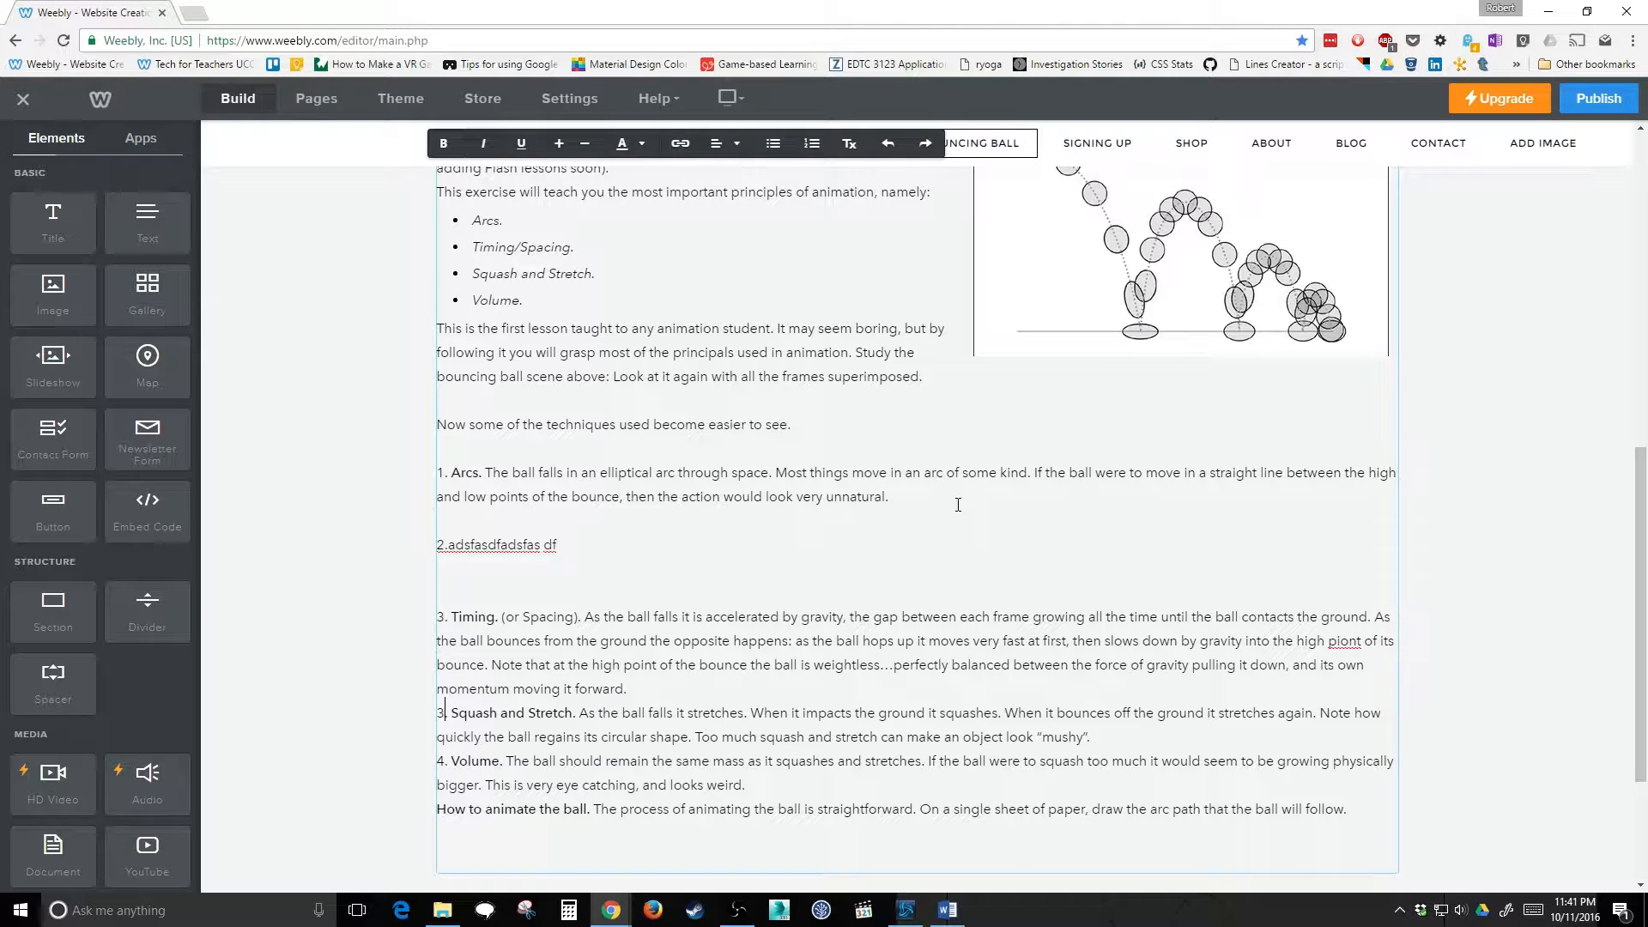
key("BackSpace")
type("4")
key("Down")
key("BackSpace")
type("5")
Format the text from Arcs through "How to animate the ball." as a numbered list and remove the manual "1." before Arcs.
left_click_drag(1364, 816, 435, 470)
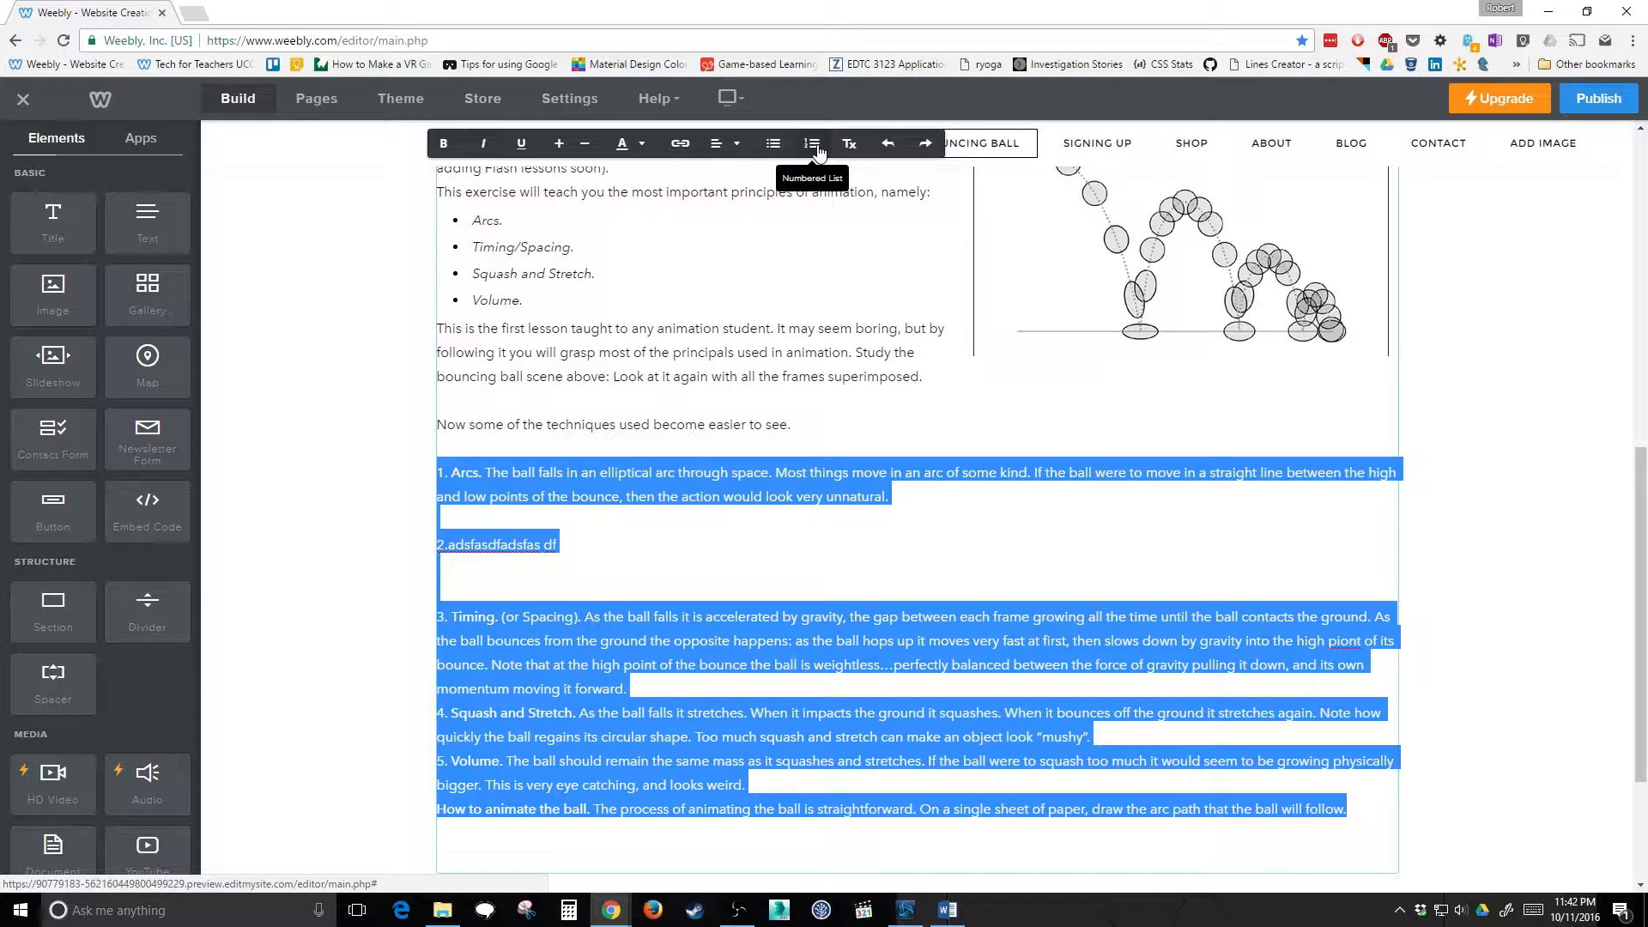
left_click(816, 147)
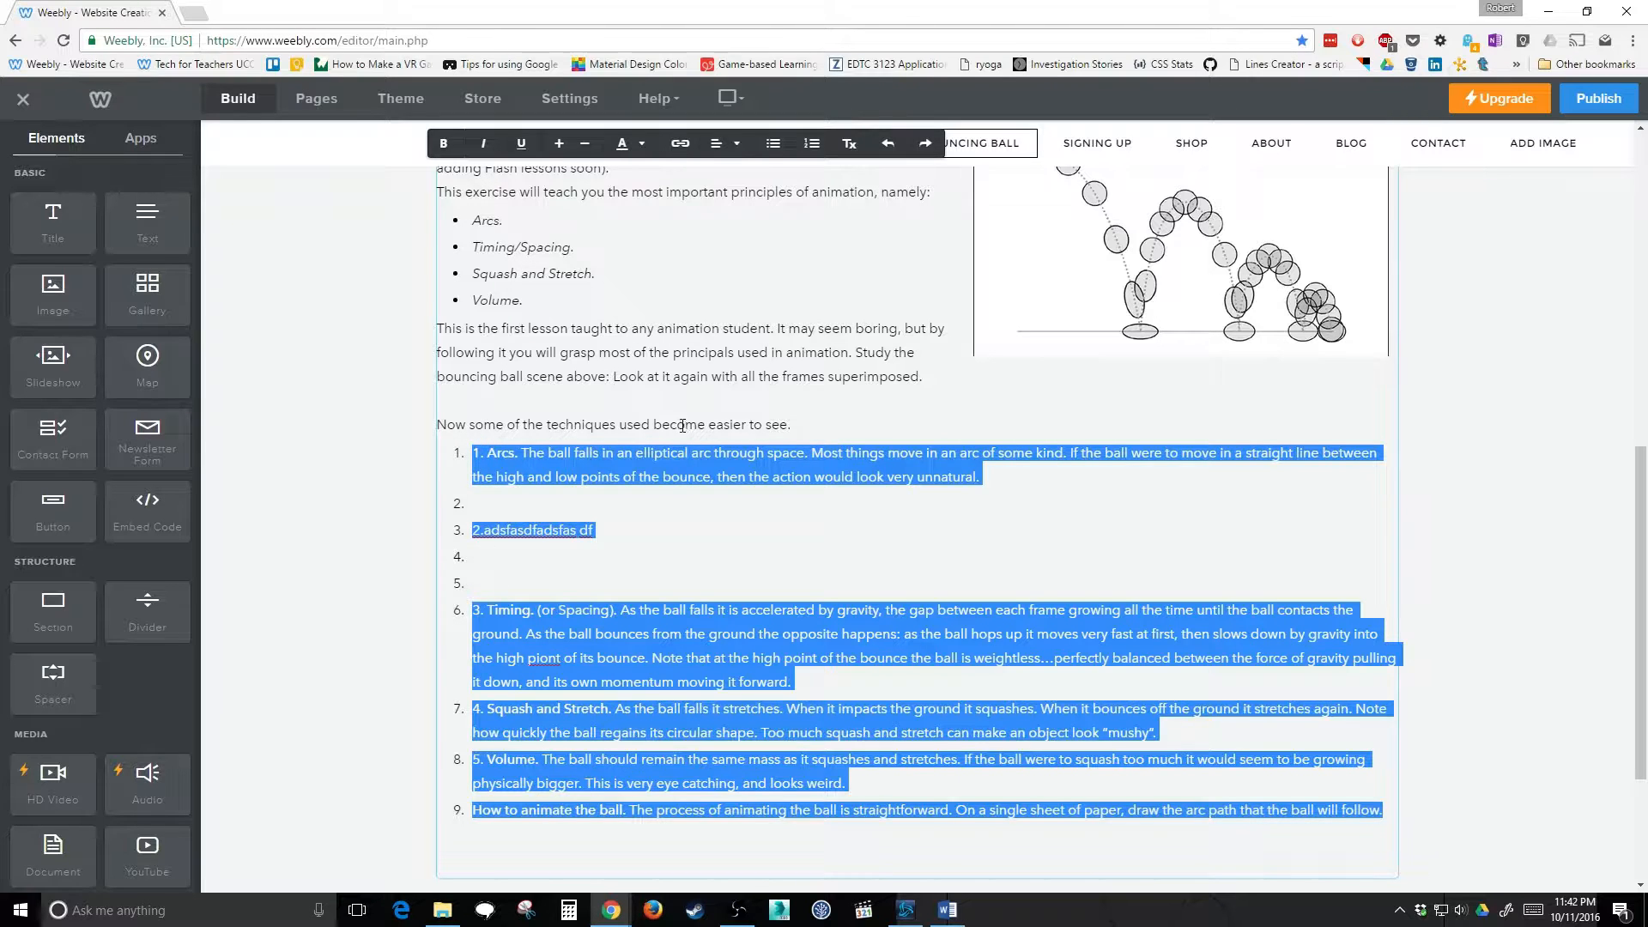
left_click(718, 477)
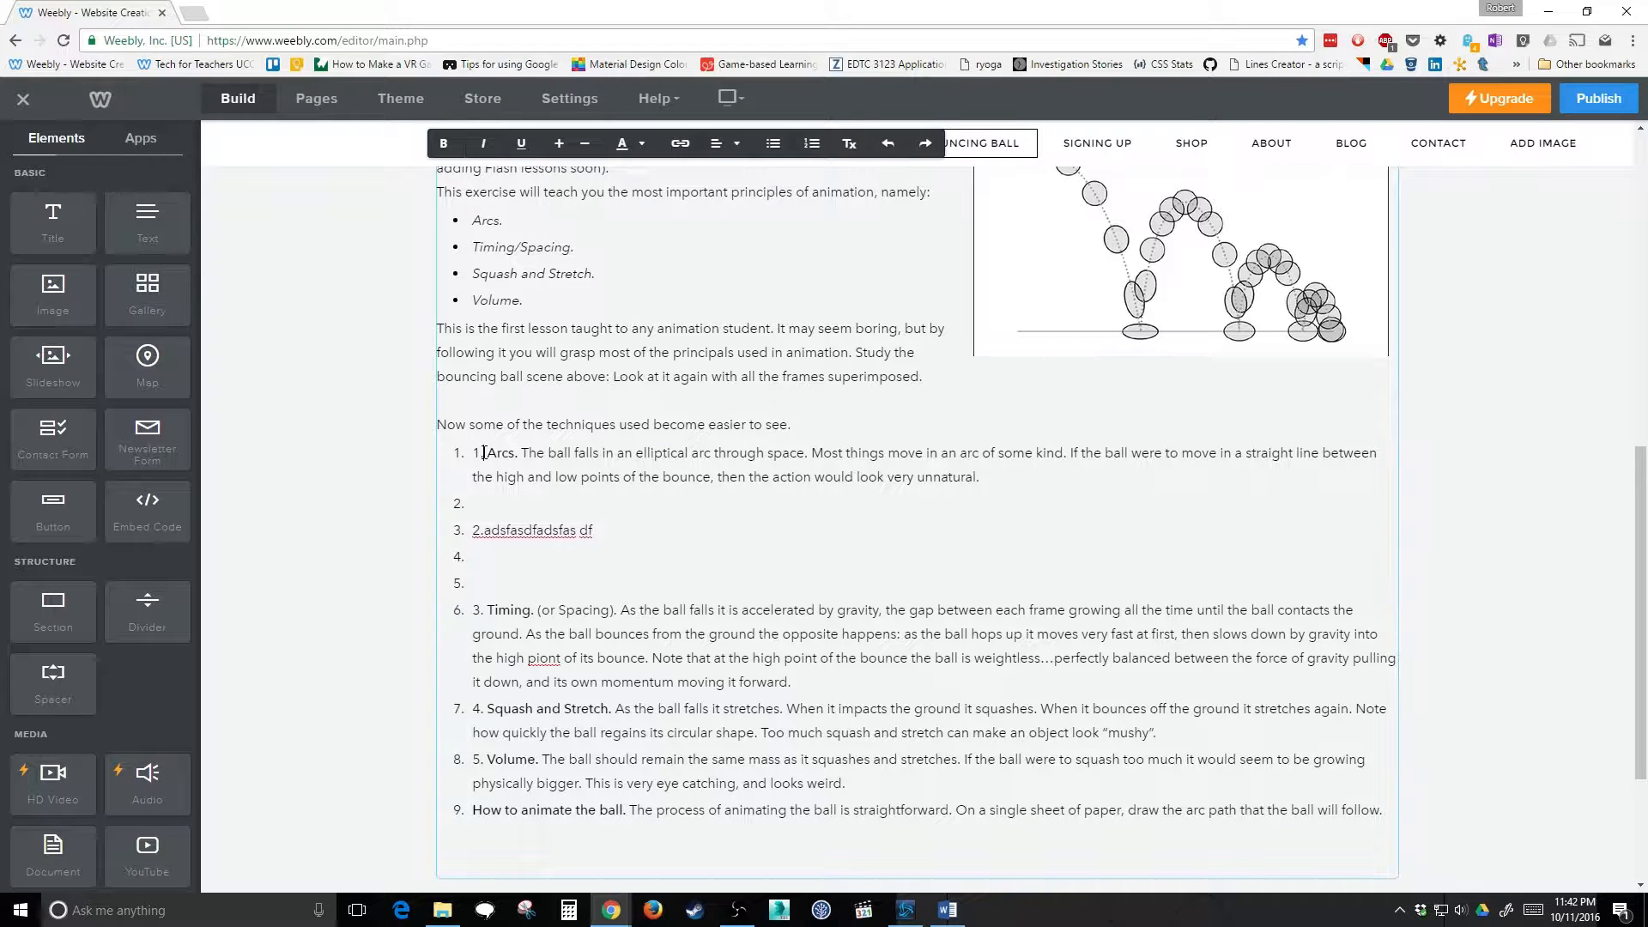
key("BackSpace")
key("BackSpace")
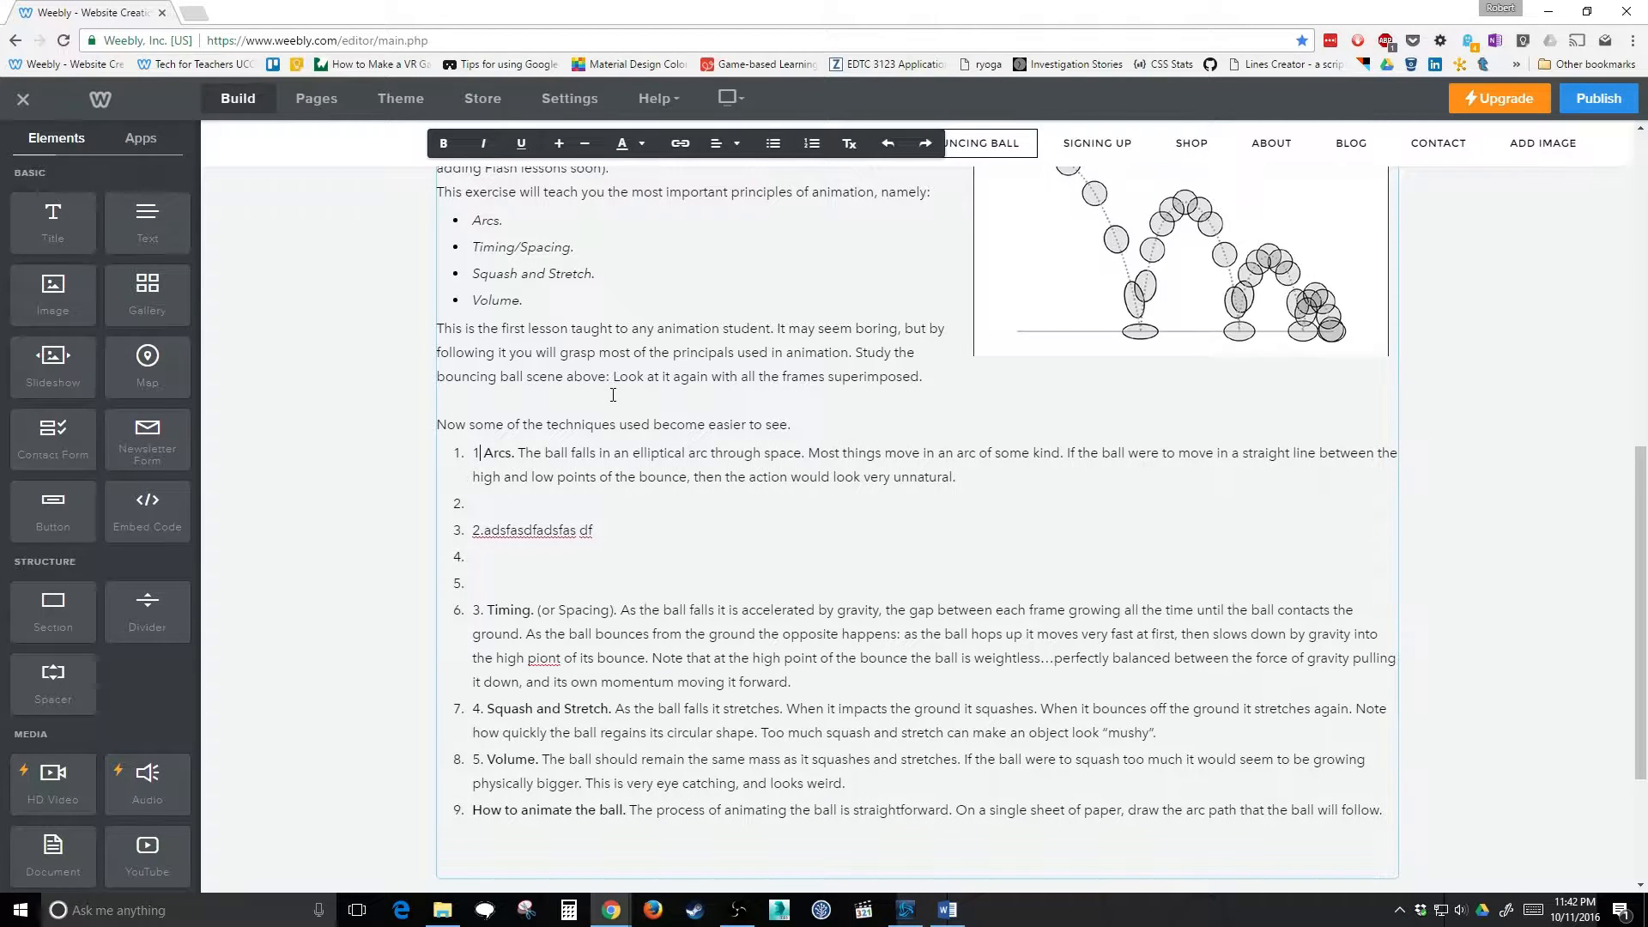
key("BackSpace")
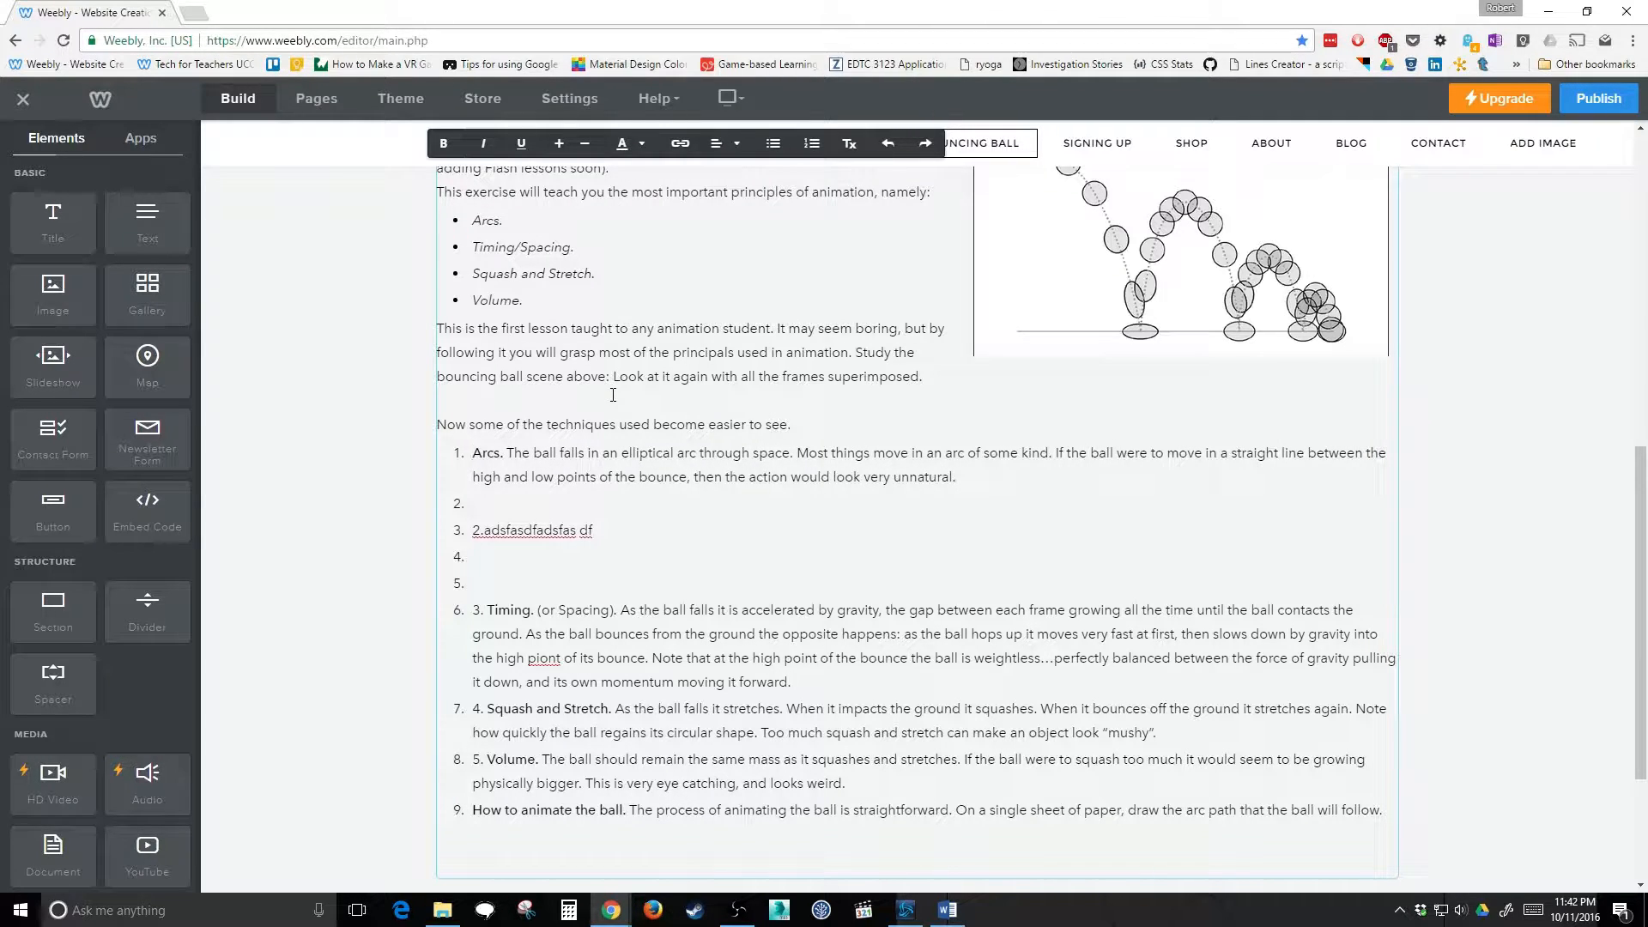
Delete the empty list items and the sample item between Arcs and Timing, along with the manual "3." before Timing.
key("Delete")
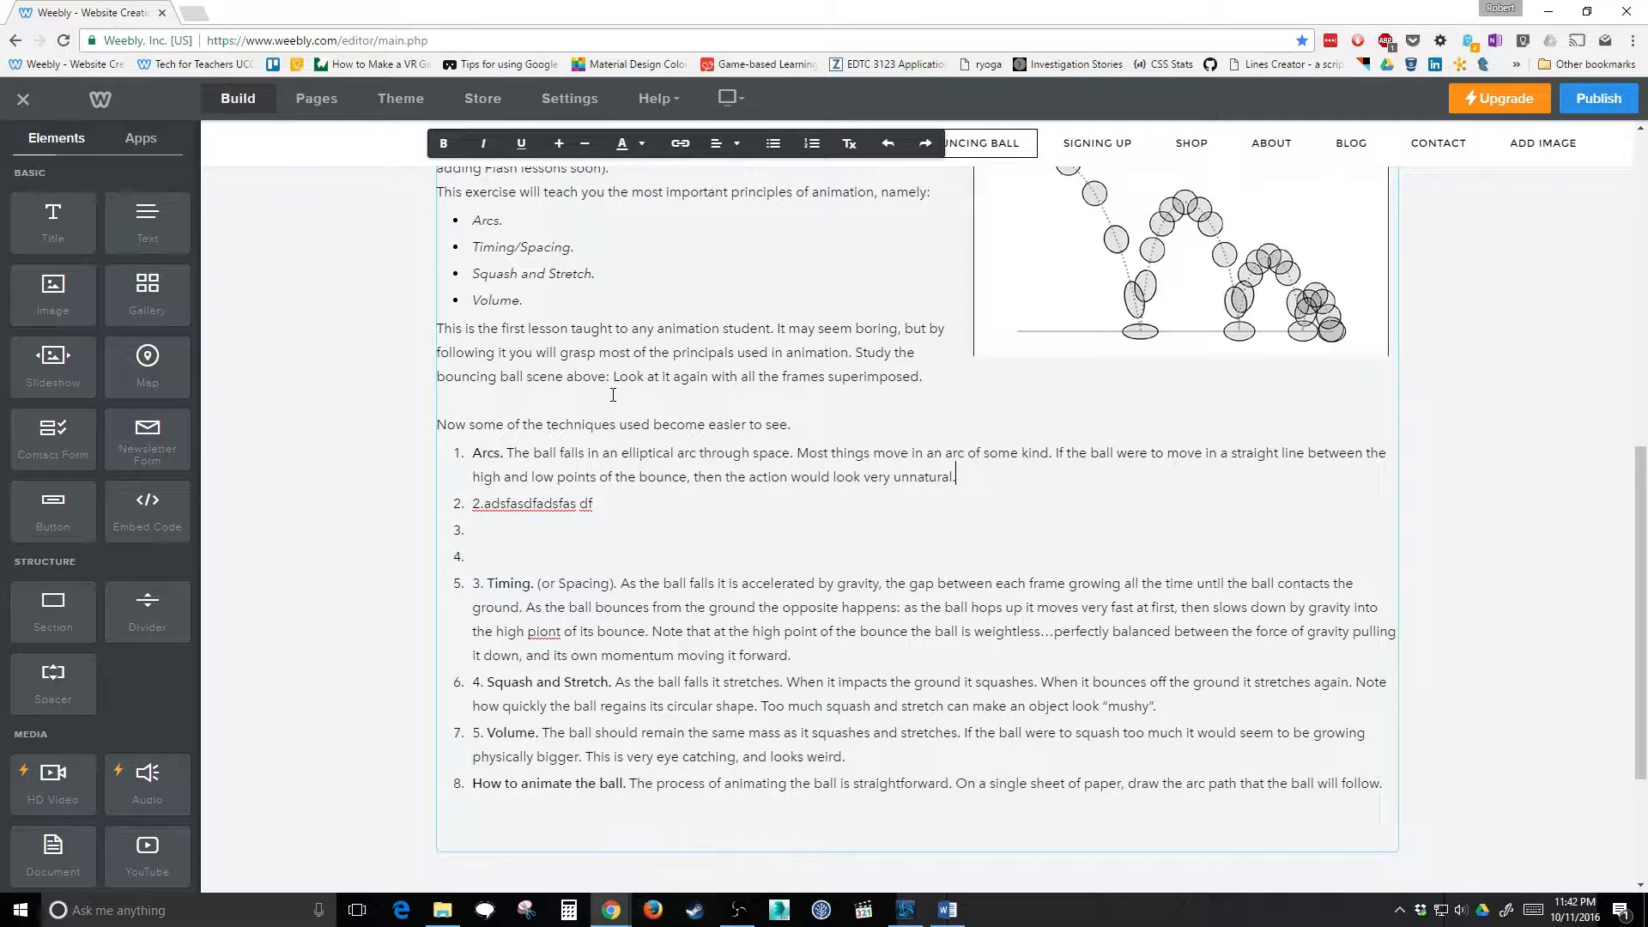
key("shift+Down")
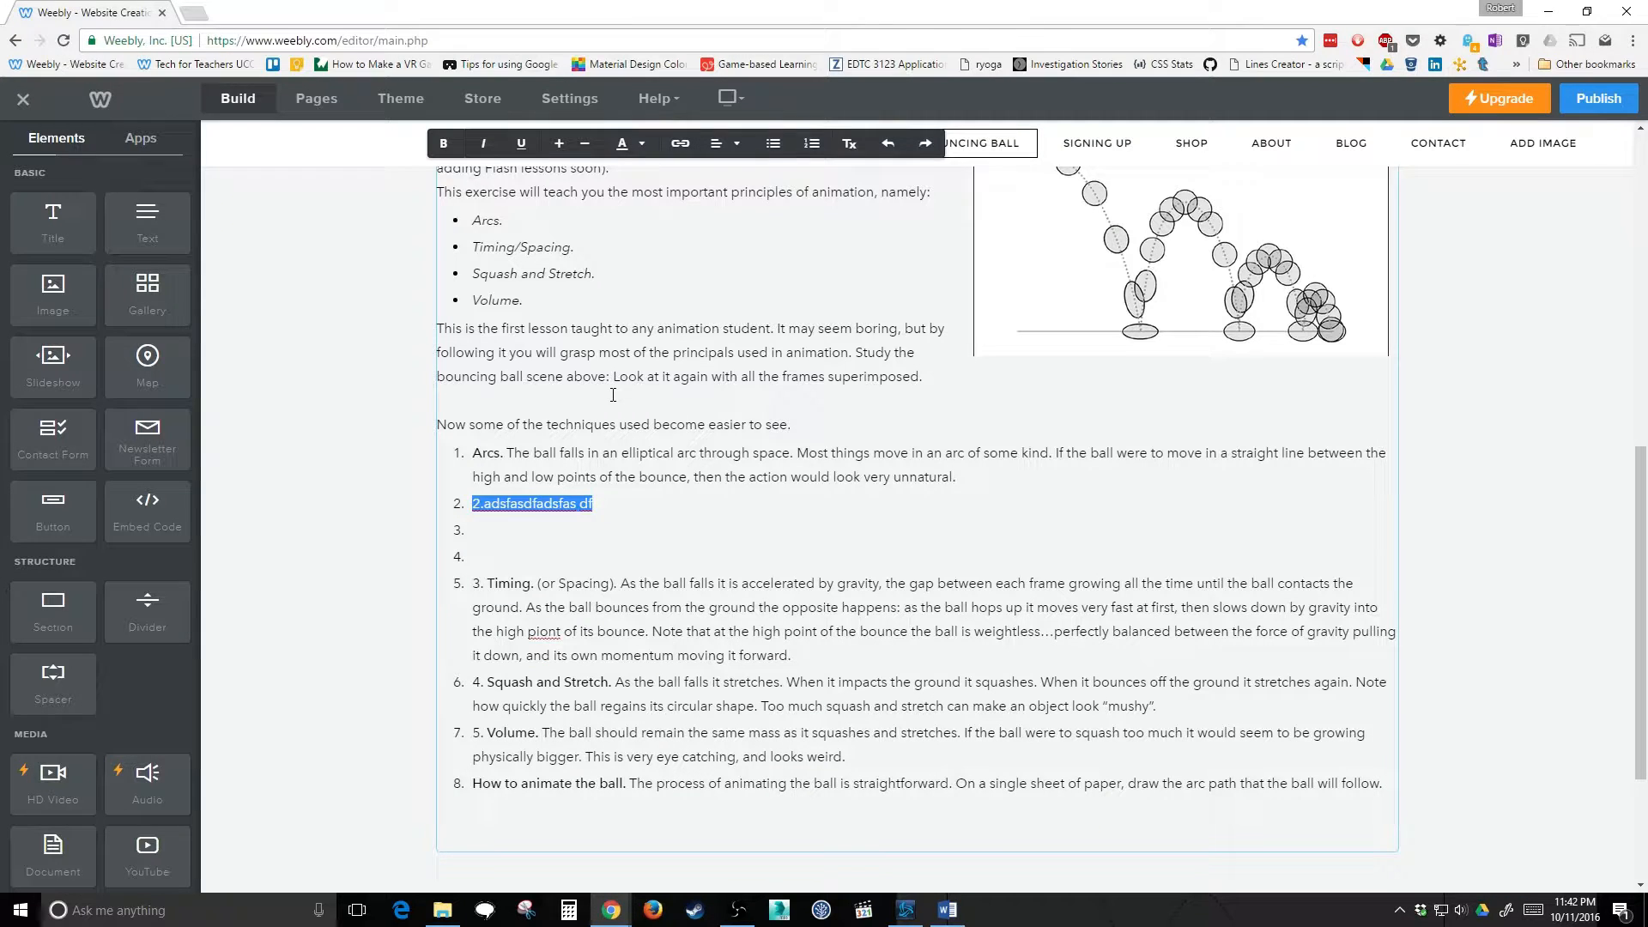
key("Delete")
key("Delete")
key("Delete")
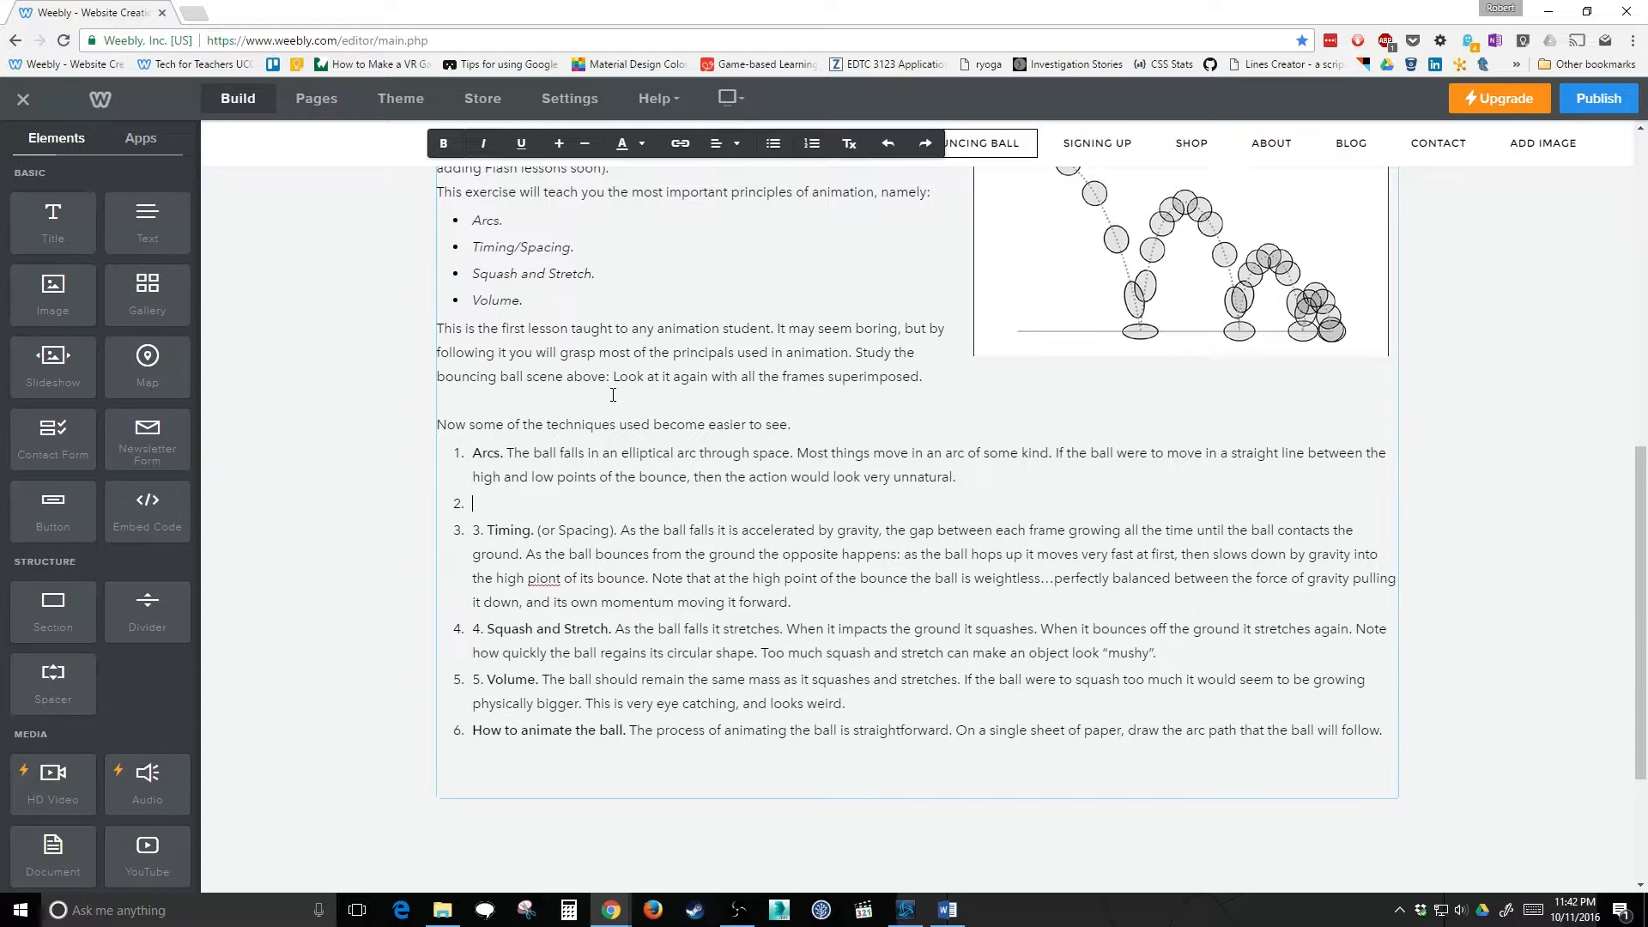
key("Delete")
key("Delete")
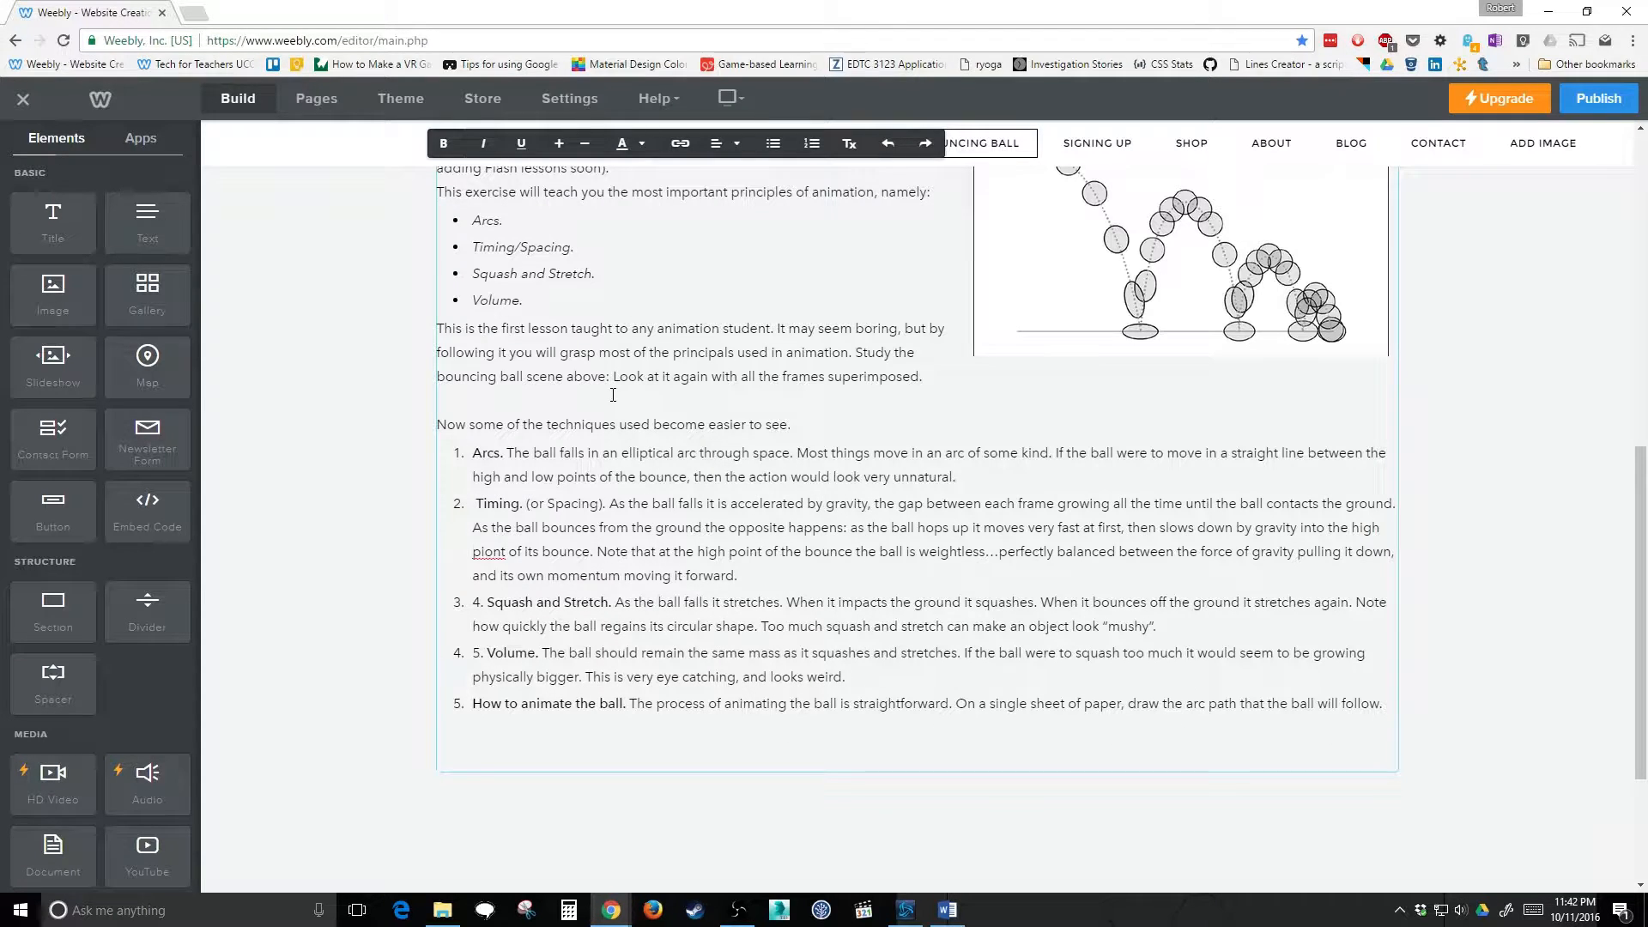
key("Delete")
Remove the manual numbers "4." and "5." from the Squash and Stretch and Volume list items.
key("Down")
key("Down")
key("Down")
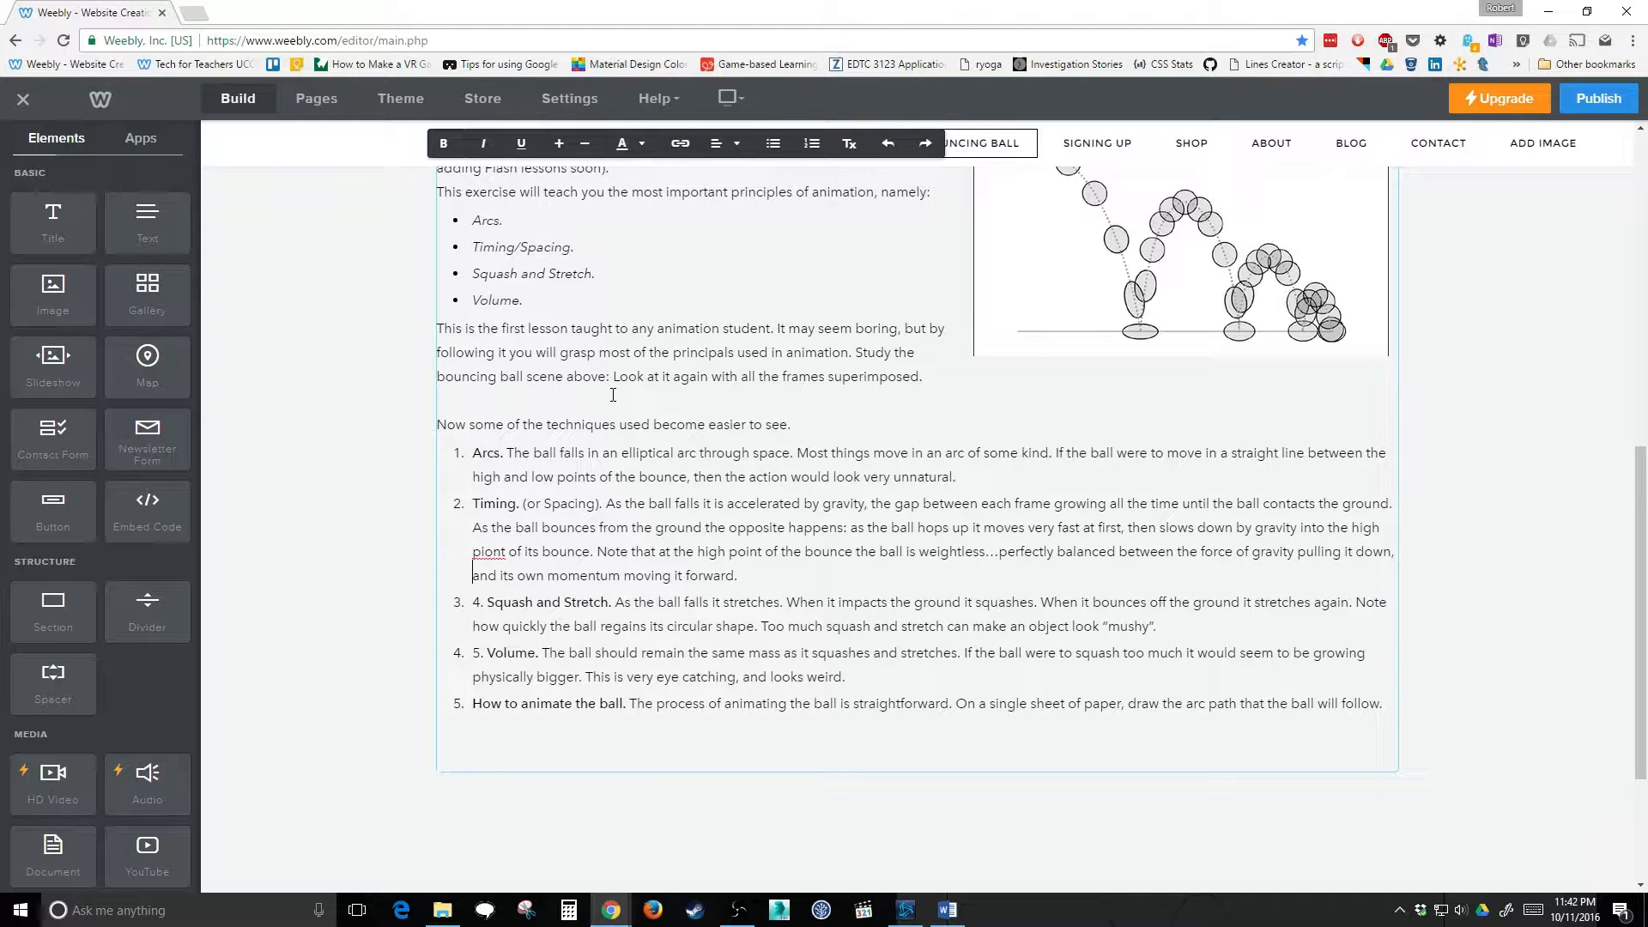
key("Delete")
key("Delete")
key("Delete")
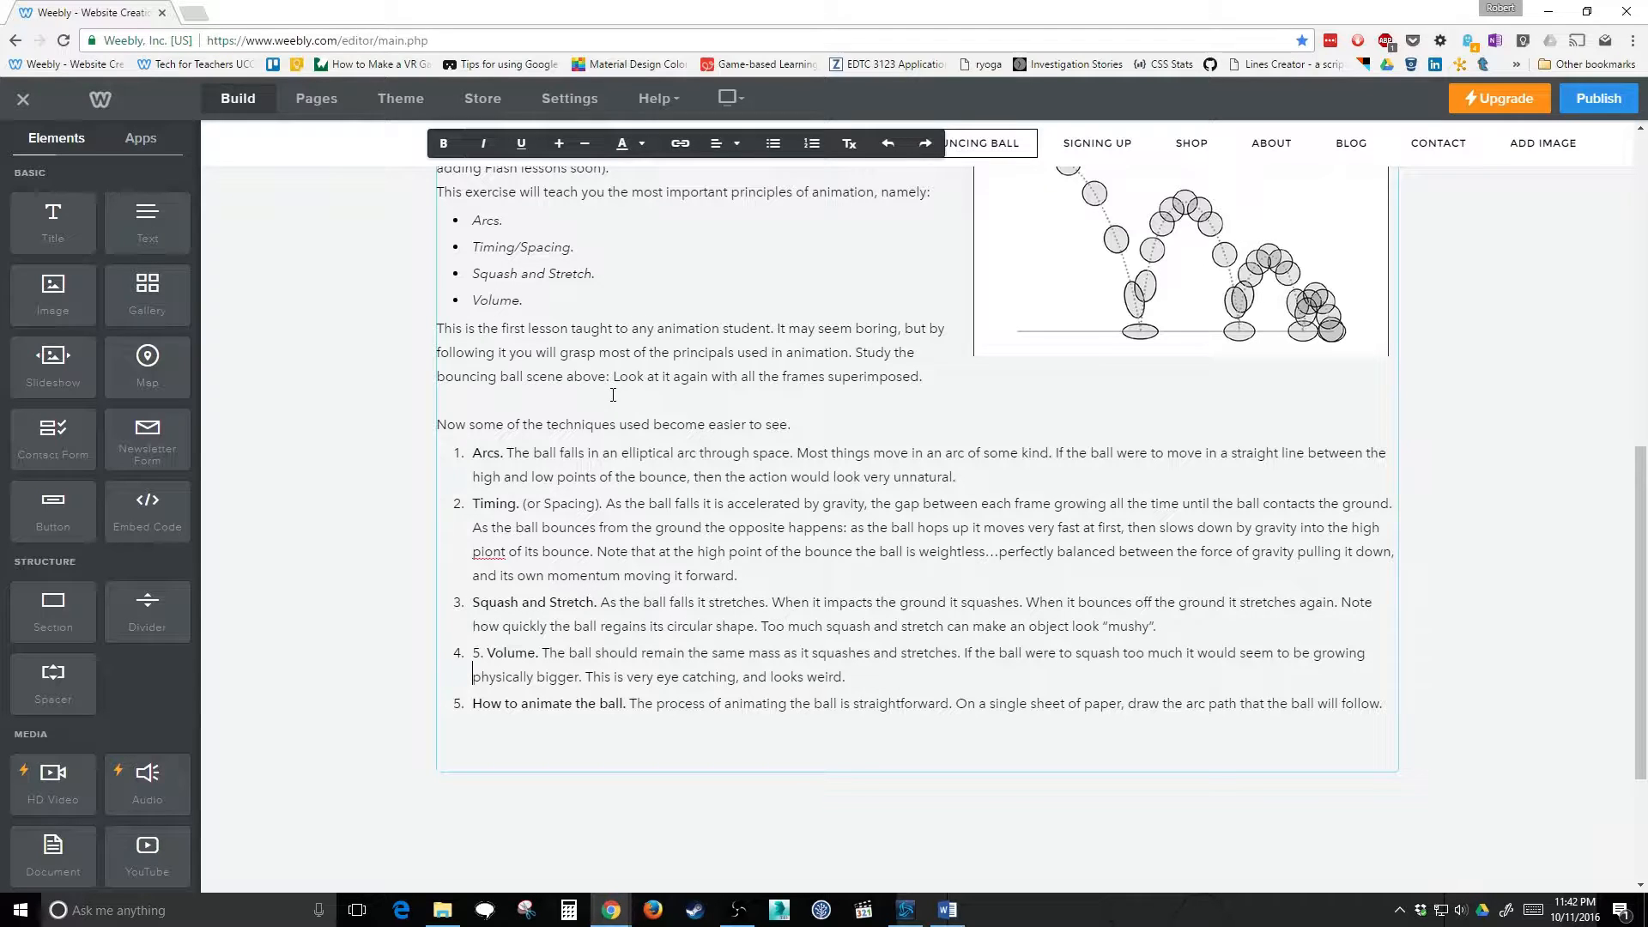
key("Up")
key("Delete")
key("Delete")
key("Delete")
Take the "How to animate the ball." paragraph out of the numbered list and insert a blank line above it.
key("Down")
key("Down")
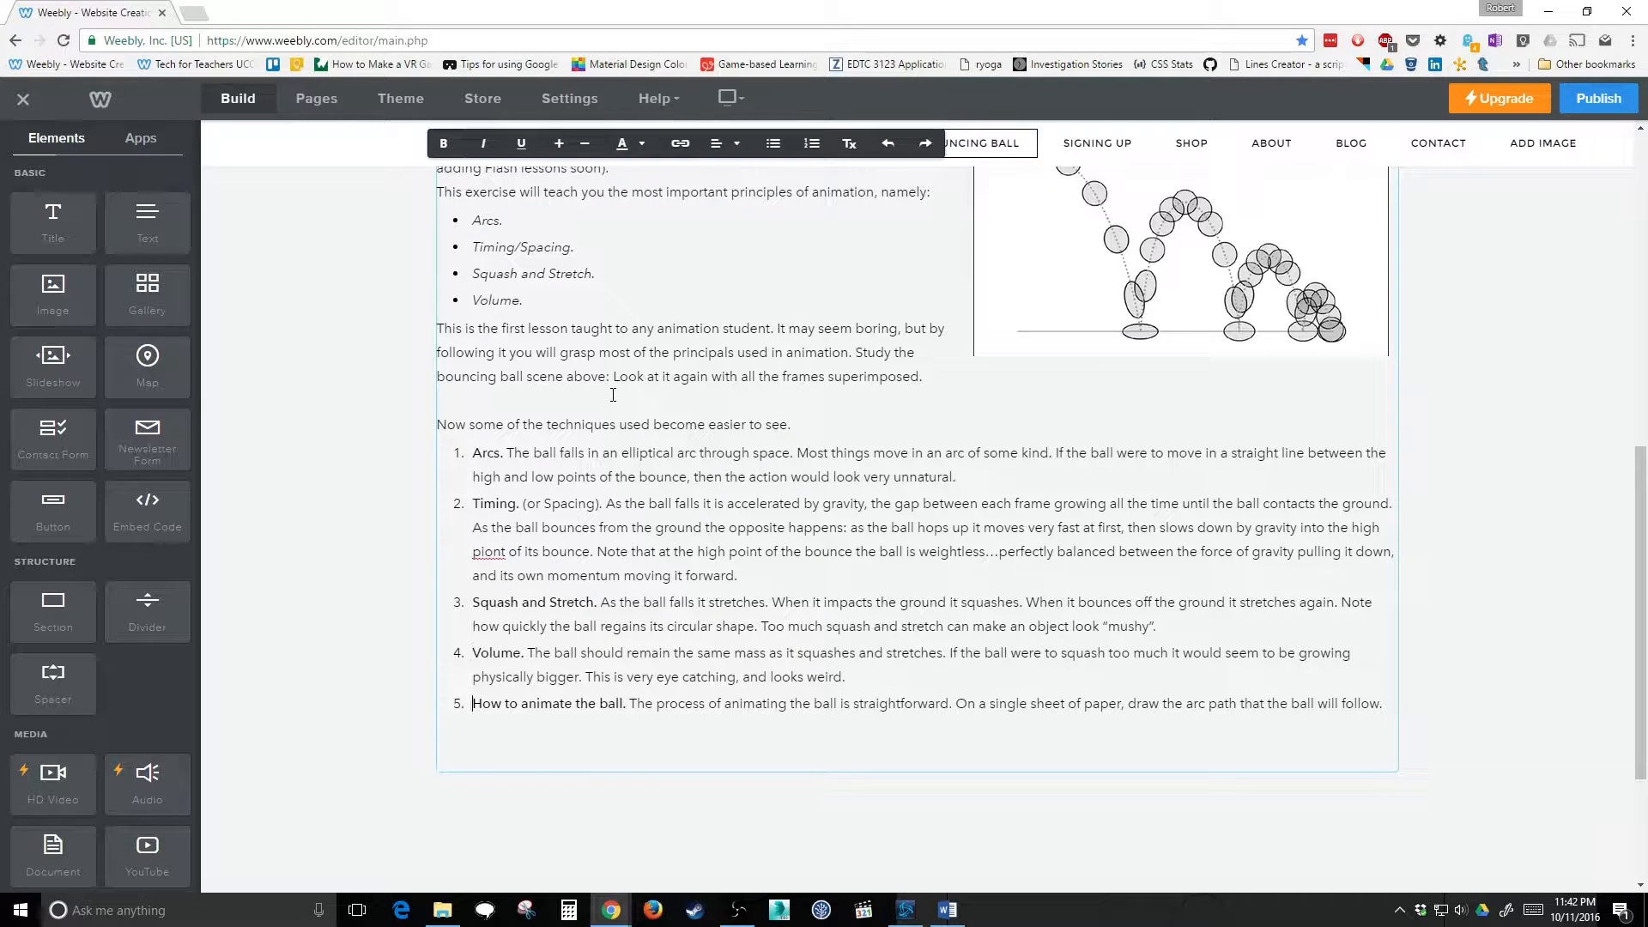
key("BackSpace")
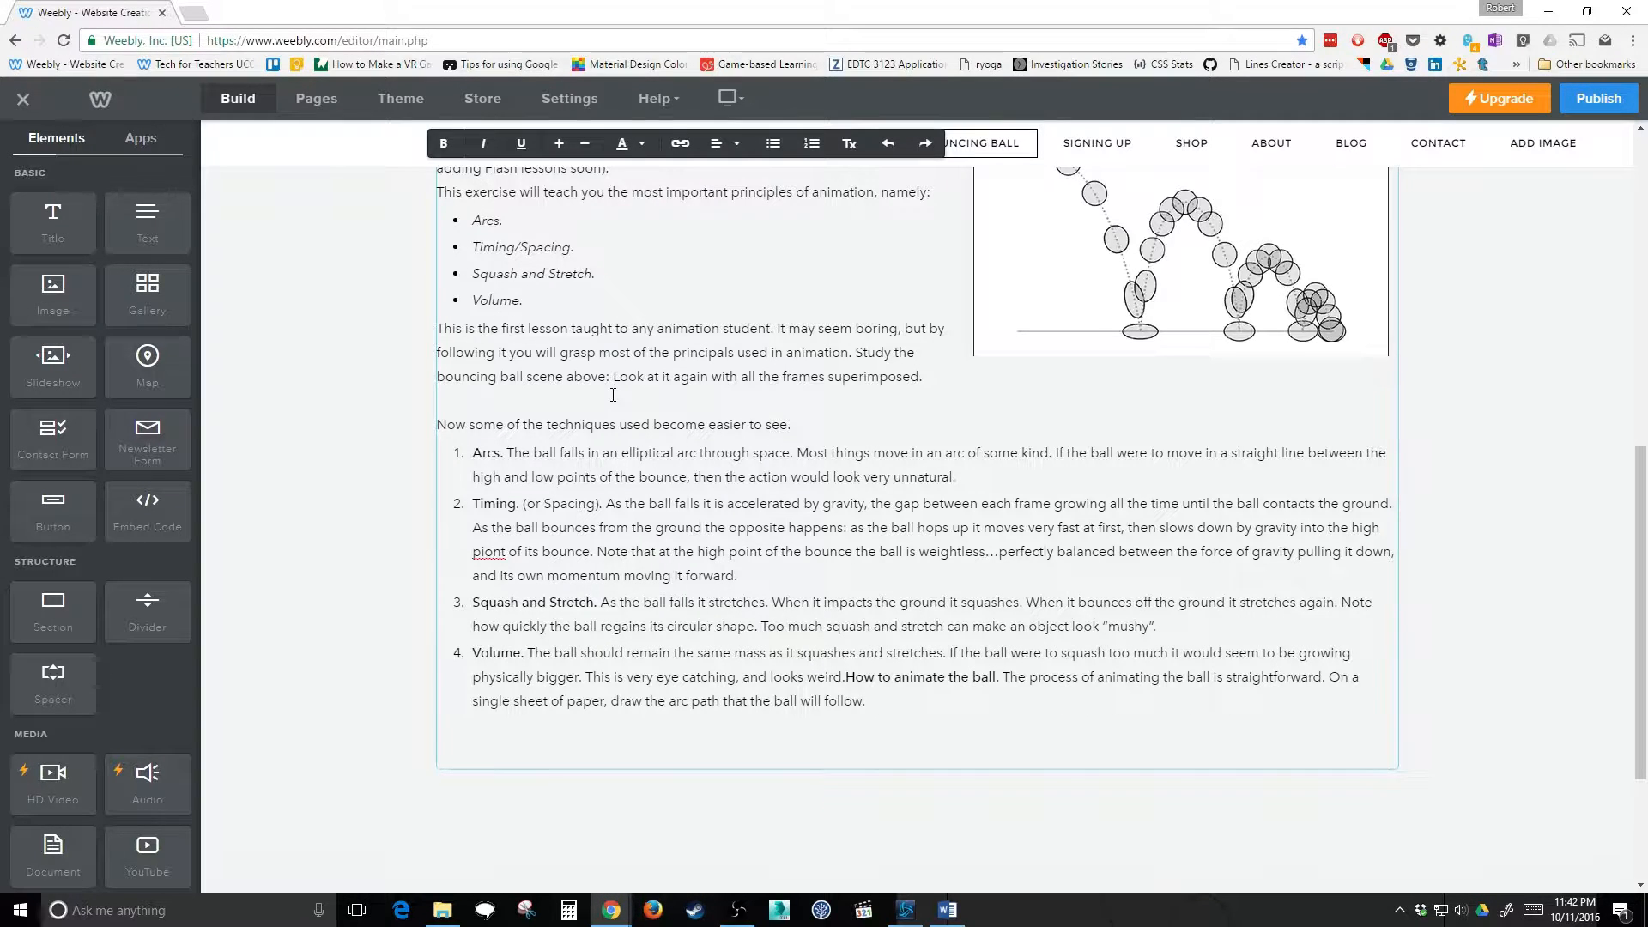
key("Return")
key("Return")
key("BackSpace")
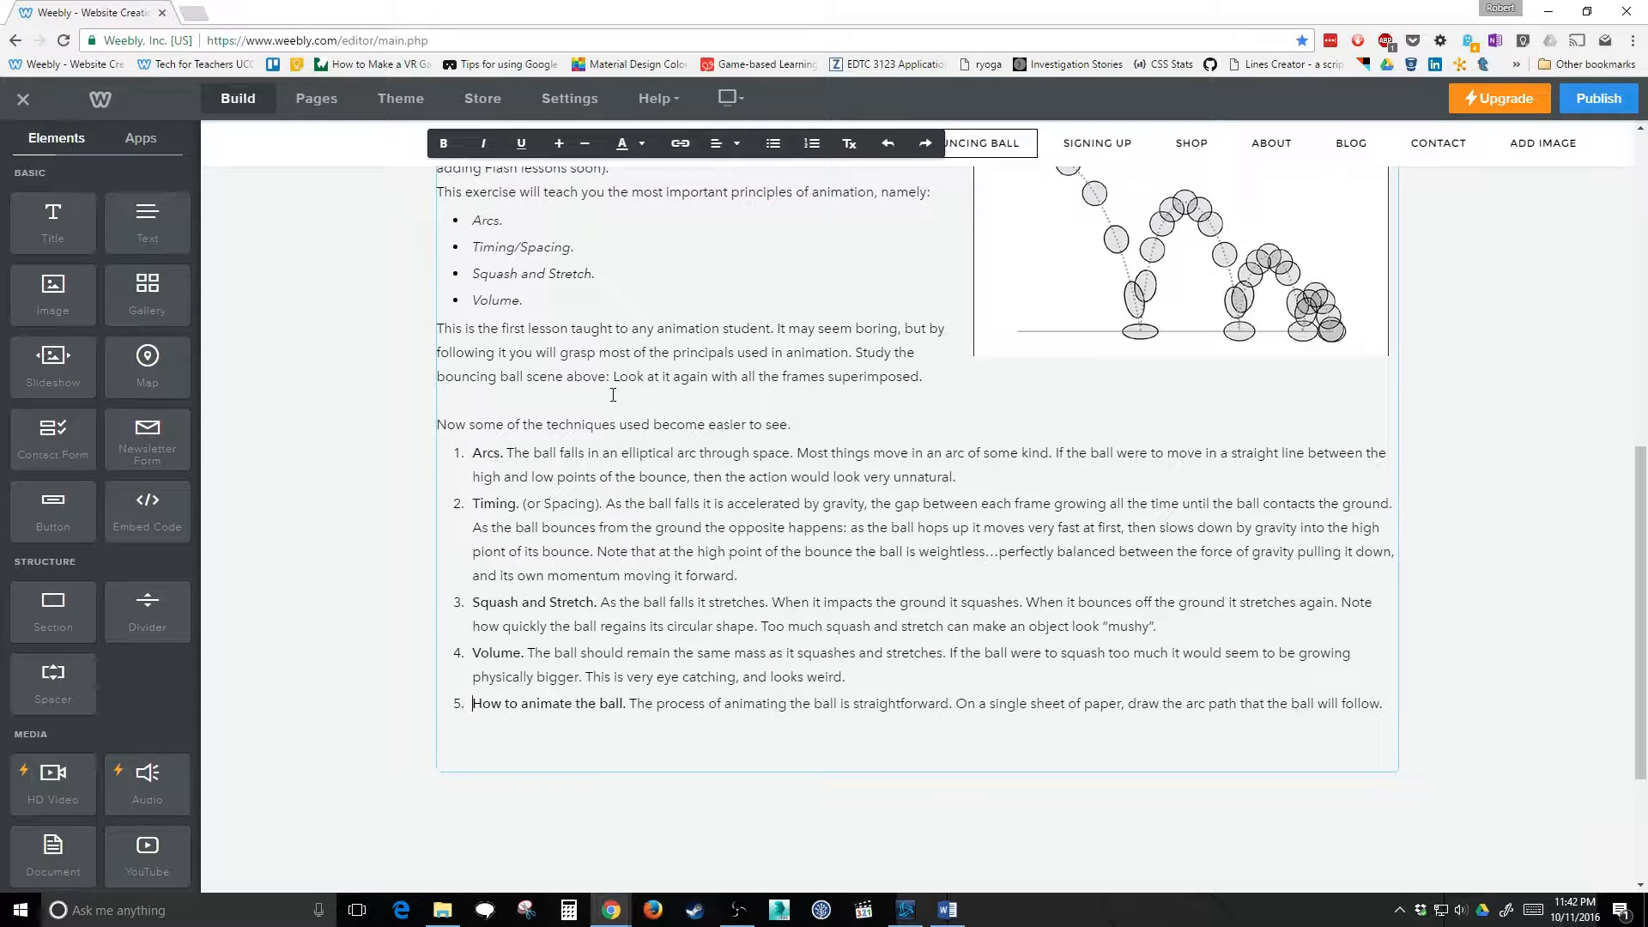
key("BackSpace")
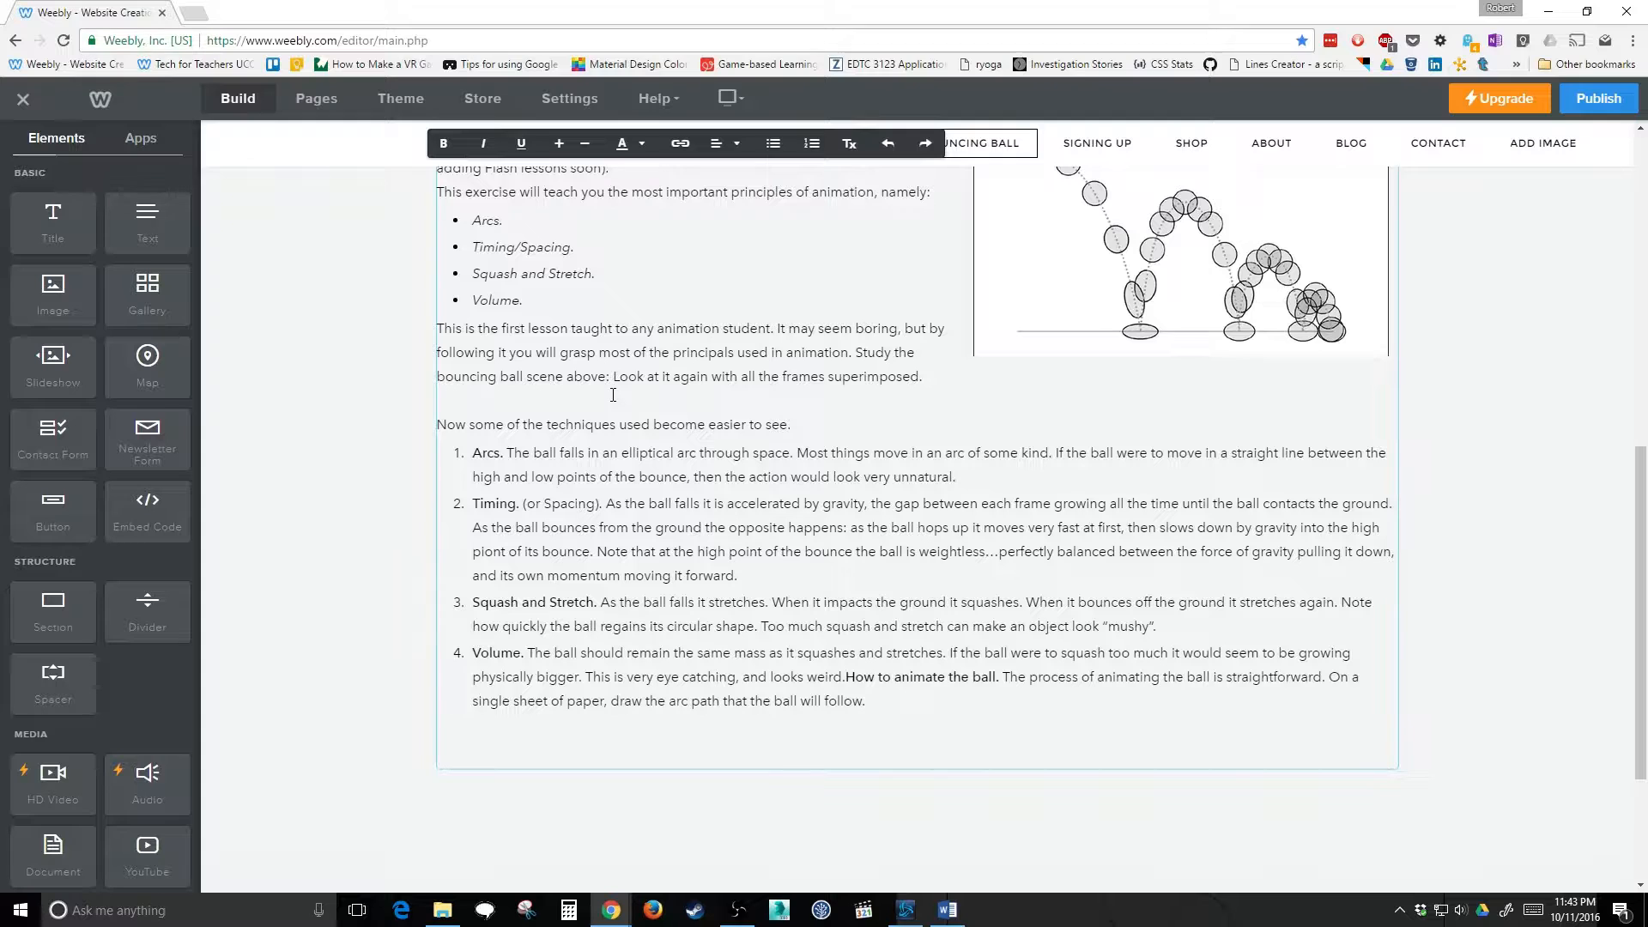
key("Return")
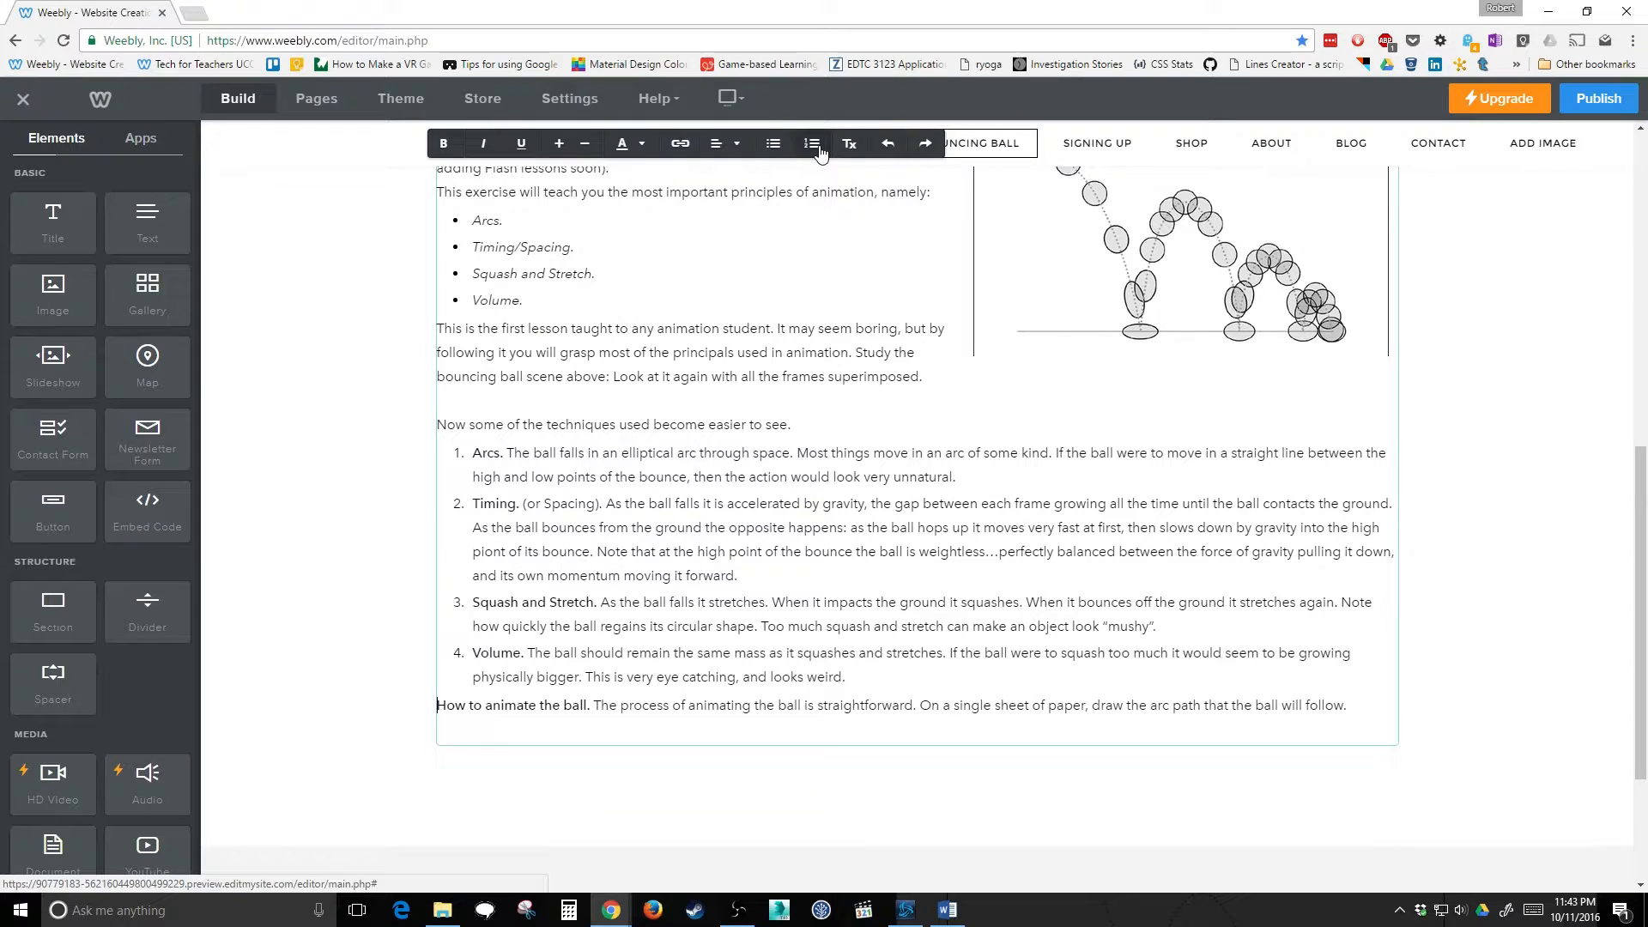
left_click(811, 143)
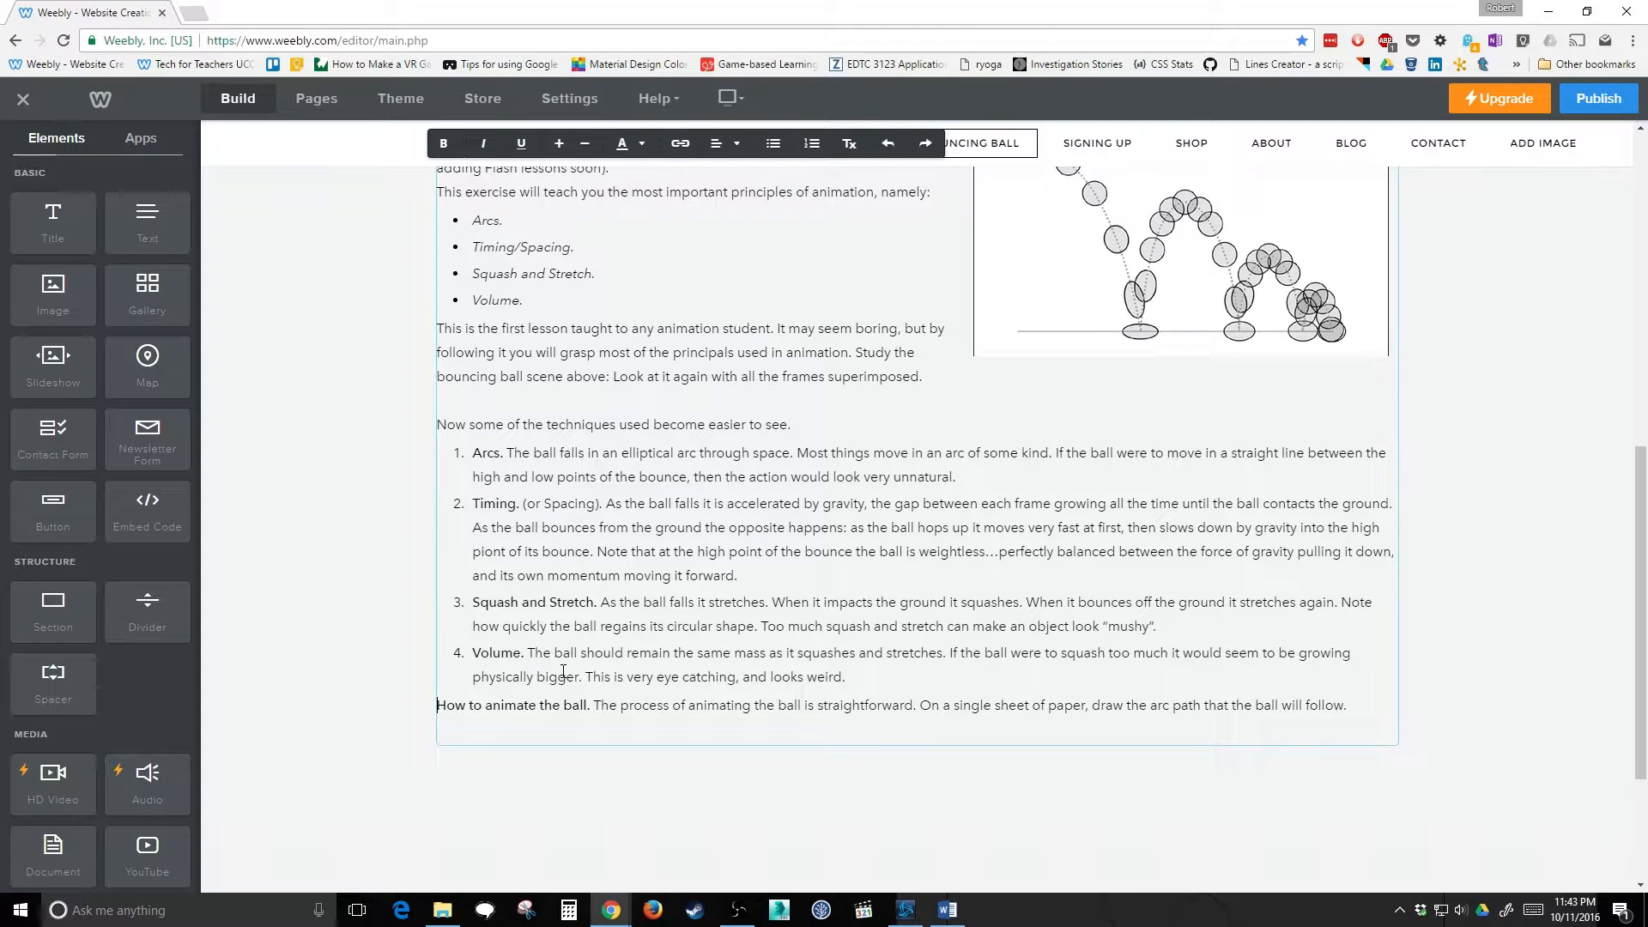
key("Return")
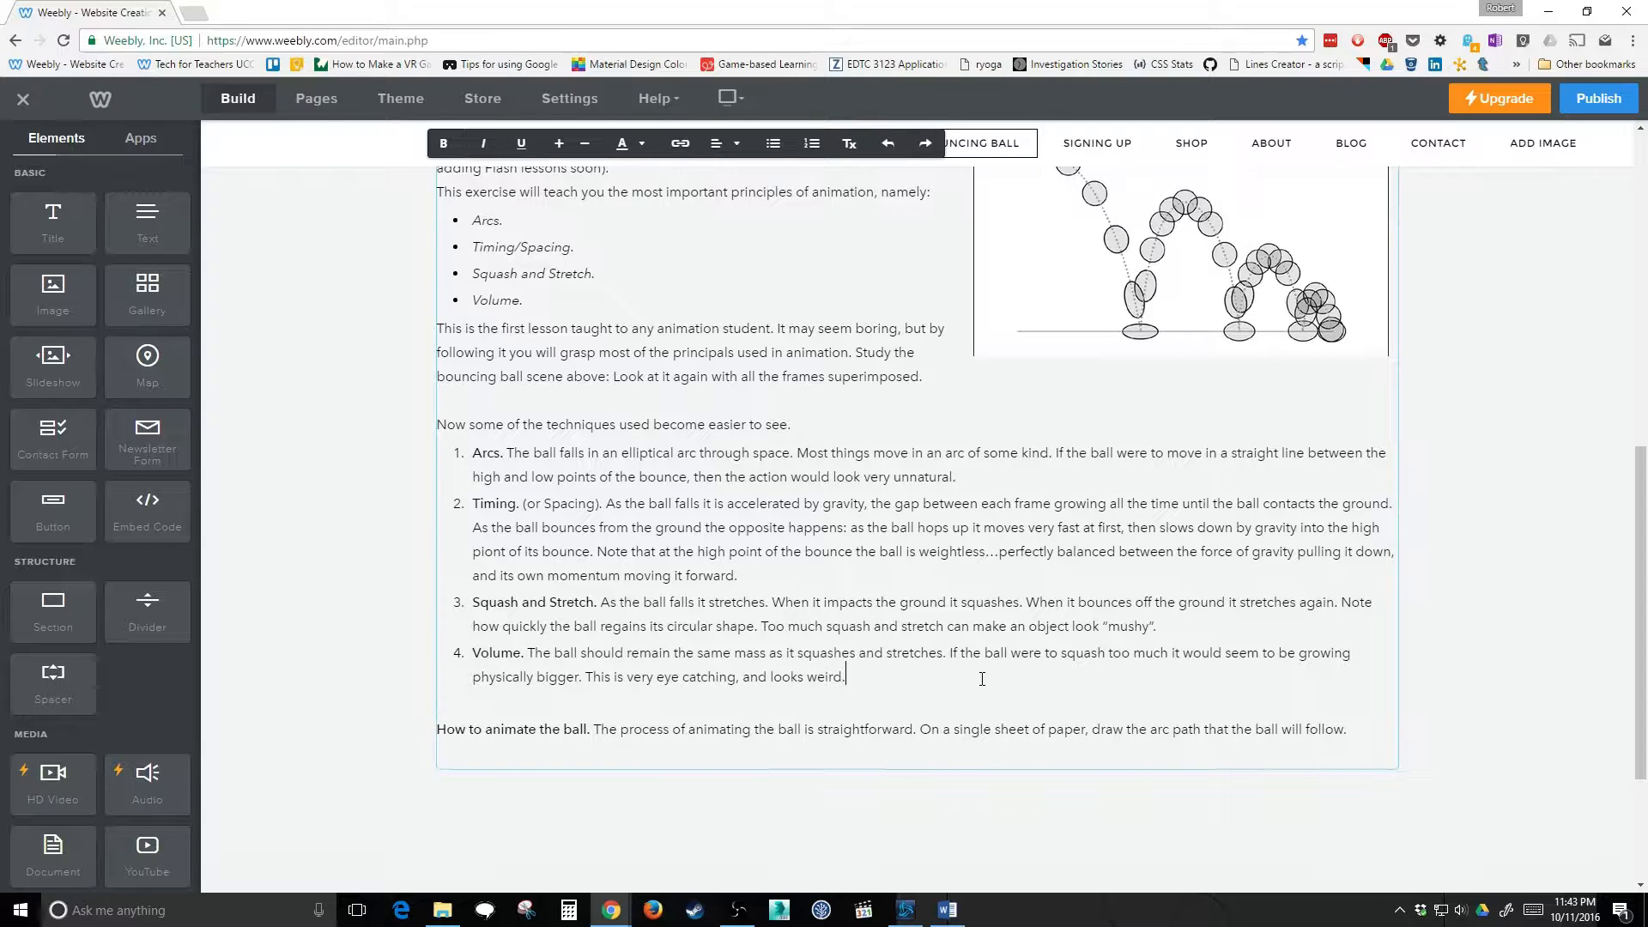
Add a fifth list item reading "new list Item" after Volume and end the list below it.
key("Return")
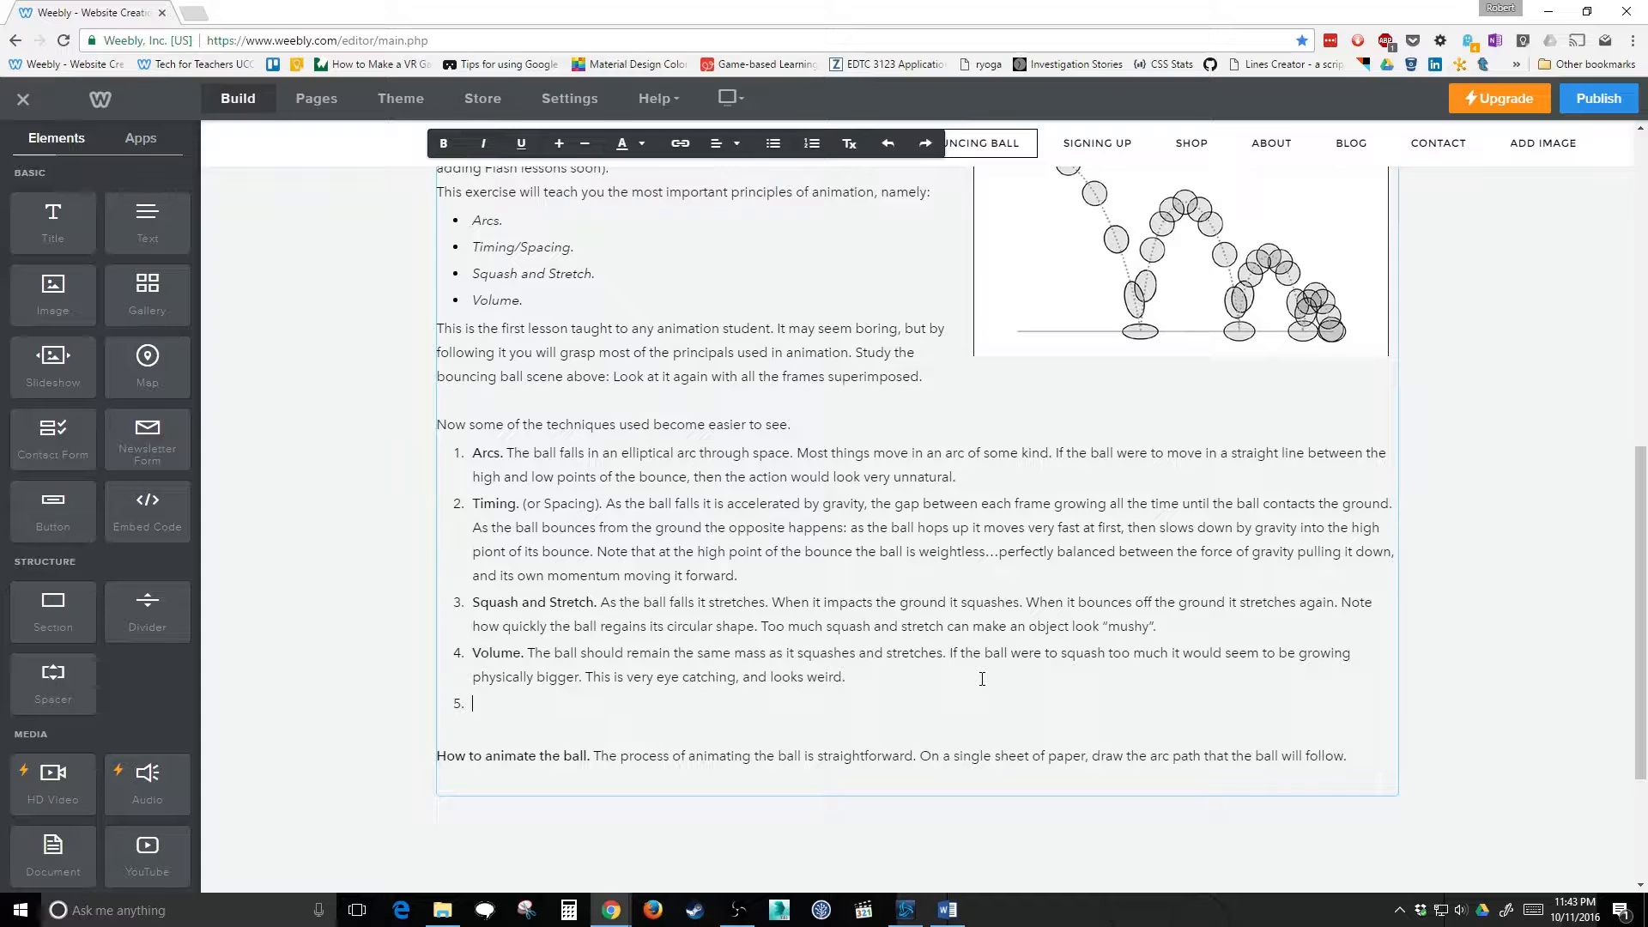
type("new list Item")
key("Return")
key("Return")
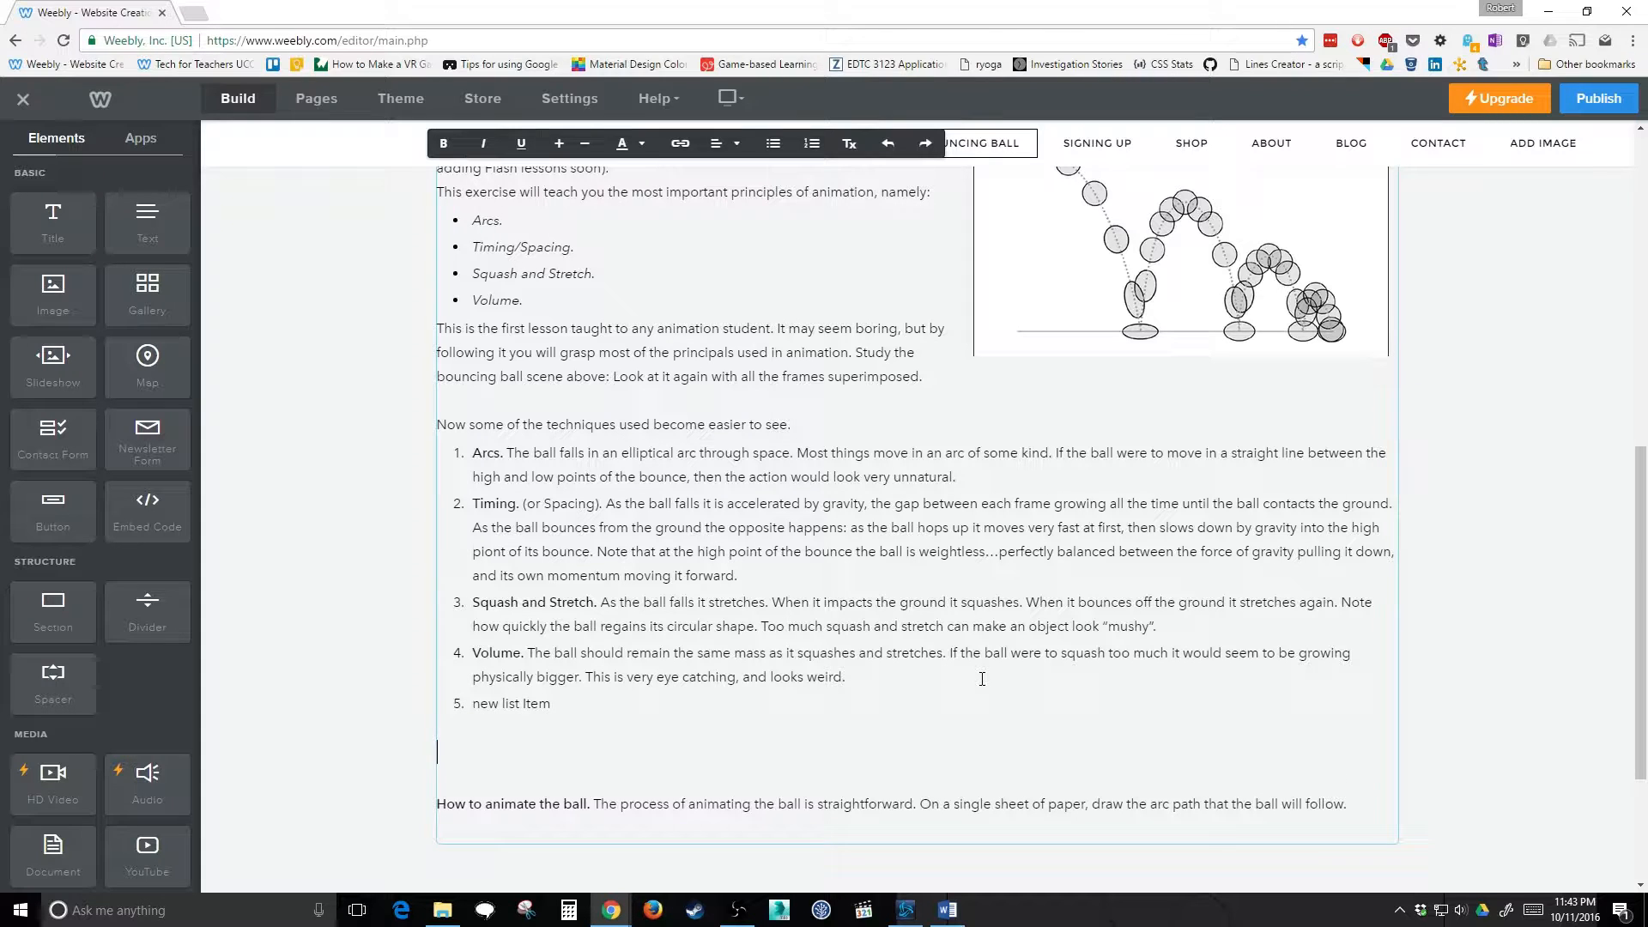
Move the "new list Item" text from the end of the list to a new item between Arcs and Timing.
key("Left")
key("ctrl+shift+Left")
key("ctrl+shift+Left")
key("ctrl+shift+Left")
key("ctrl+c")
key("BackSpace")
left_click(479, 512)
key("Return")
key("Up")
key("ctrl+v")
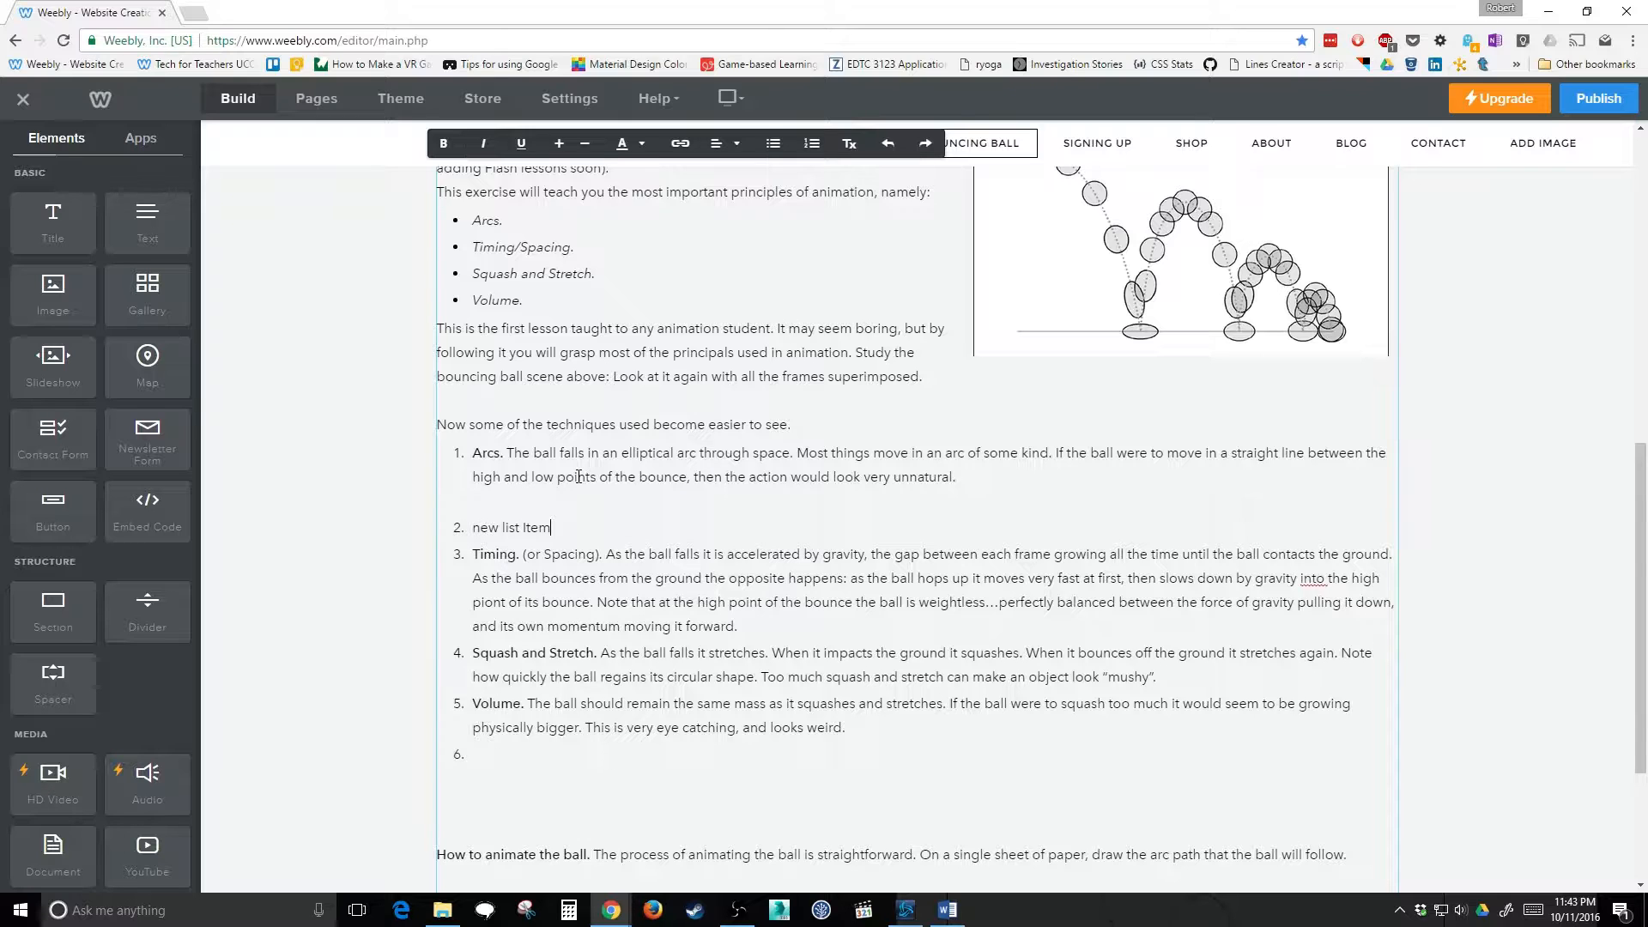
Undo the insertion of the item above Timing and remove the empty fifth list item.
key("ctrl+z")
key("ctrl+z")
left_click(598, 706)
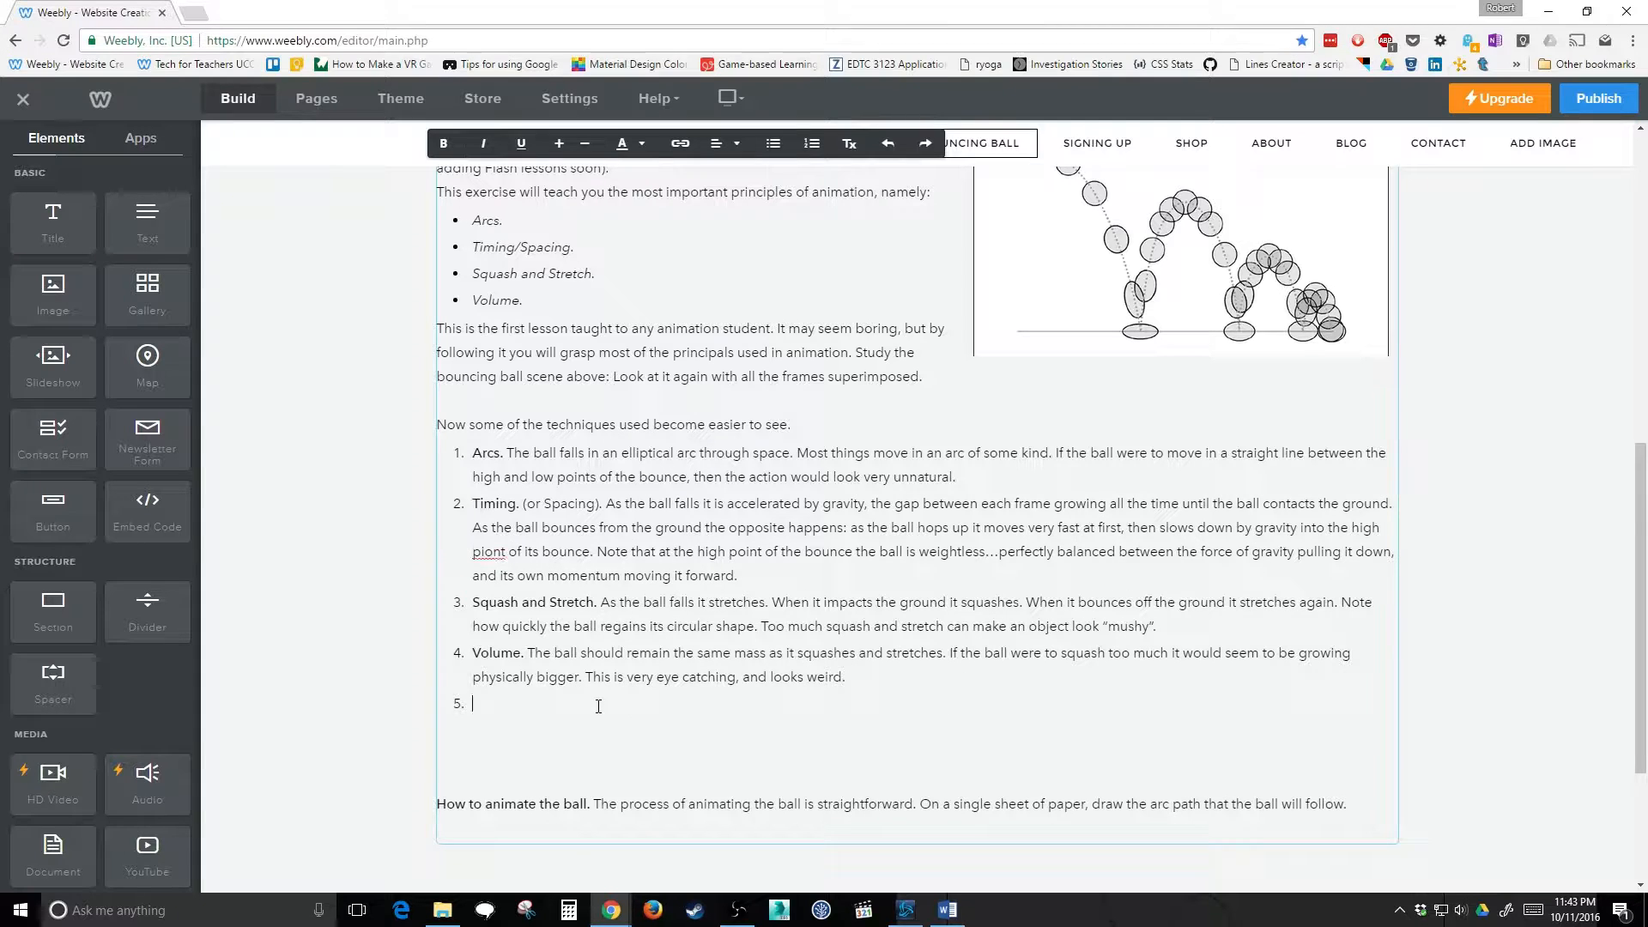
key("BackSpace")
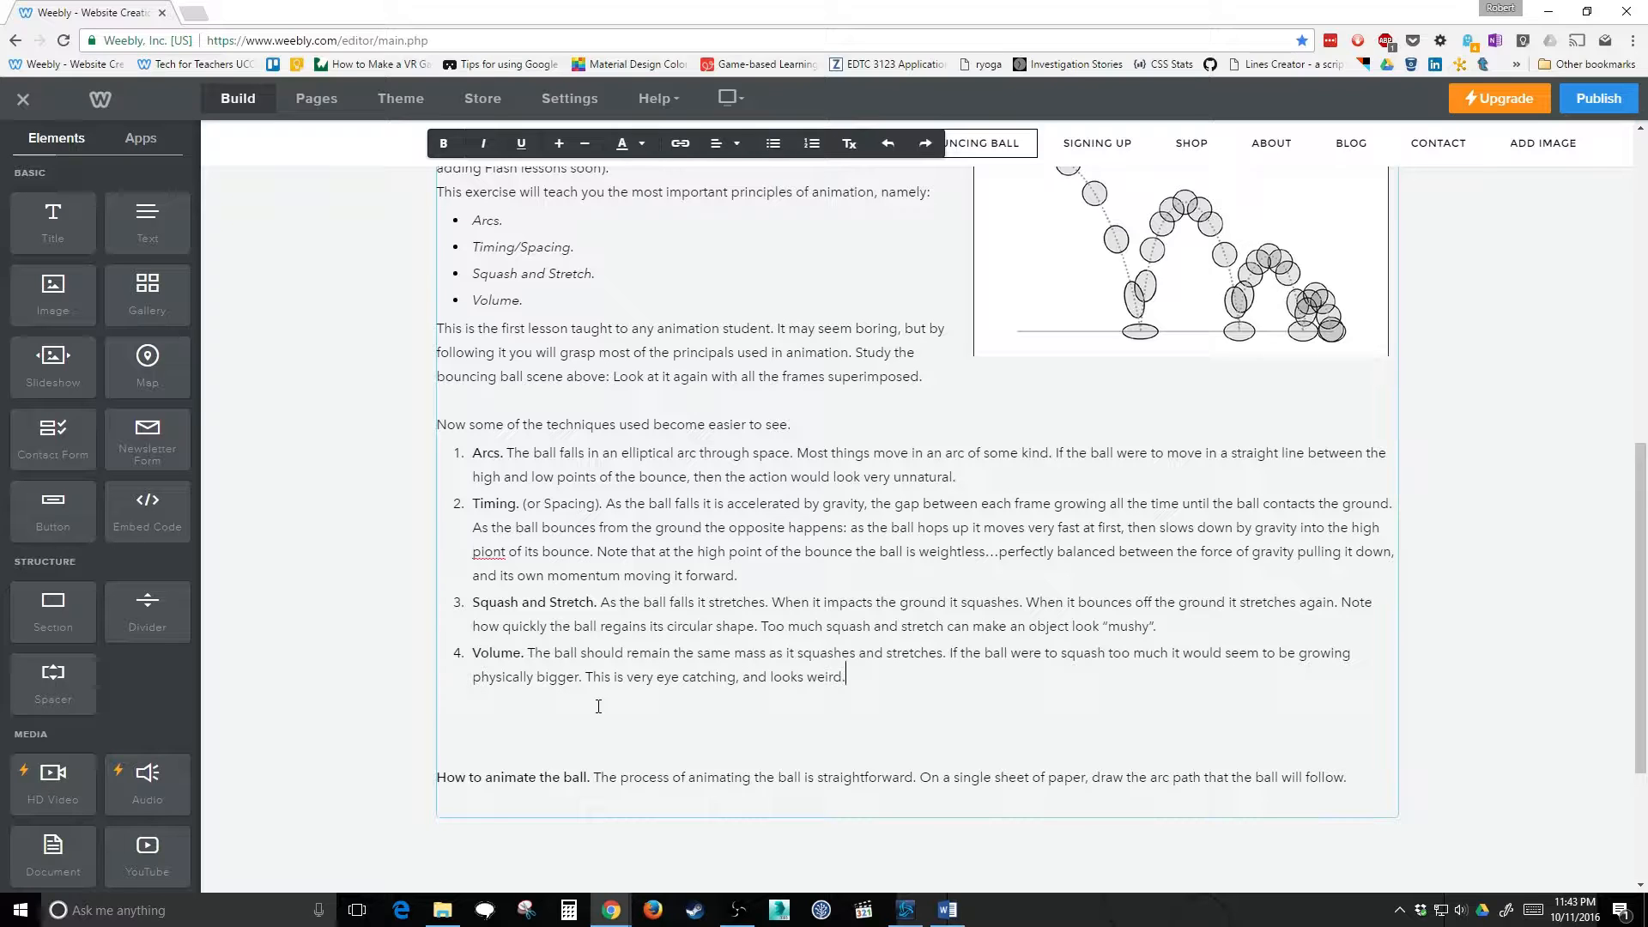
Correct the misspelled "piont" in the Timing item to "point" and leave a single blank line above "How to animate the ball.".
right_click(496, 551)
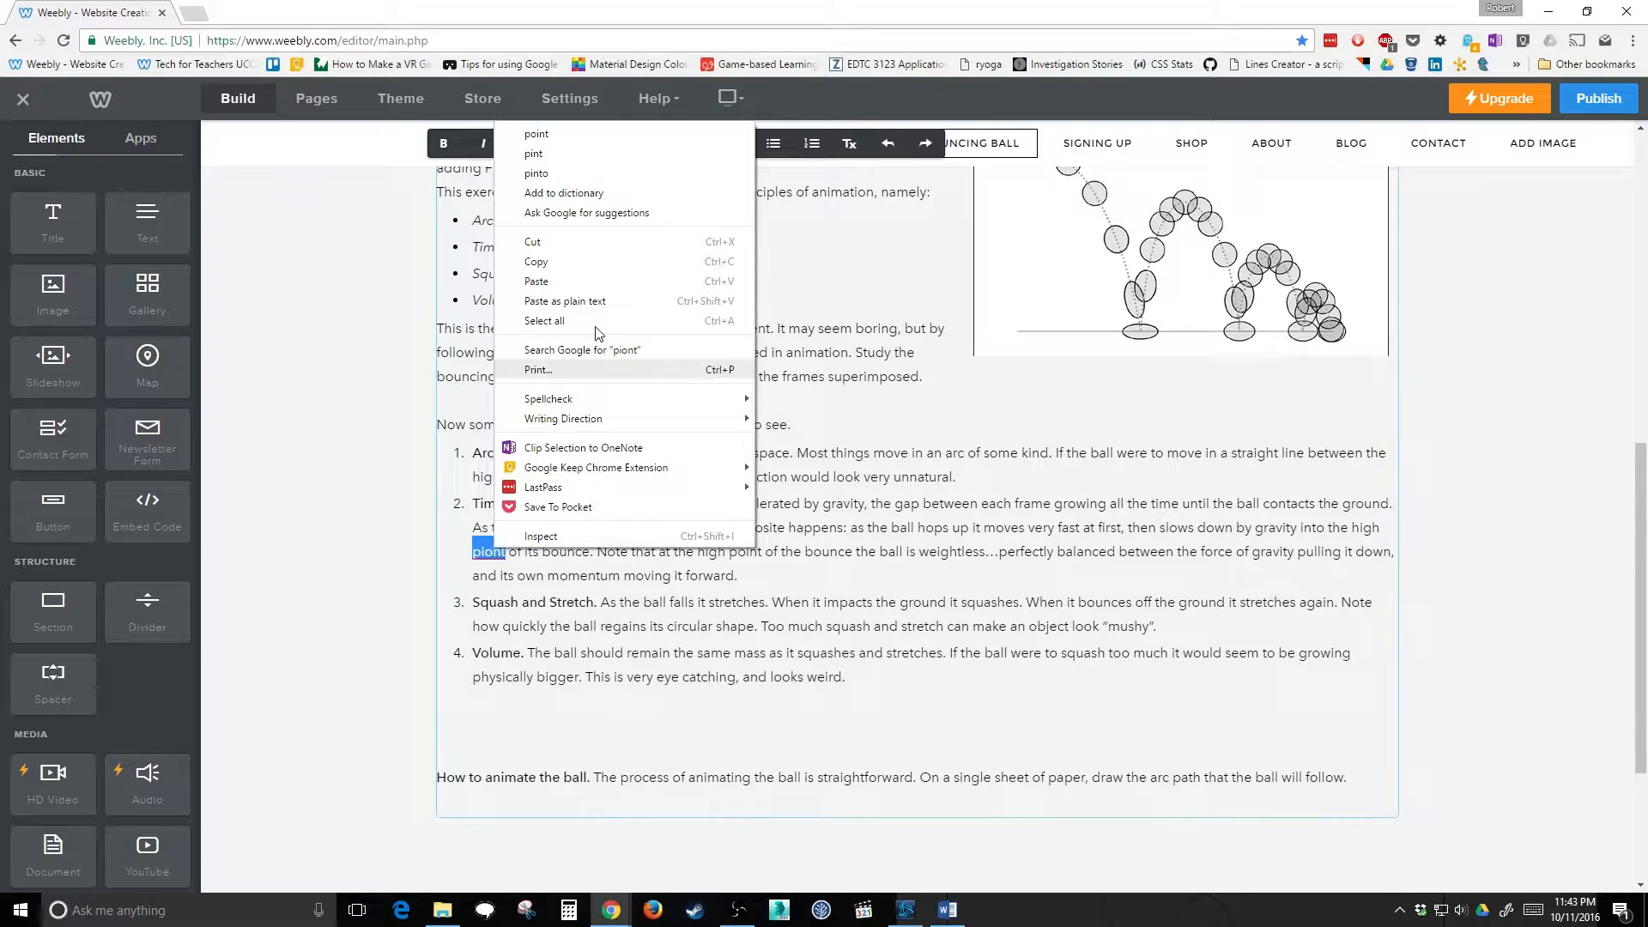
left_click(599, 130)
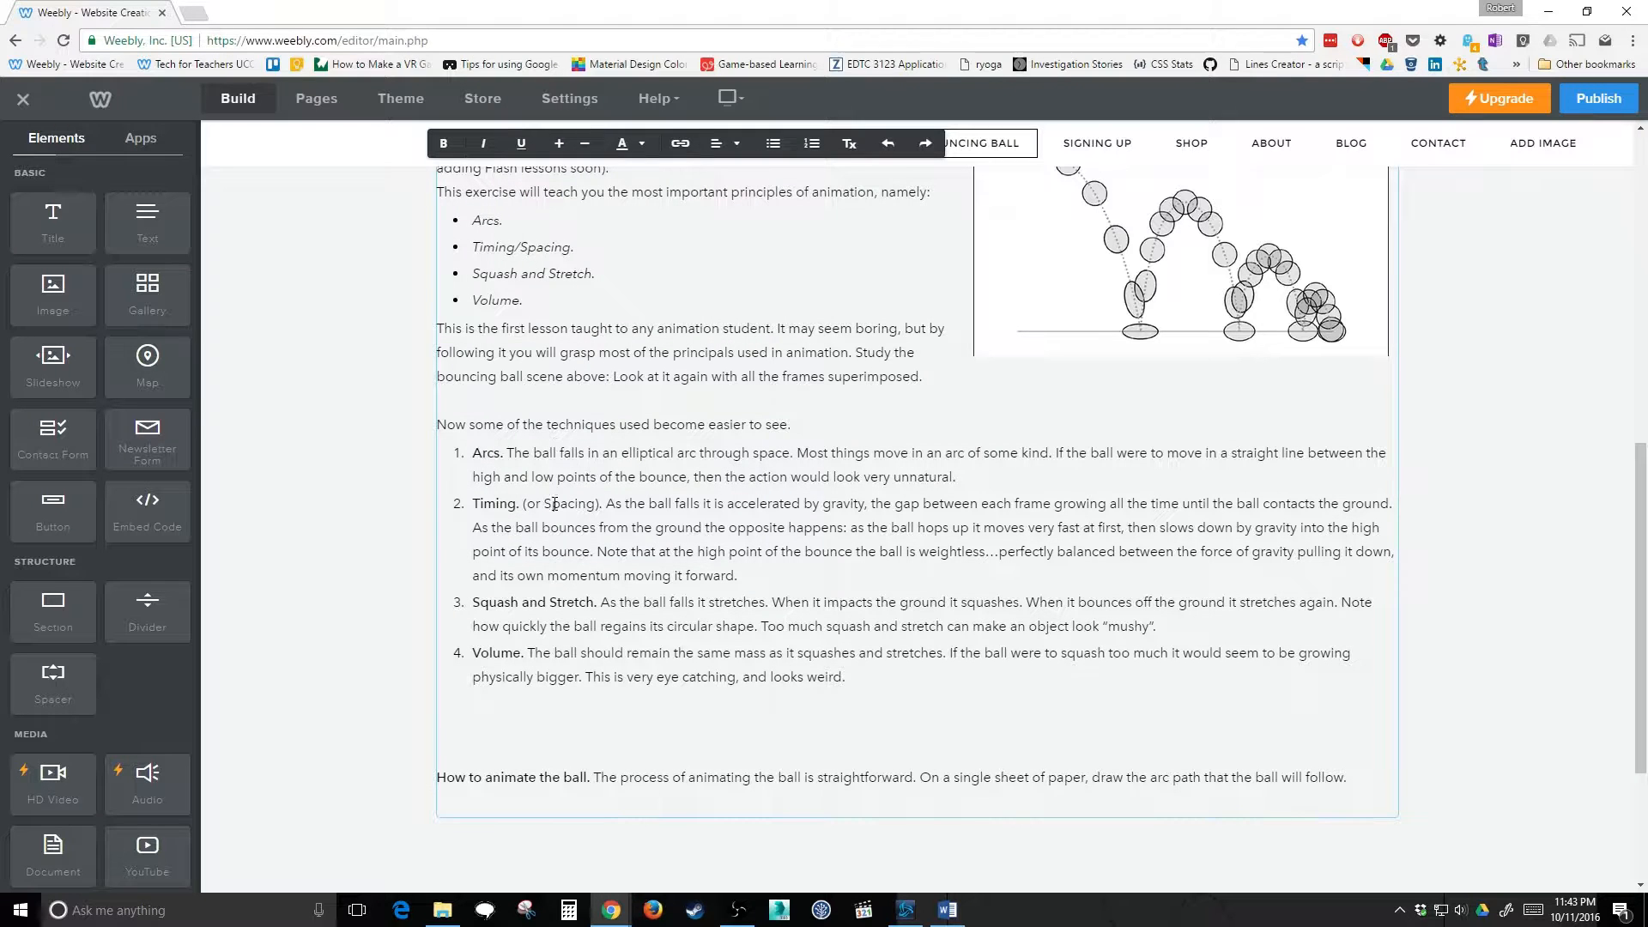
left_click(904, 713)
key("Delete")
key("Delete")
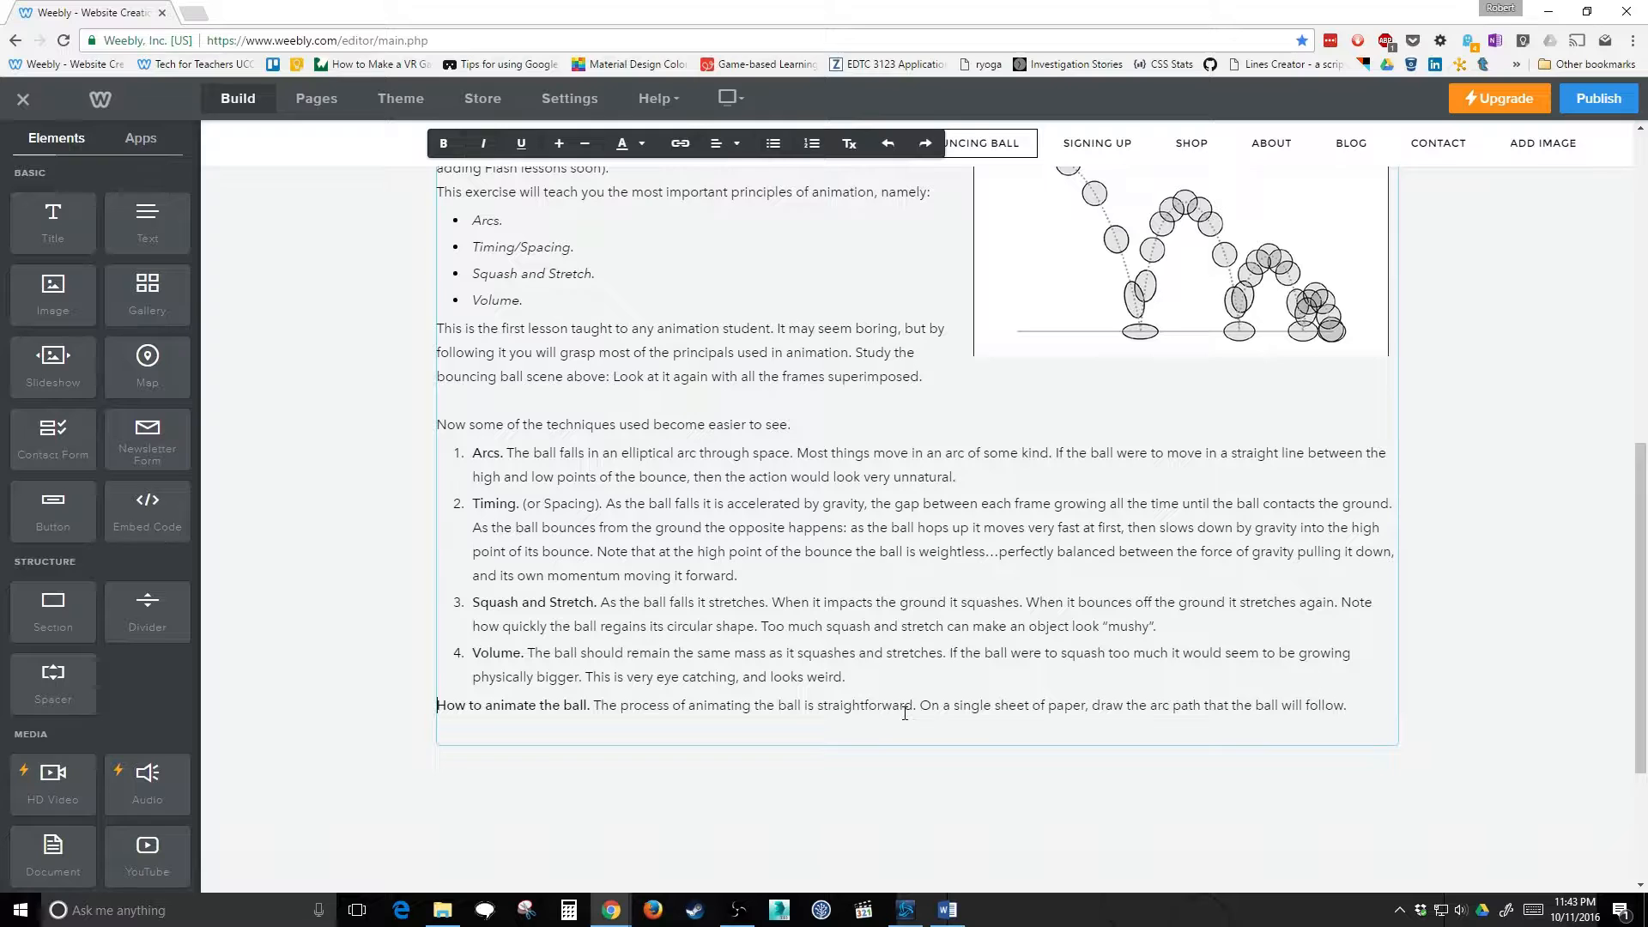
key("Return")
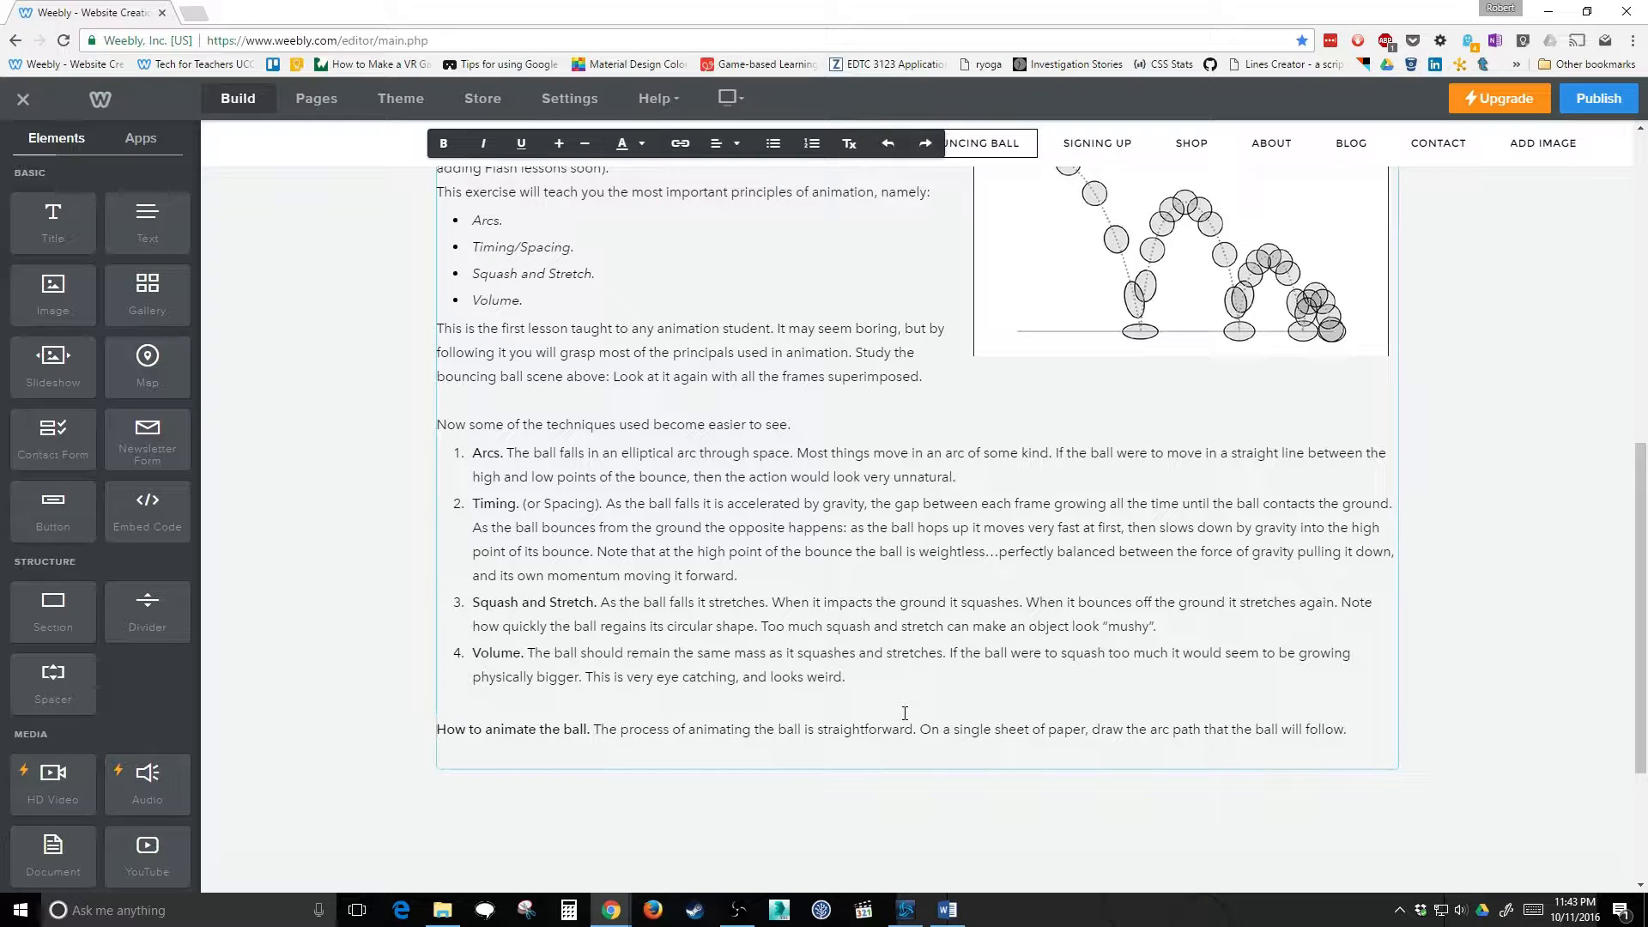
Check in the Word document which image follows the "How to animate the ball." paragraph, and return to the Weebly editor.
left_click(947, 910)
scroll(1173, 702, "down", 5)
left_click(1155, 678)
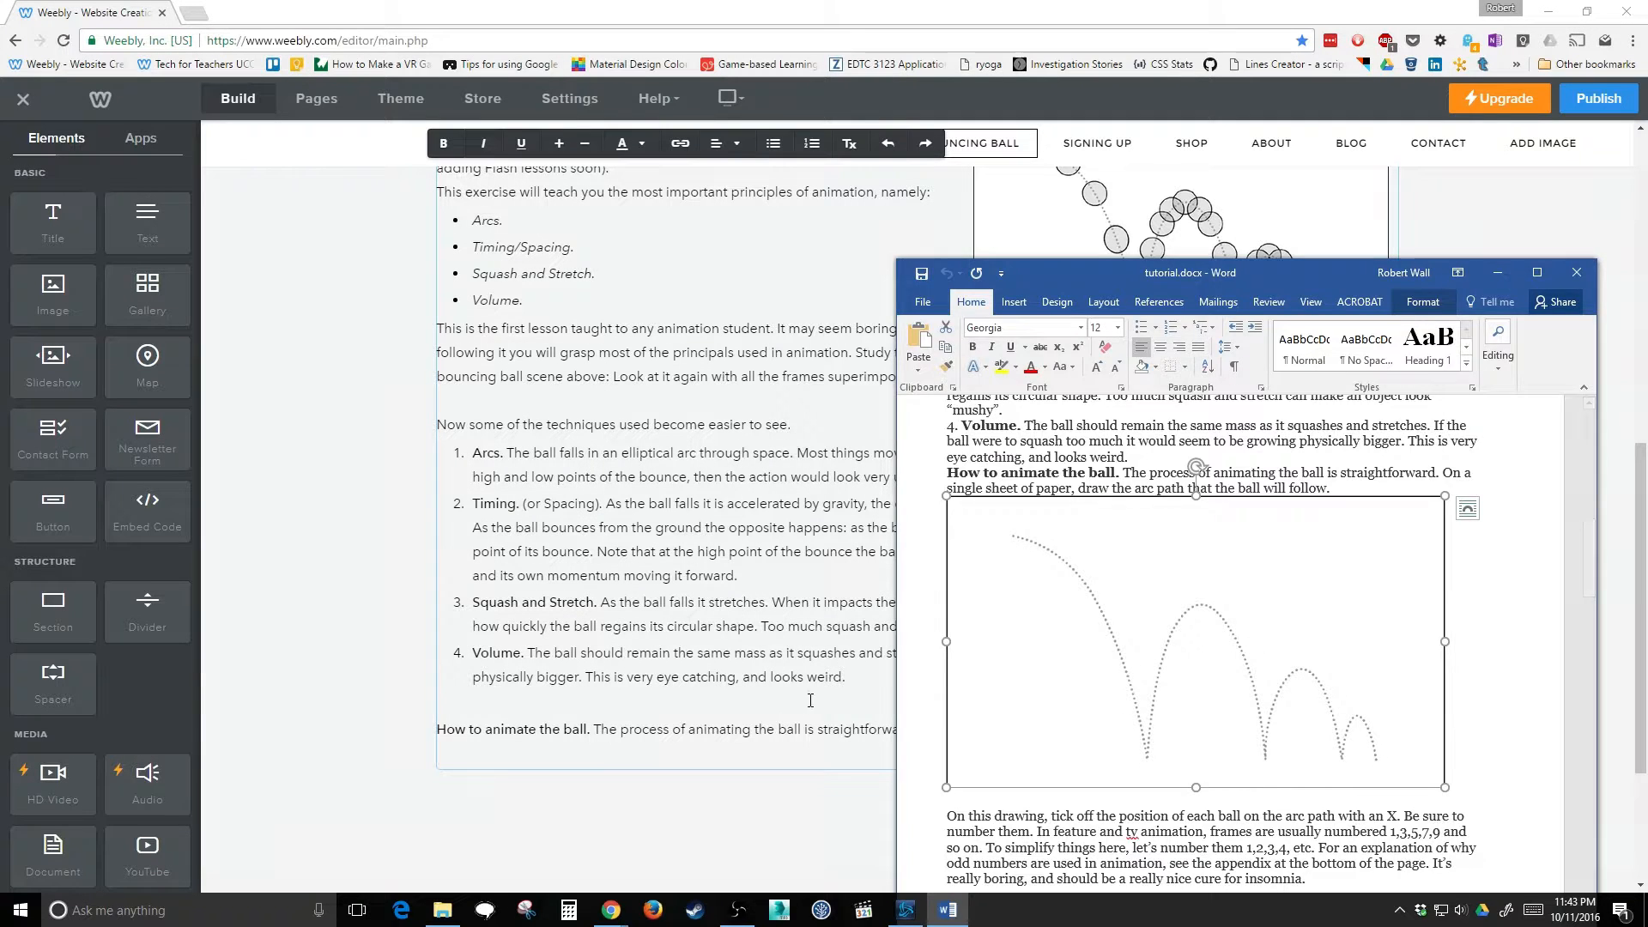
key("alt+Tab")
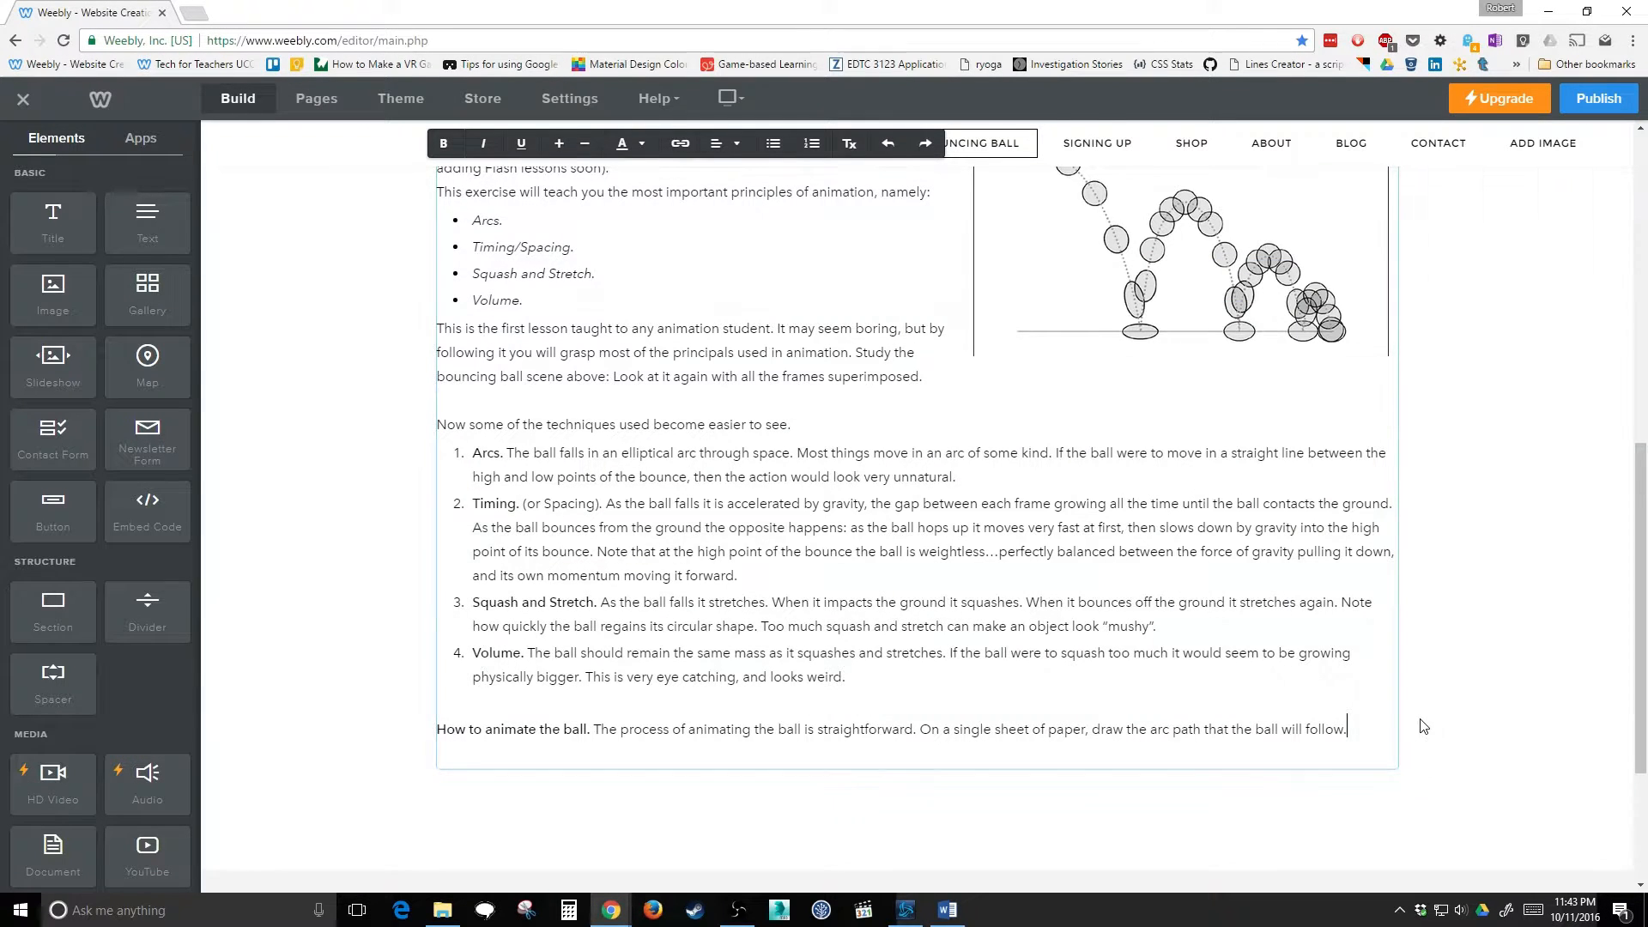
left_click_drag(53, 296, 1408, 344)
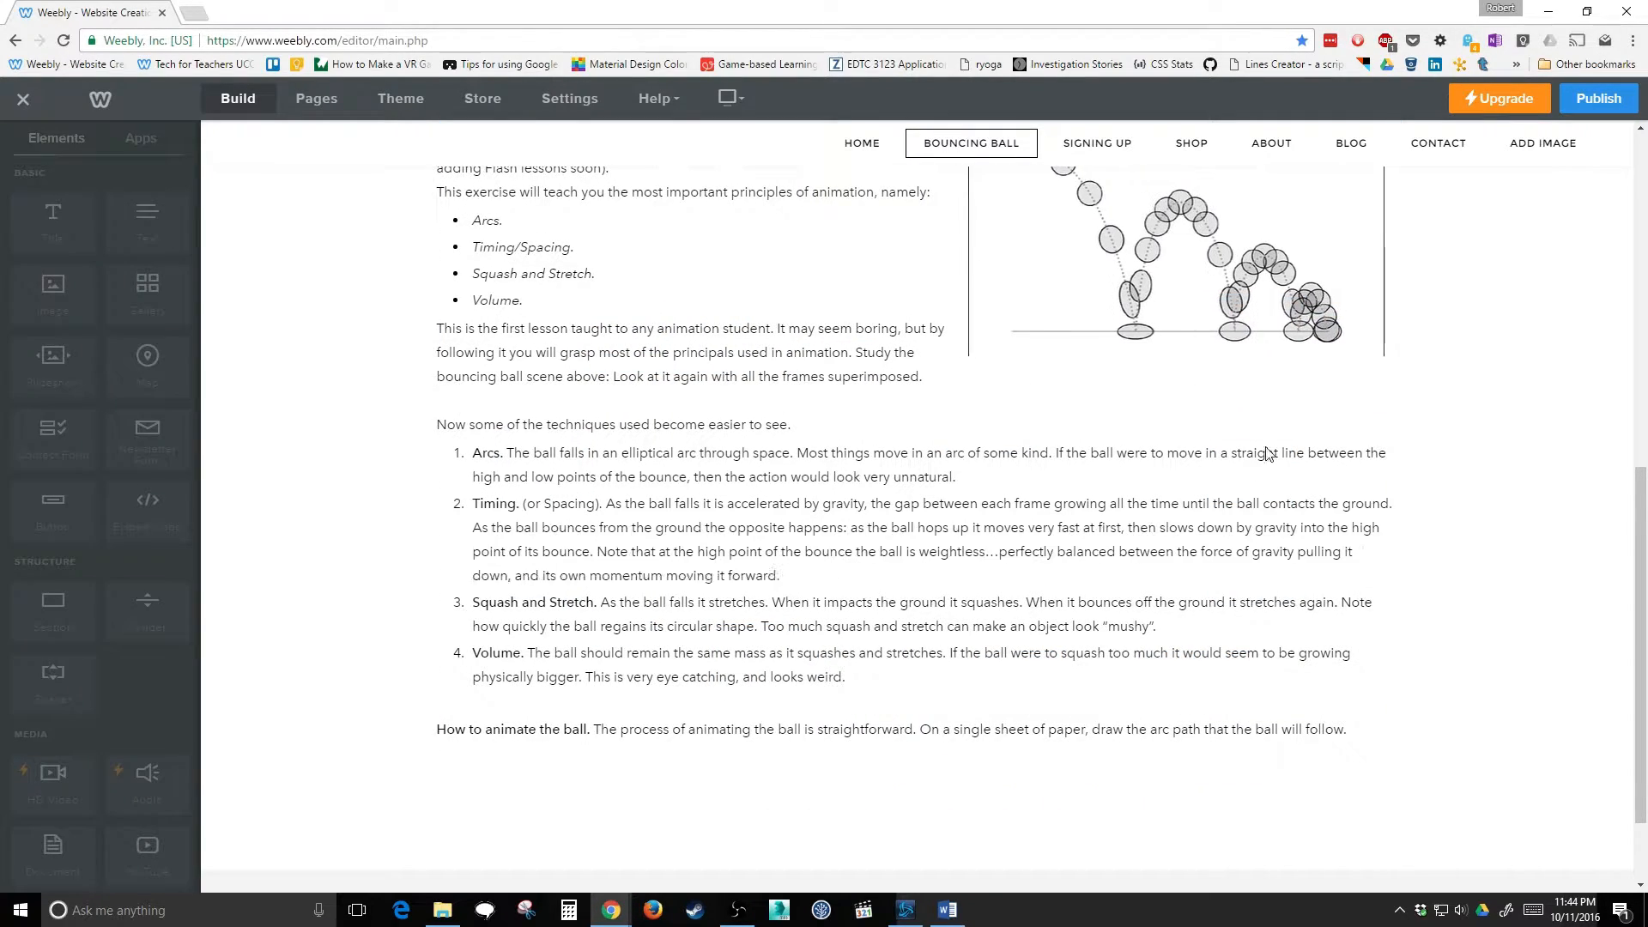
scroll(828, 488, "up", 4)
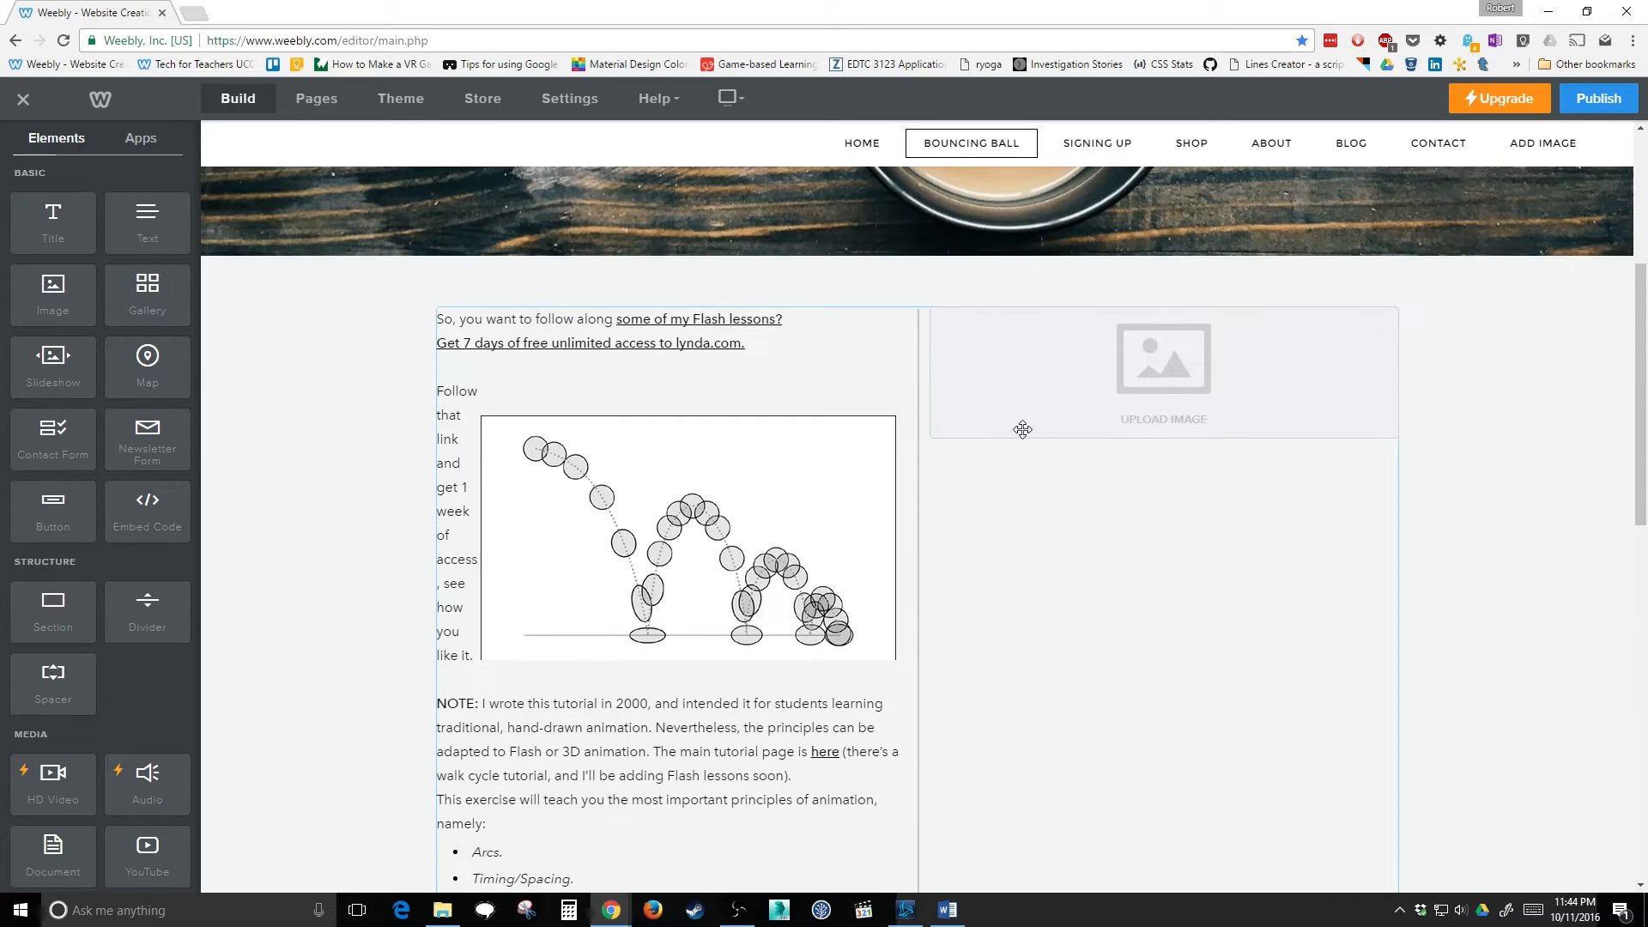
left_click(1130, 390)
left_click(1193, 206)
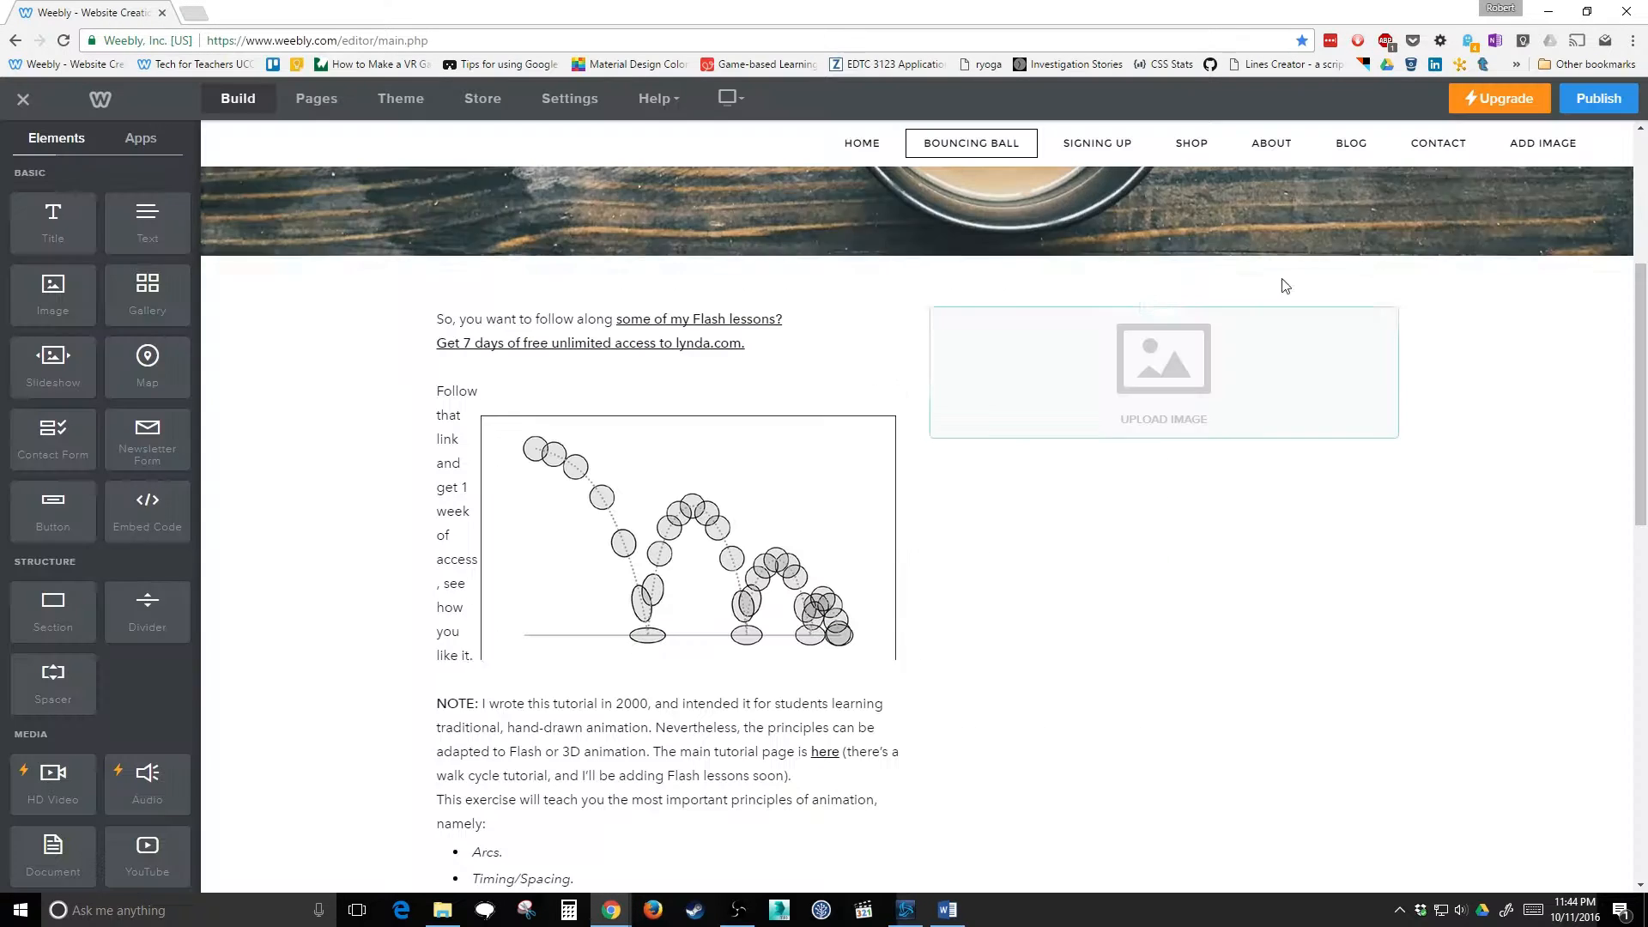
left_click_drag(1134, 377, 1057, 421)
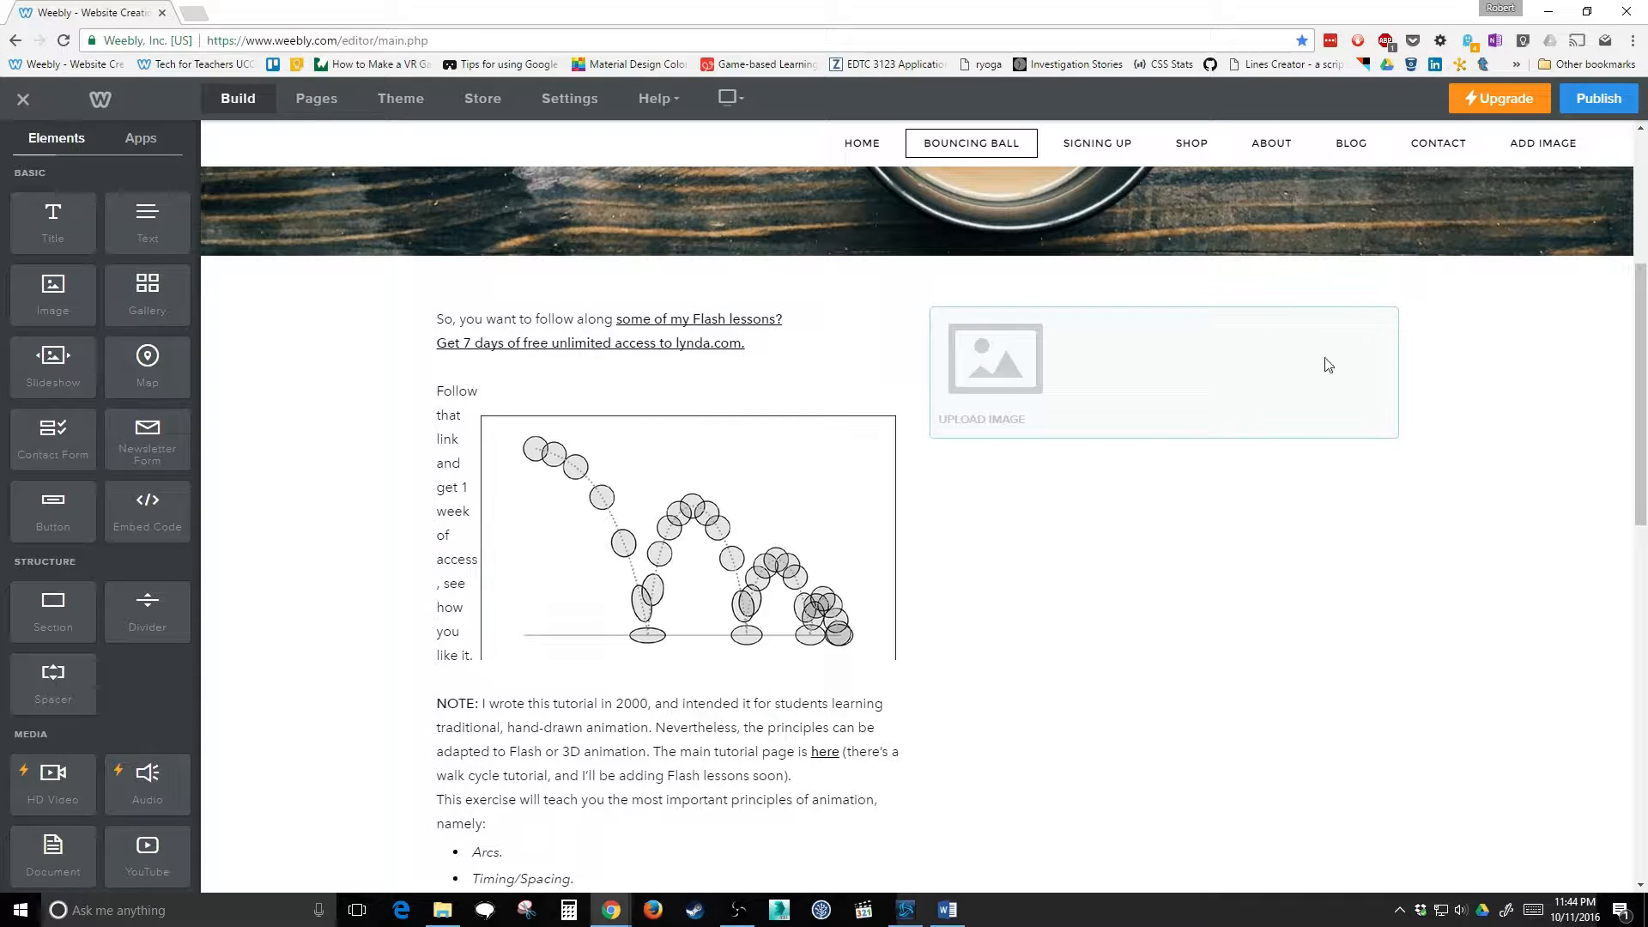
left_click(1047, 339)
left_click(1193, 206)
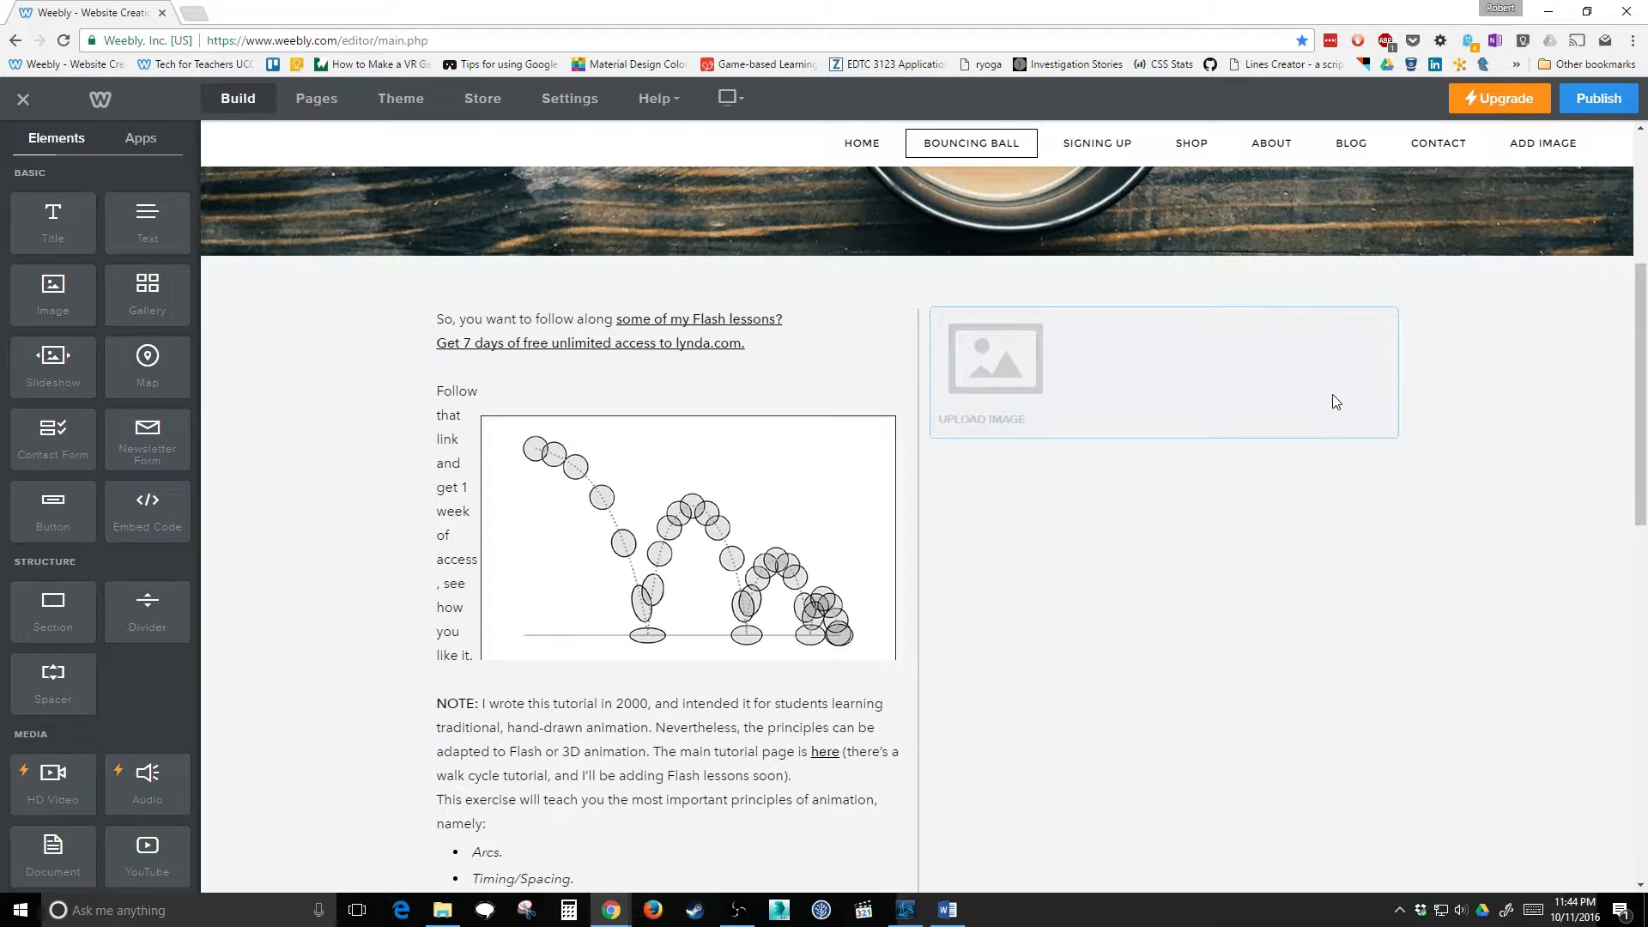
left_click(1038, 350)
left_click(1193, 206)
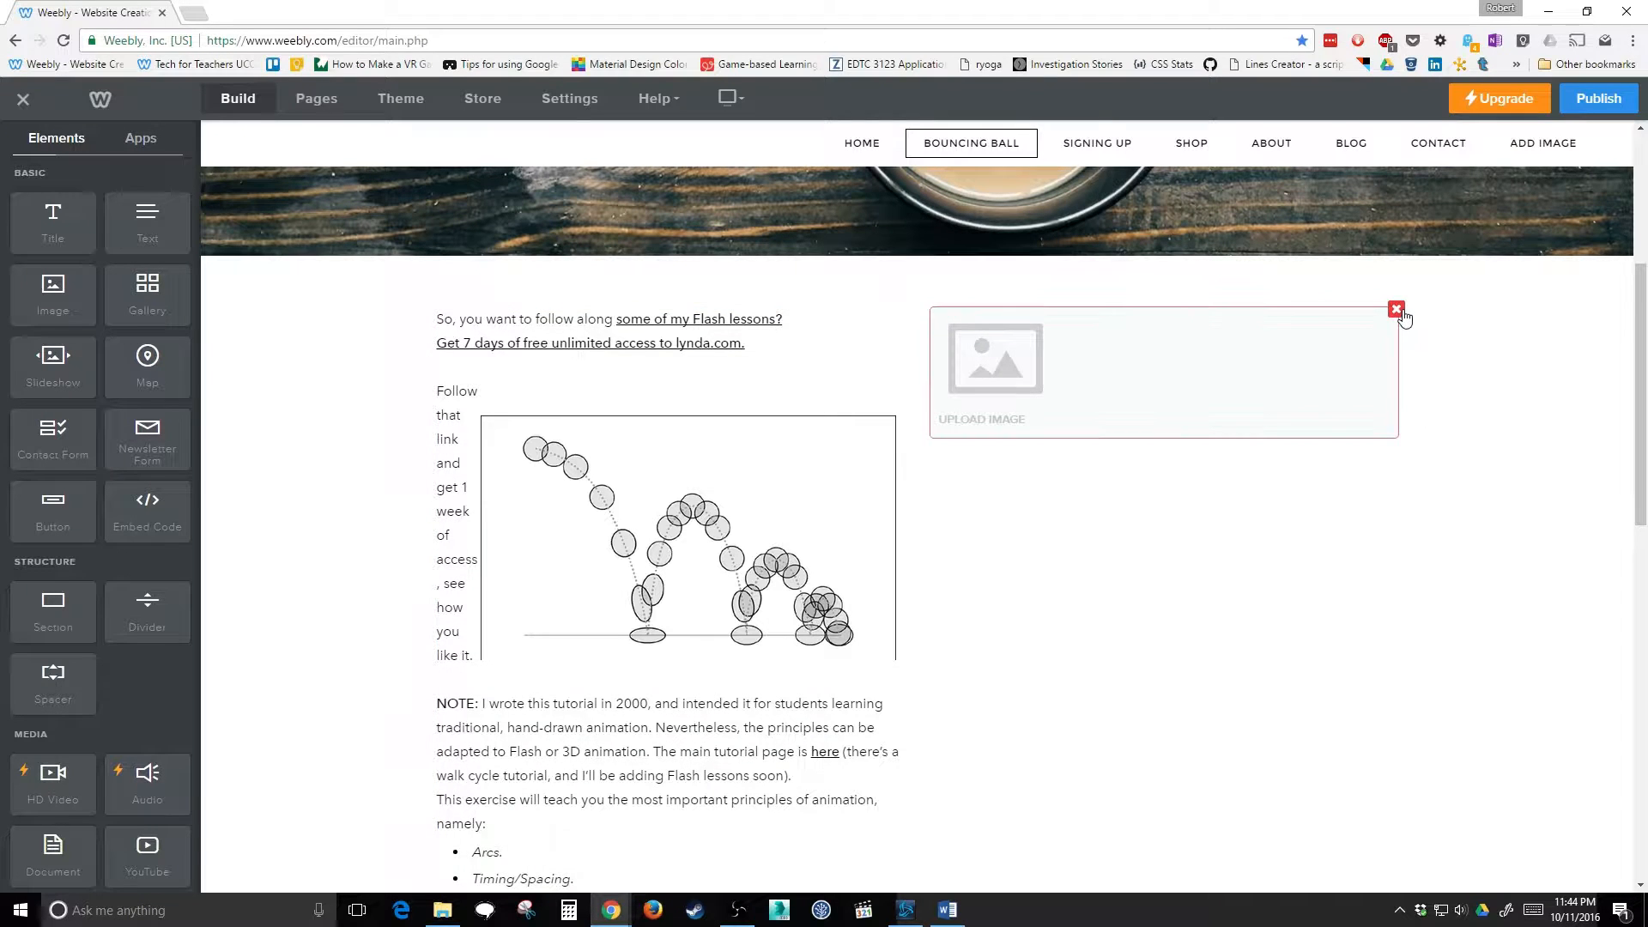
left_click(1399, 313)
left_click(1361, 258)
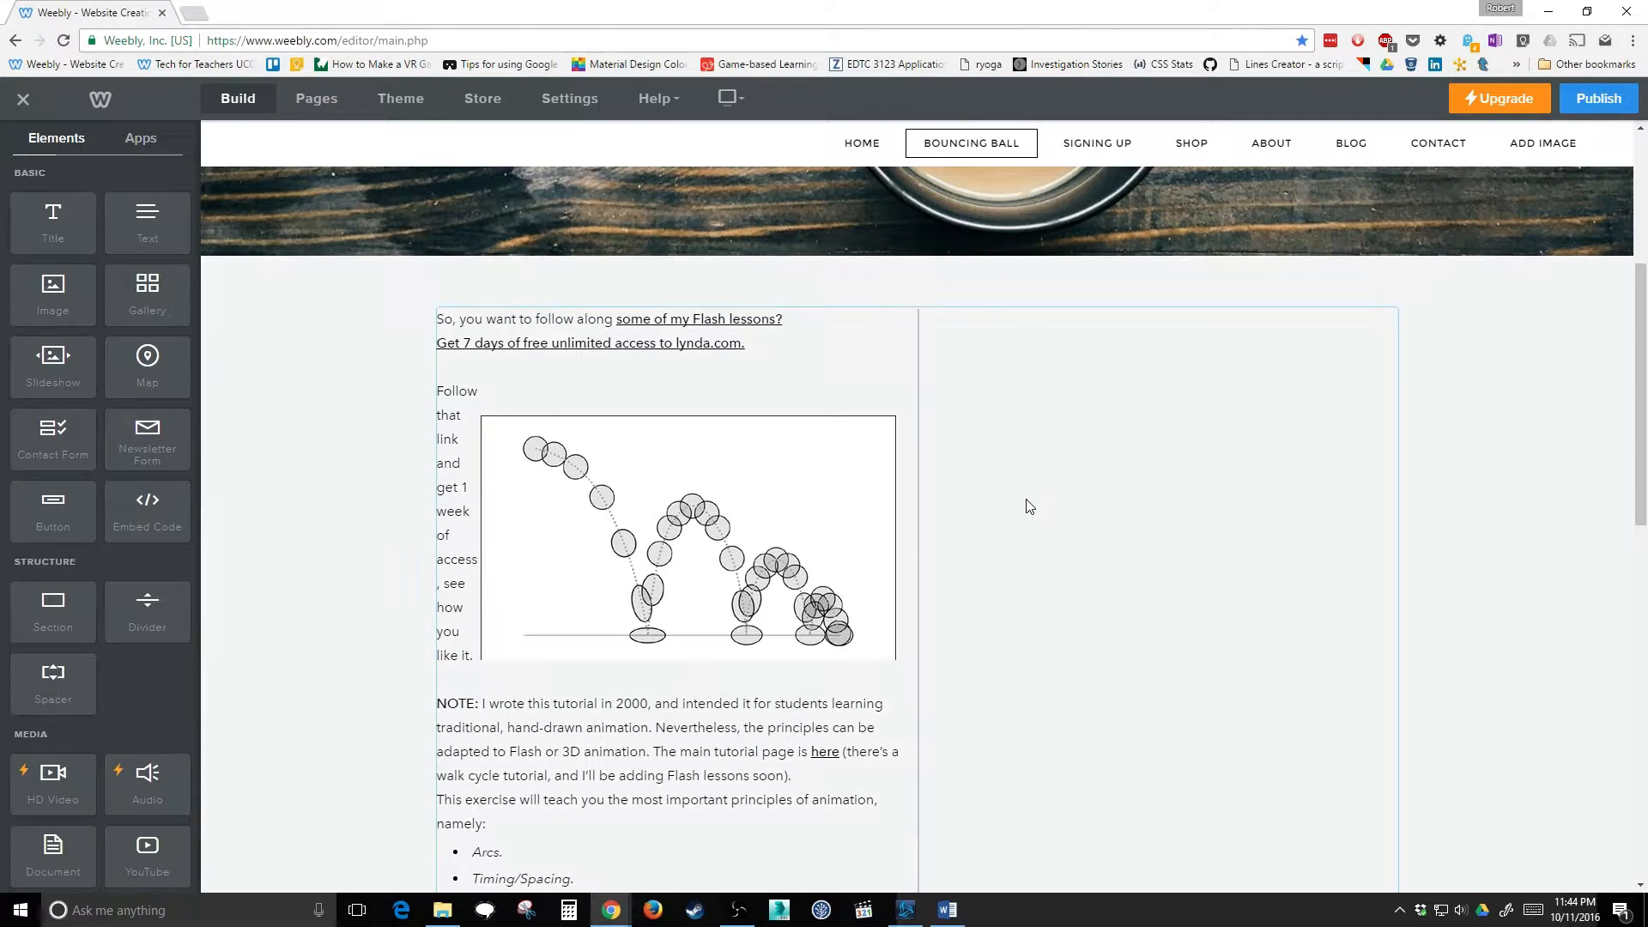
left_click_drag(889, 482, 923, 487)
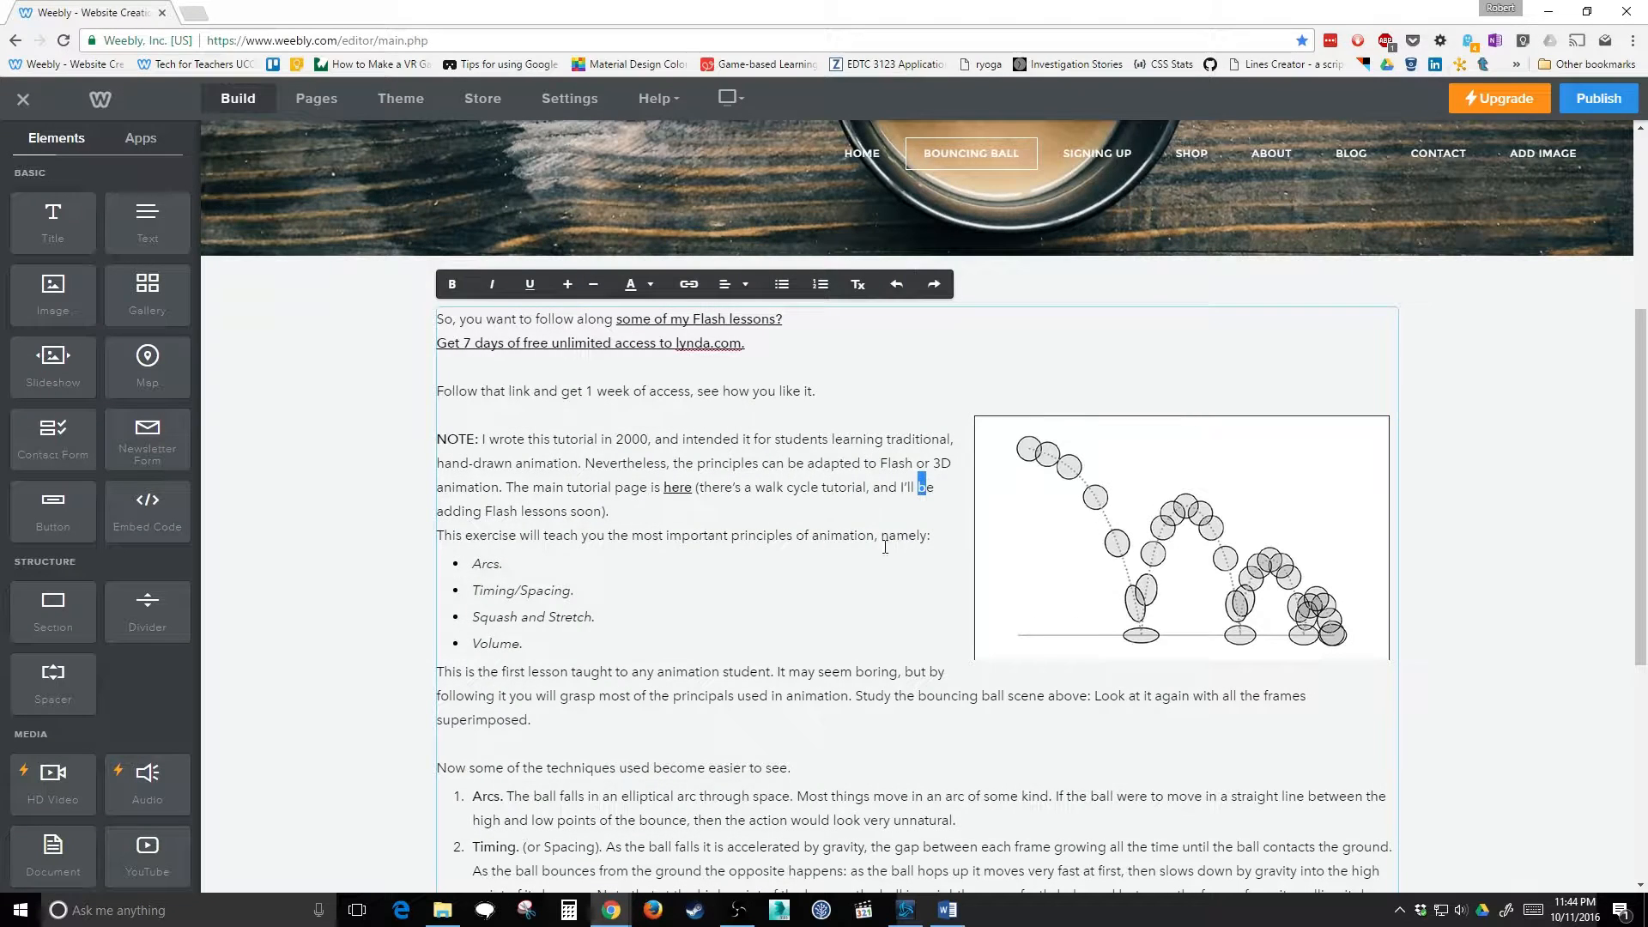
Add a text element below the tutorial text and move the "How to animate the ball." paragraph into it, removing the leftover blank lines.
scroll(885, 547, "down", 5)
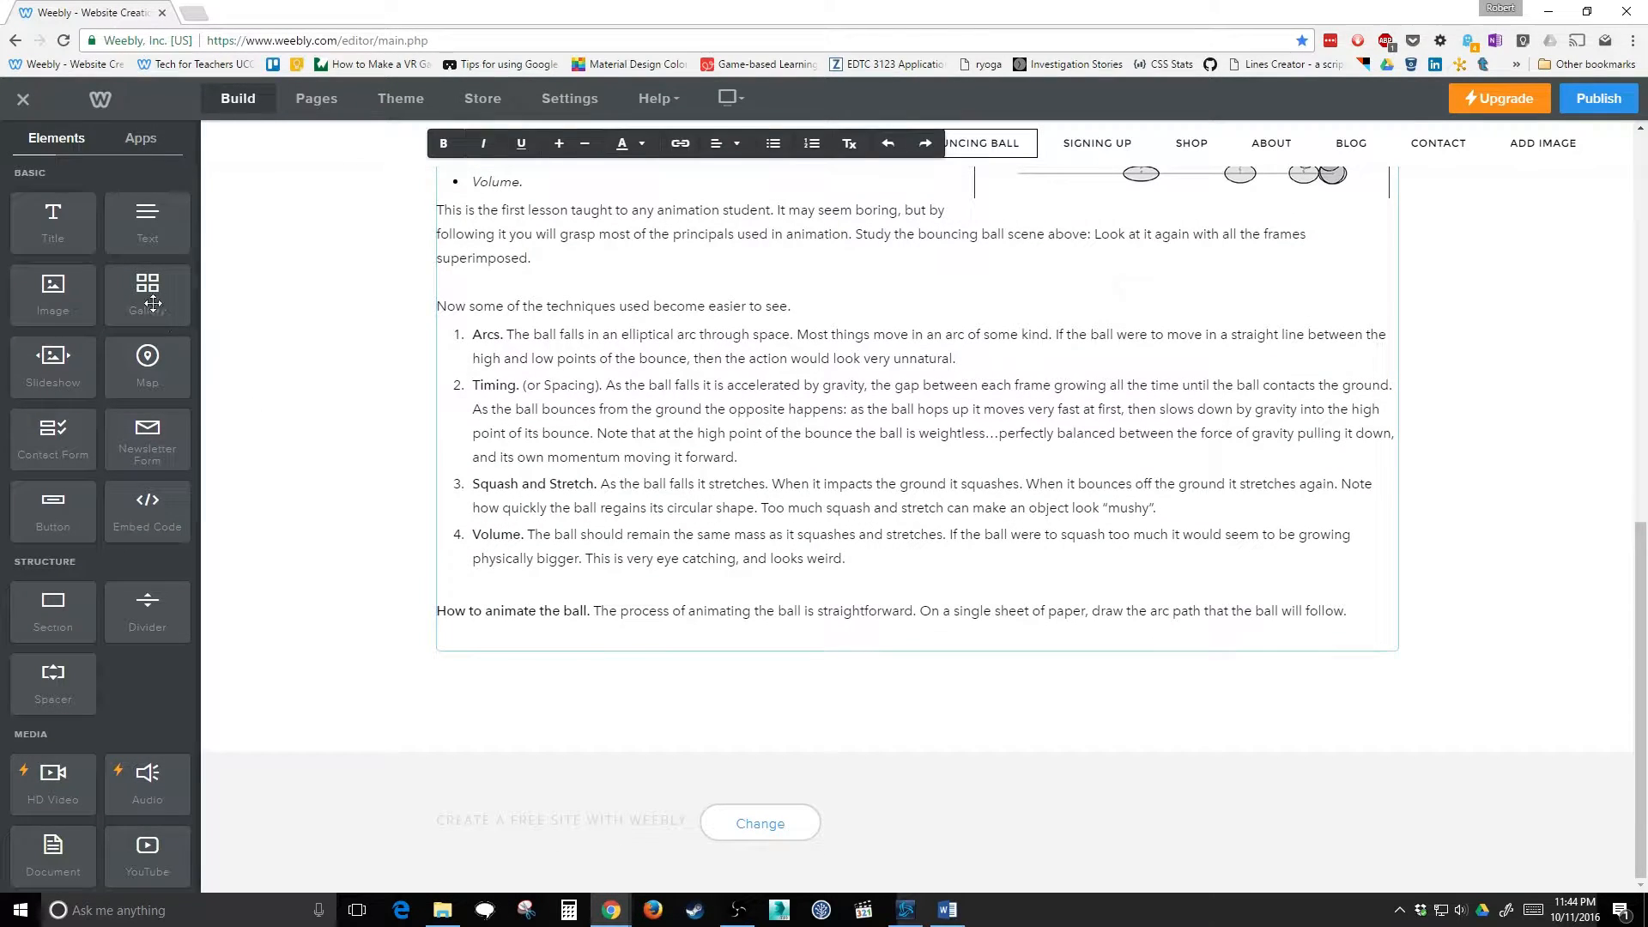
left_click_drag(151, 231, 553, 740)
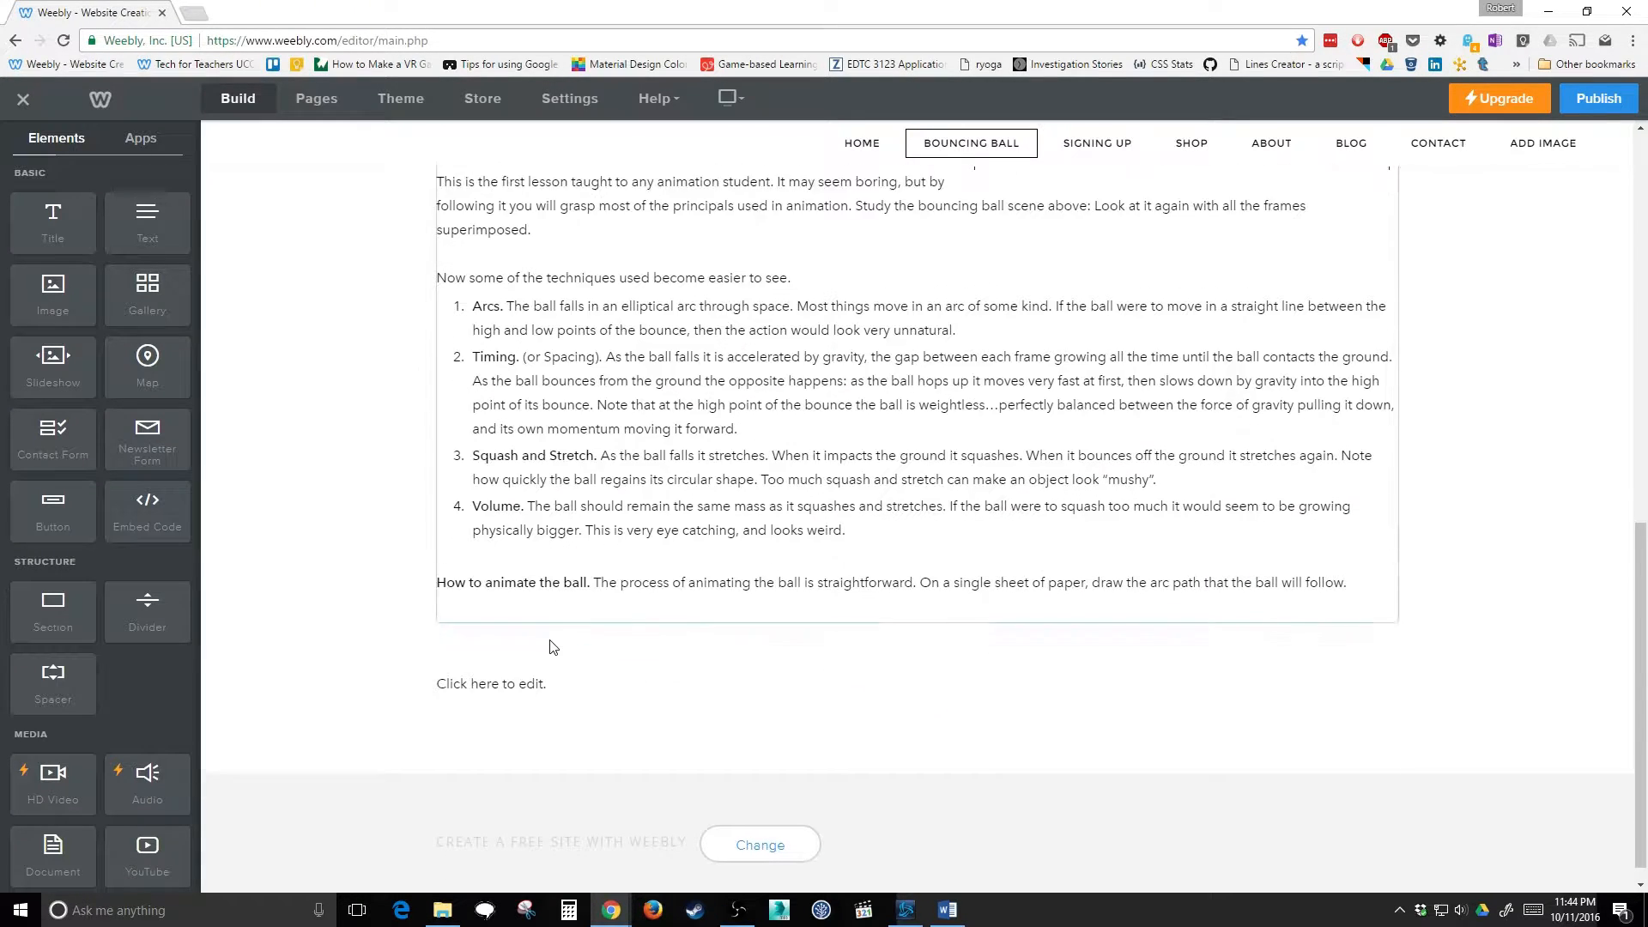
left_click(562, 560)
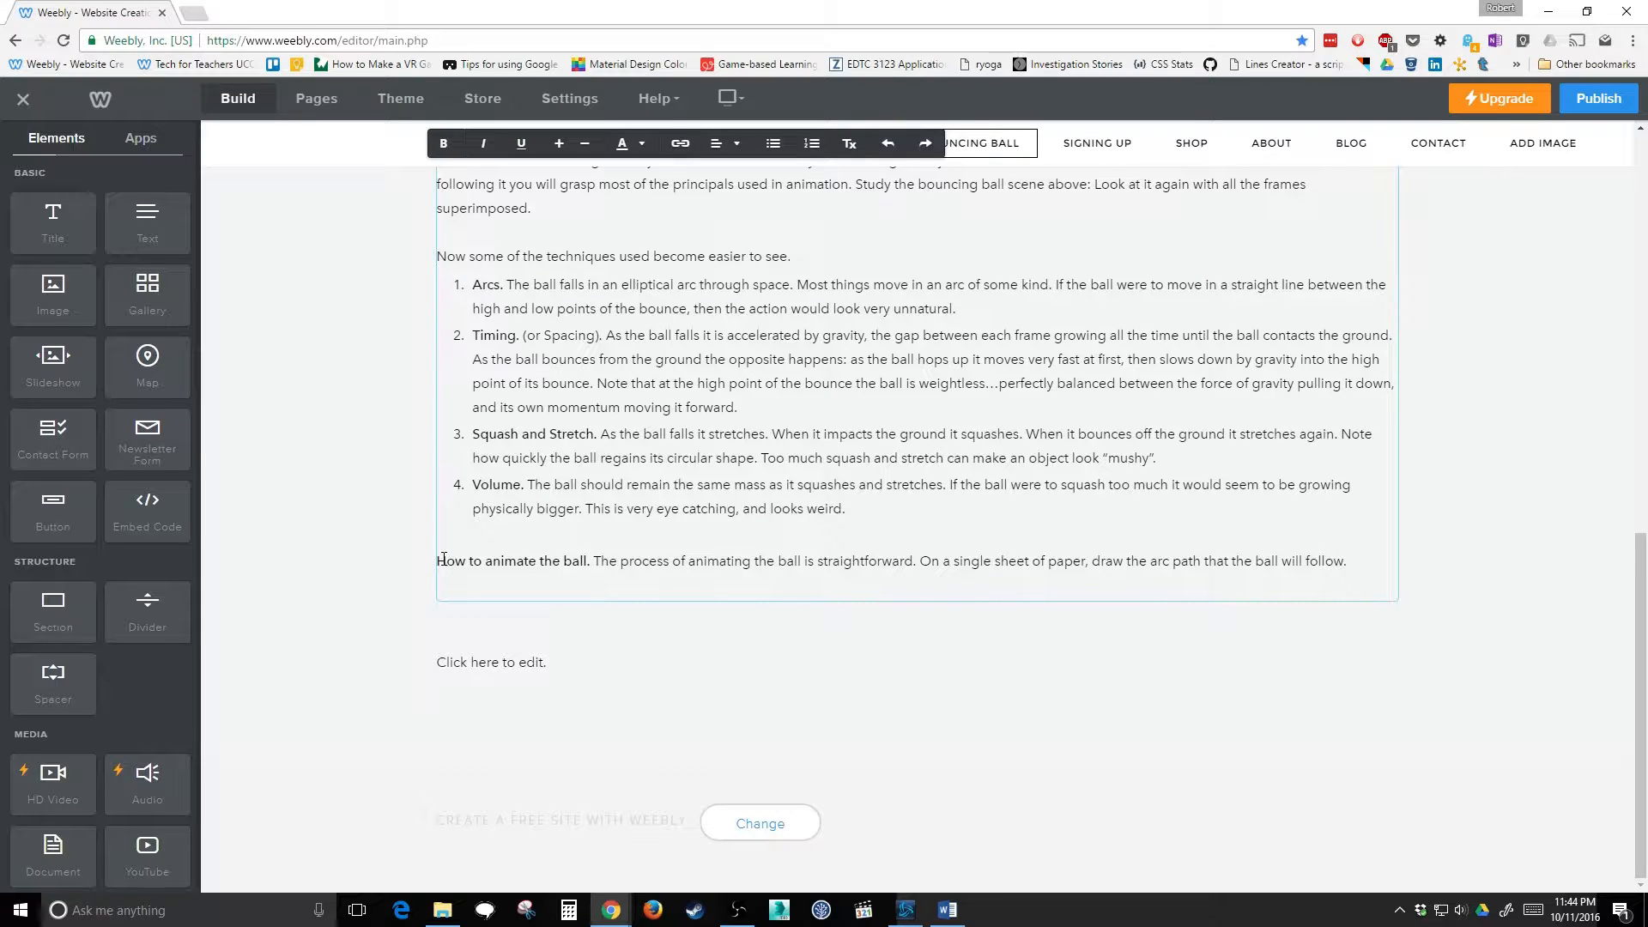
left_click_drag(440, 560, 1360, 574)
key("ctrl+c")
key("BackSpace")
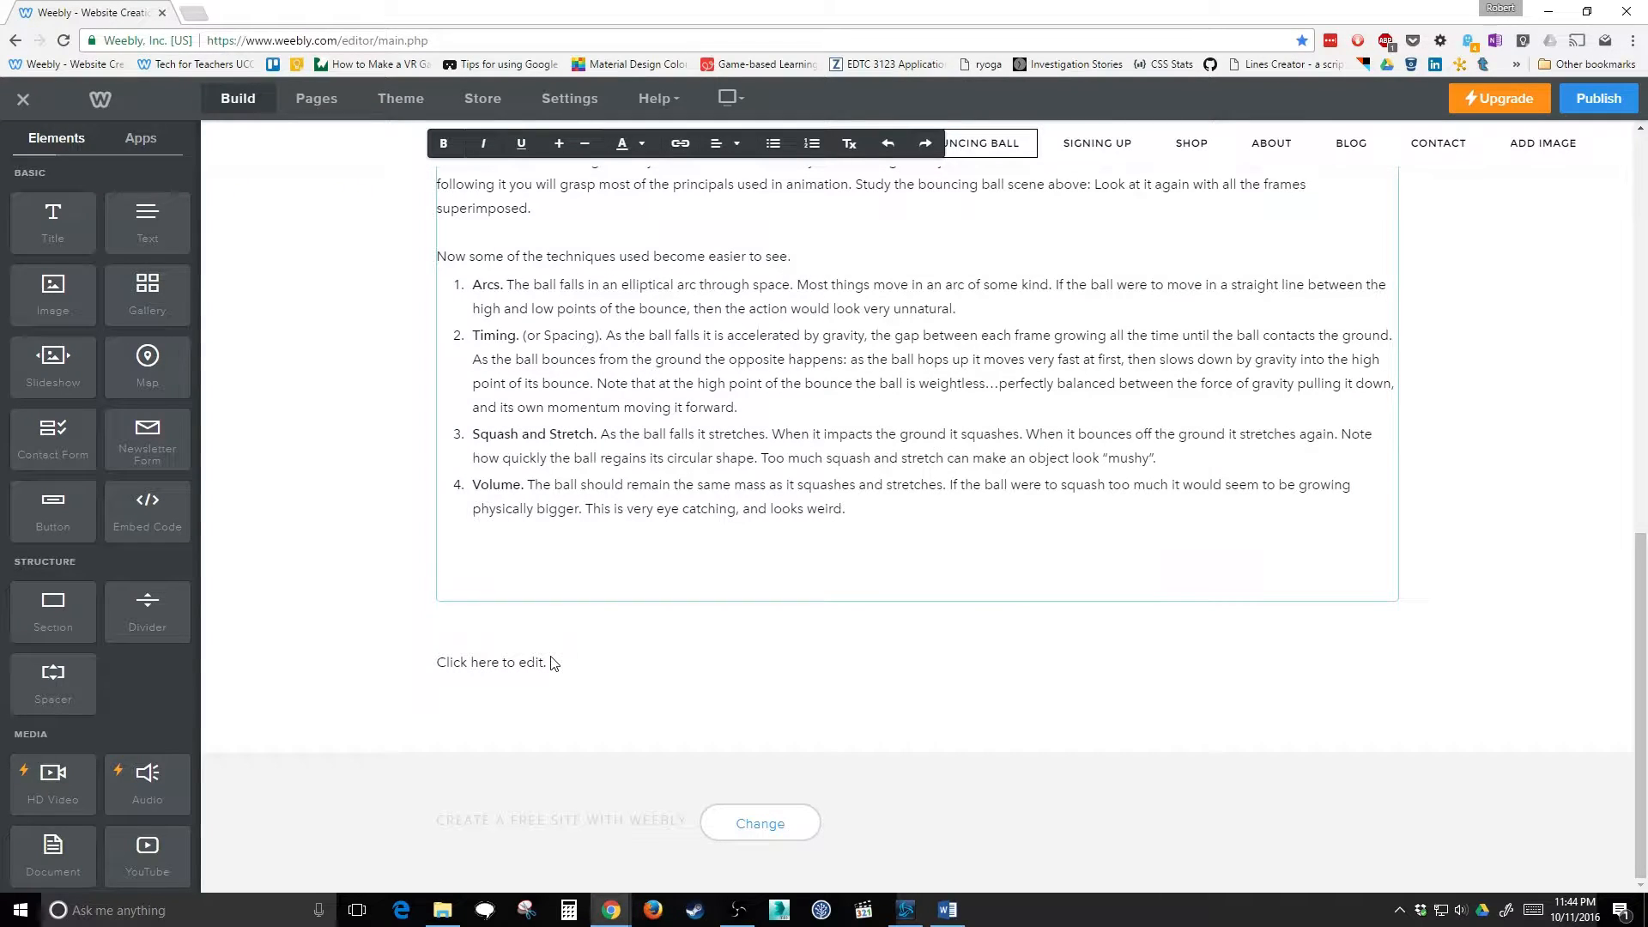
key("BackSpace")
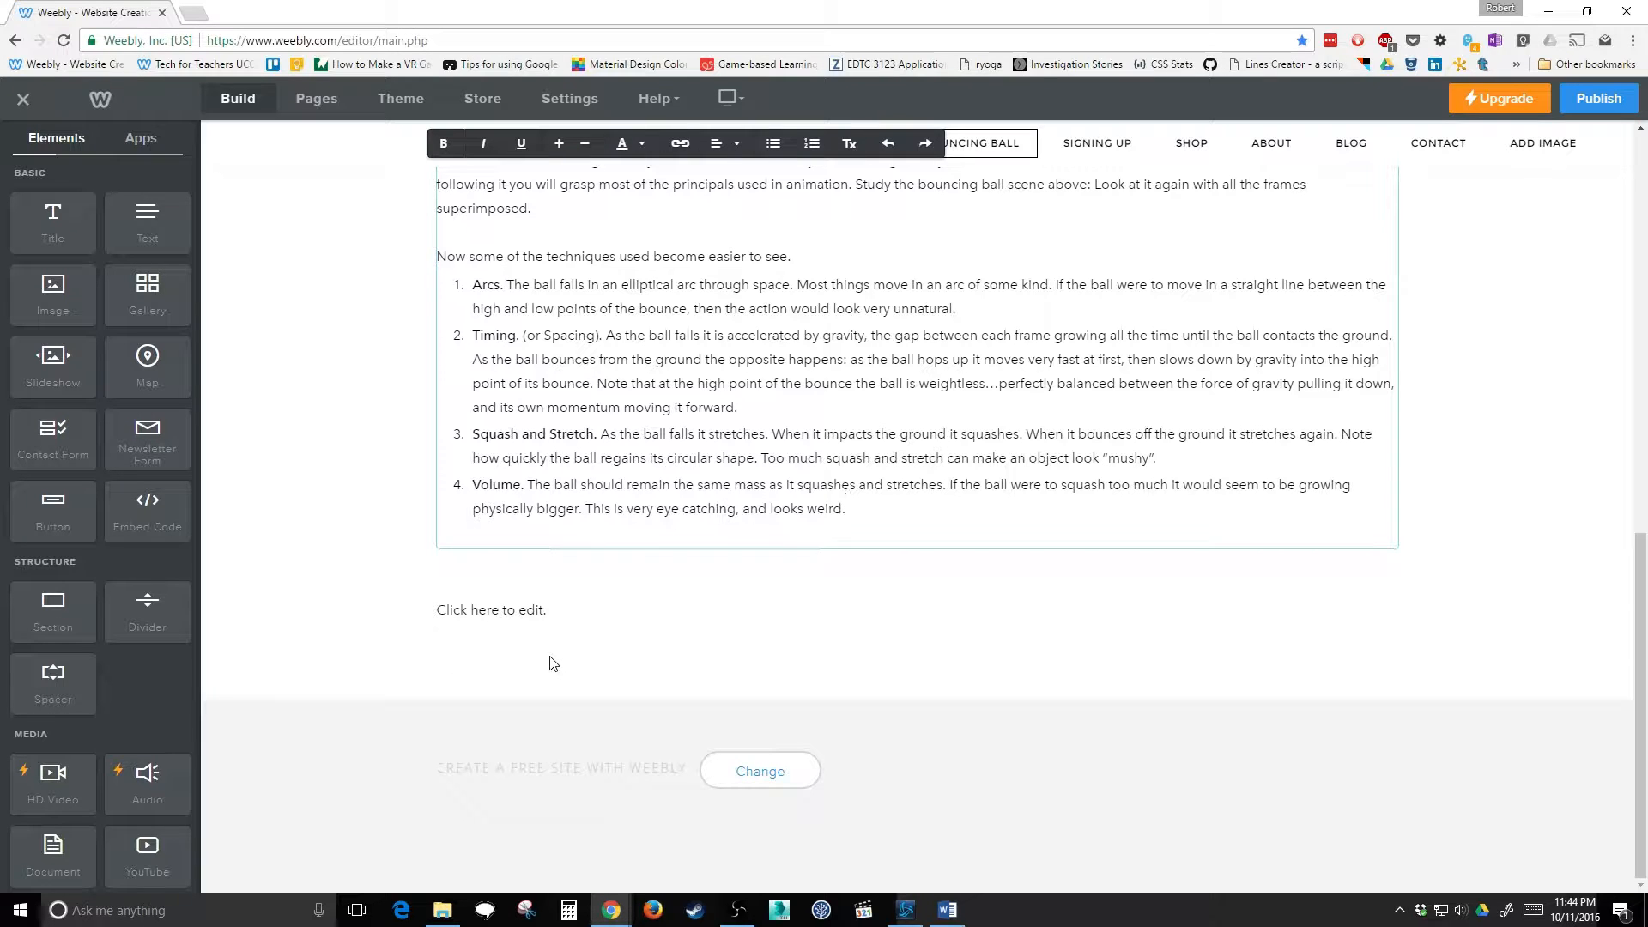
left_click(529, 621)
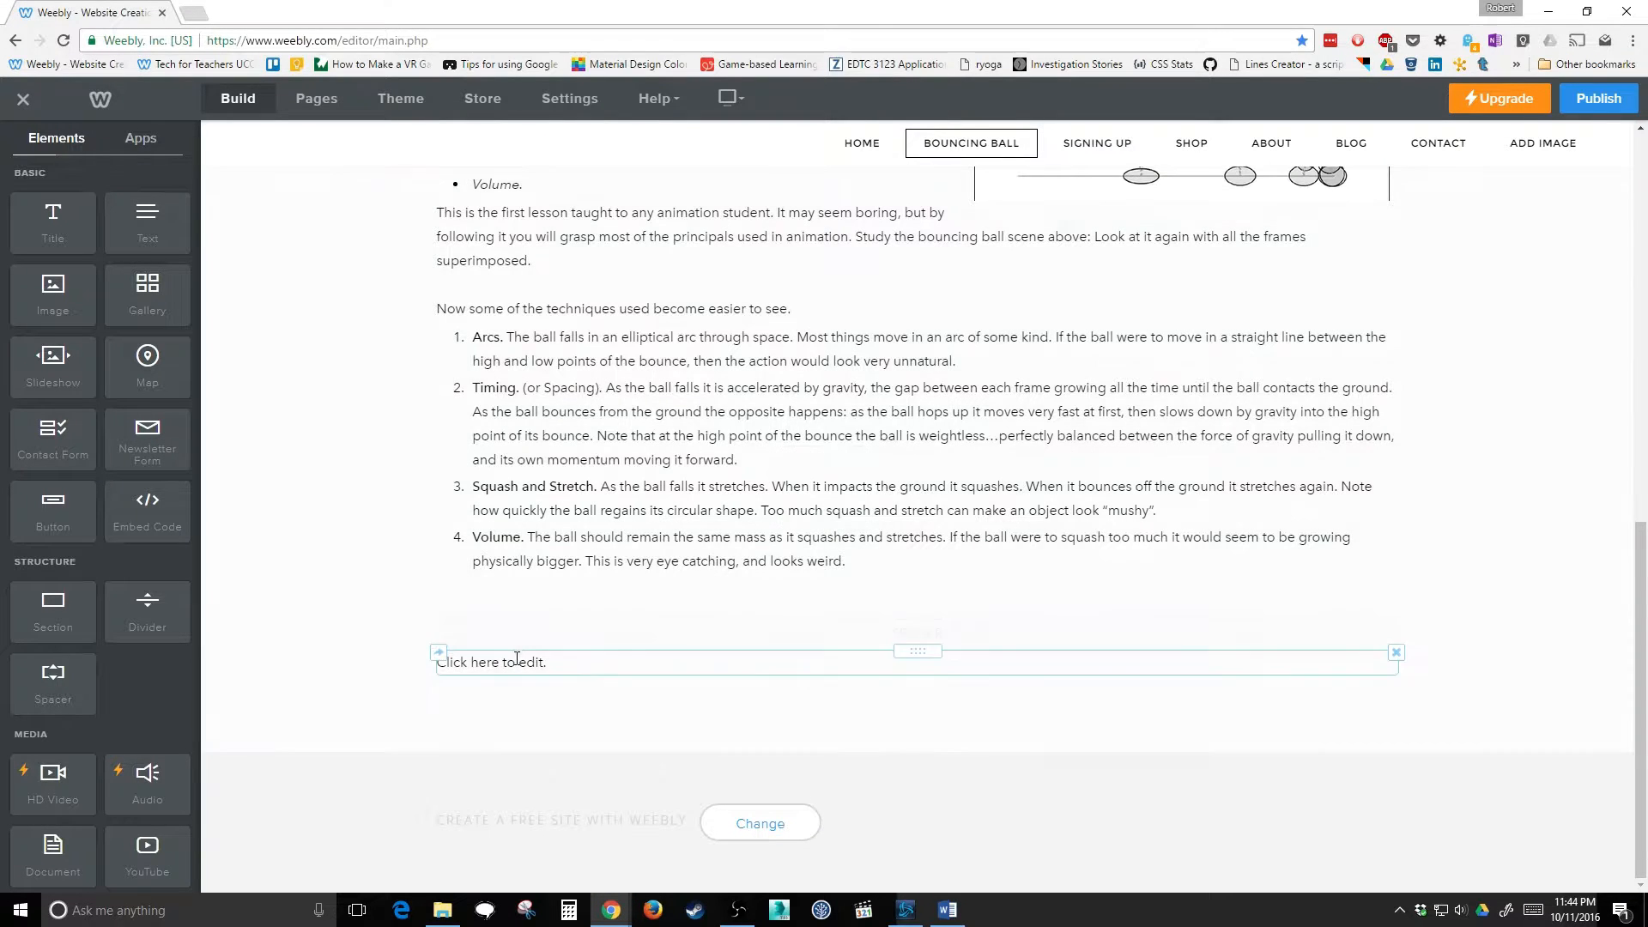
left_click(511, 662)
key("ctrl+v")
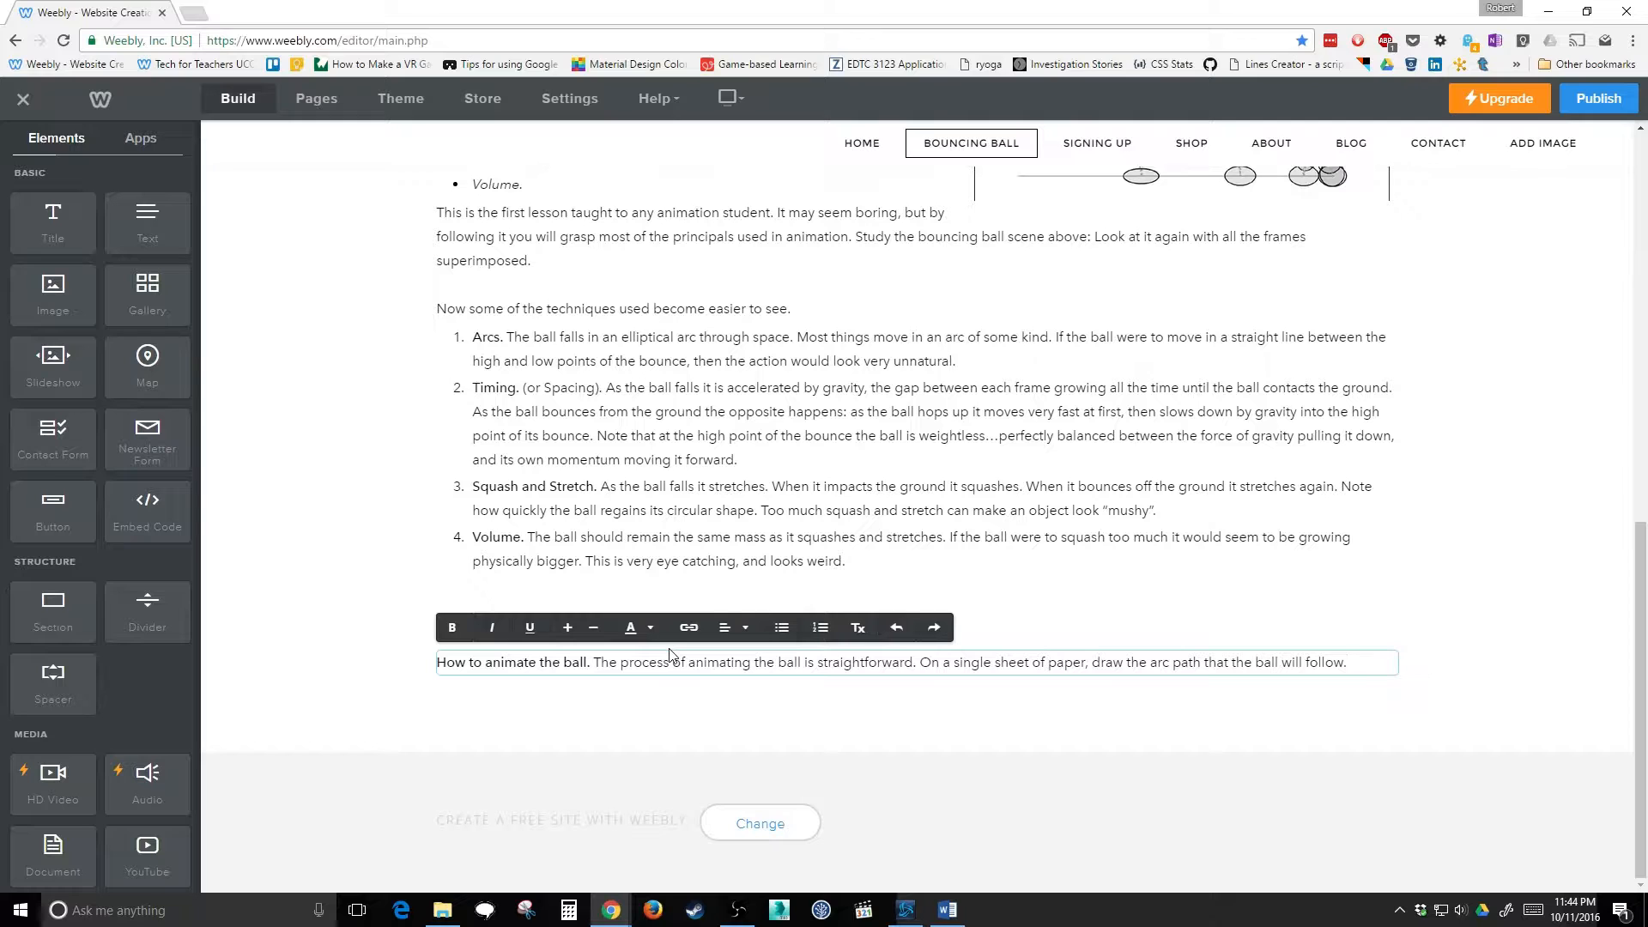
Insert an image into the "How to animate the ball." text block and upload bal02.gif from the Desktop.
left_click_drag(53, 292, 1091, 661)
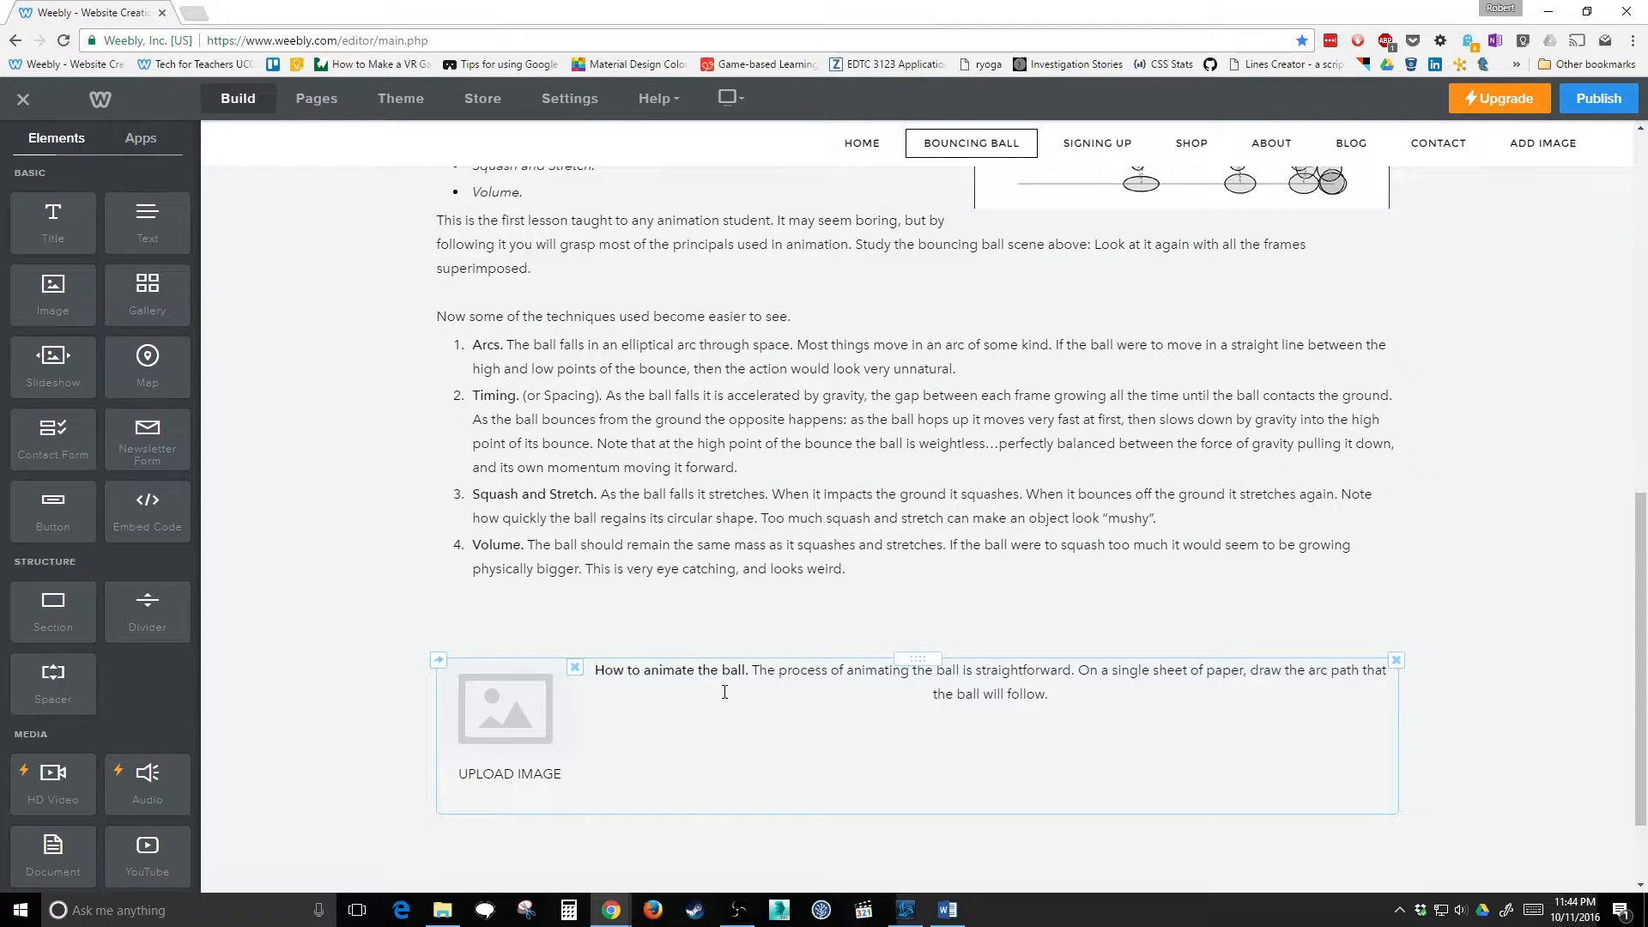
left_click(489, 729)
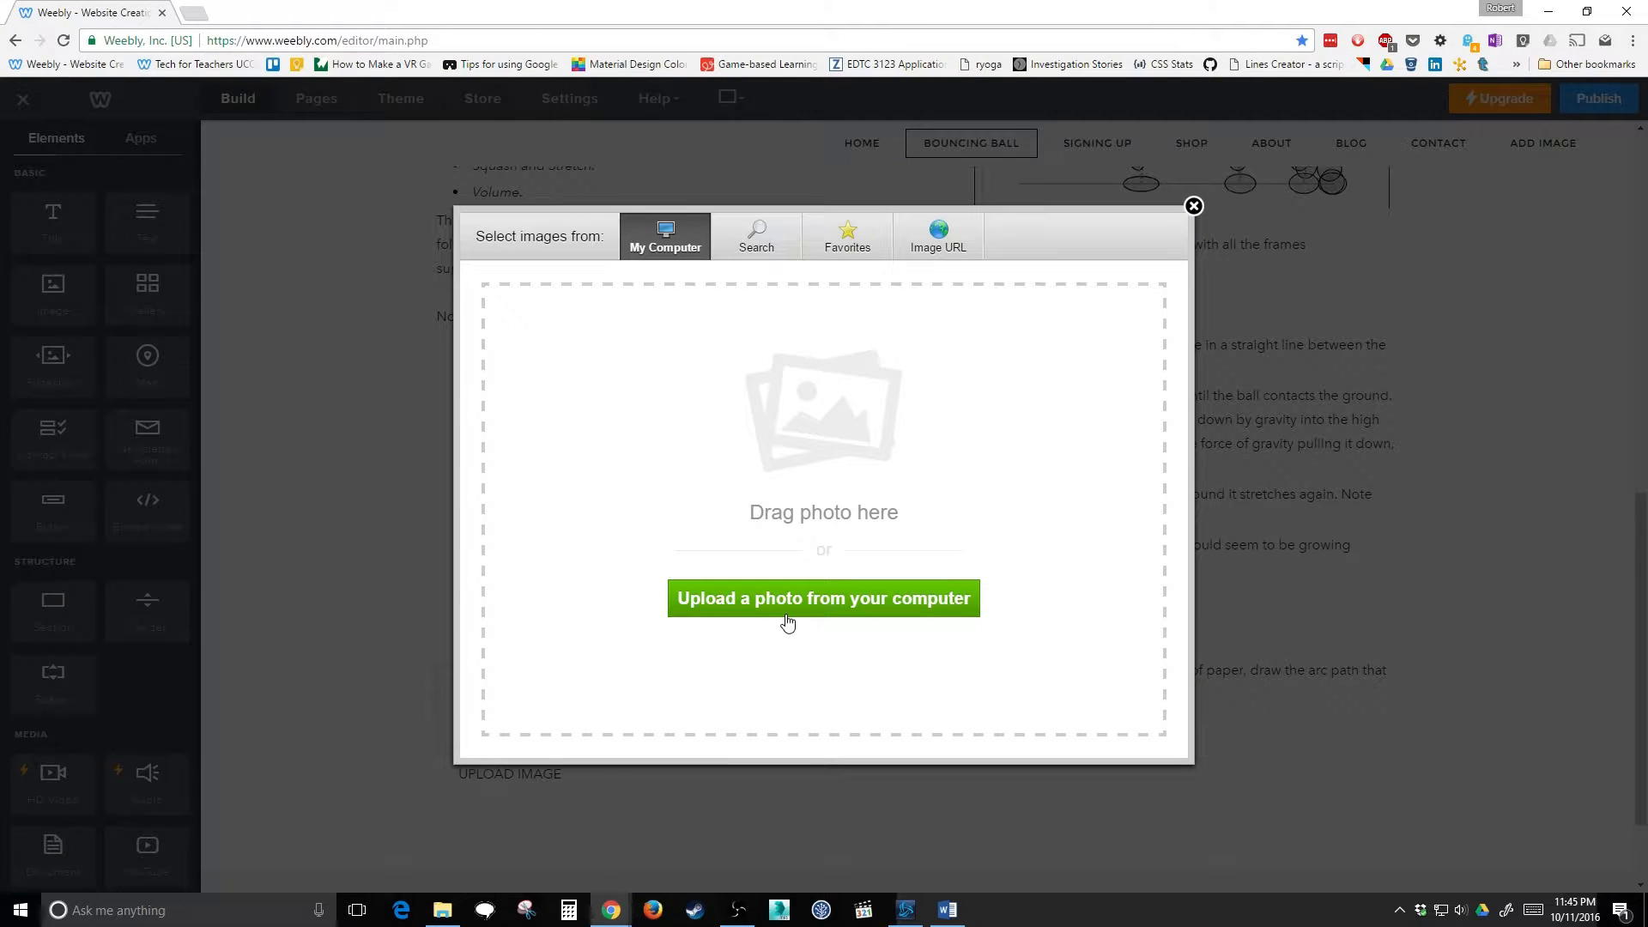
left_click(955, 599)
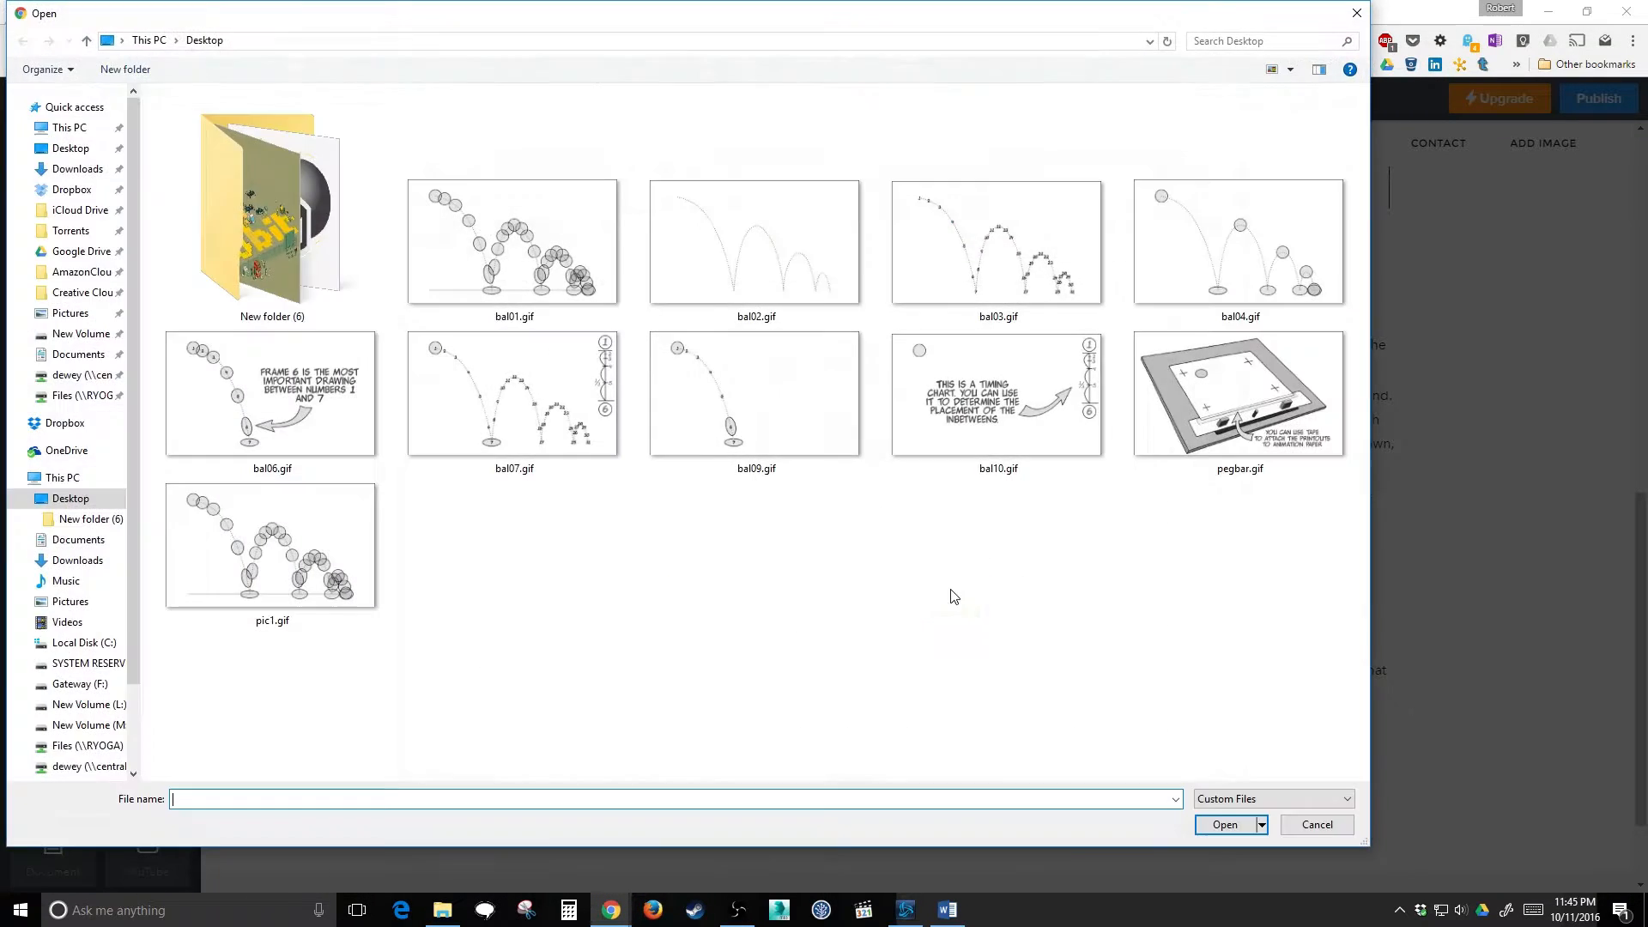
left_click(756, 223)
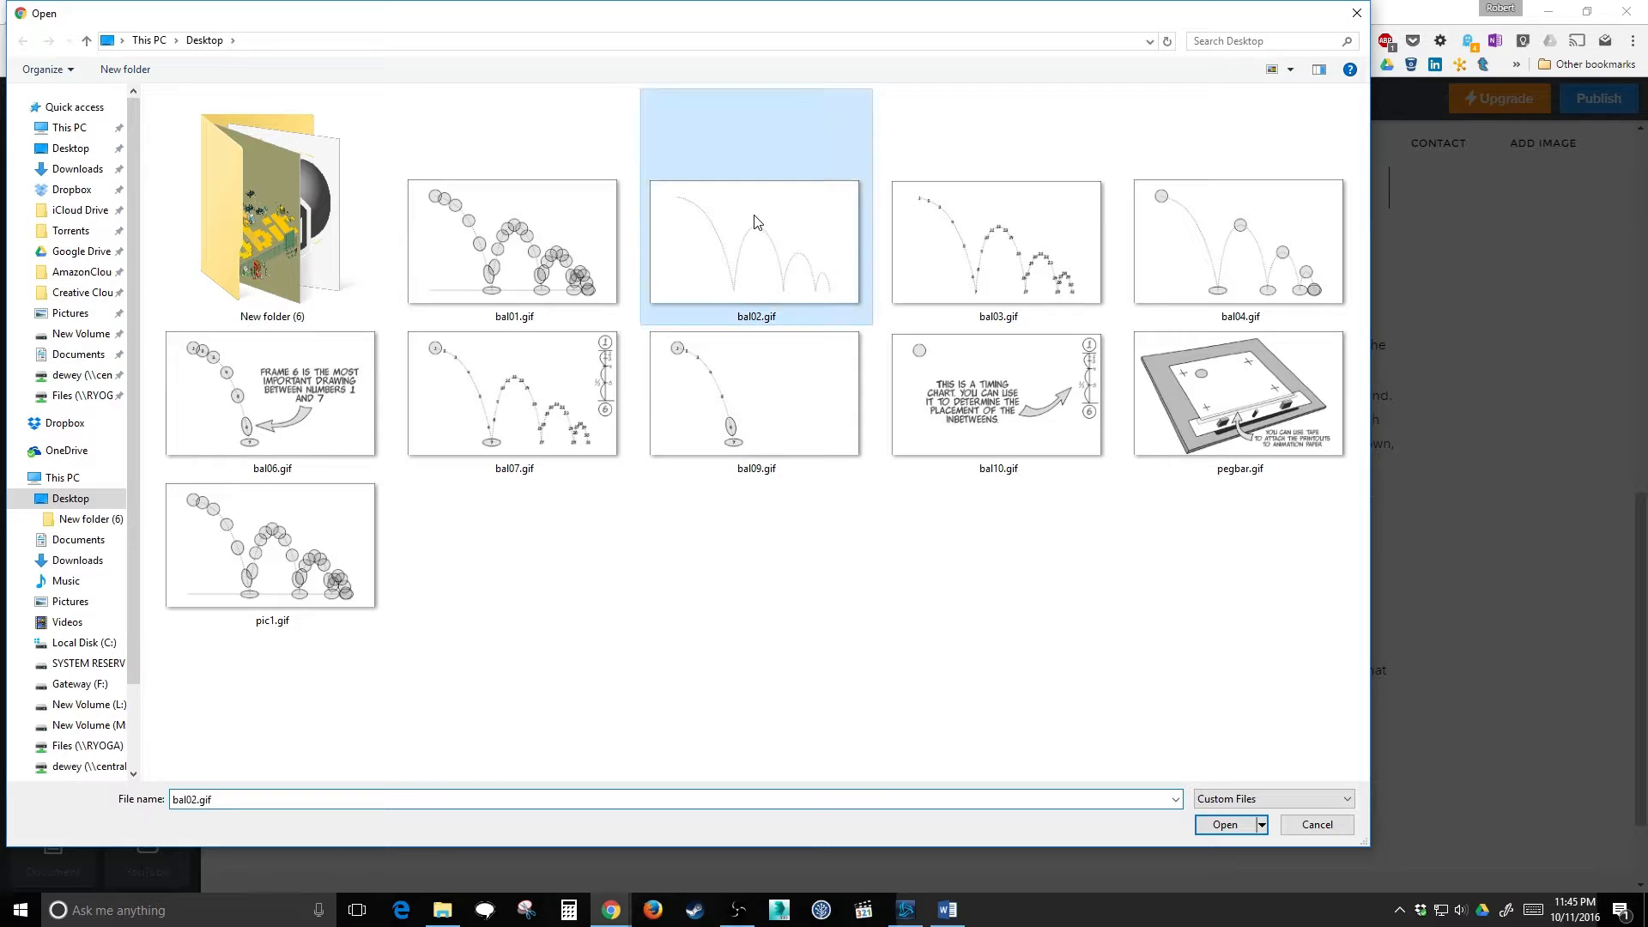
left_click(1212, 824)
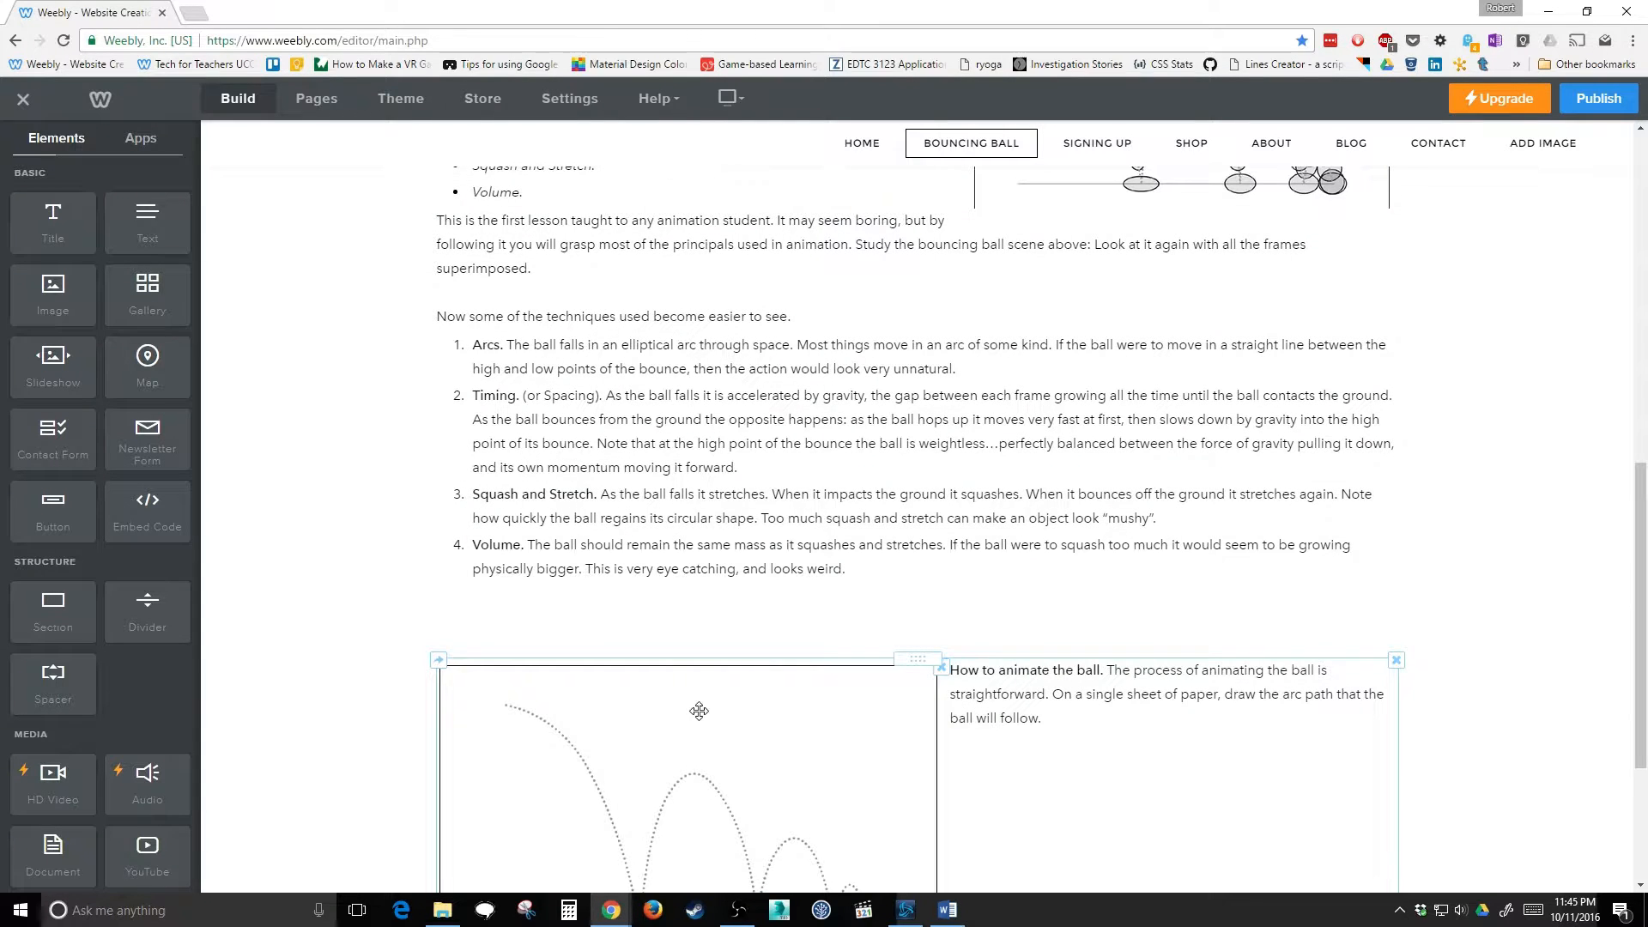
Align the dotted arc-path image to the right of the "How to animate the ball." paragraph.
scroll(699, 710, "down", 3)
left_click(775, 596)
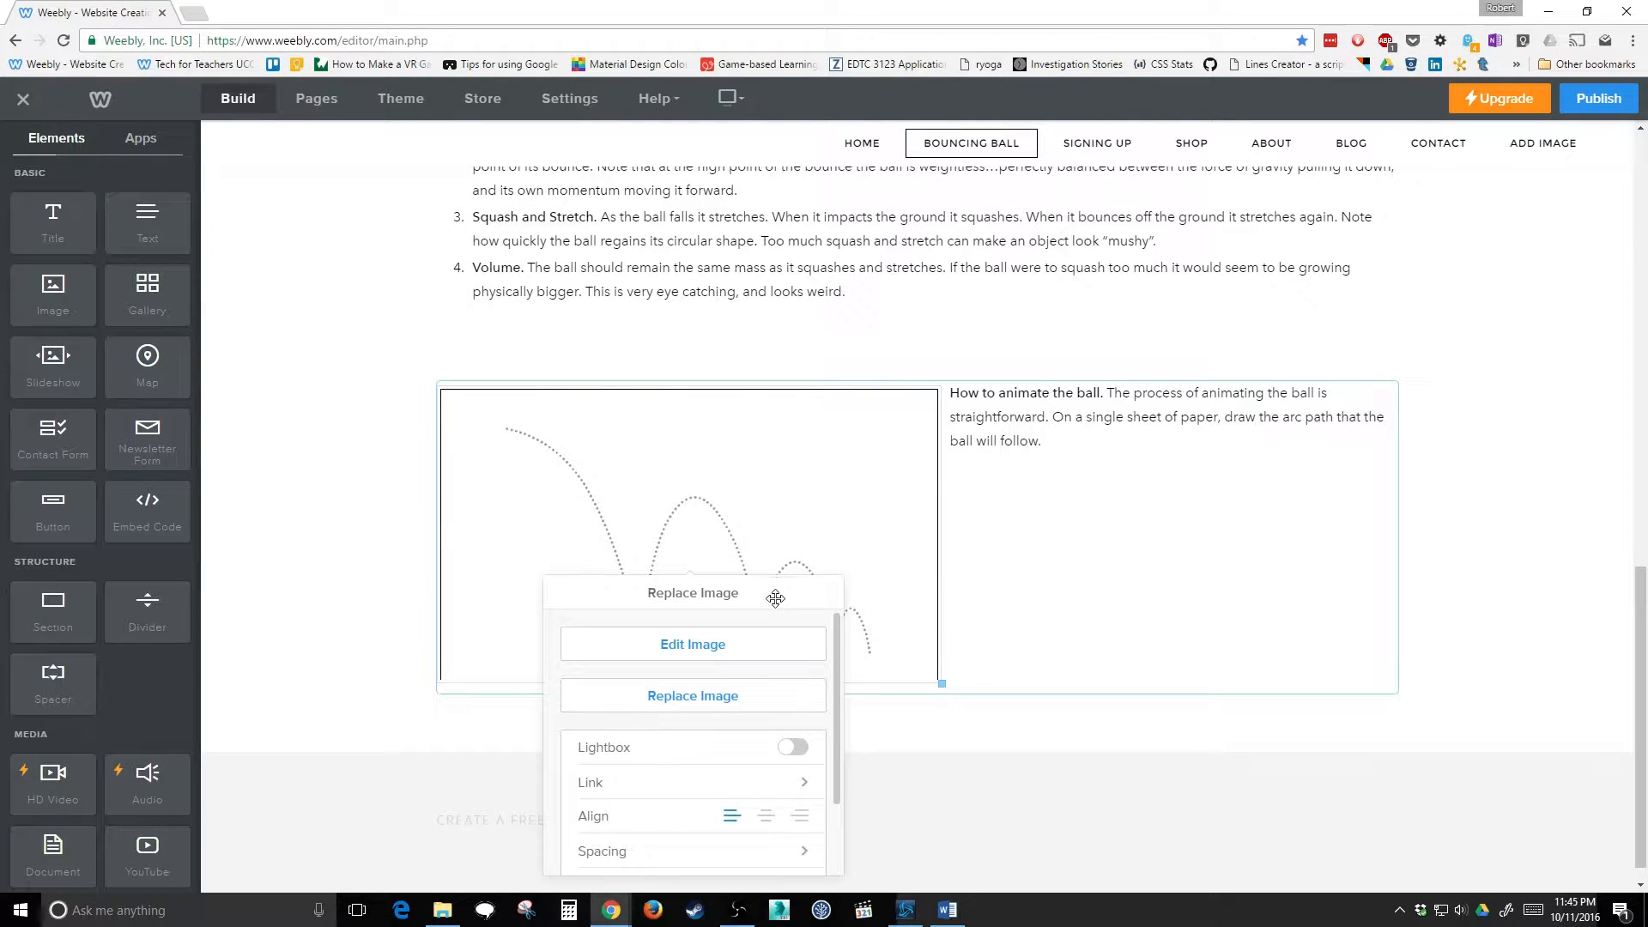
left_click(799, 820)
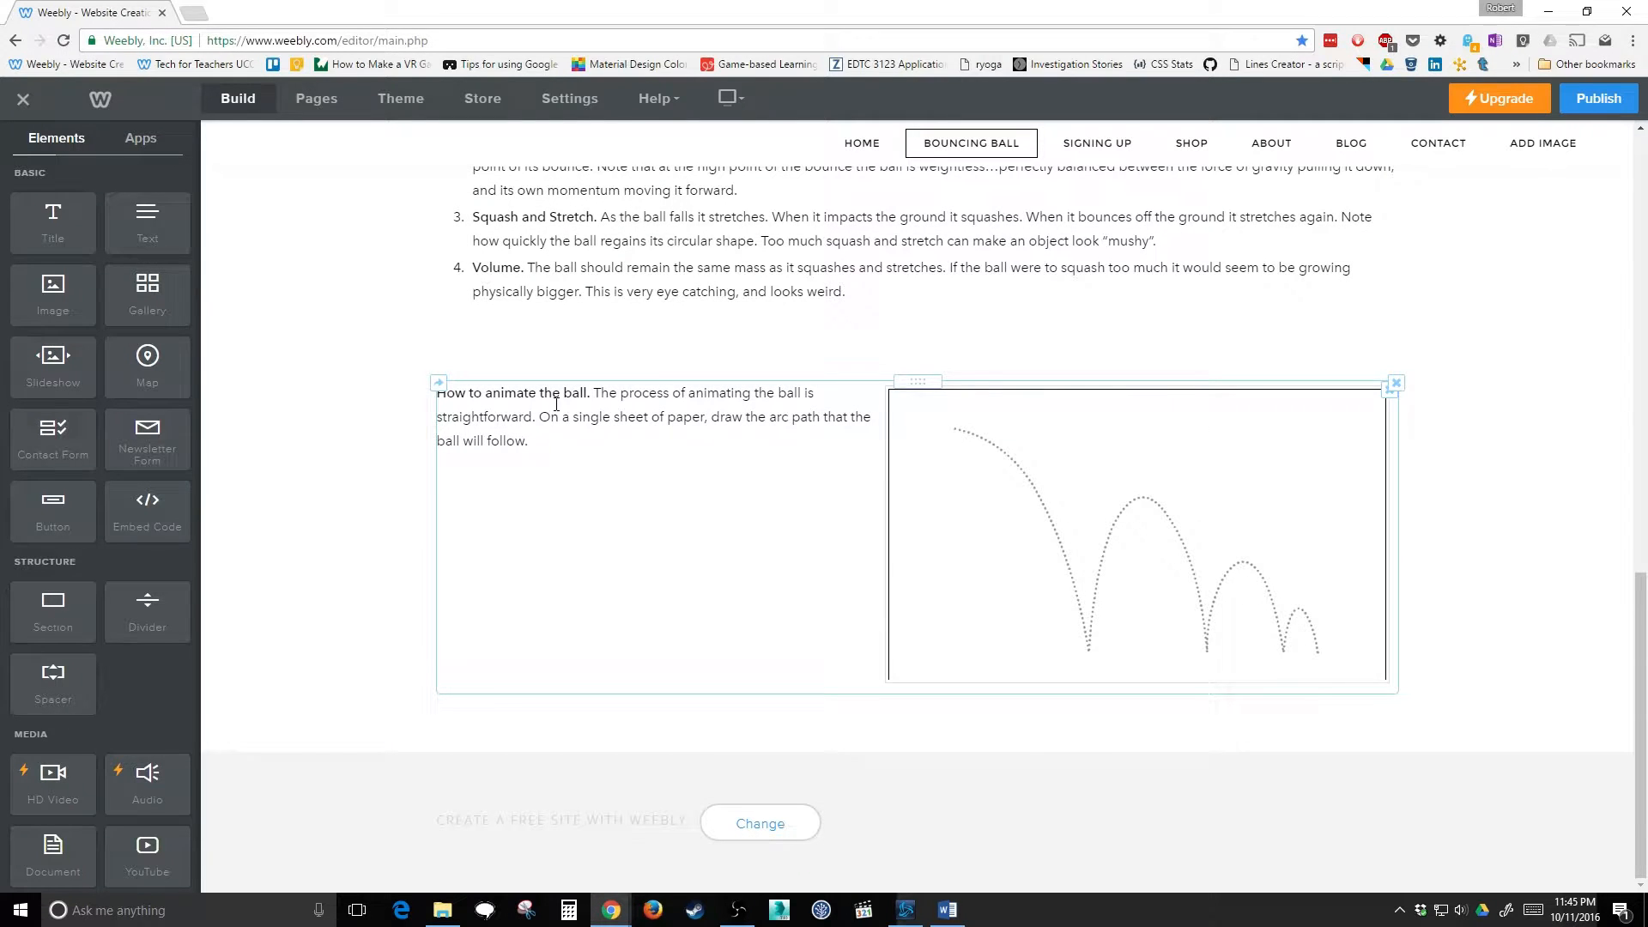
Add a title element above the arc-path paragraph and move the bold words "How to animate the ball." into it as the heading.
left_click(582, 392)
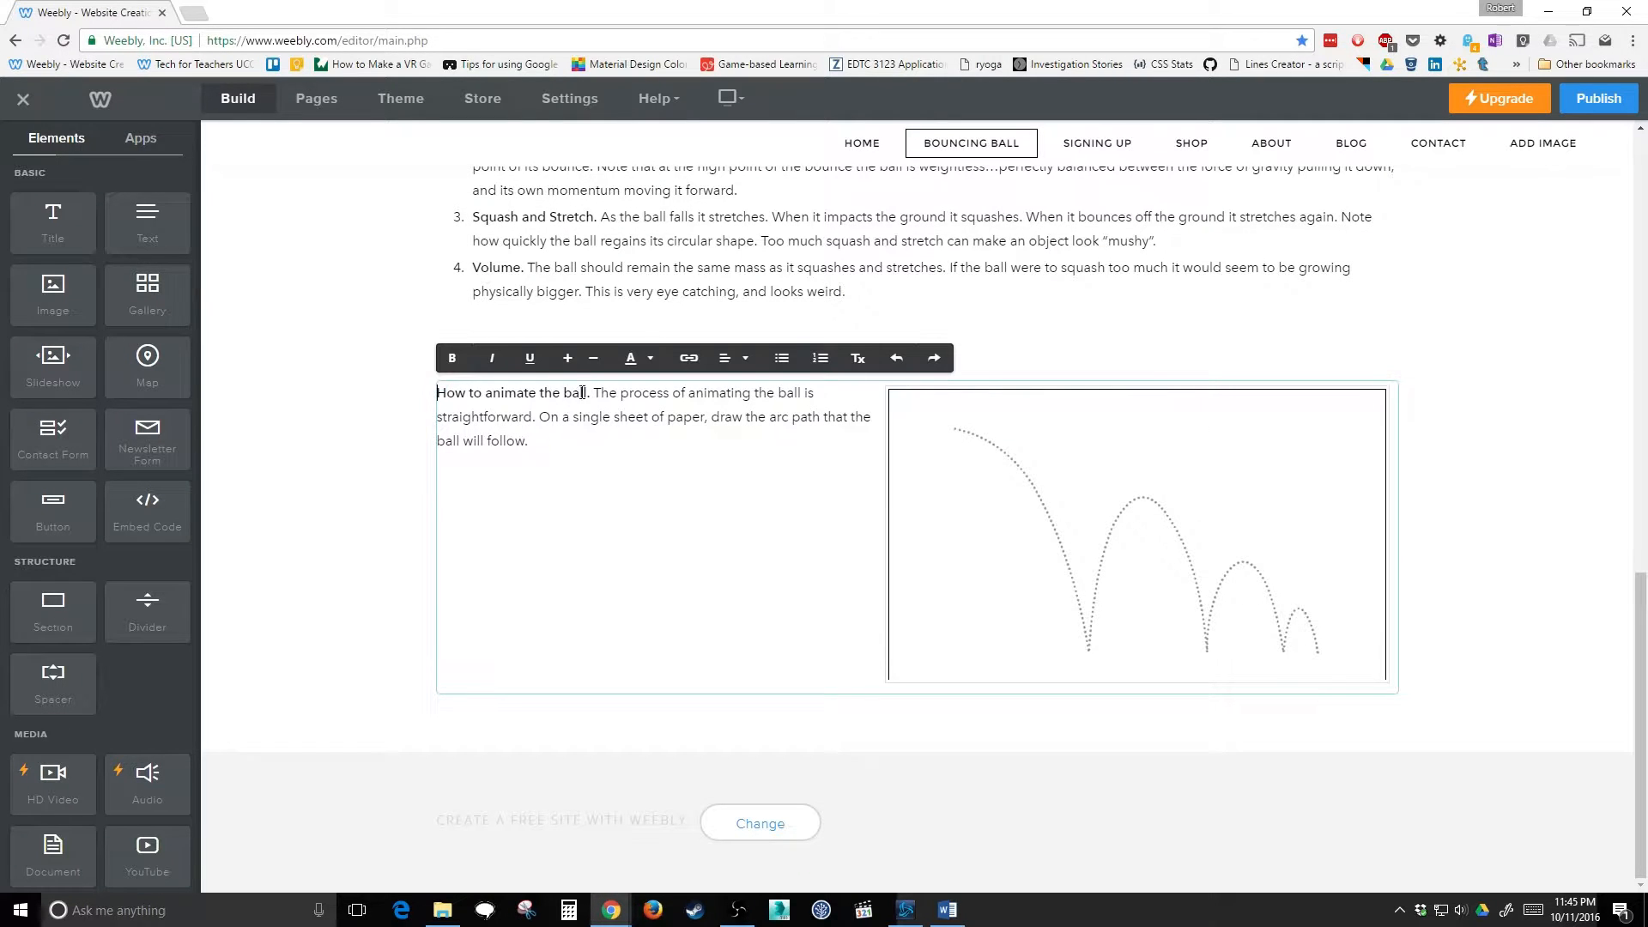
left_click_drag(593, 392, 402, 395)
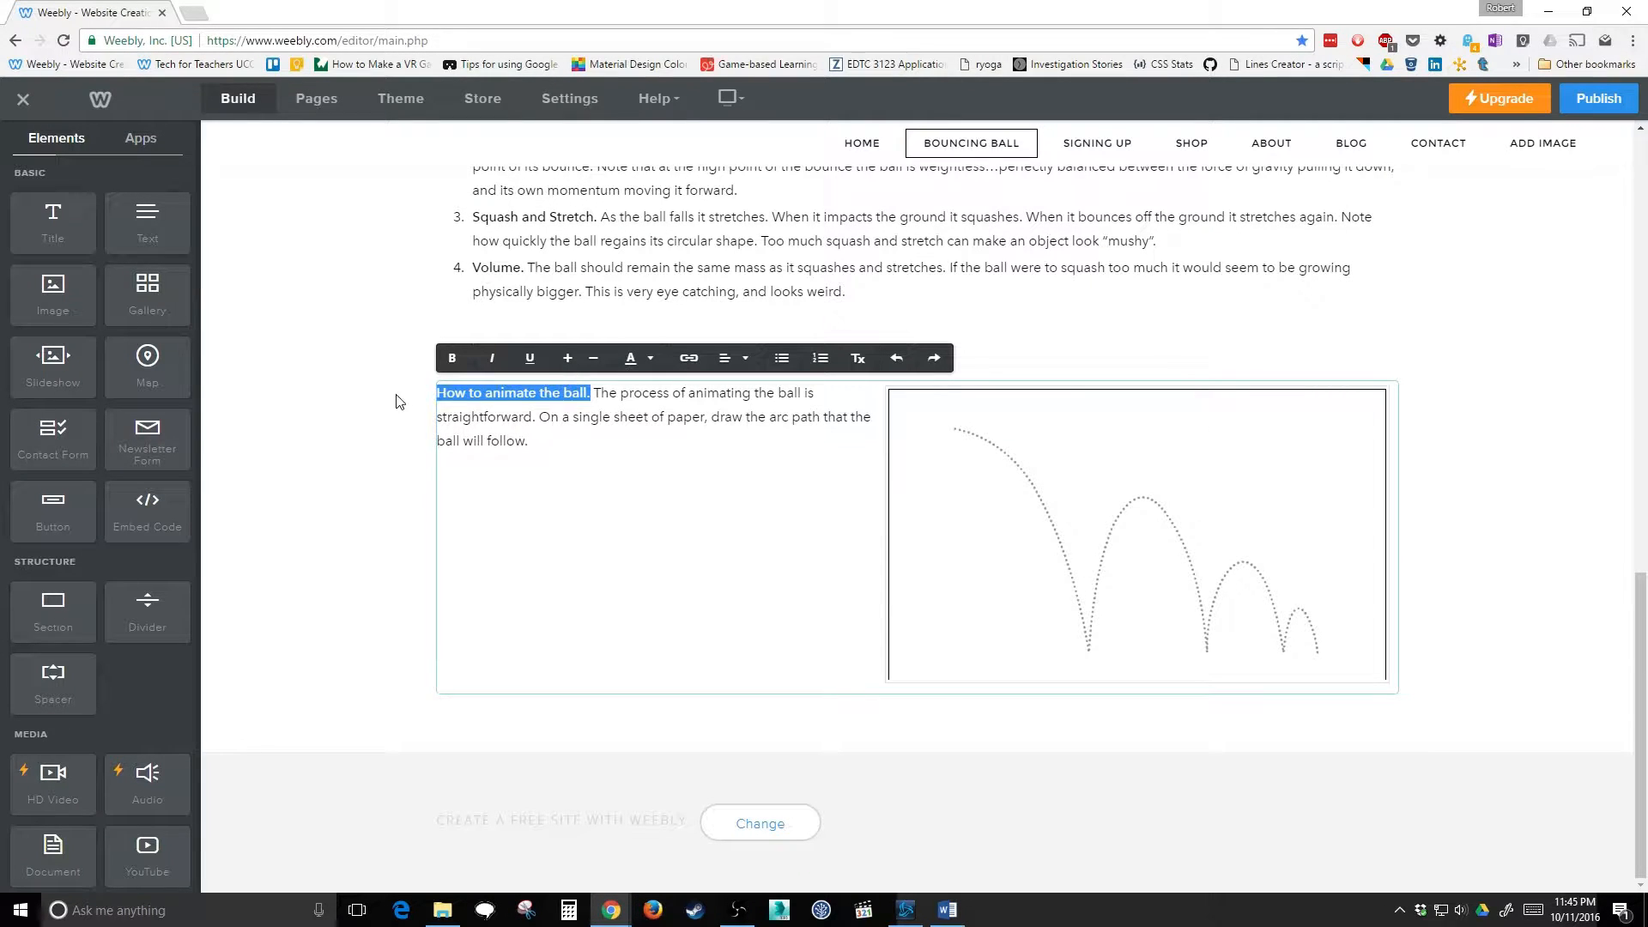
left_click_drag(34, 232, 580, 388)
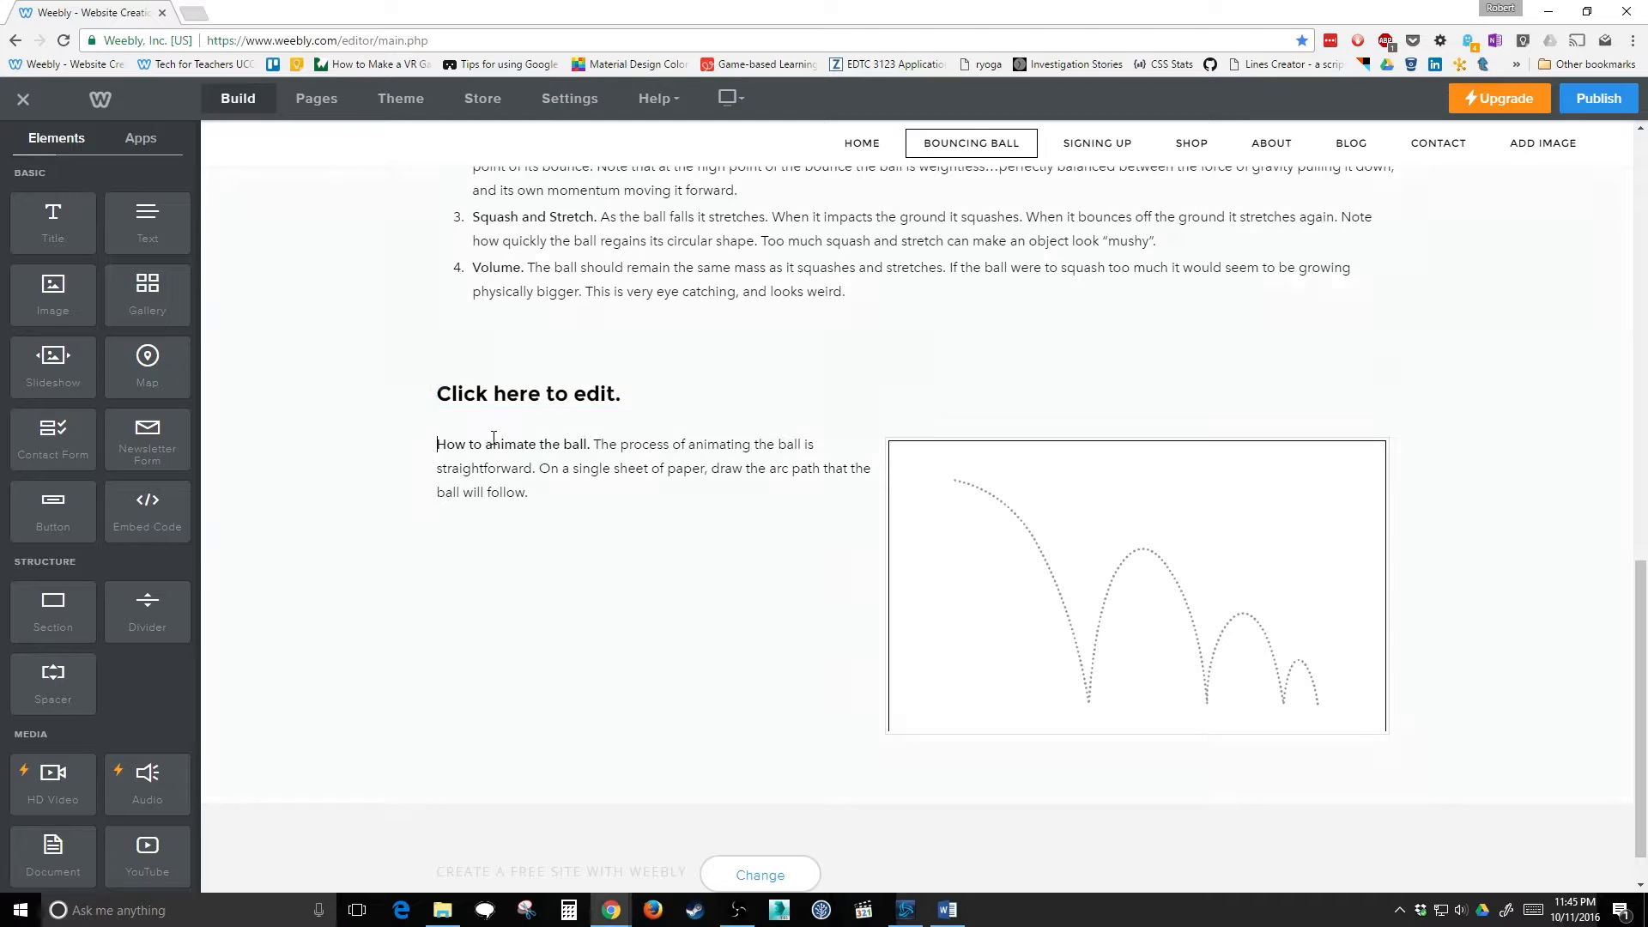
left_click(529, 443)
left_click_drag(592, 443, 401, 452)
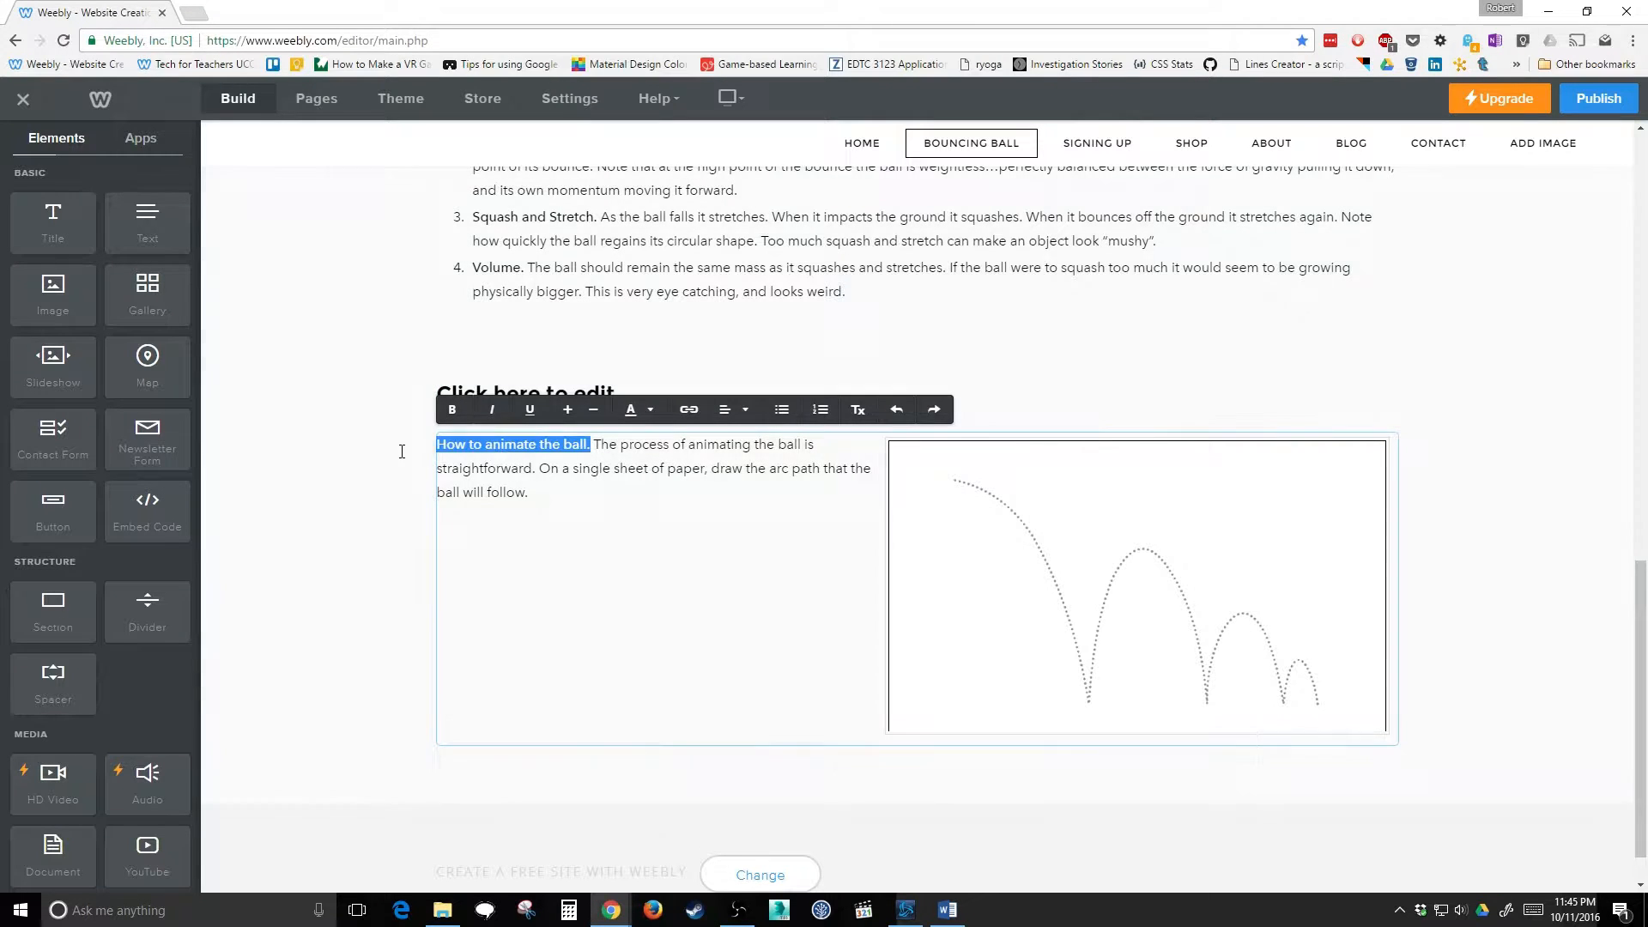
key("ctrl+x")
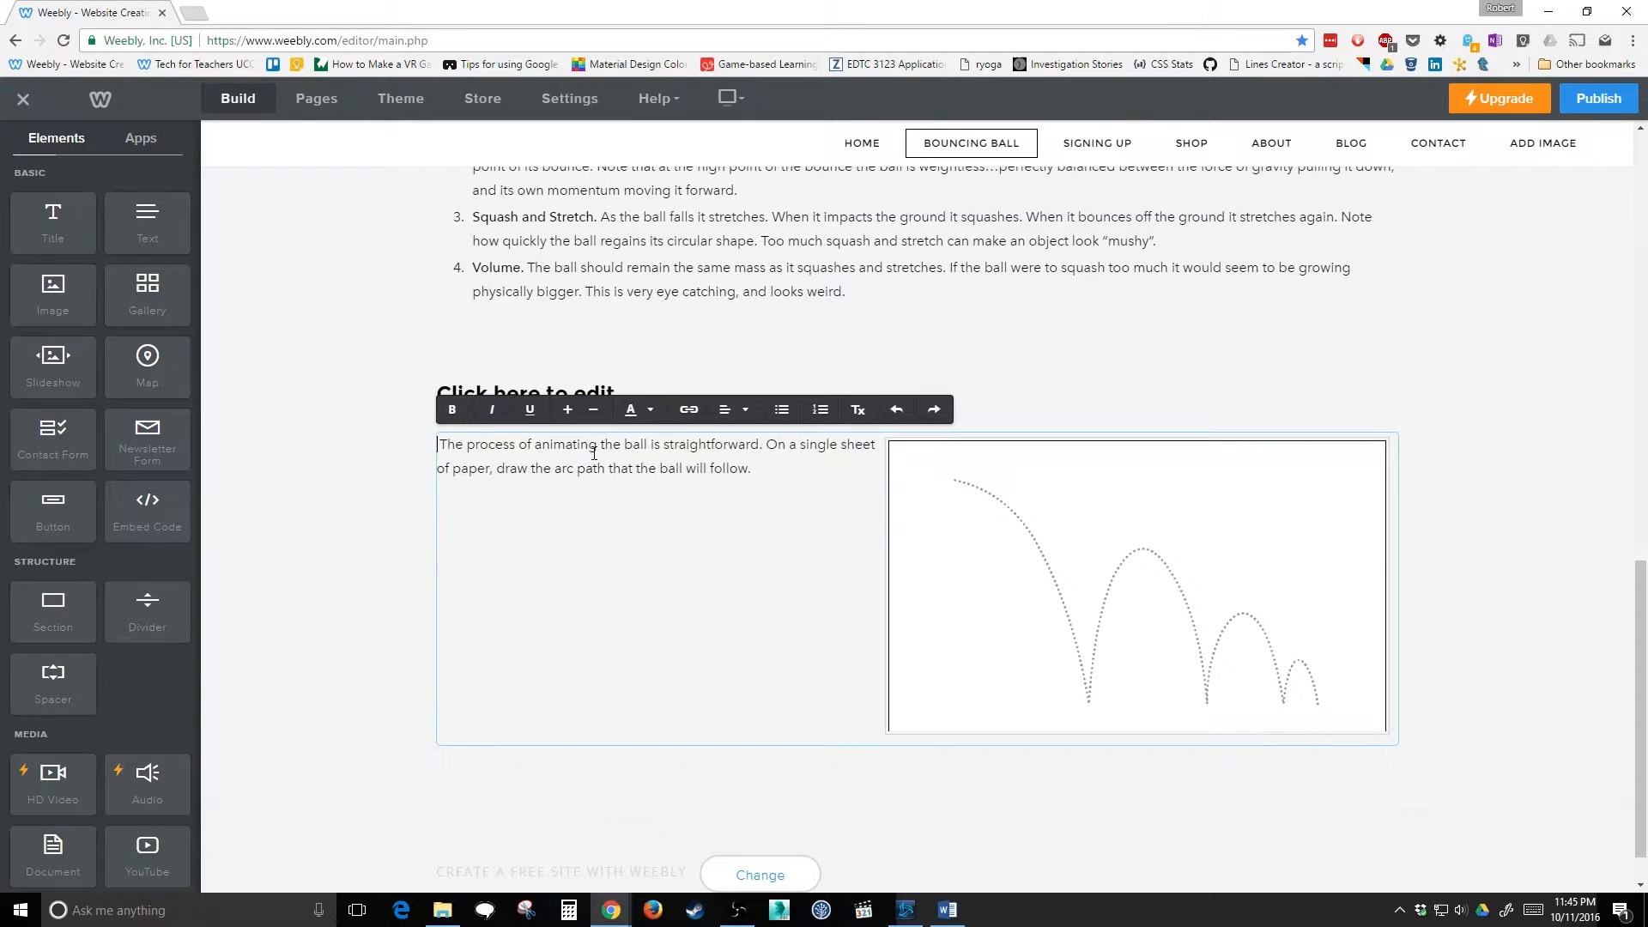
left_click(609, 373)
left_click(618, 393)
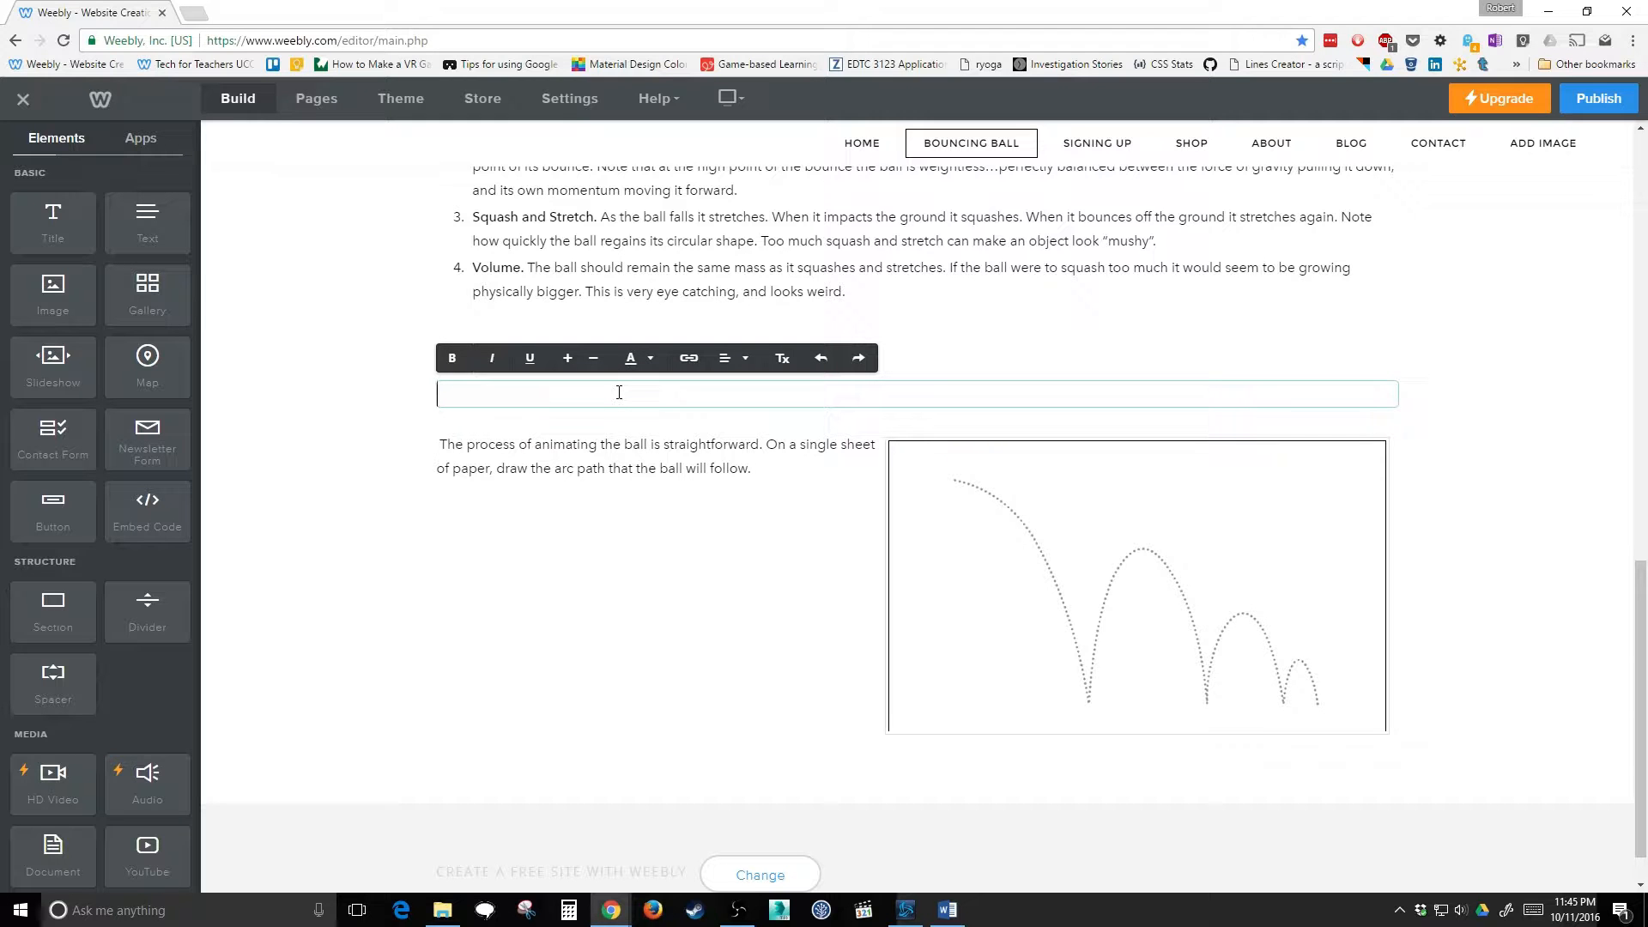
key("ctrl+v")
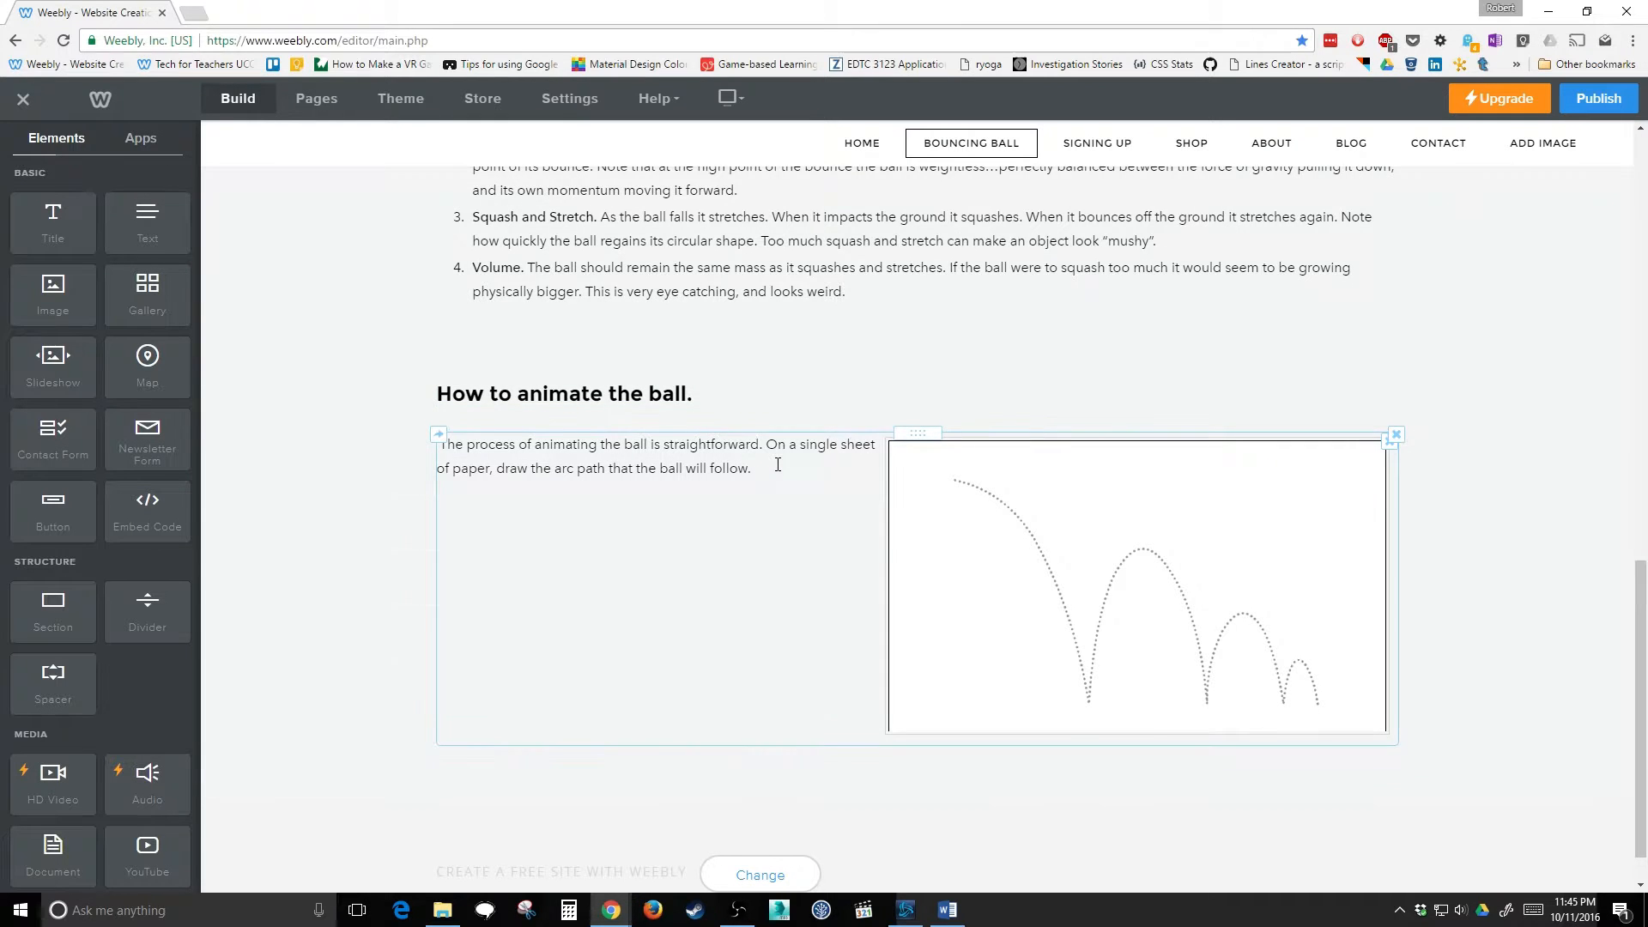
Add a title element above the introductory text and set its heading to "What You Will Learn".
scroll(488, 670, "up", 3)
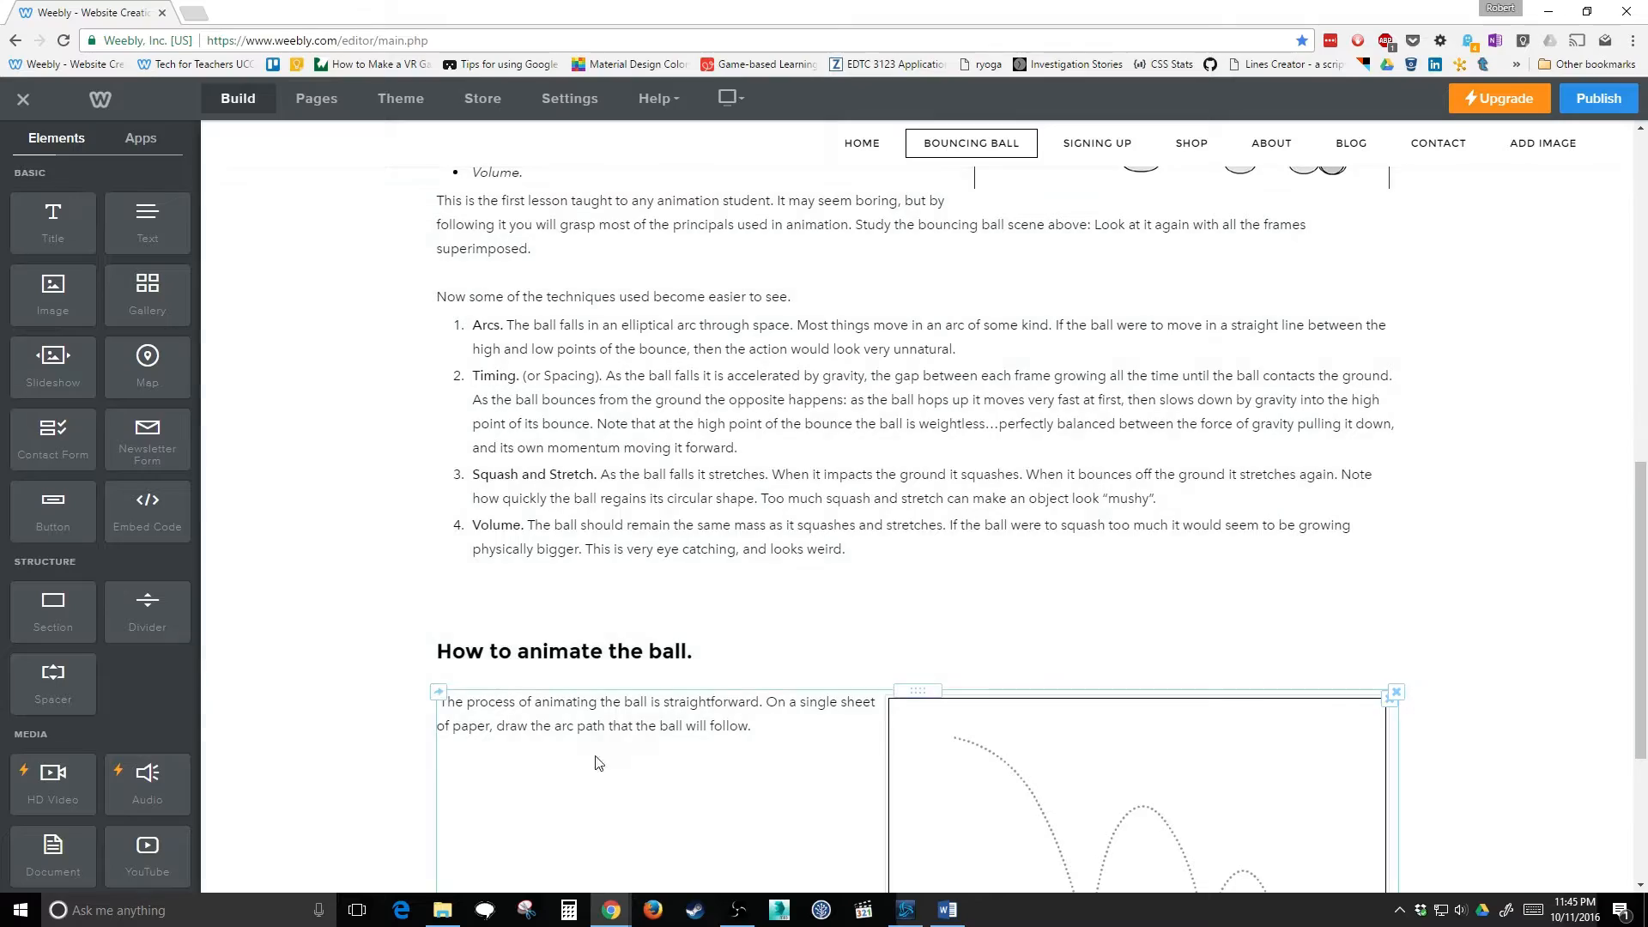
left_click(598, 761)
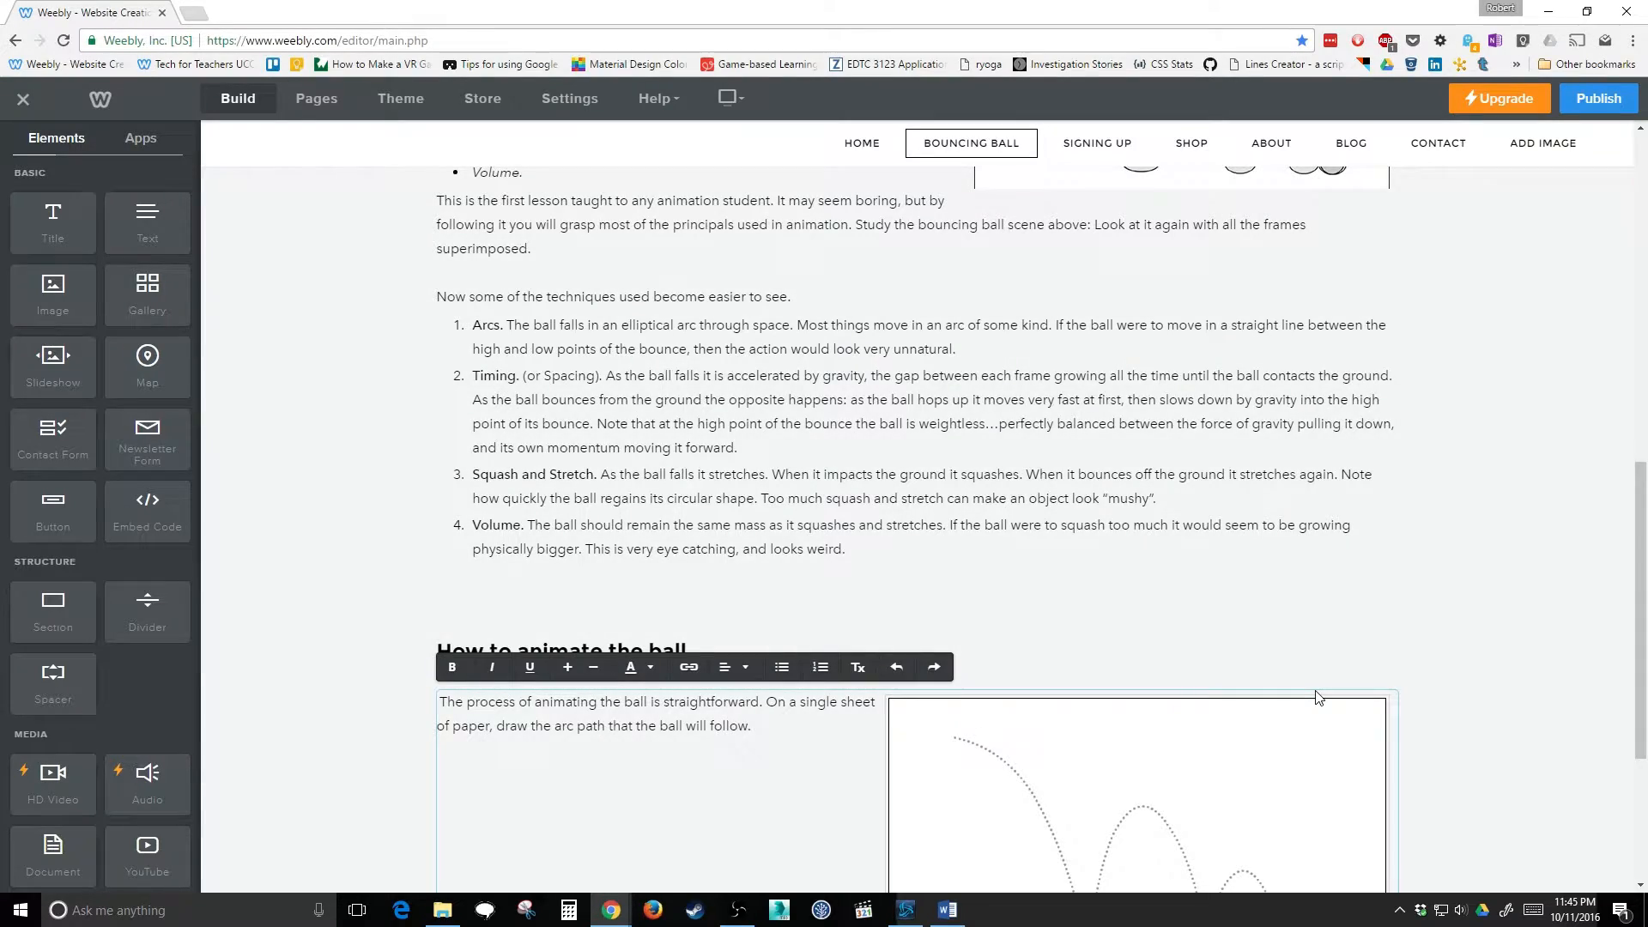
scroll(1318, 697, "up", 10)
scroll(919, 463, "down", 3)
scroll(918, 464, "up", 3)
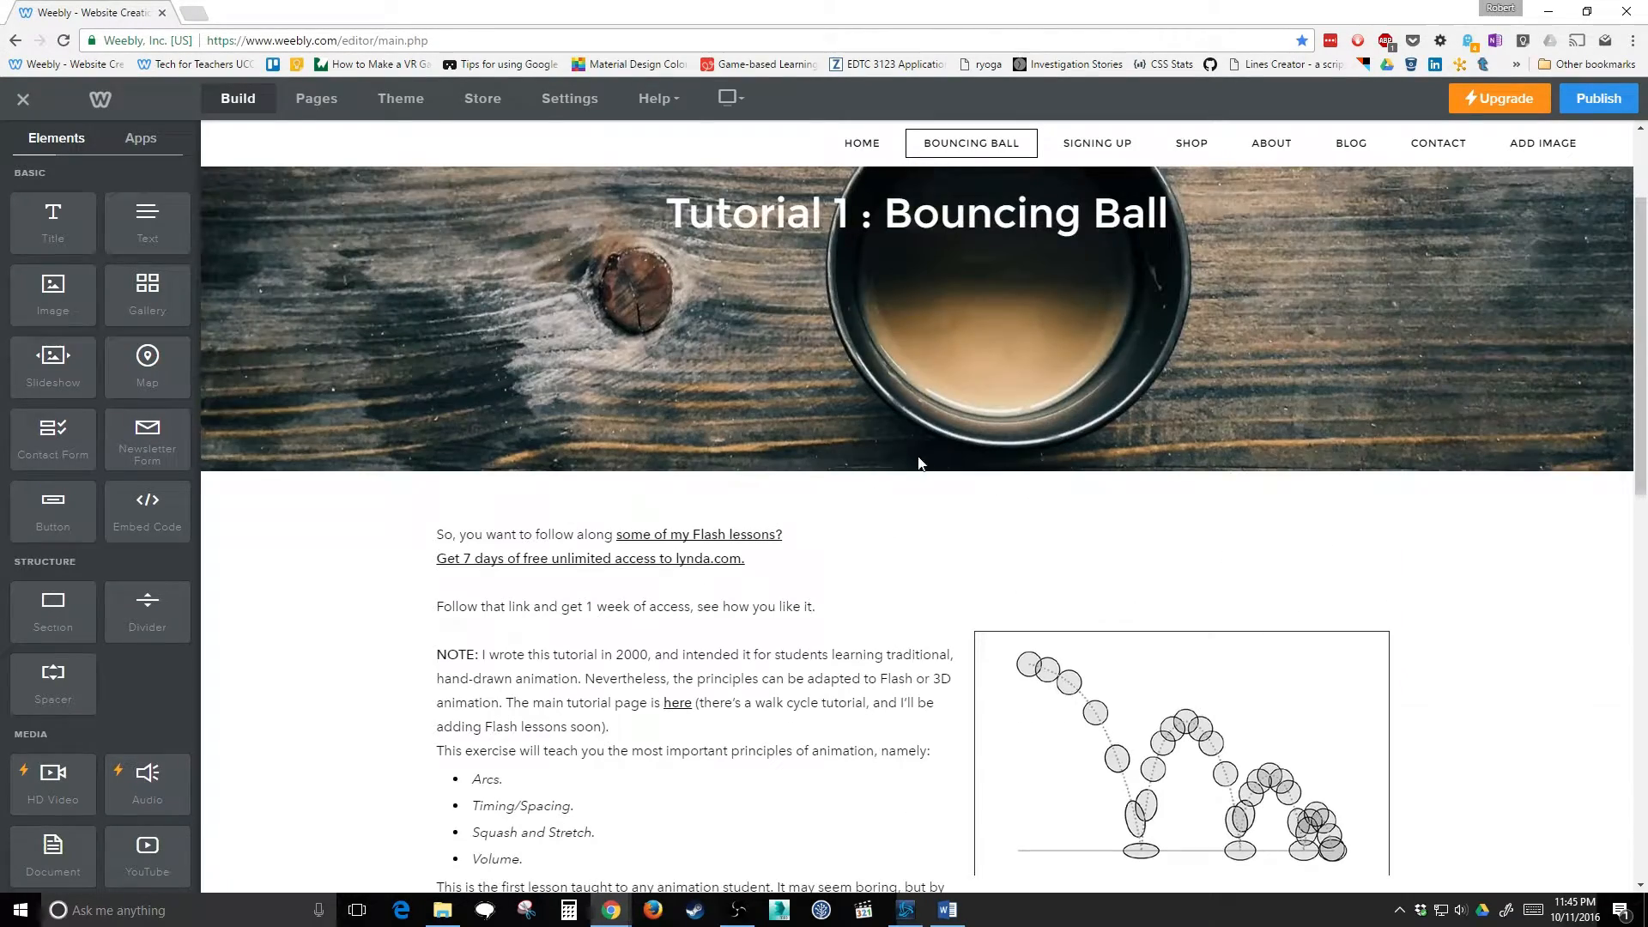
scroll(674, 584, "down", 4)
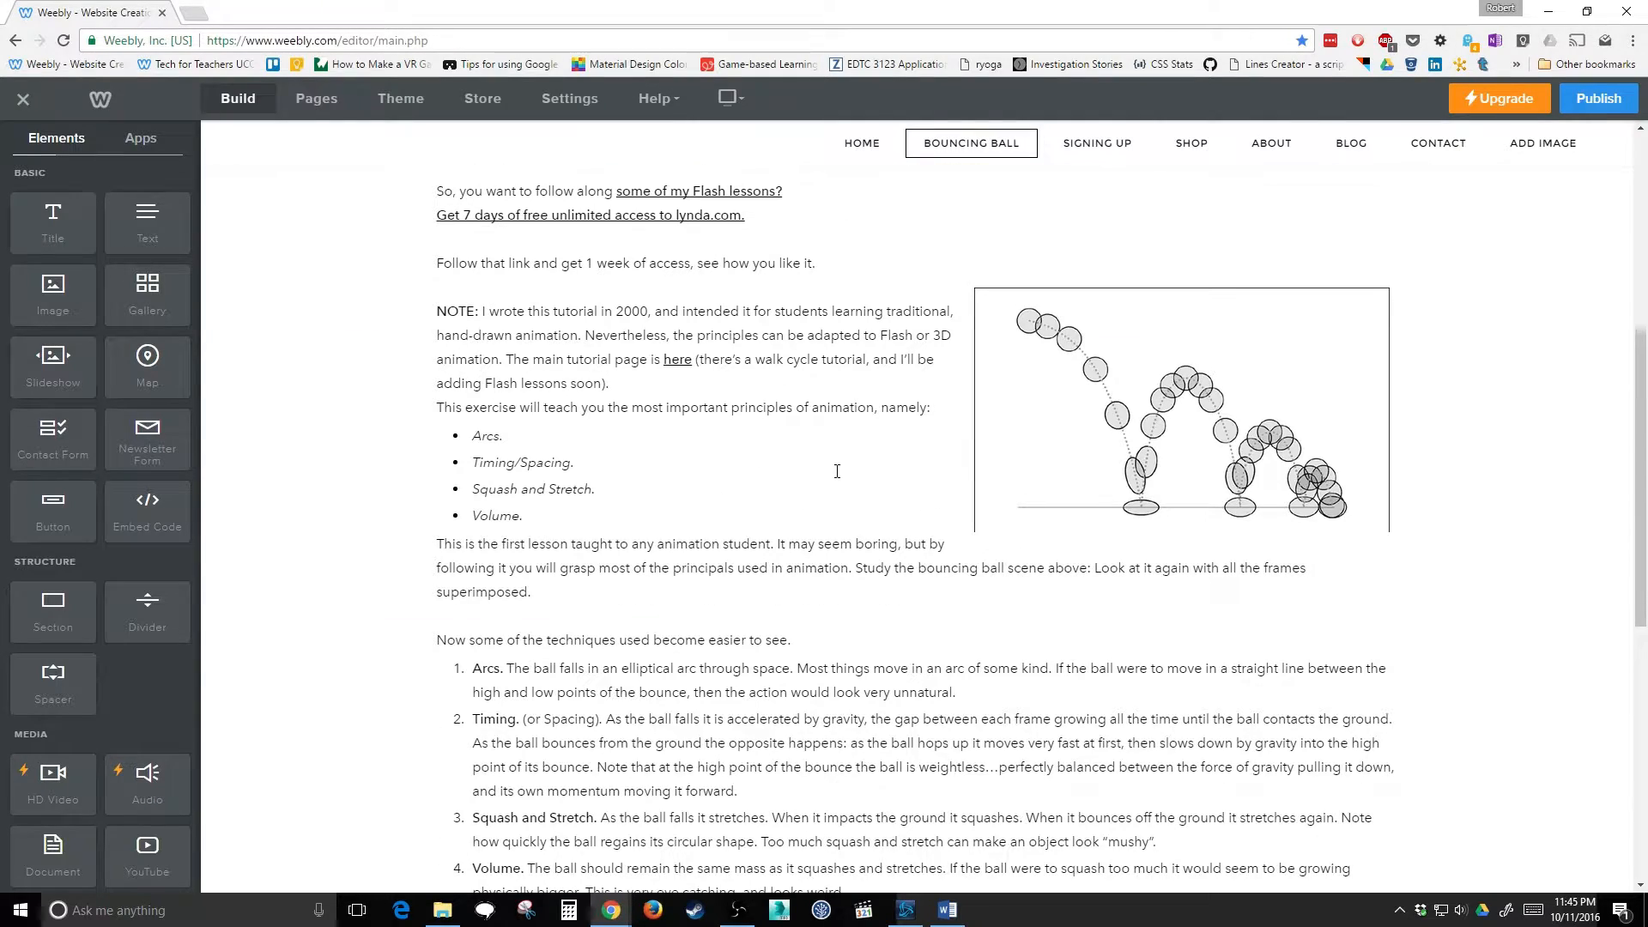
scroll(837, 472, "down", 3)
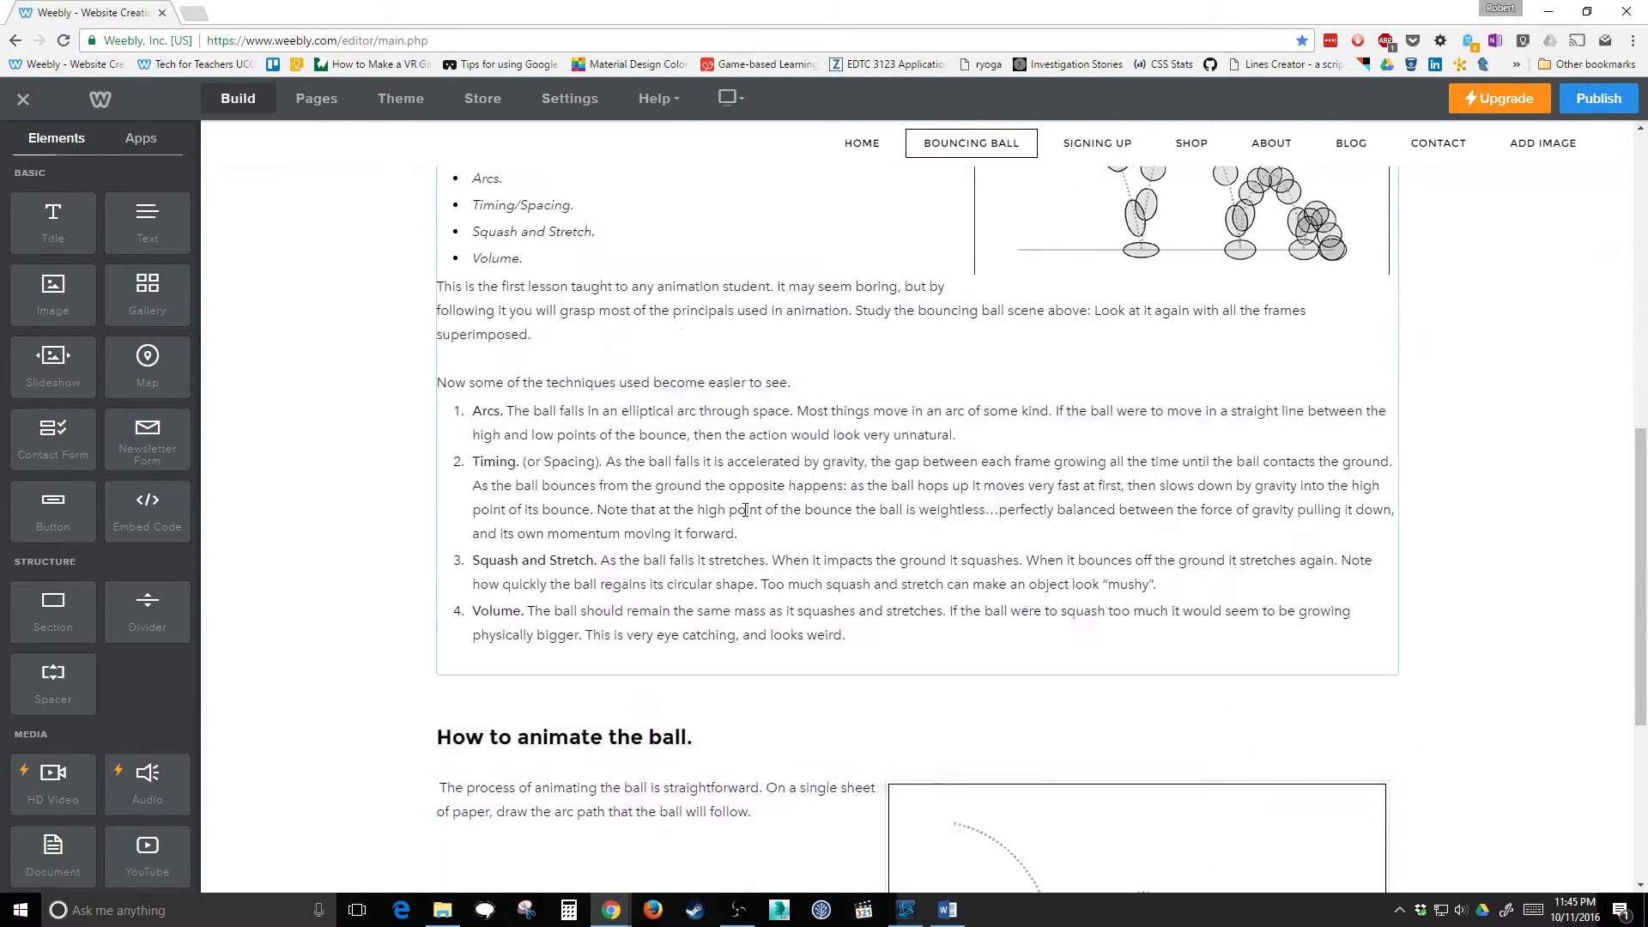
scroll(745, 509, "up", 5)
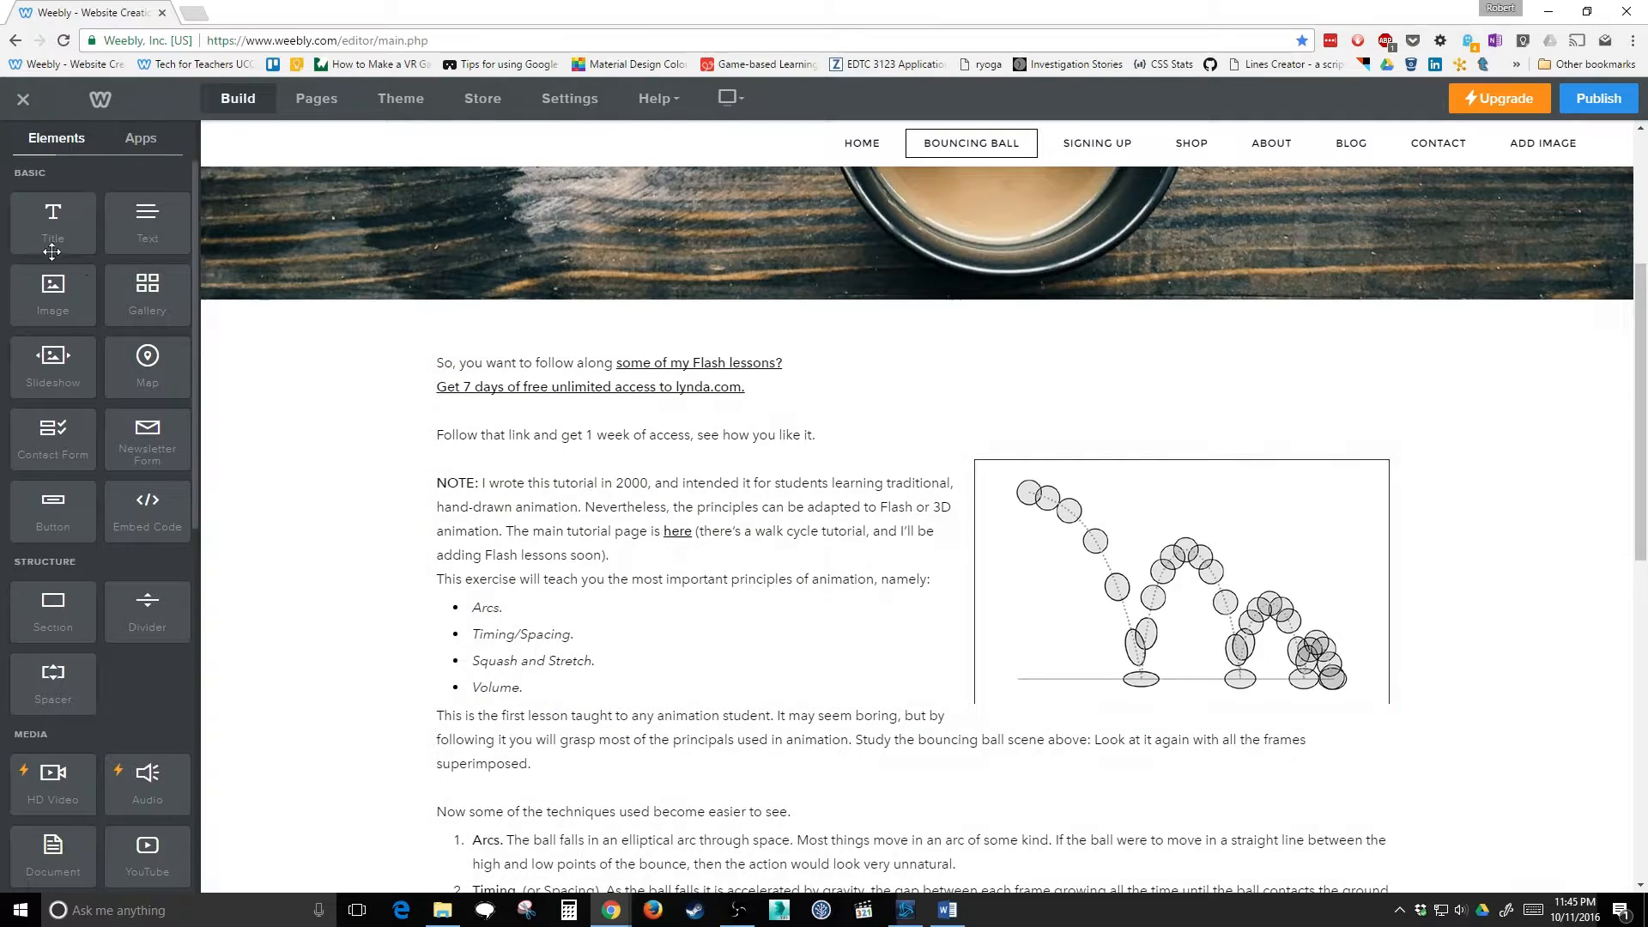
left_click_drag(53, 221, 542, 335)
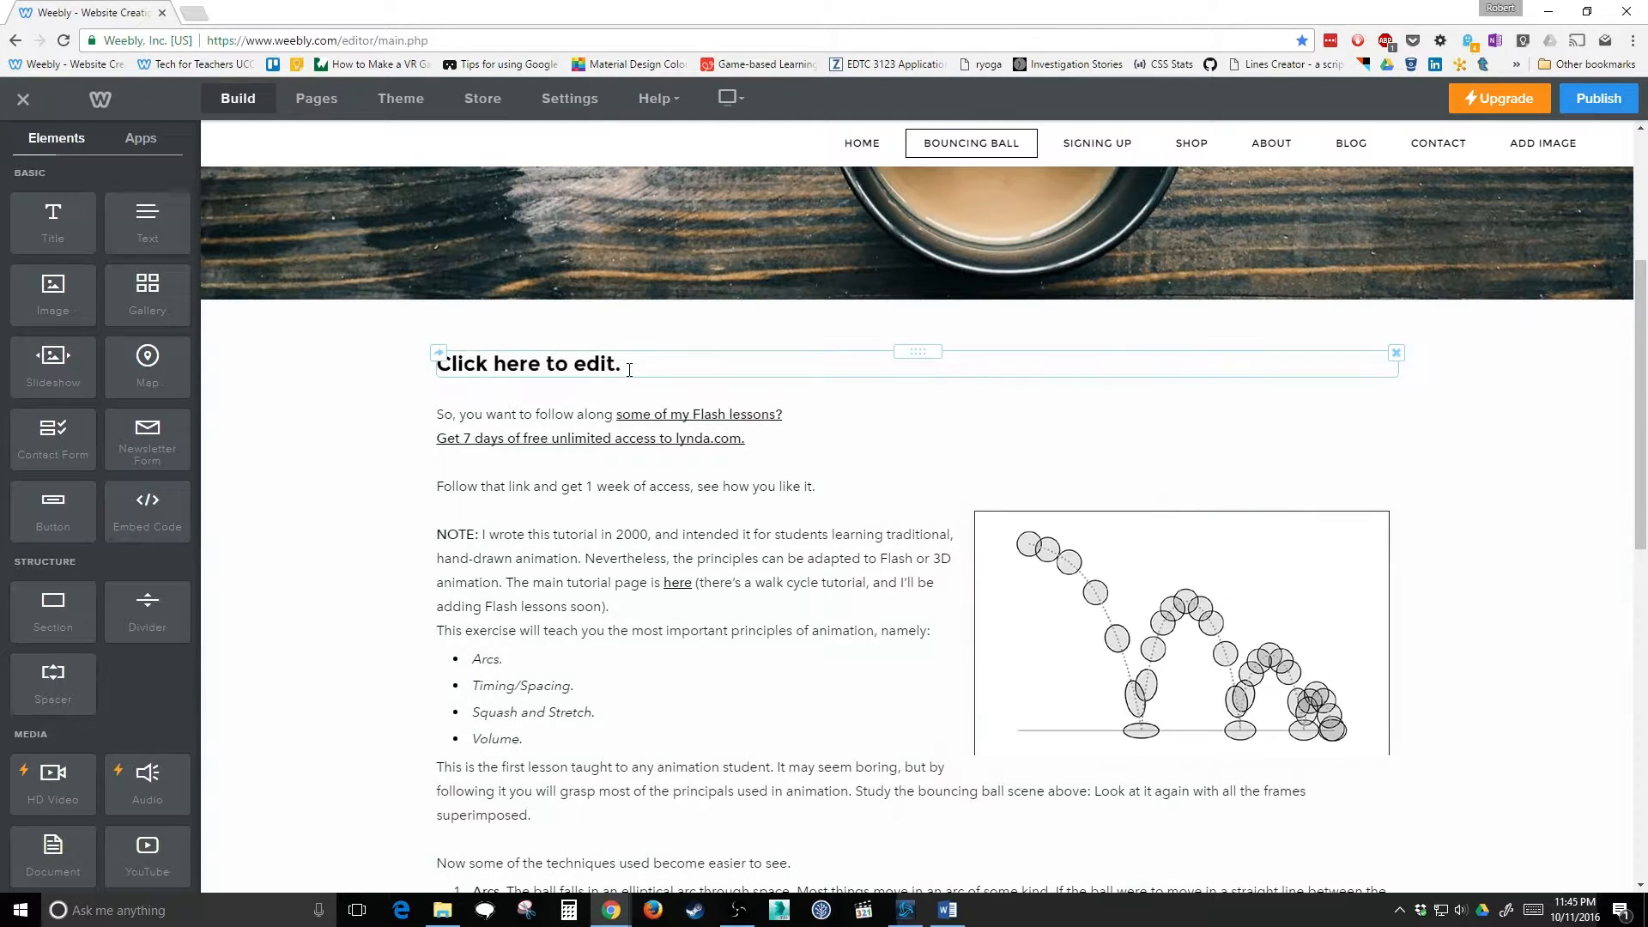
left_click(607, 374)
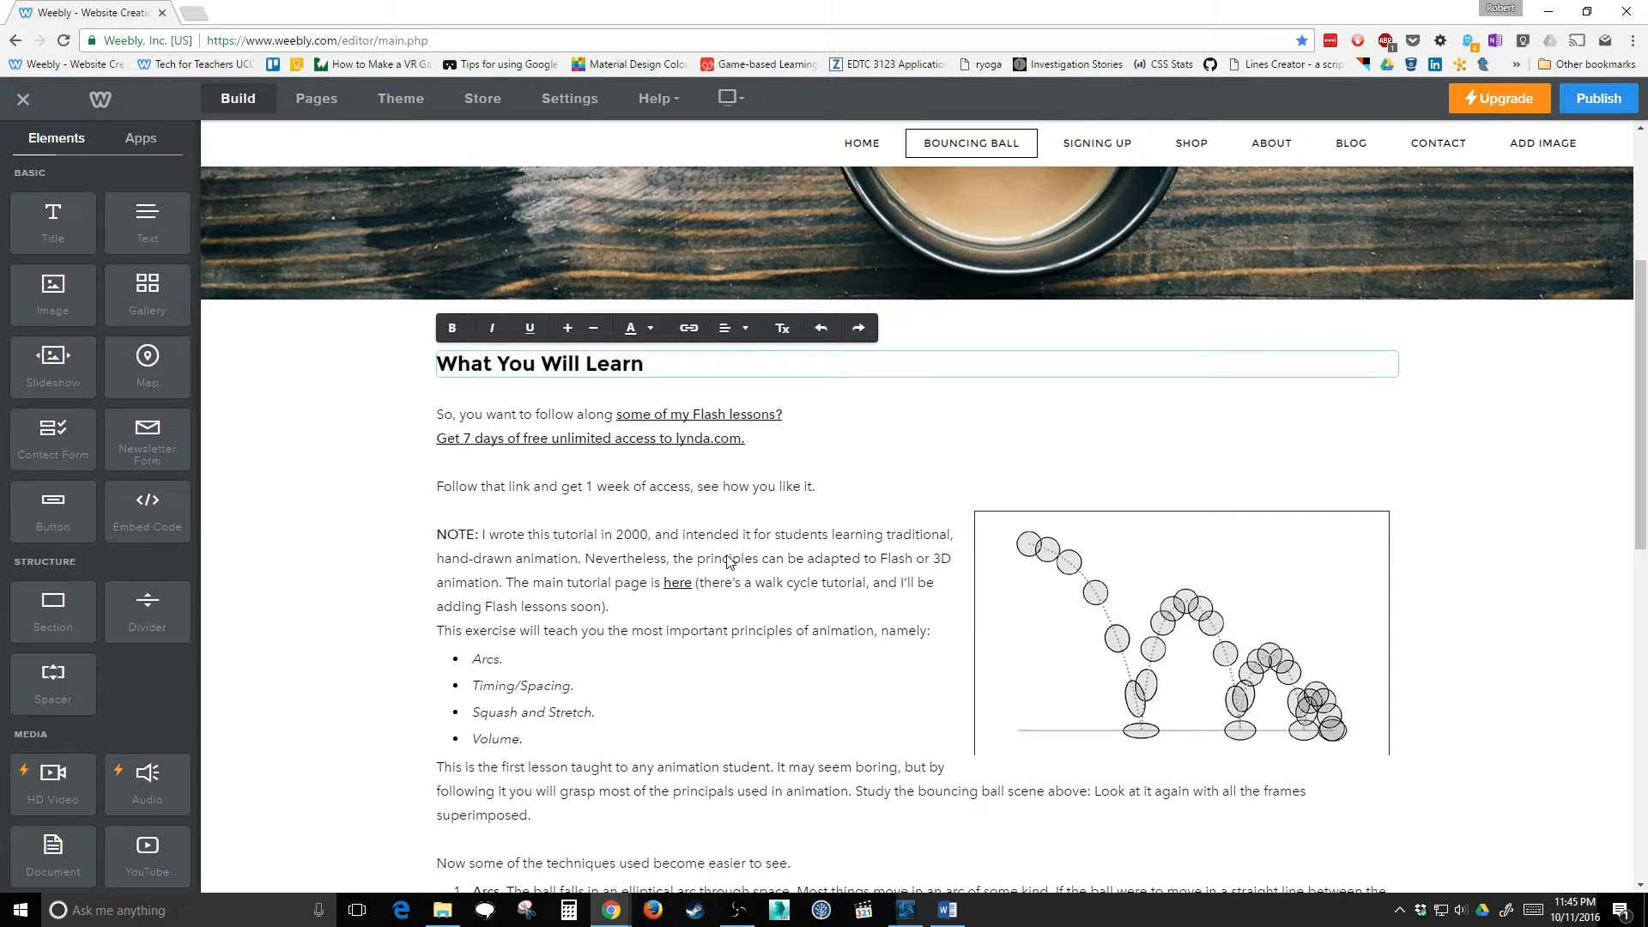
Switch to tutorial.docx in Word and copy the "On this drawing, tick off the position of each ball" paragraph below the arc-path picture.
scroll(728, 562, "down", 8)
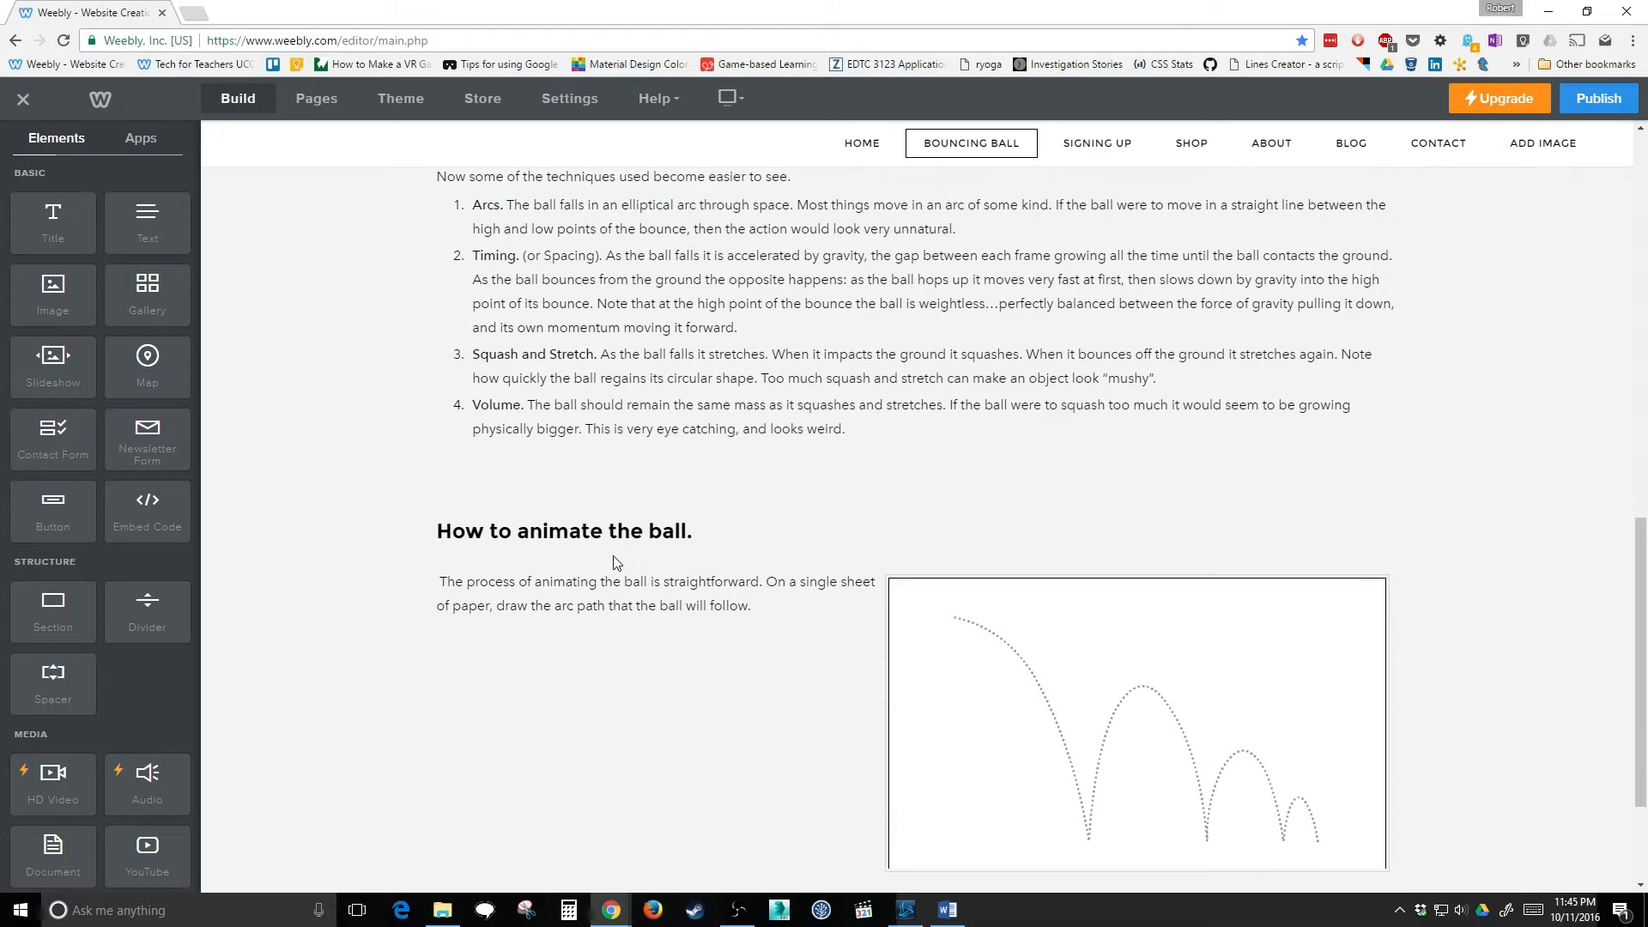
left_click(625, 524)
scroll(648, 636, "down", 2)
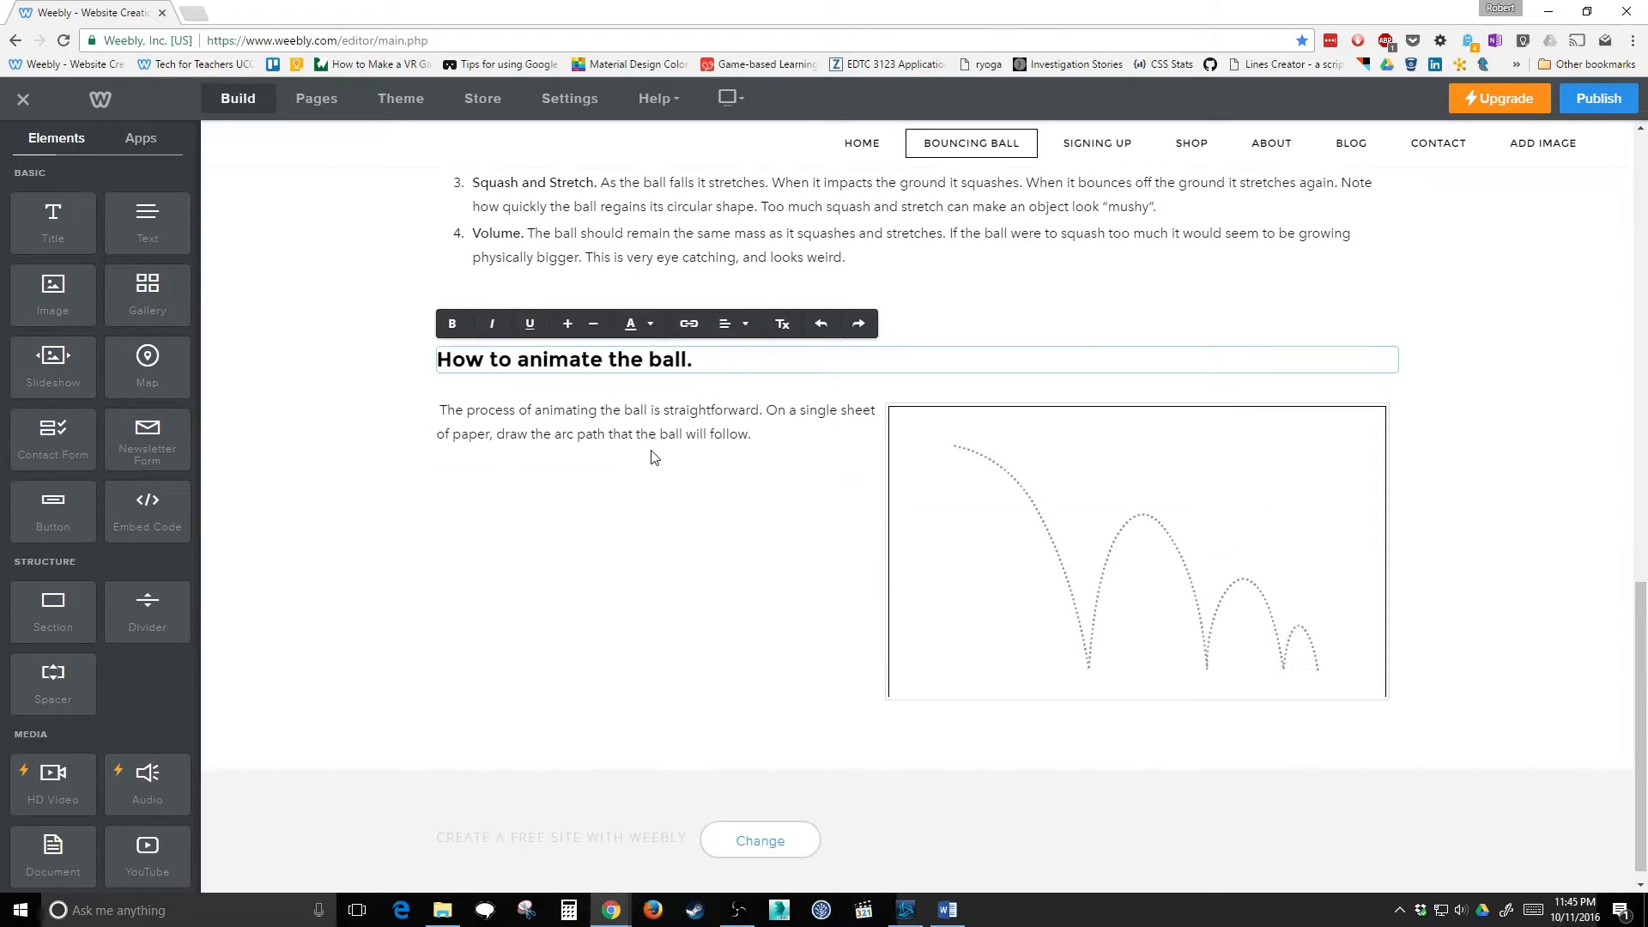
left_click(735, 464)
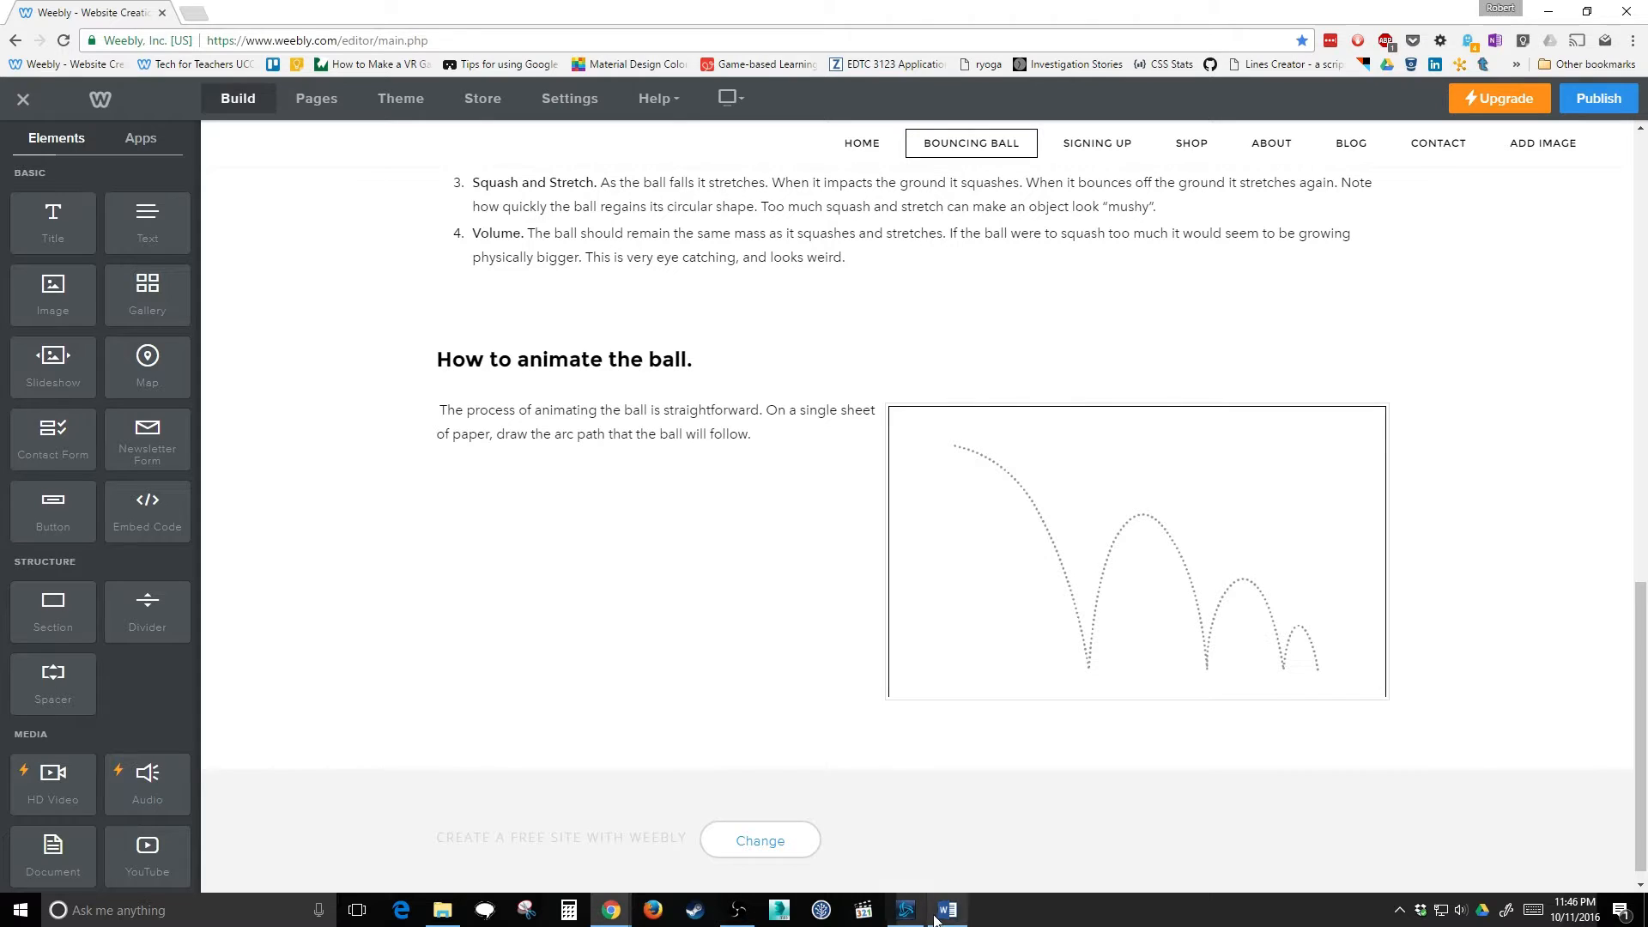
left_click(947, 912)
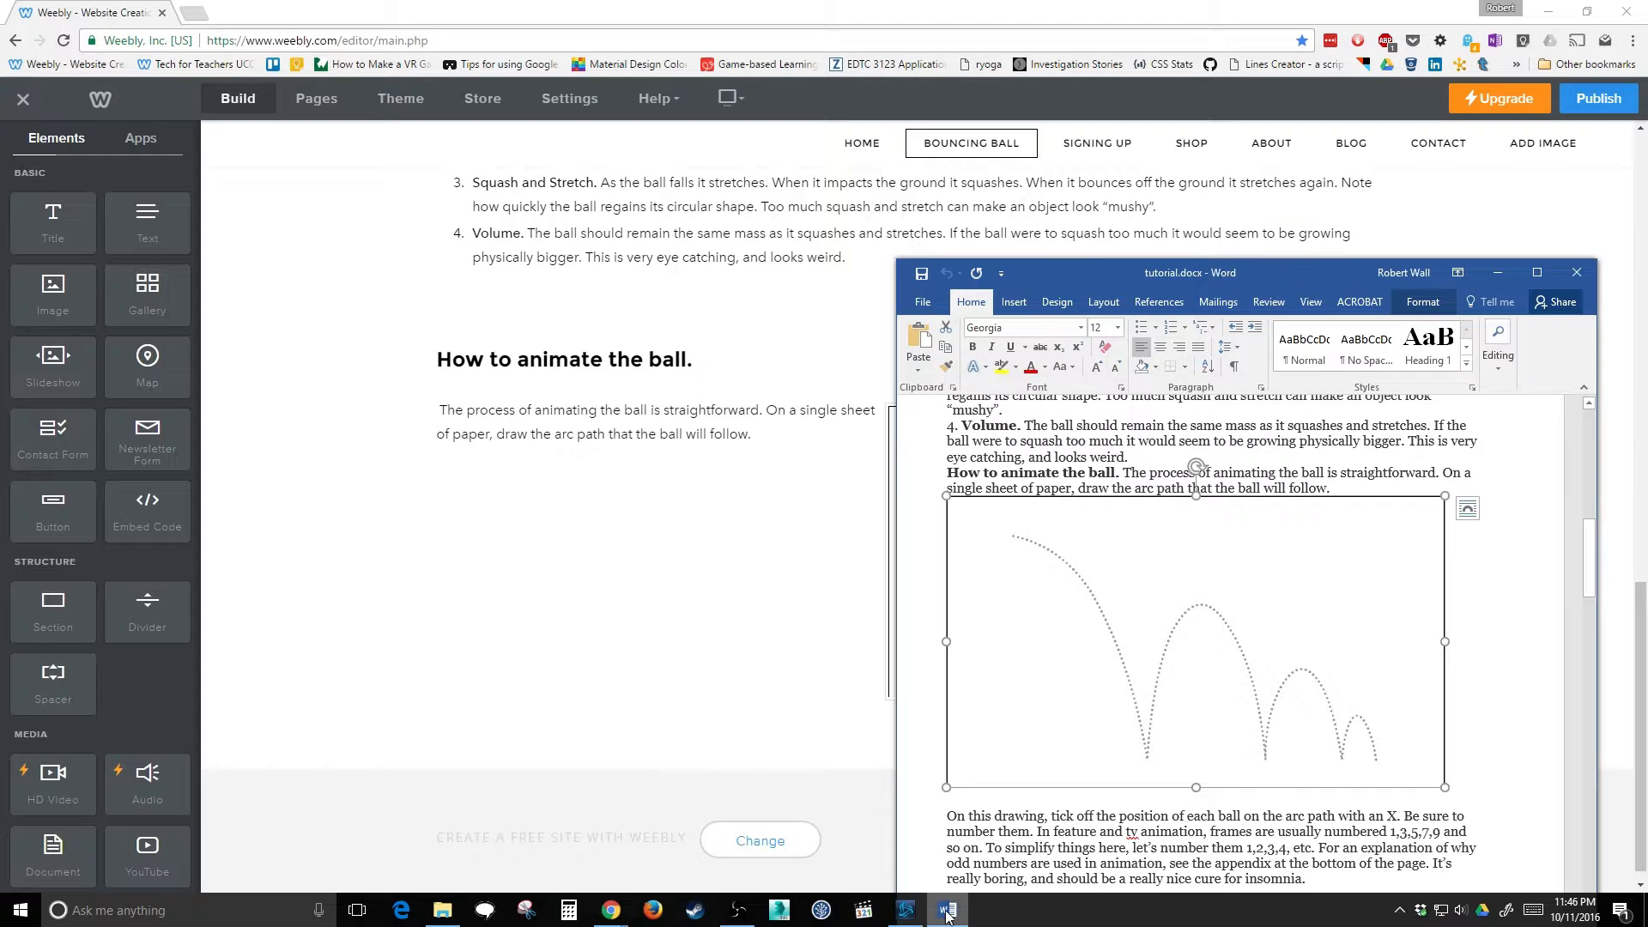
scroll(1240, 725, "down", 3)
scroll(1240, 725, "up", 3)
scroll(1239, 721, "down", 1)
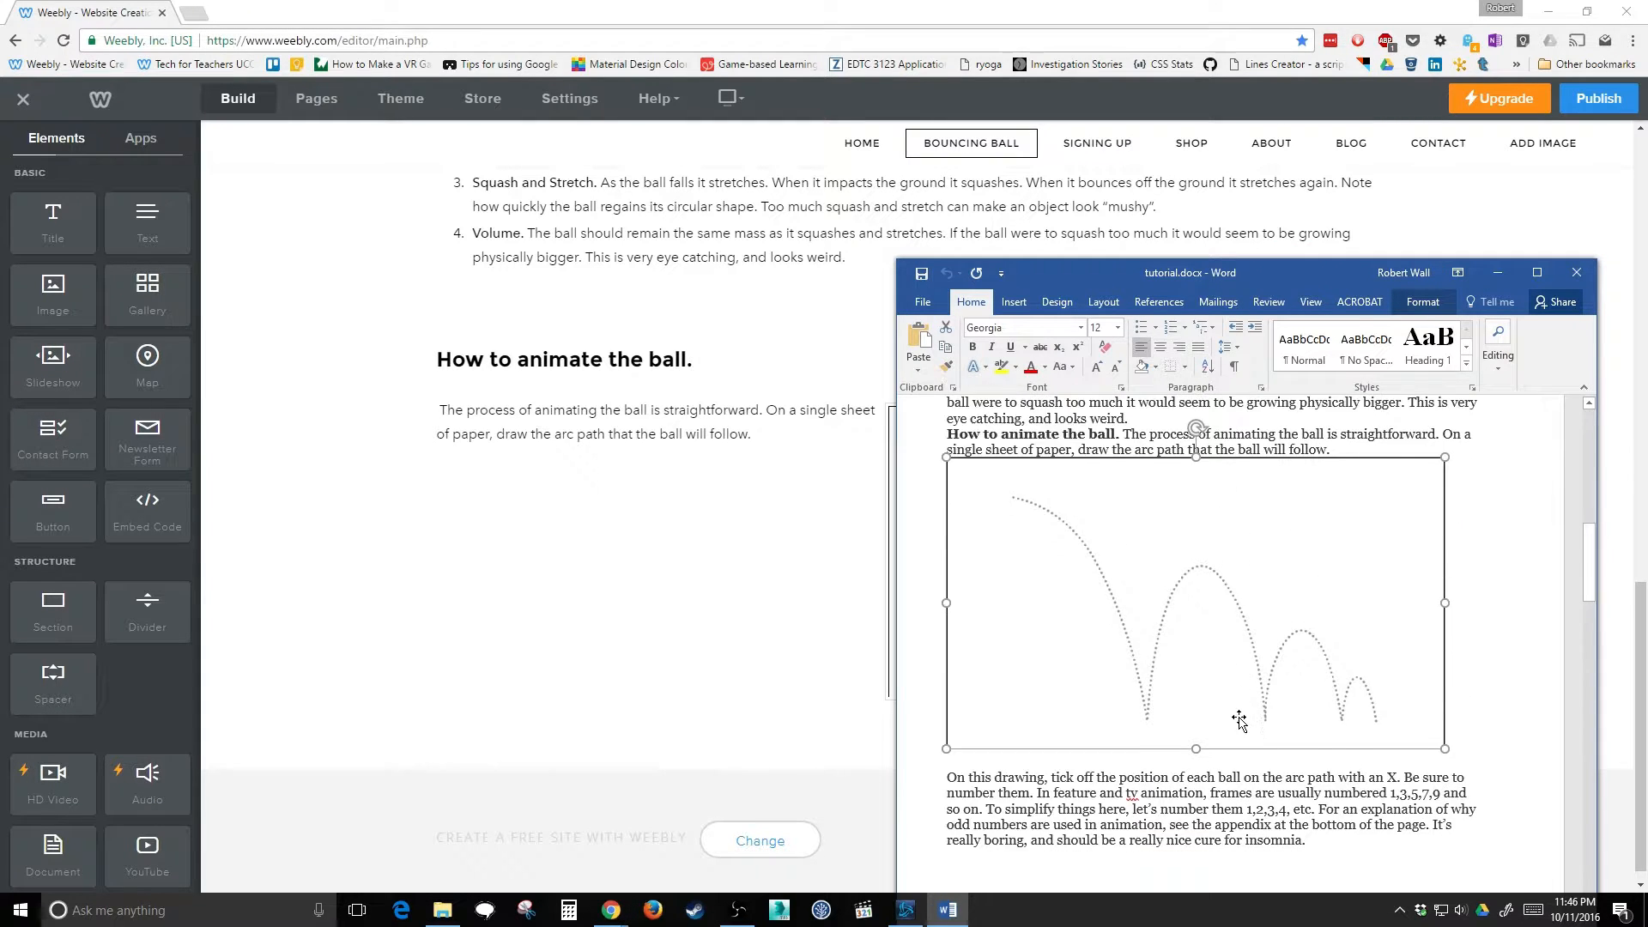
scroll(1239, 719, "down", 3)
left_click_drag(944, 650, 1368, 730)
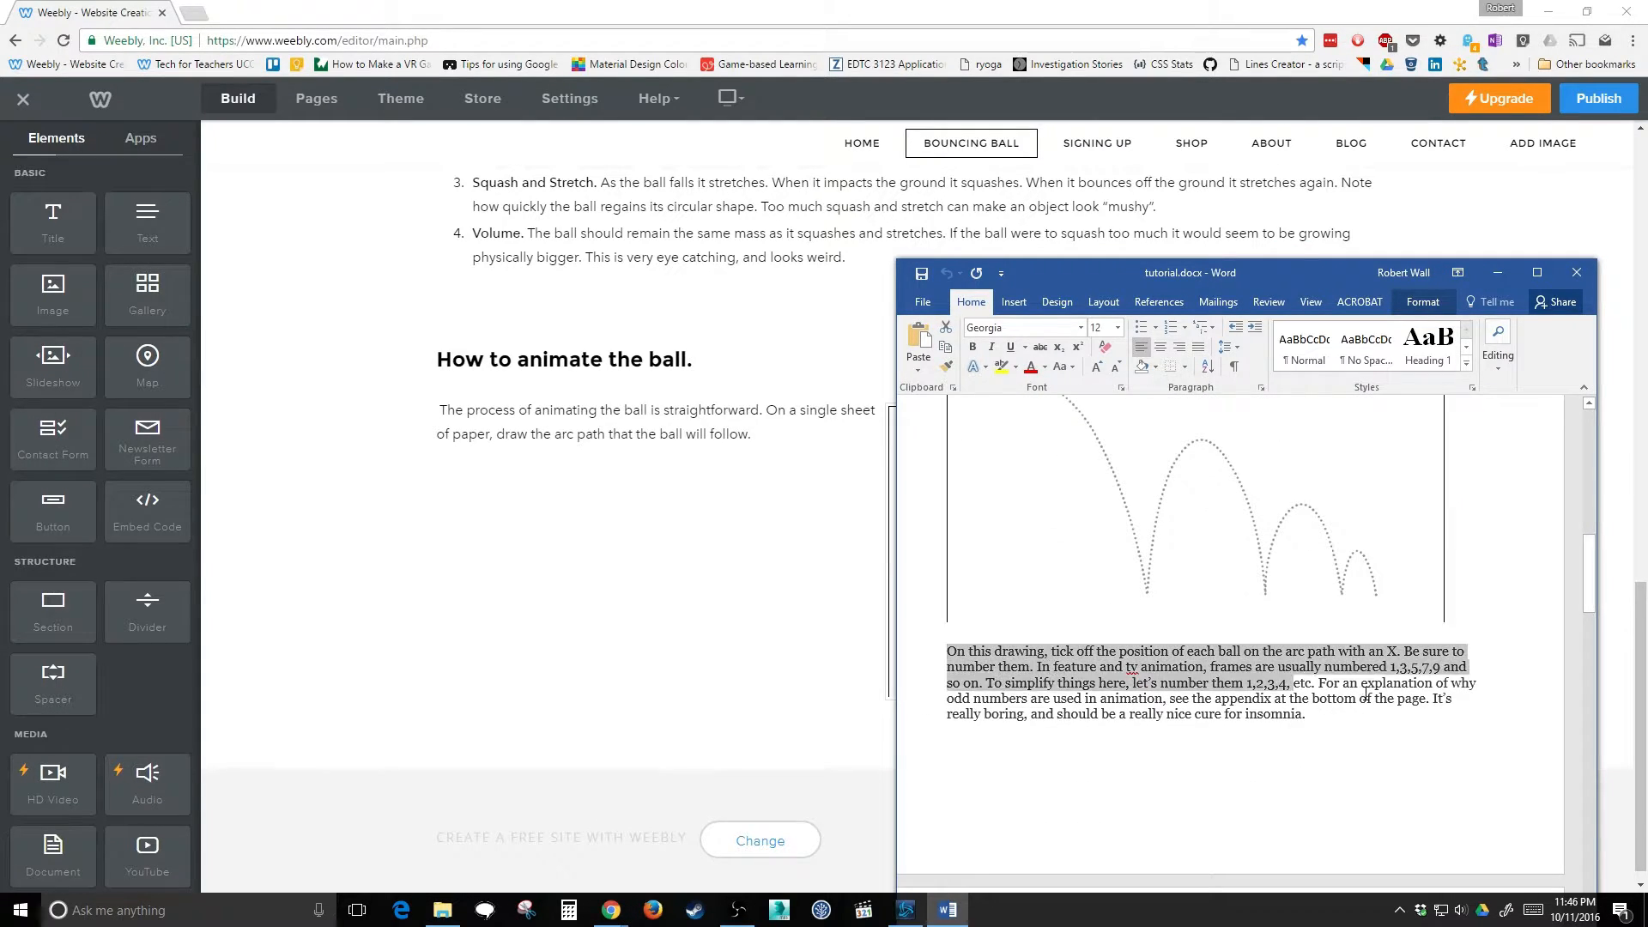
scroll(1368, 693, "down", 5)
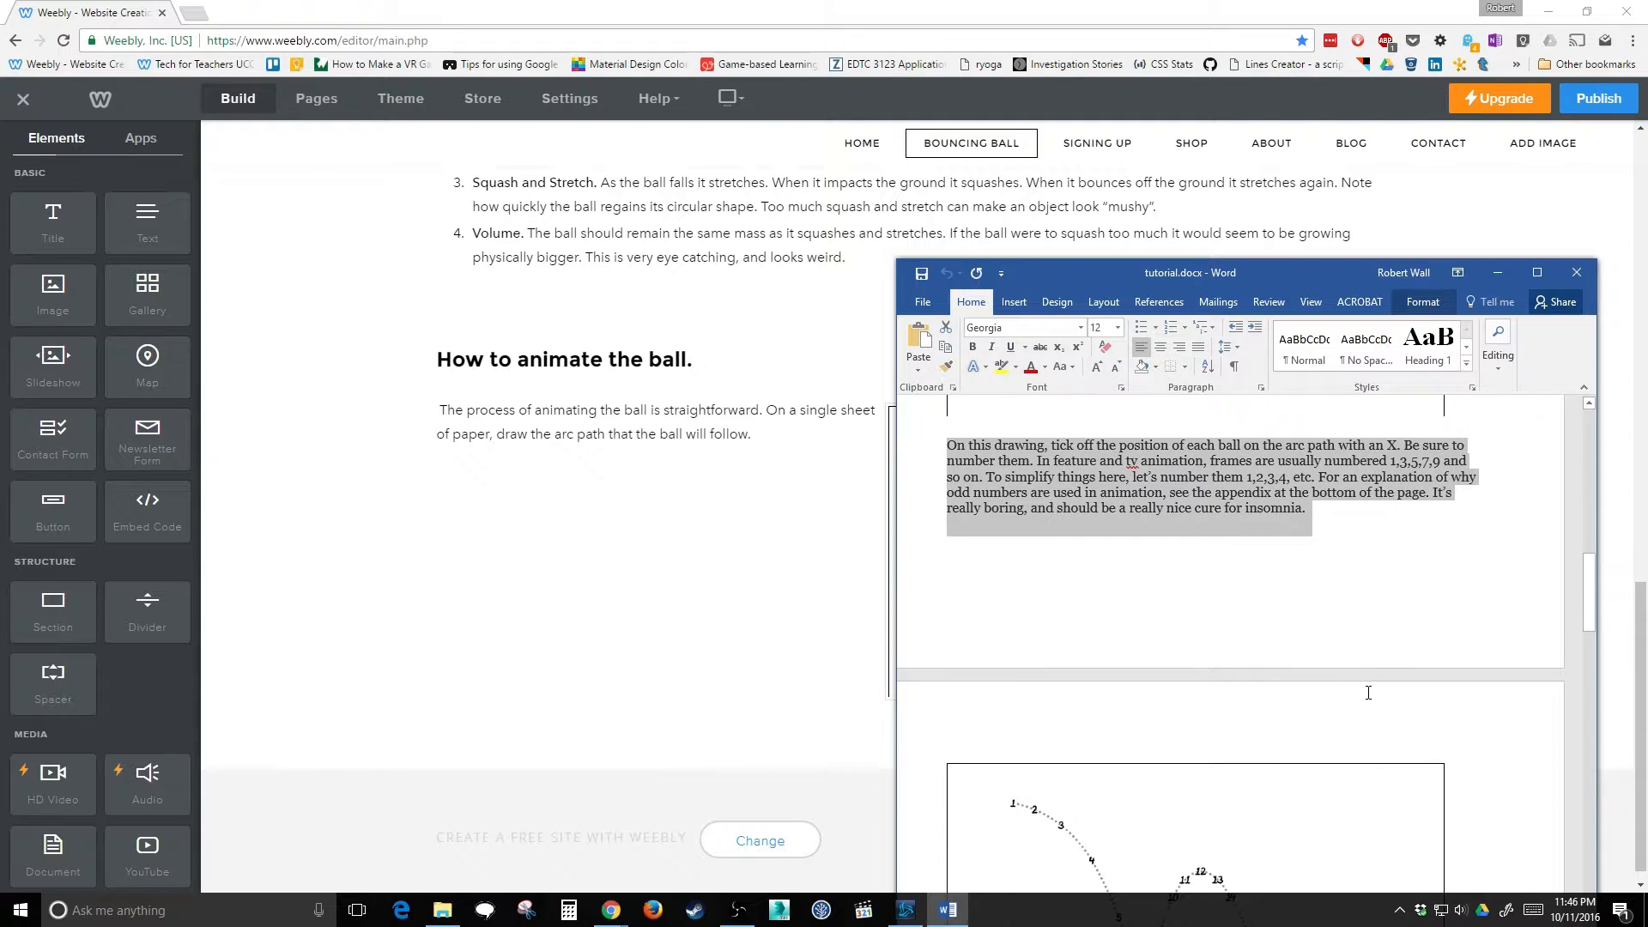
Back in Weebly, paste the copied paragraph below "The process of animating the ball" paragraph and remove the extra blank line between them.
left_click(755, 464)
left_click(764, 434)
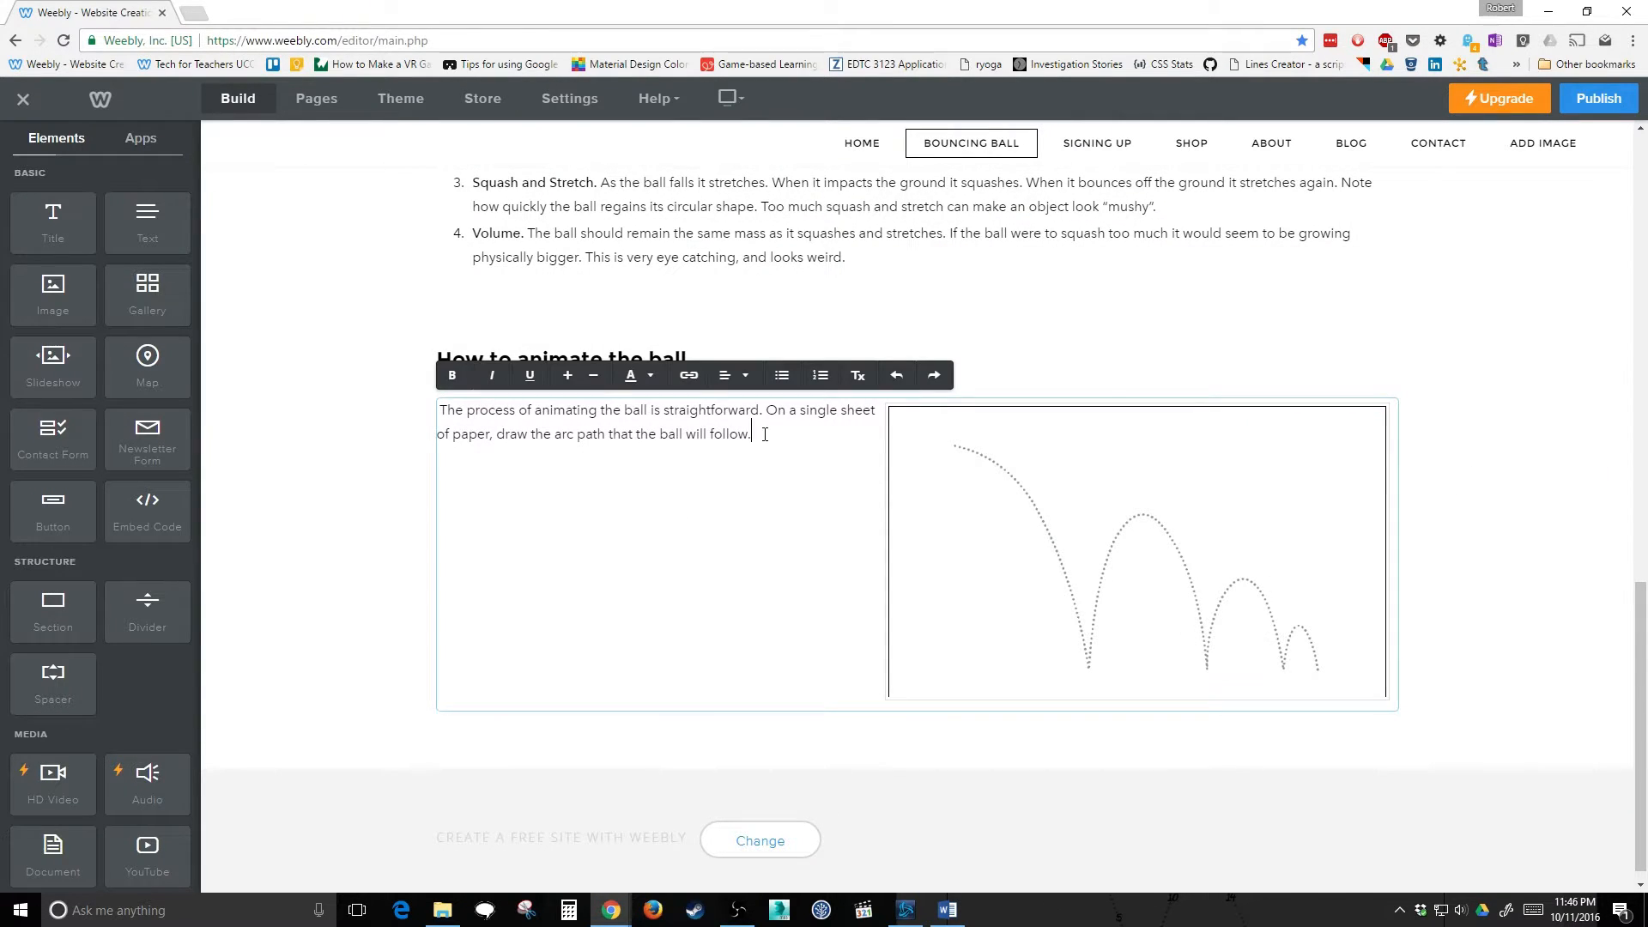
key("ctrl+v")
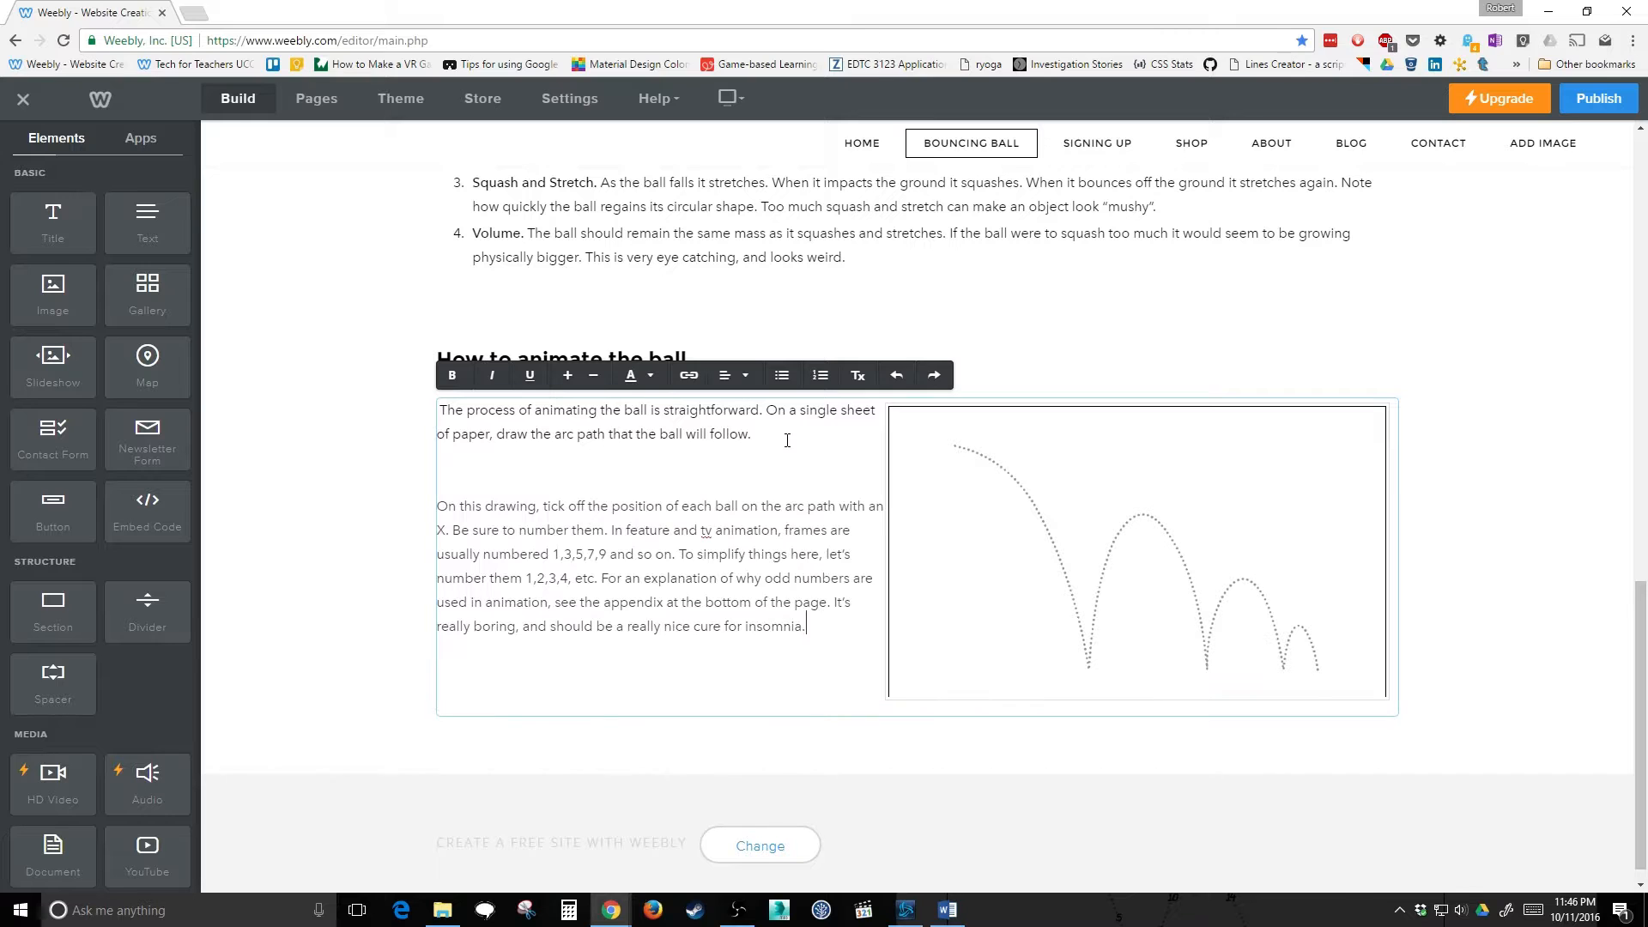
key("BackSpace")
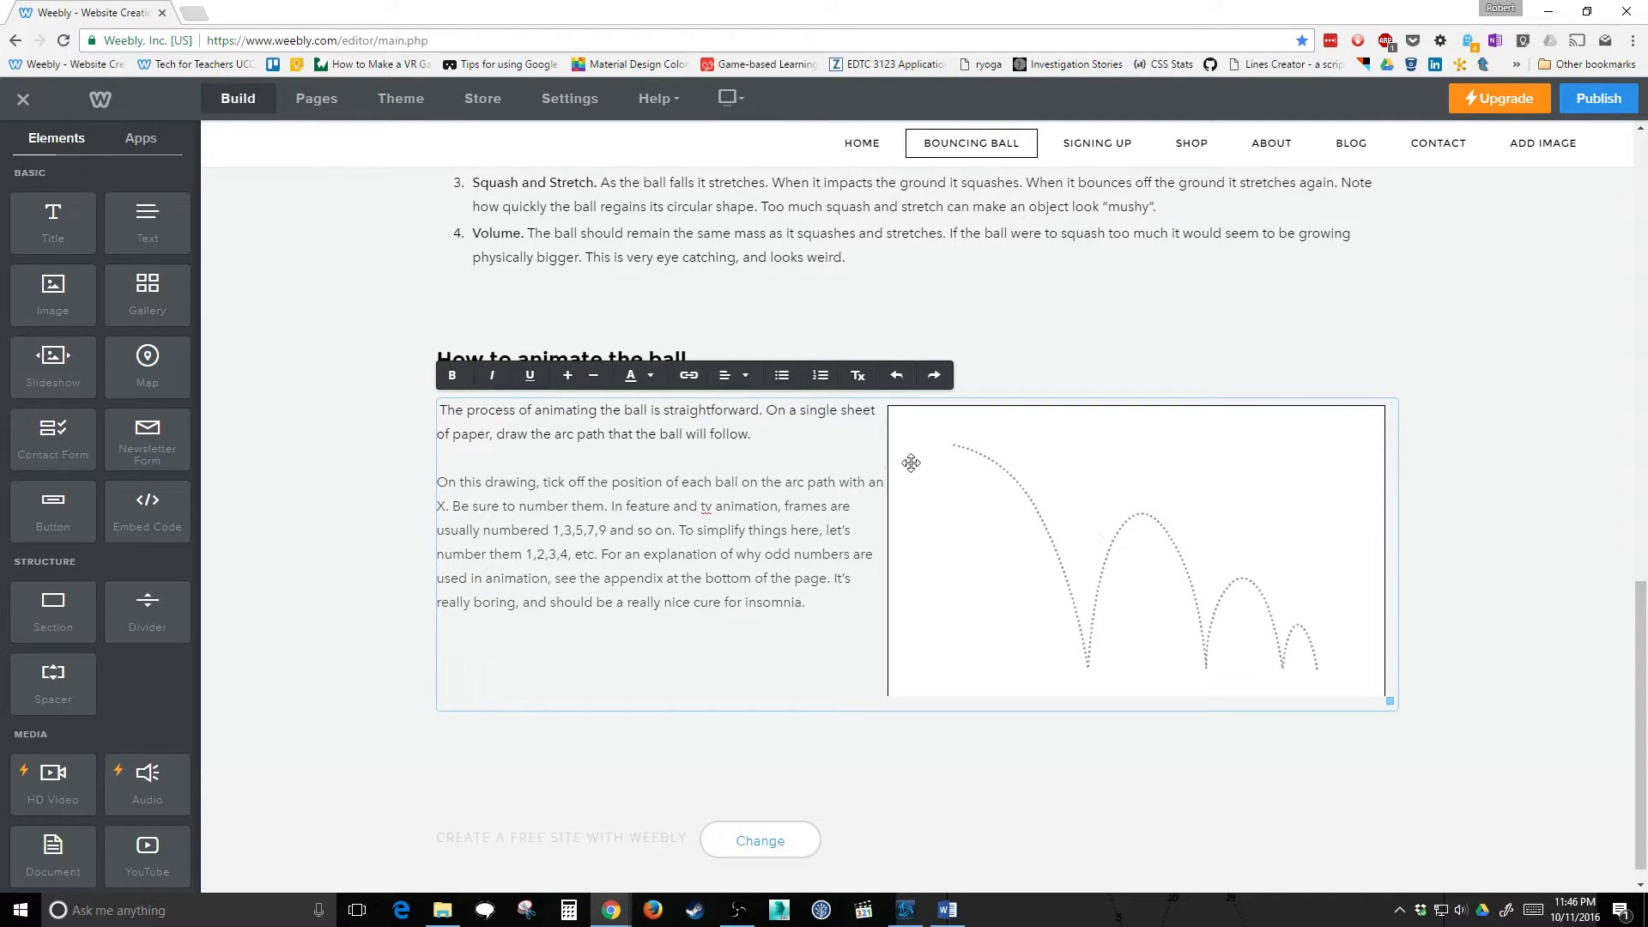
left_click(789, 506)
scroll(805, 499, "down", 1)
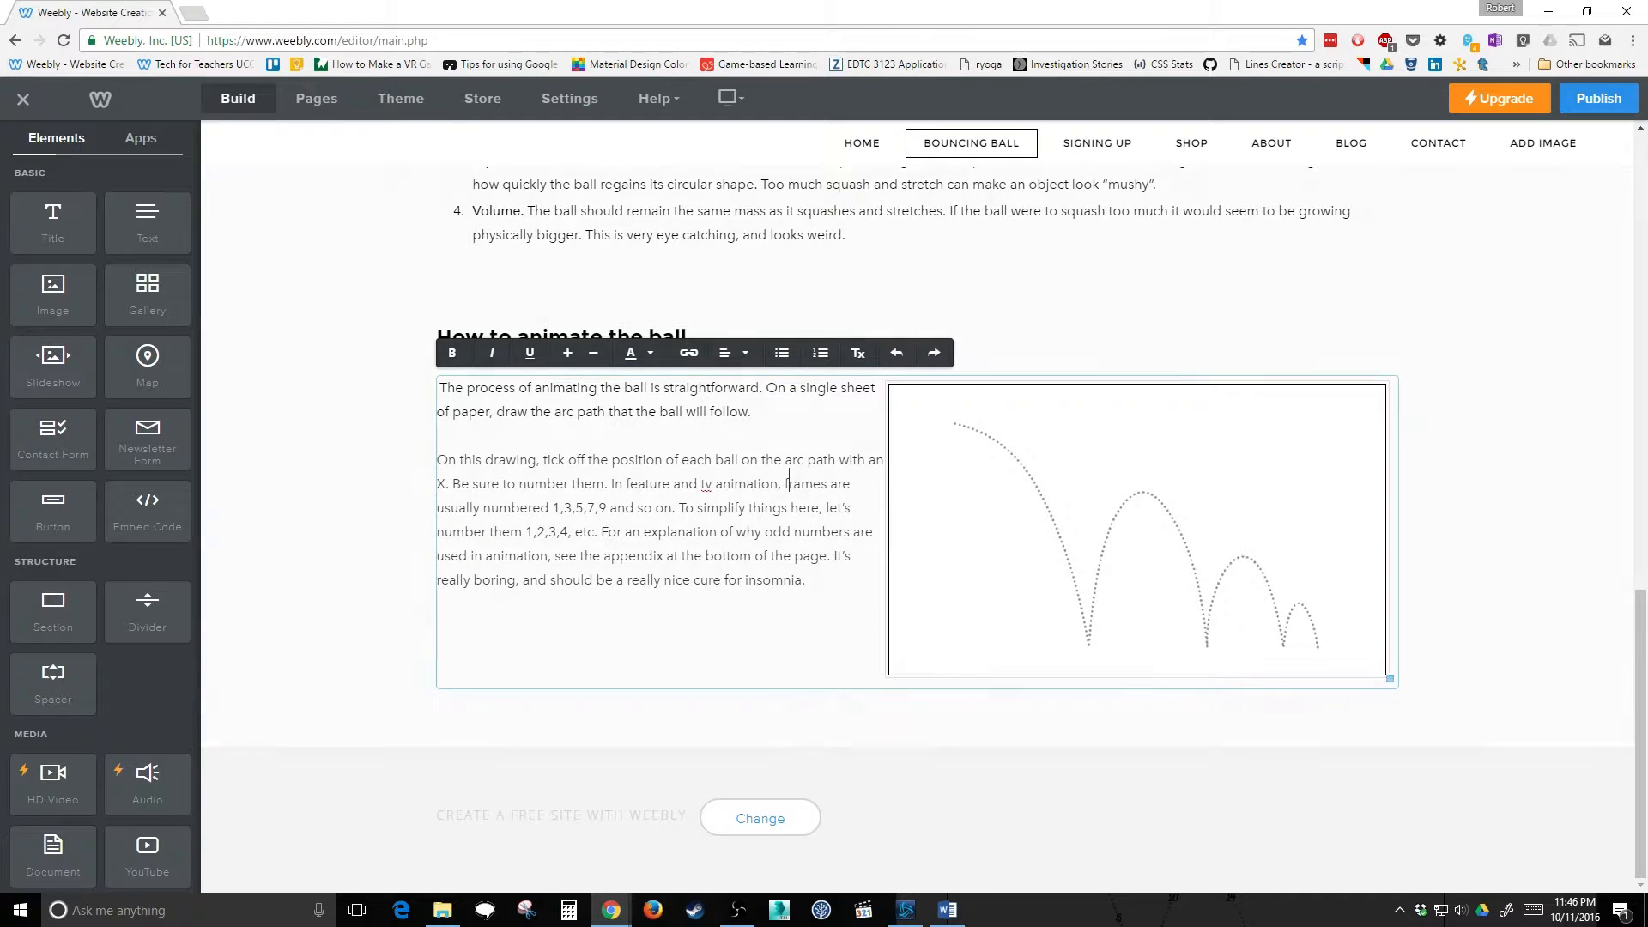
Add a text element below the arc-path block and fill it with the "If you have a backlight, then switch it on" paragraph from the Word document.
left_click(949, 913)
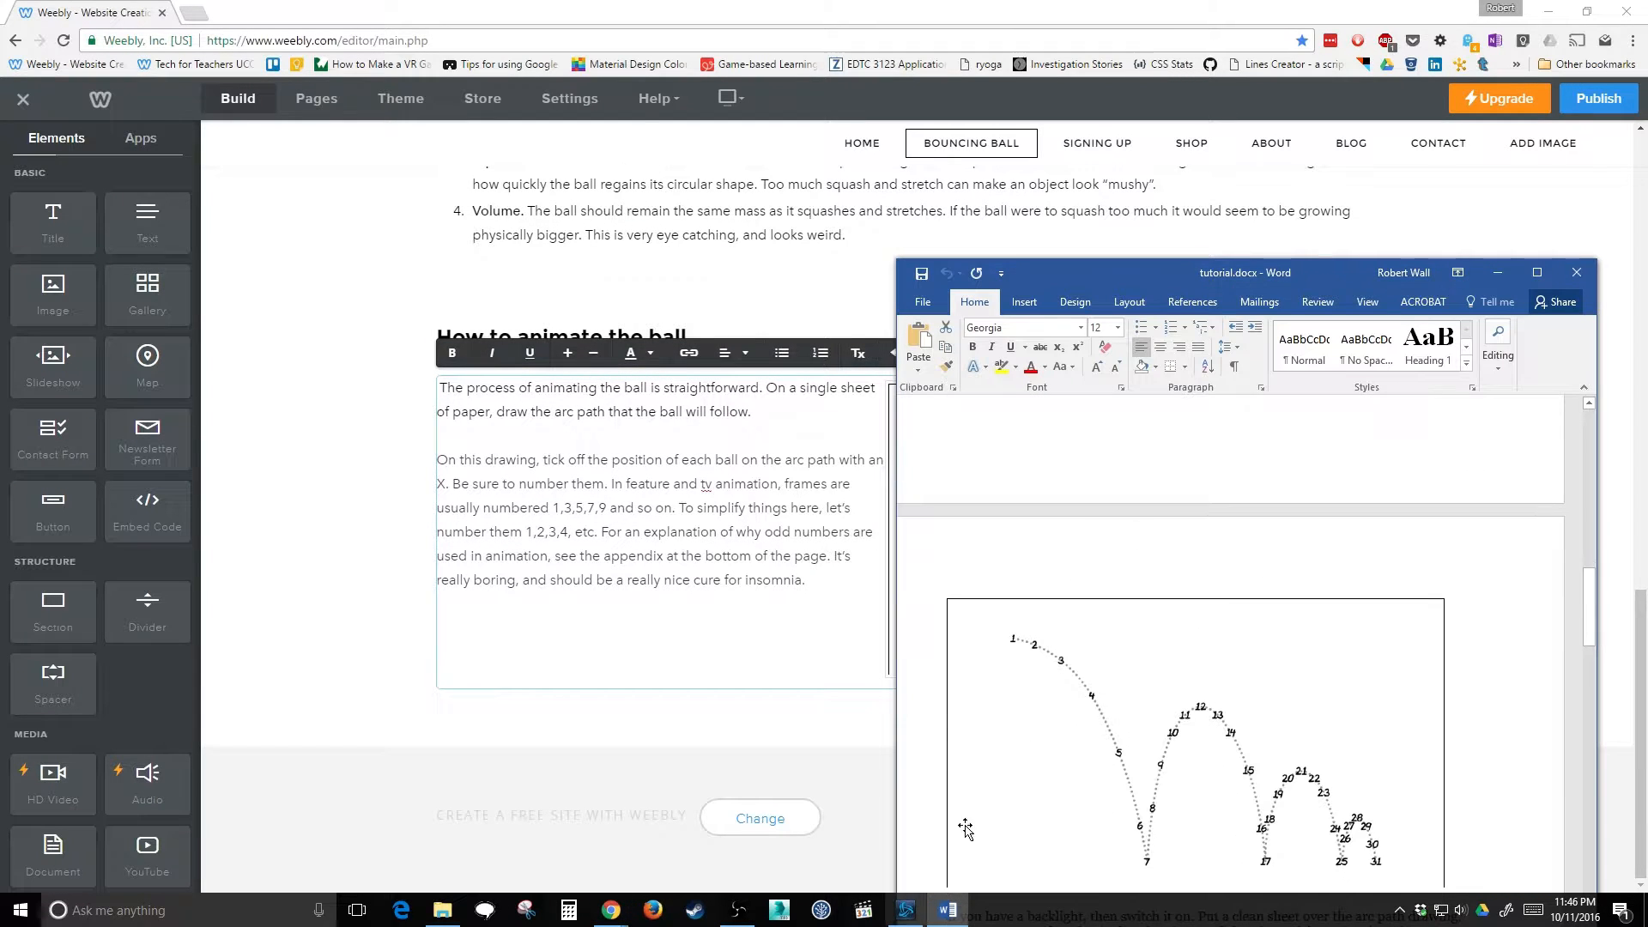
scroll(1030, 798, "down", 3)
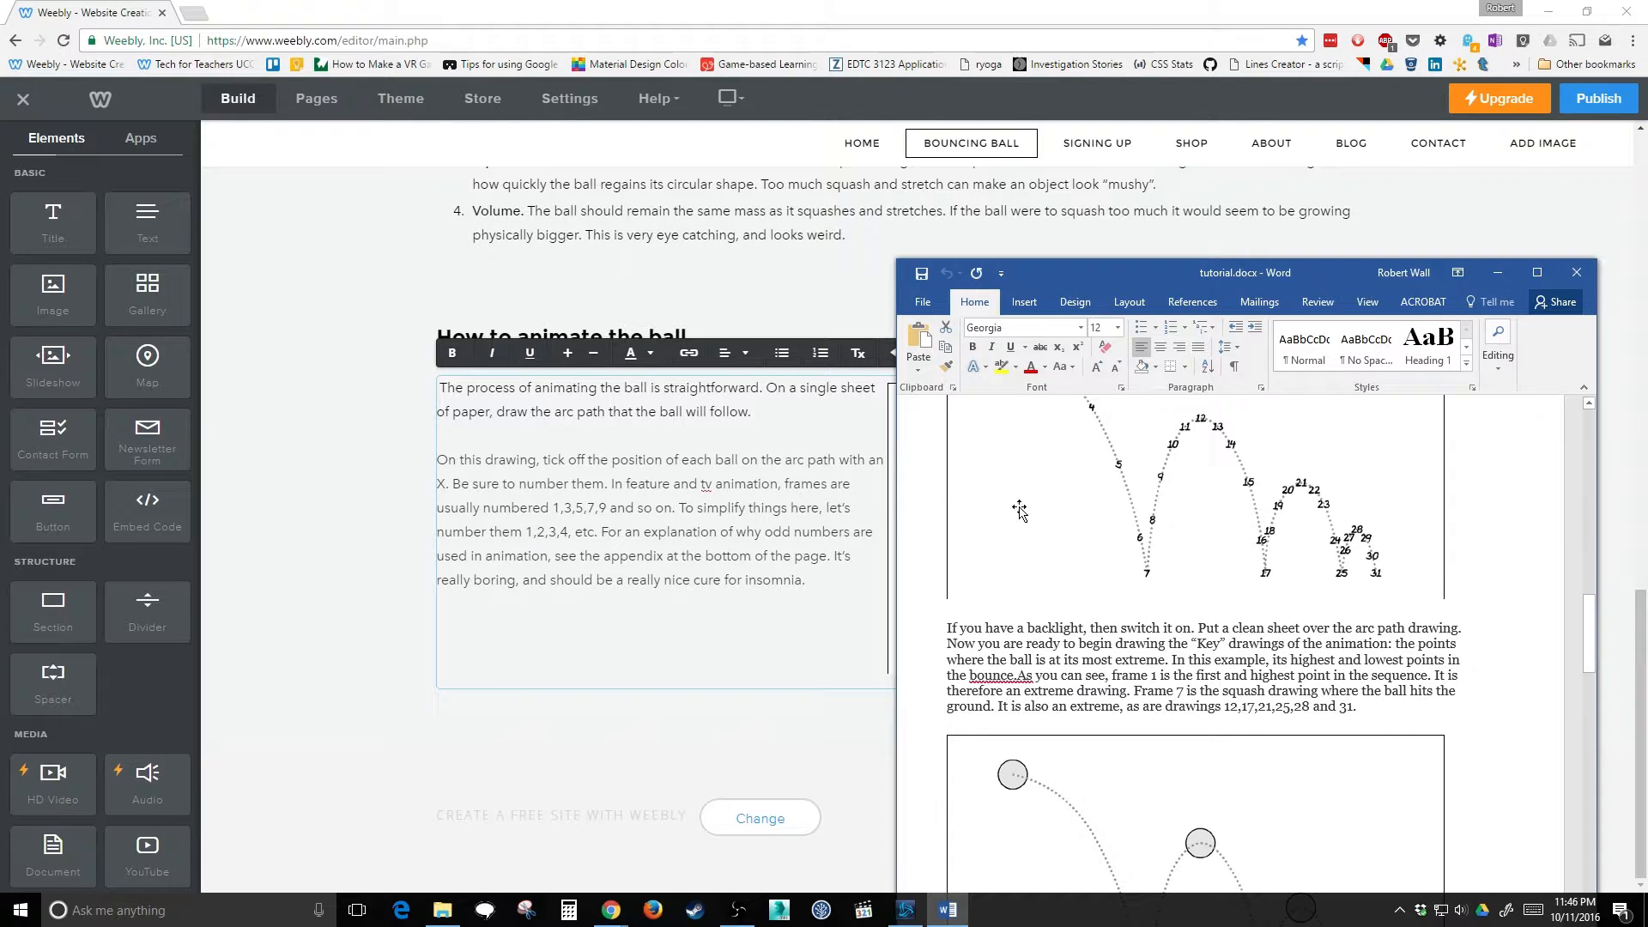
left_click(952, 509)
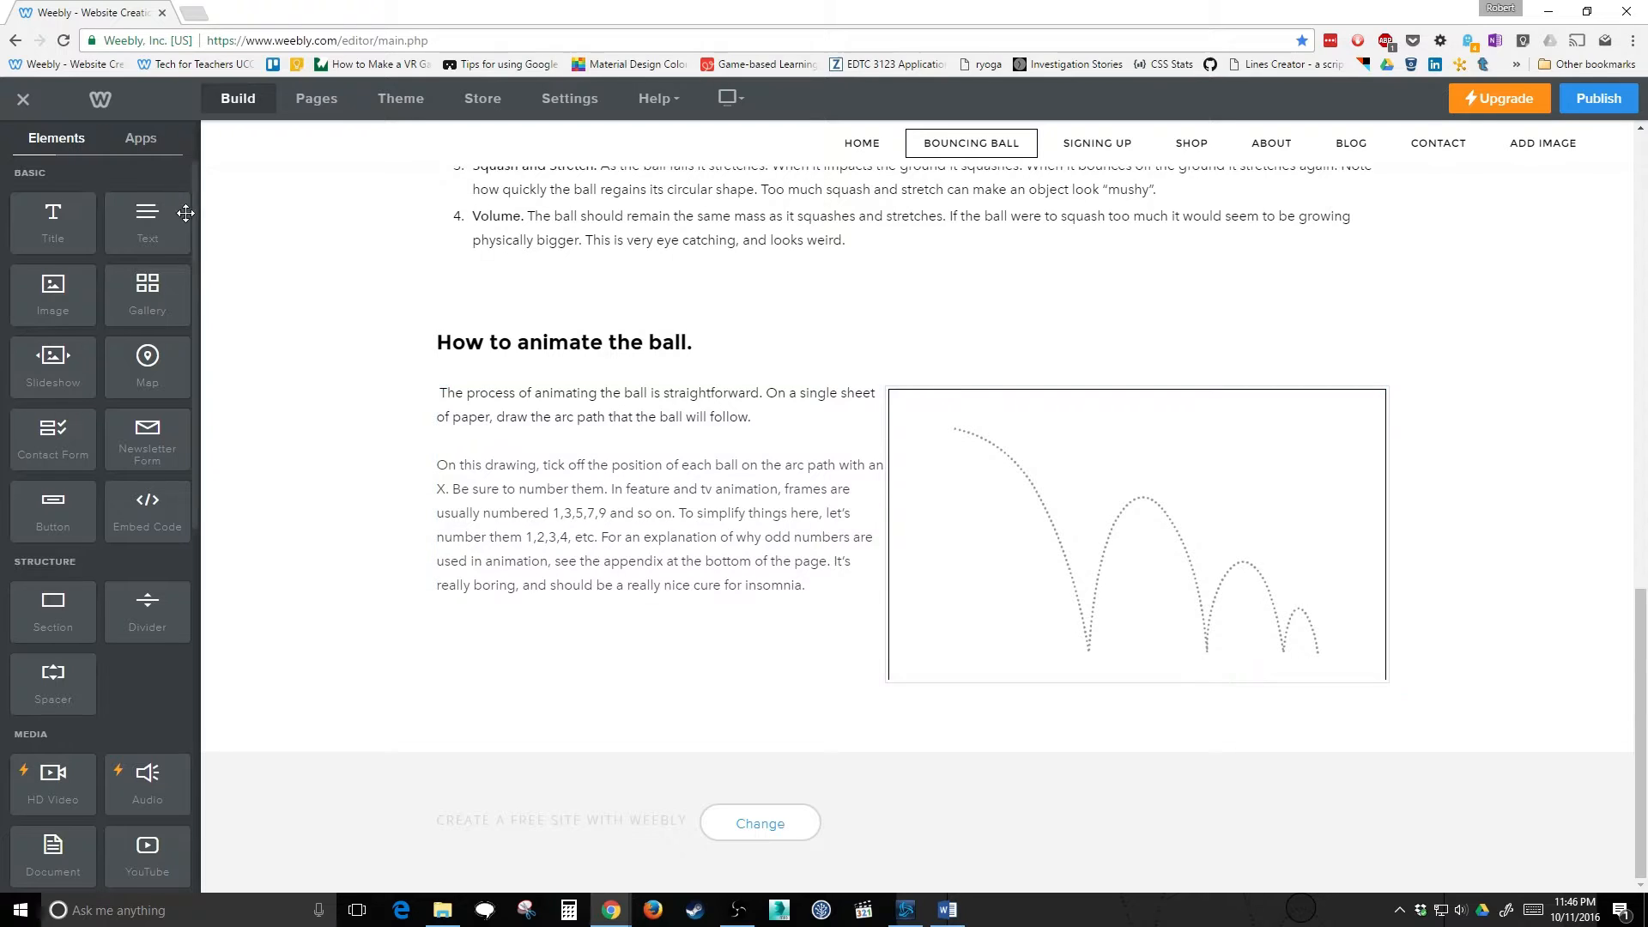
left_click_drag(147, 225, 589, 731)
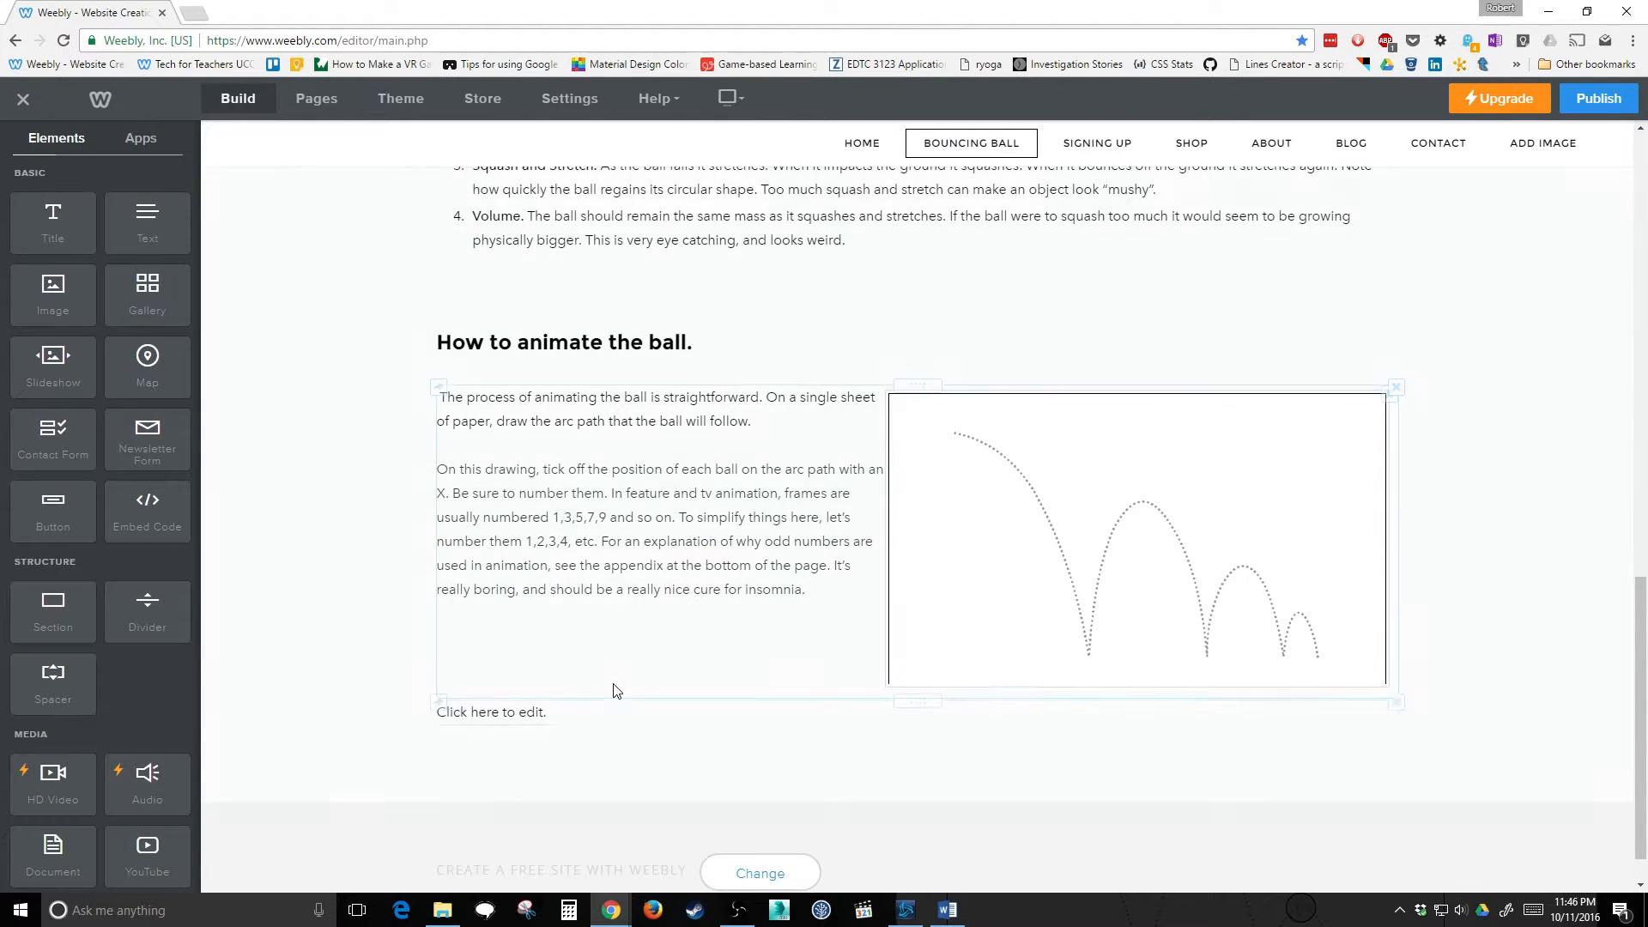
scroll(745, 878, "down", 1)
left_click(948, 909)
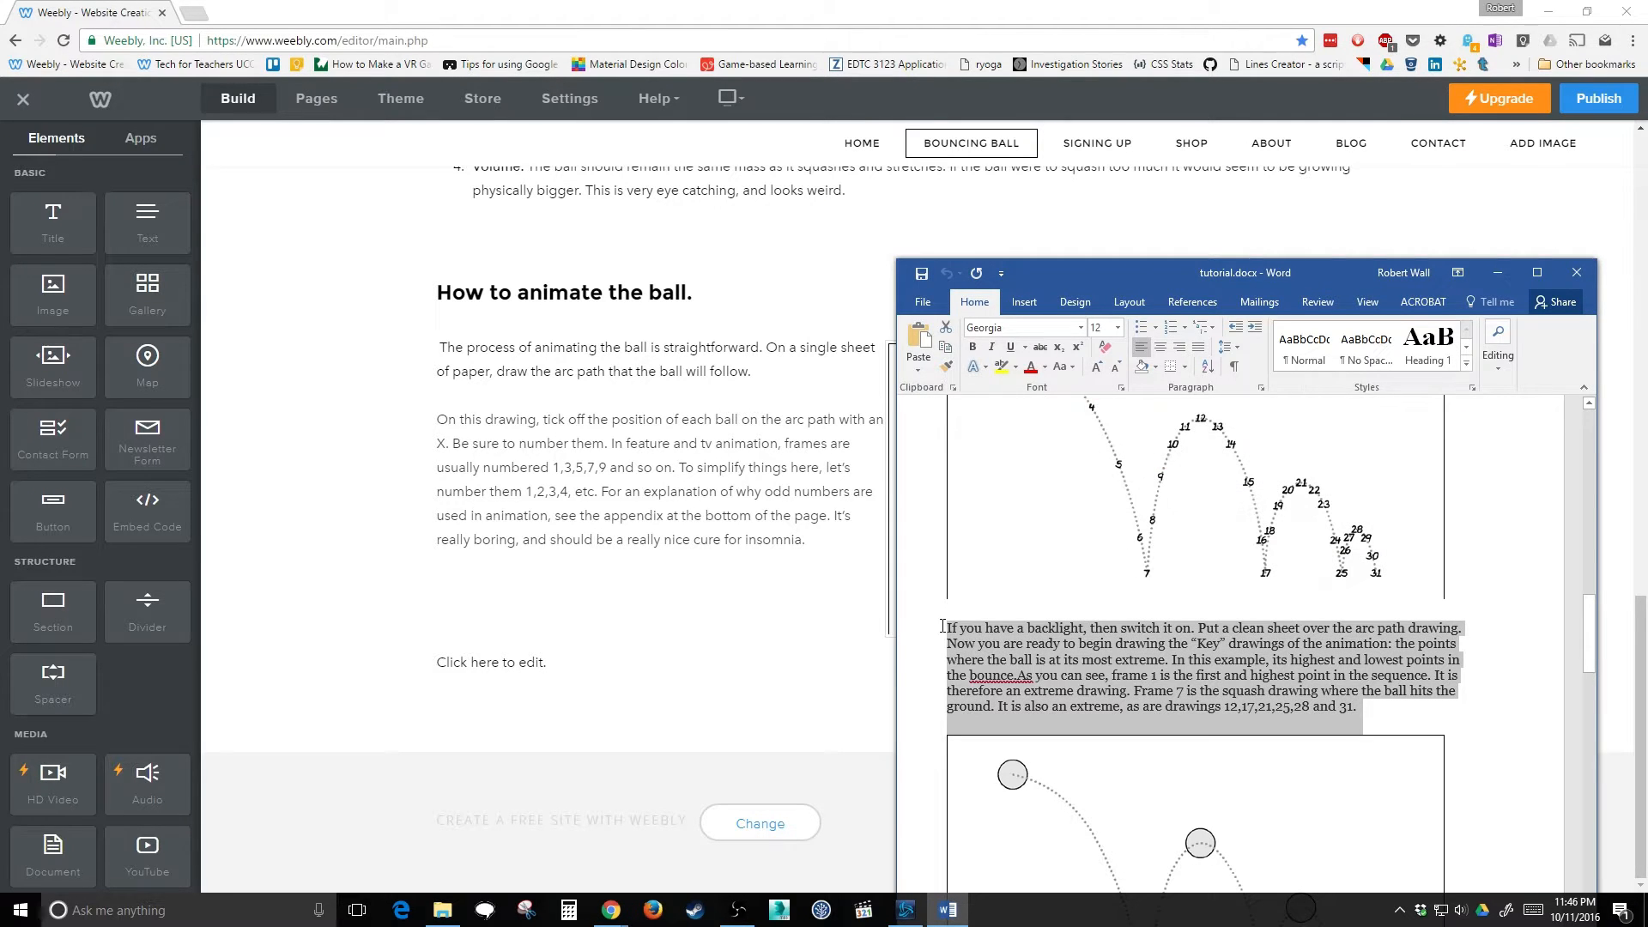
left_click(493, 664)
type("If you have a backlight, then switch it on. Put a clean sheet over the arc path drawing. Now you are ready to begin drawing the \"Key\" drawings of the animation: the points where the ball is at its most extreme. In this example, its highest and lowest points in the bounce.As you can see, frame 1 is the first and highest point in the sequence. It is therefore an extreme drawing. Frame 7 is the squash drawing where the ball hits the ground. It is also an extreme, as are drawings 12,17,21,25,28 and 31.")
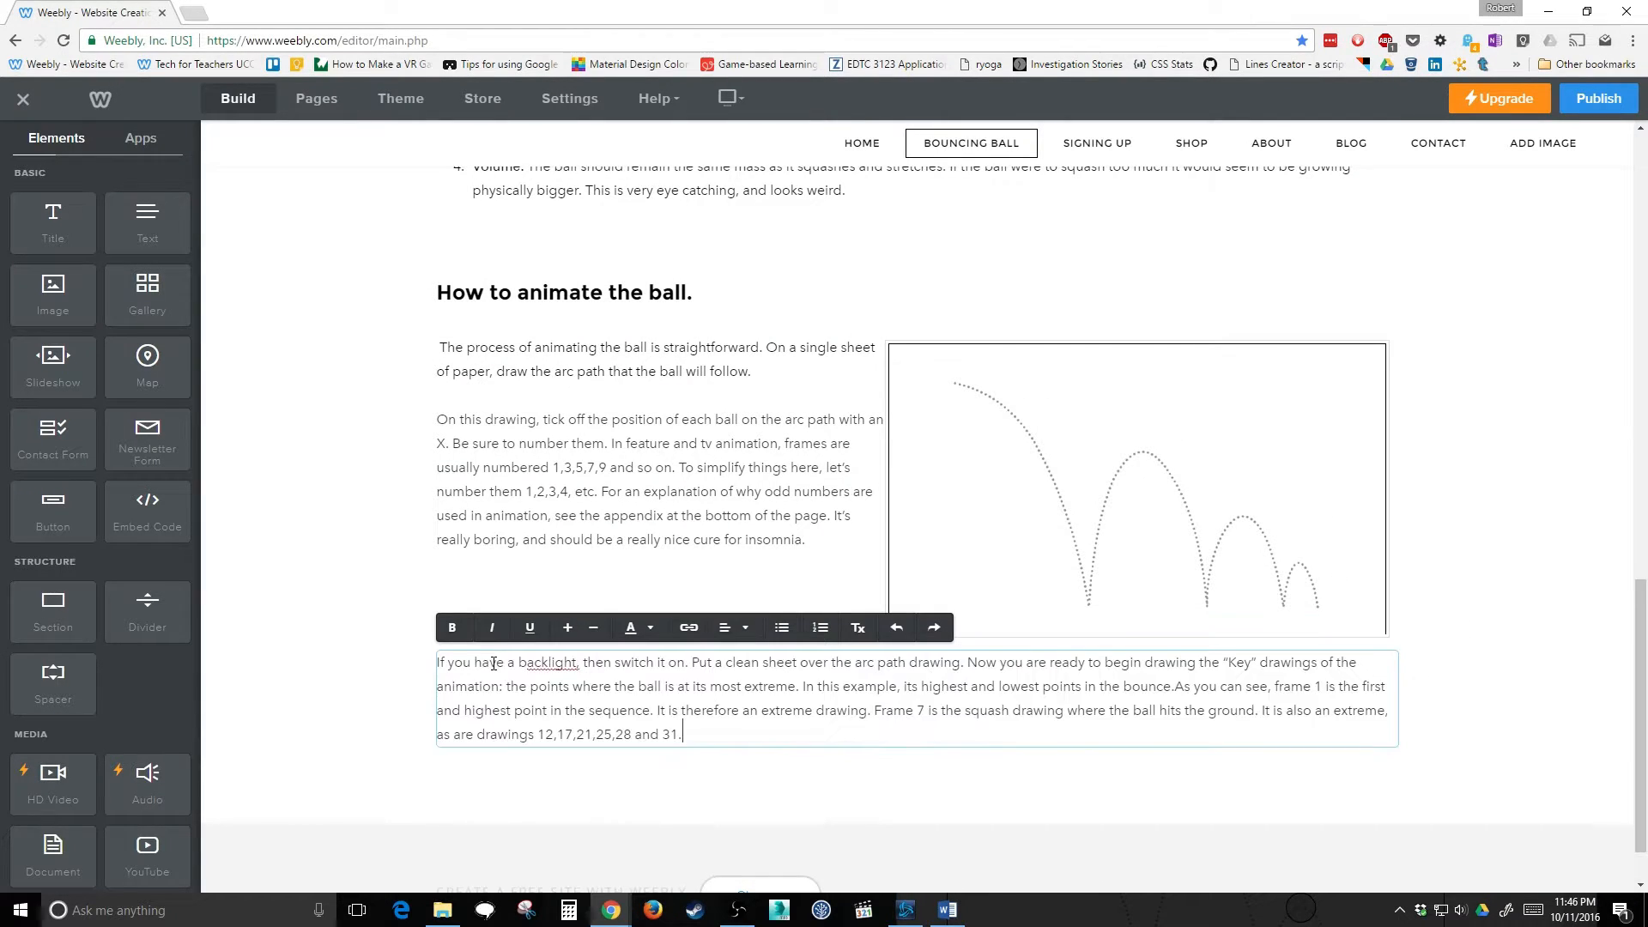
Insert an image into the "If you have a backlight" text block and upload bal03.gif from the Desktop.
left_click_drag(62, 300, 1049, 732)
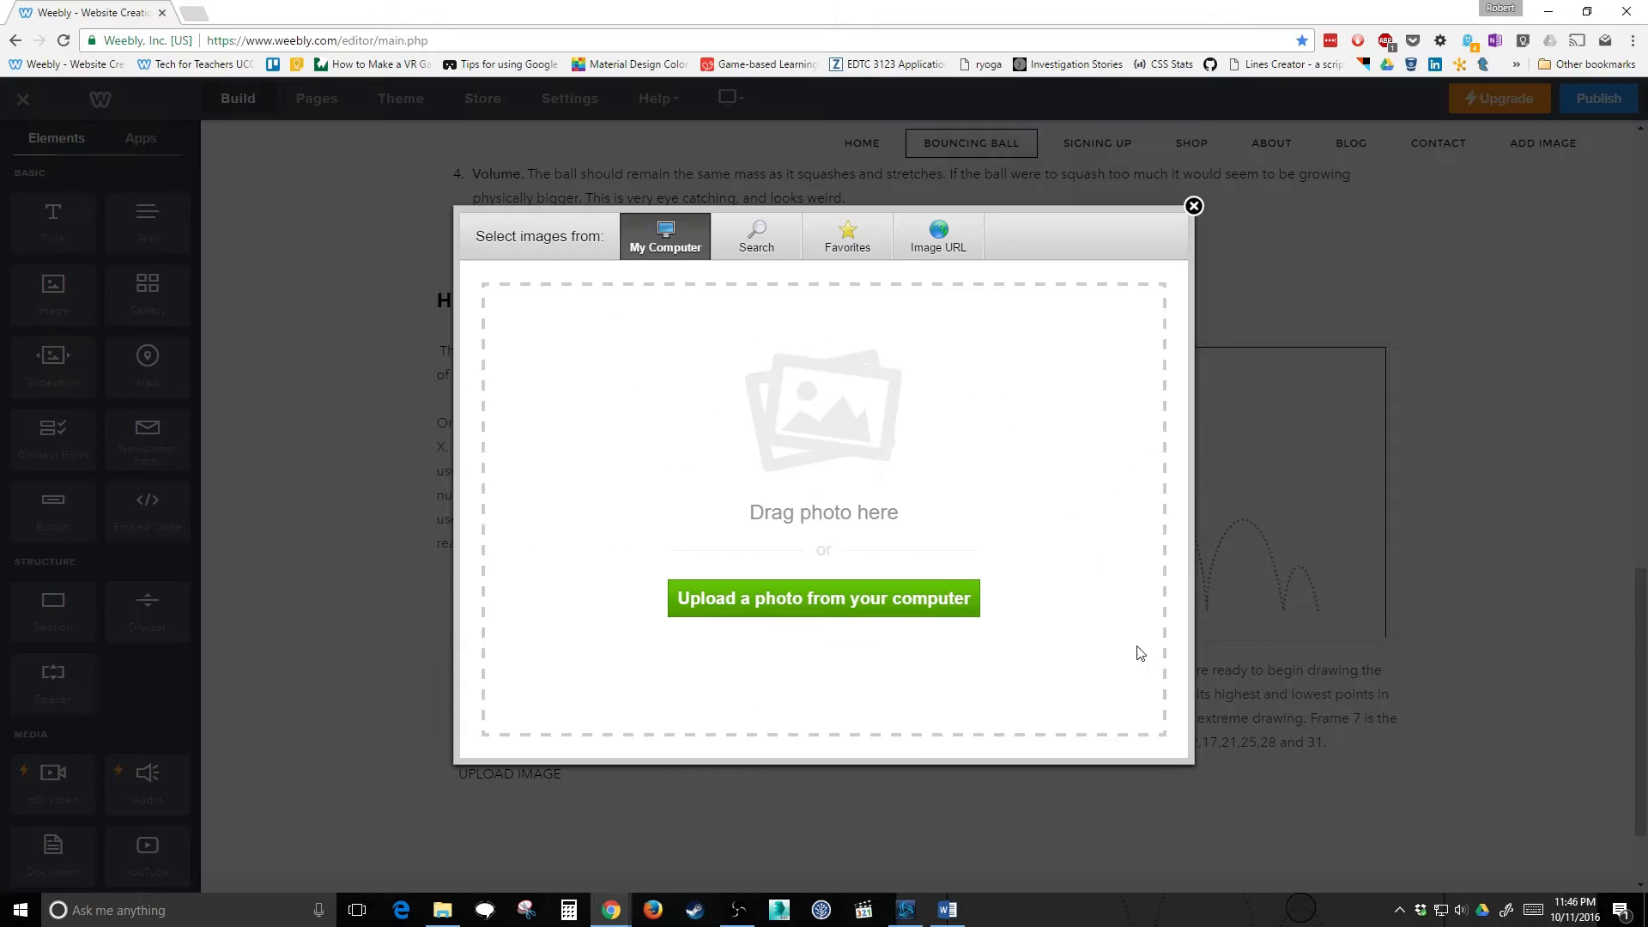
left_click(965, 910)
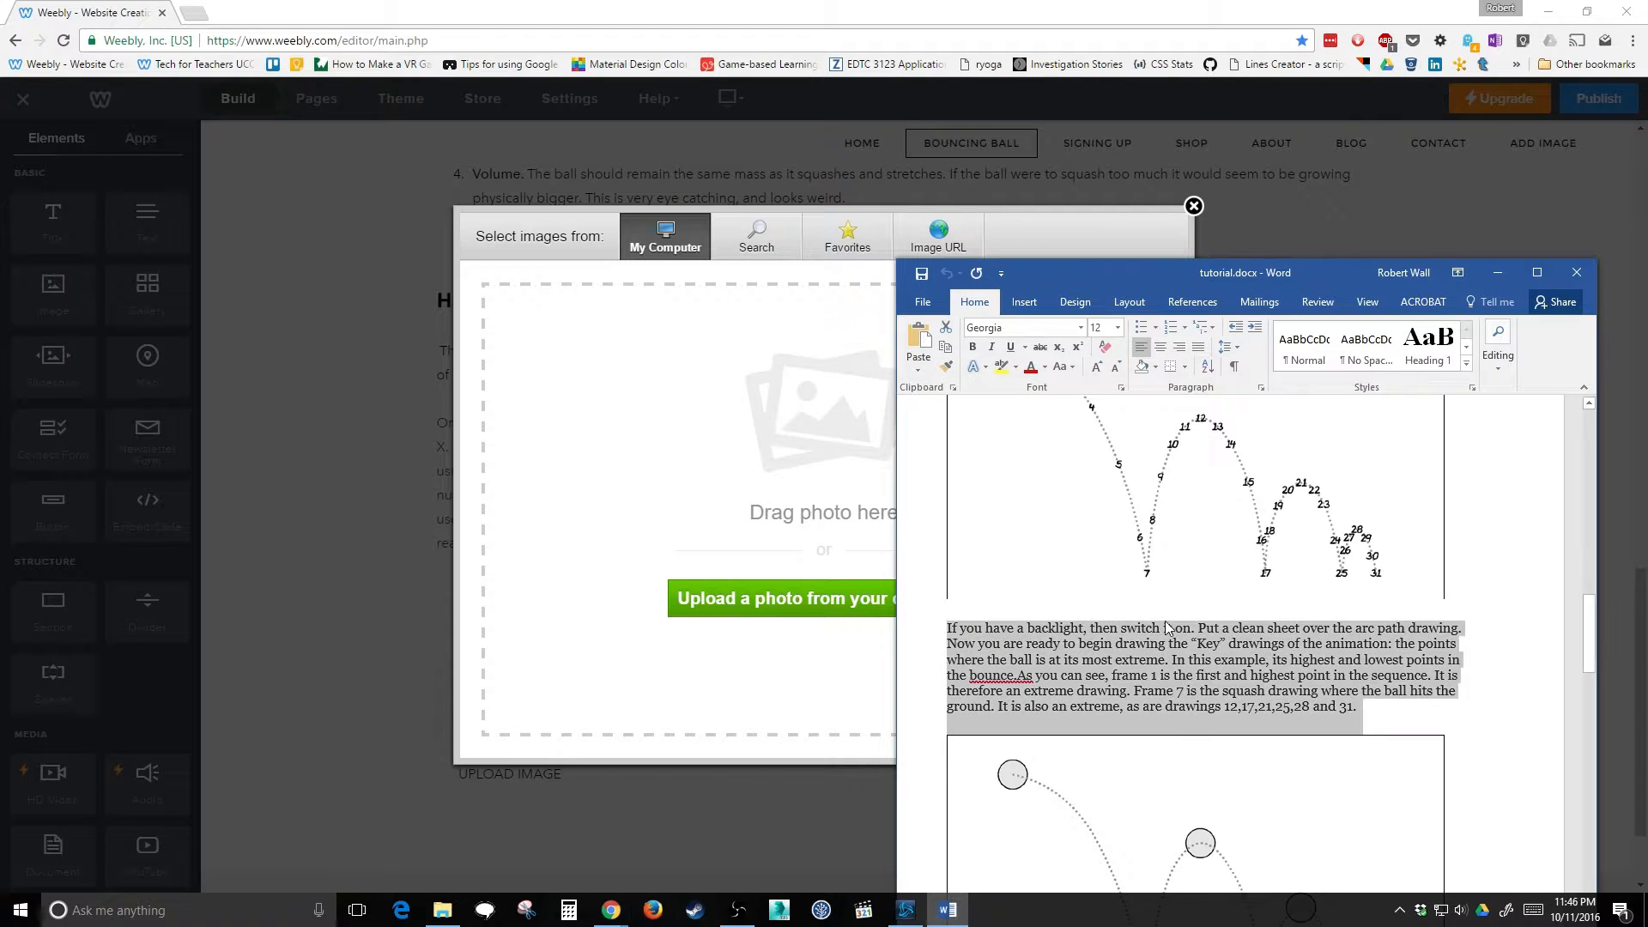
left_click(796, 575)
left_click(833, 599)
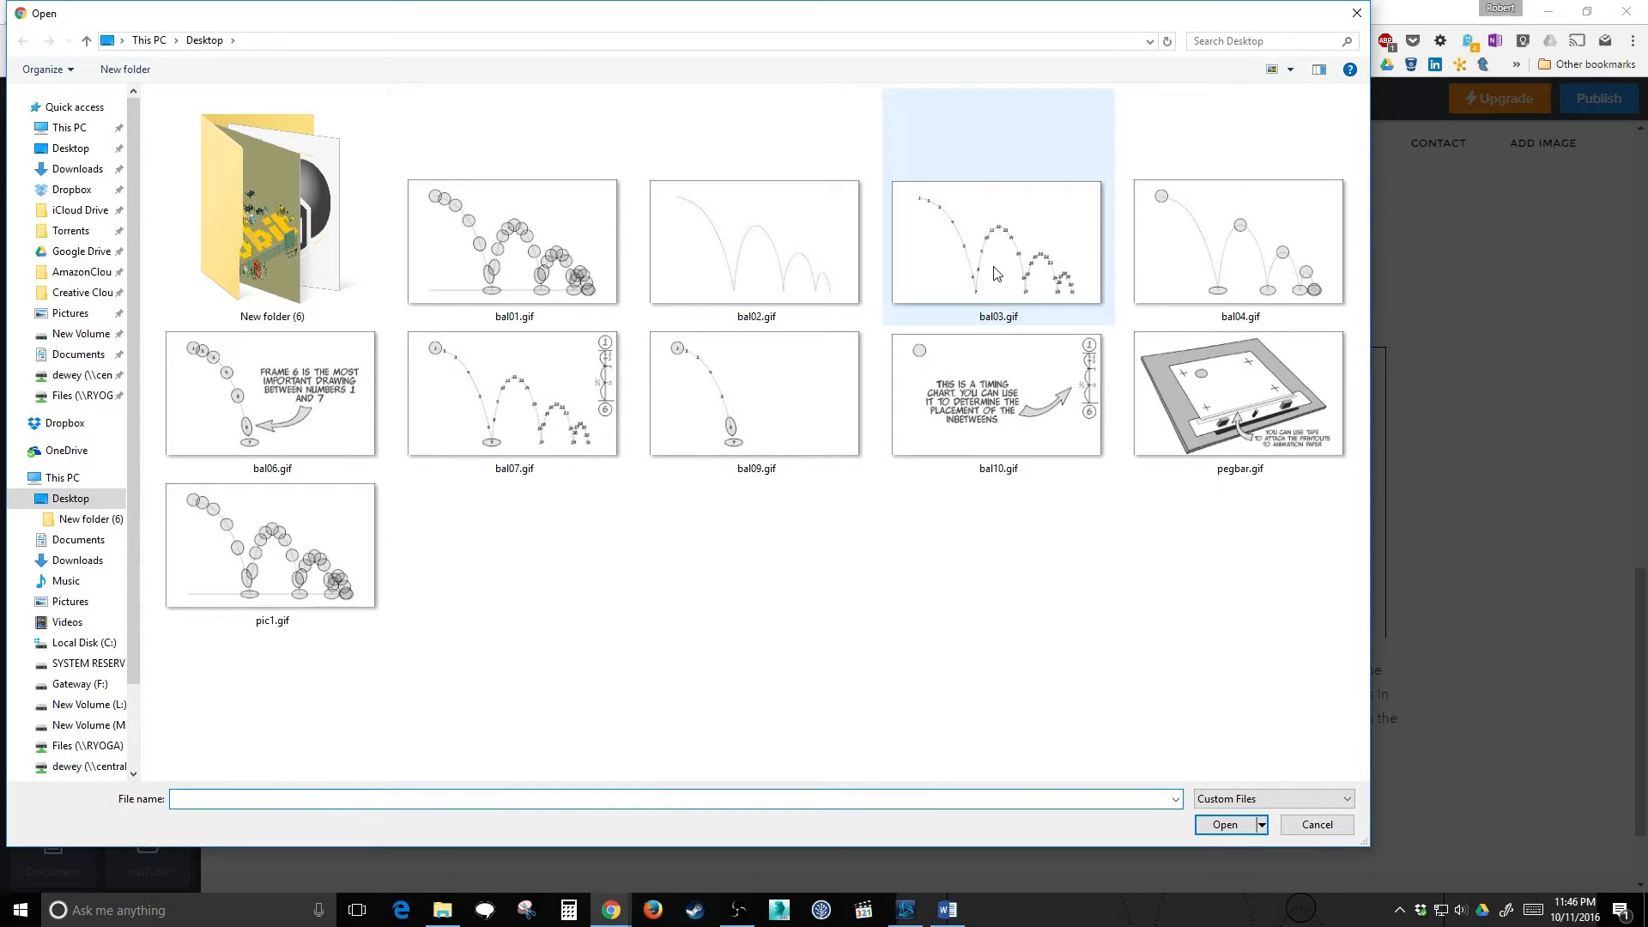
double_click(994, 265)
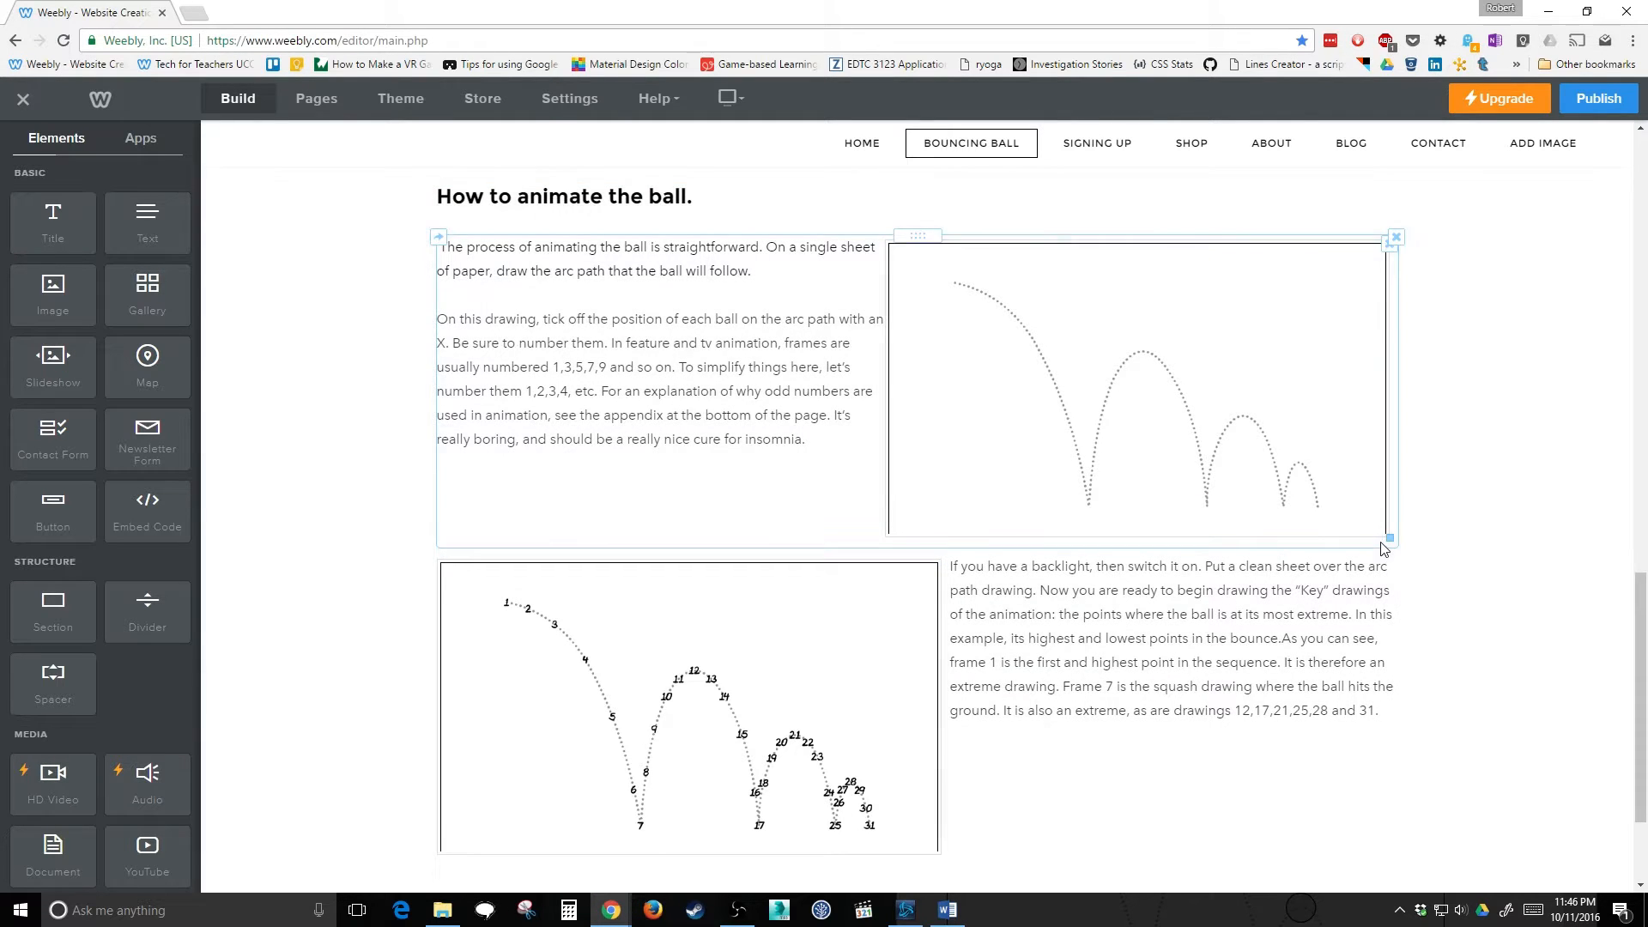
Shrink the dotted arc-path image and the numbered arc-path image slightly to matching sizes.
left_click_drag(1388, 537, 1337, 515)
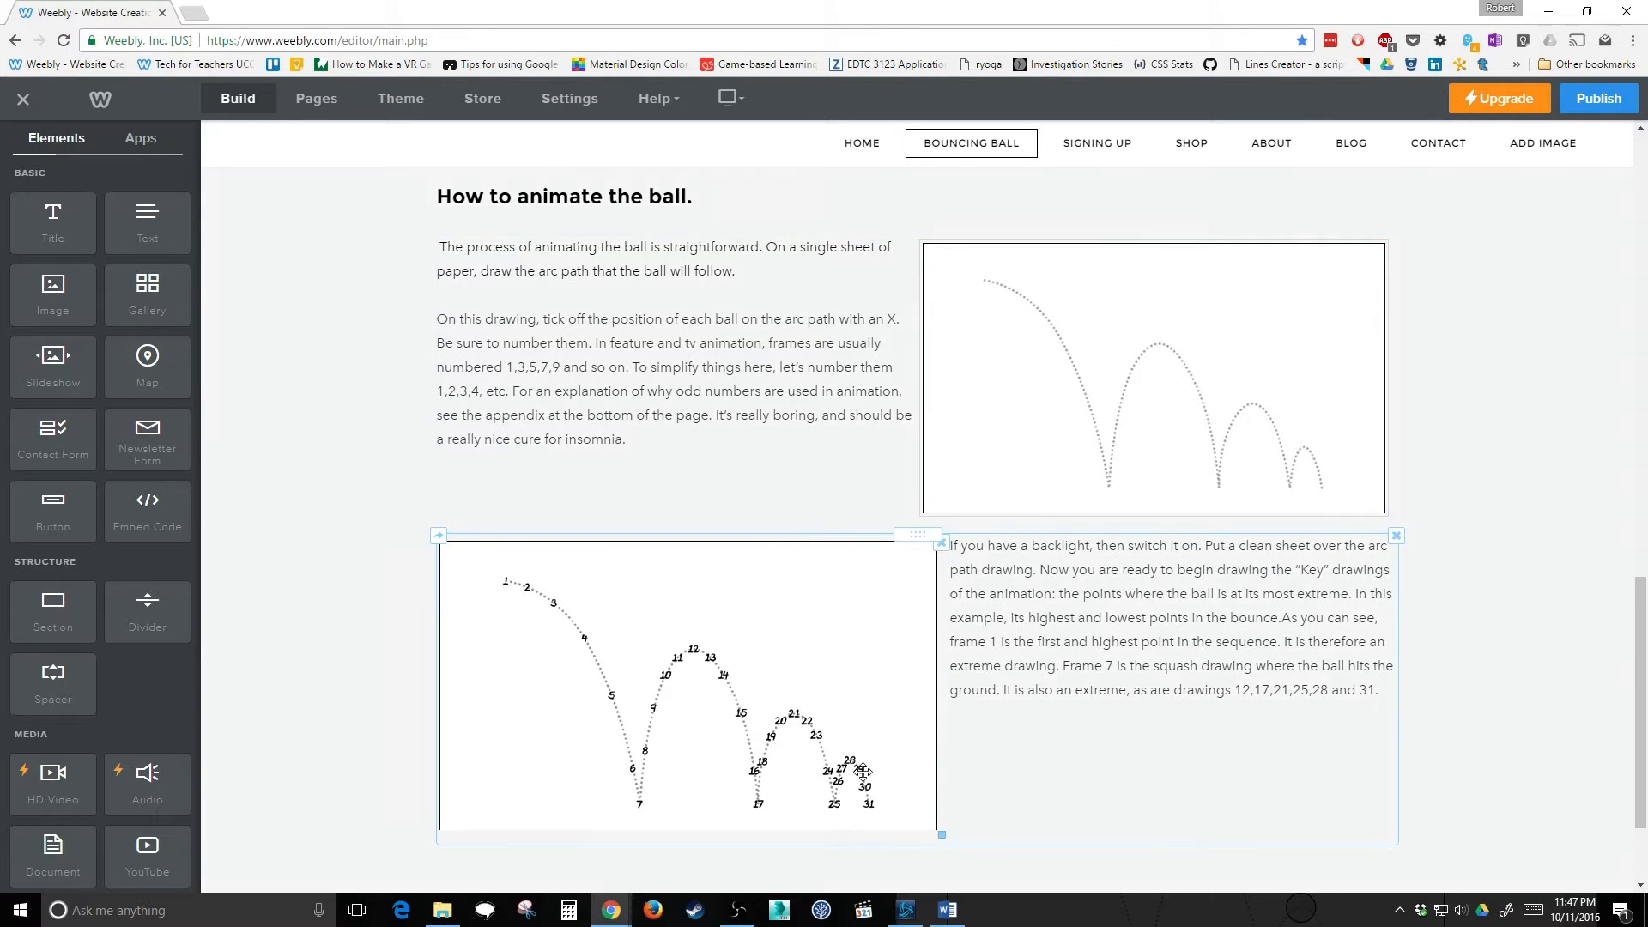
left_click_drag(942, 834, 902, 812)
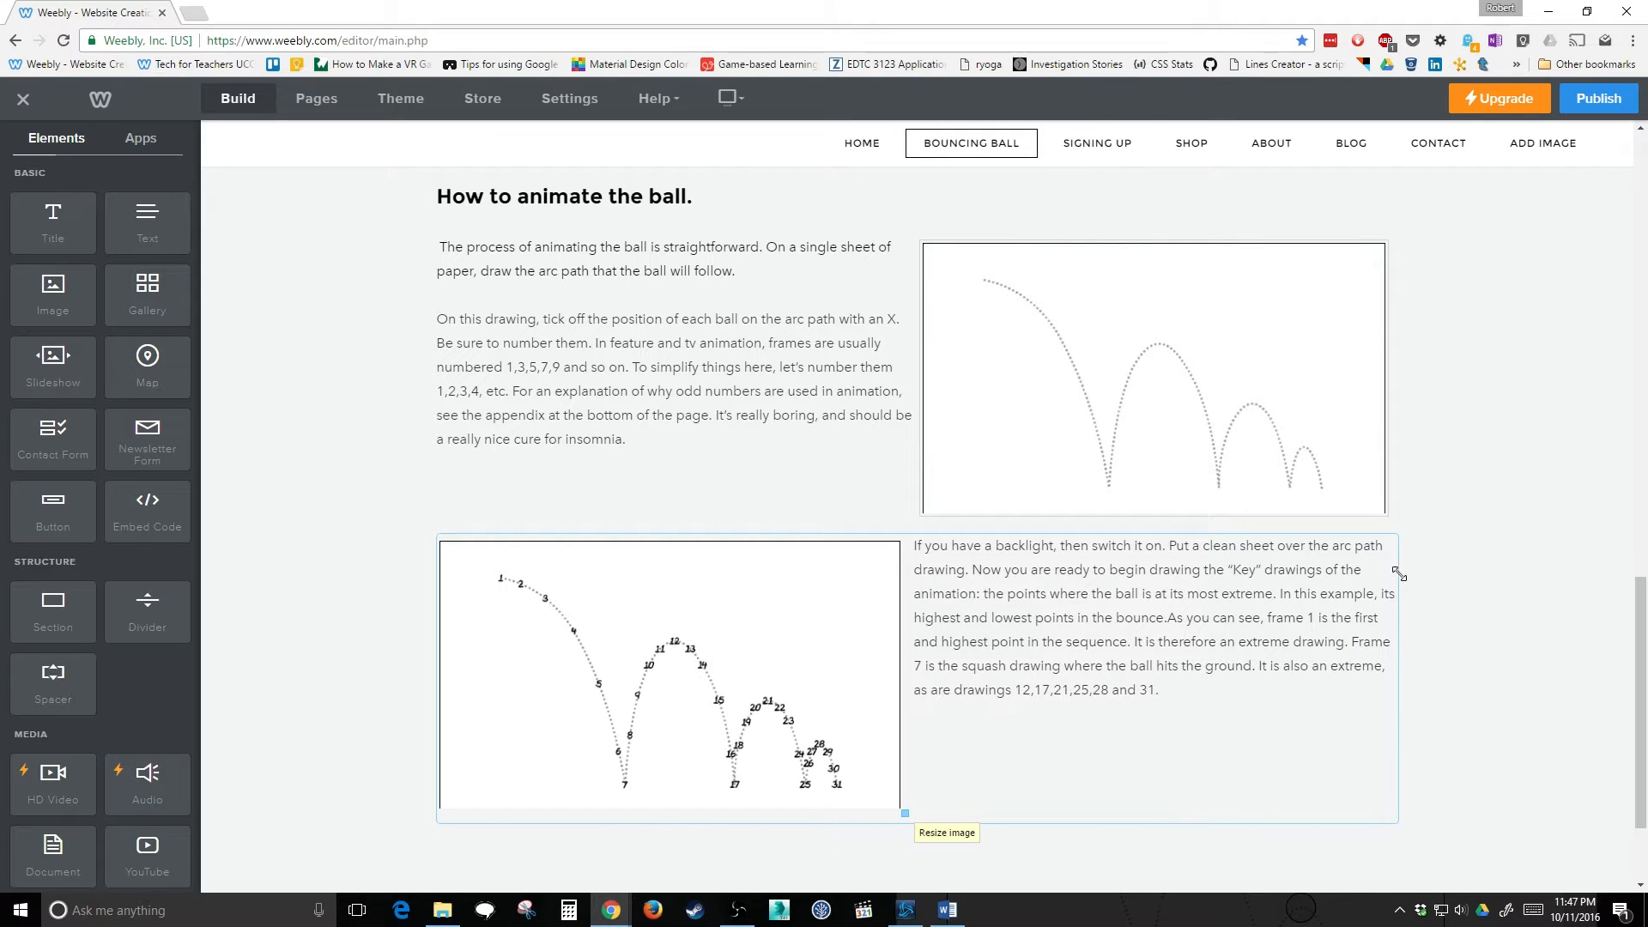
scroll(803, 490, "up", 2)
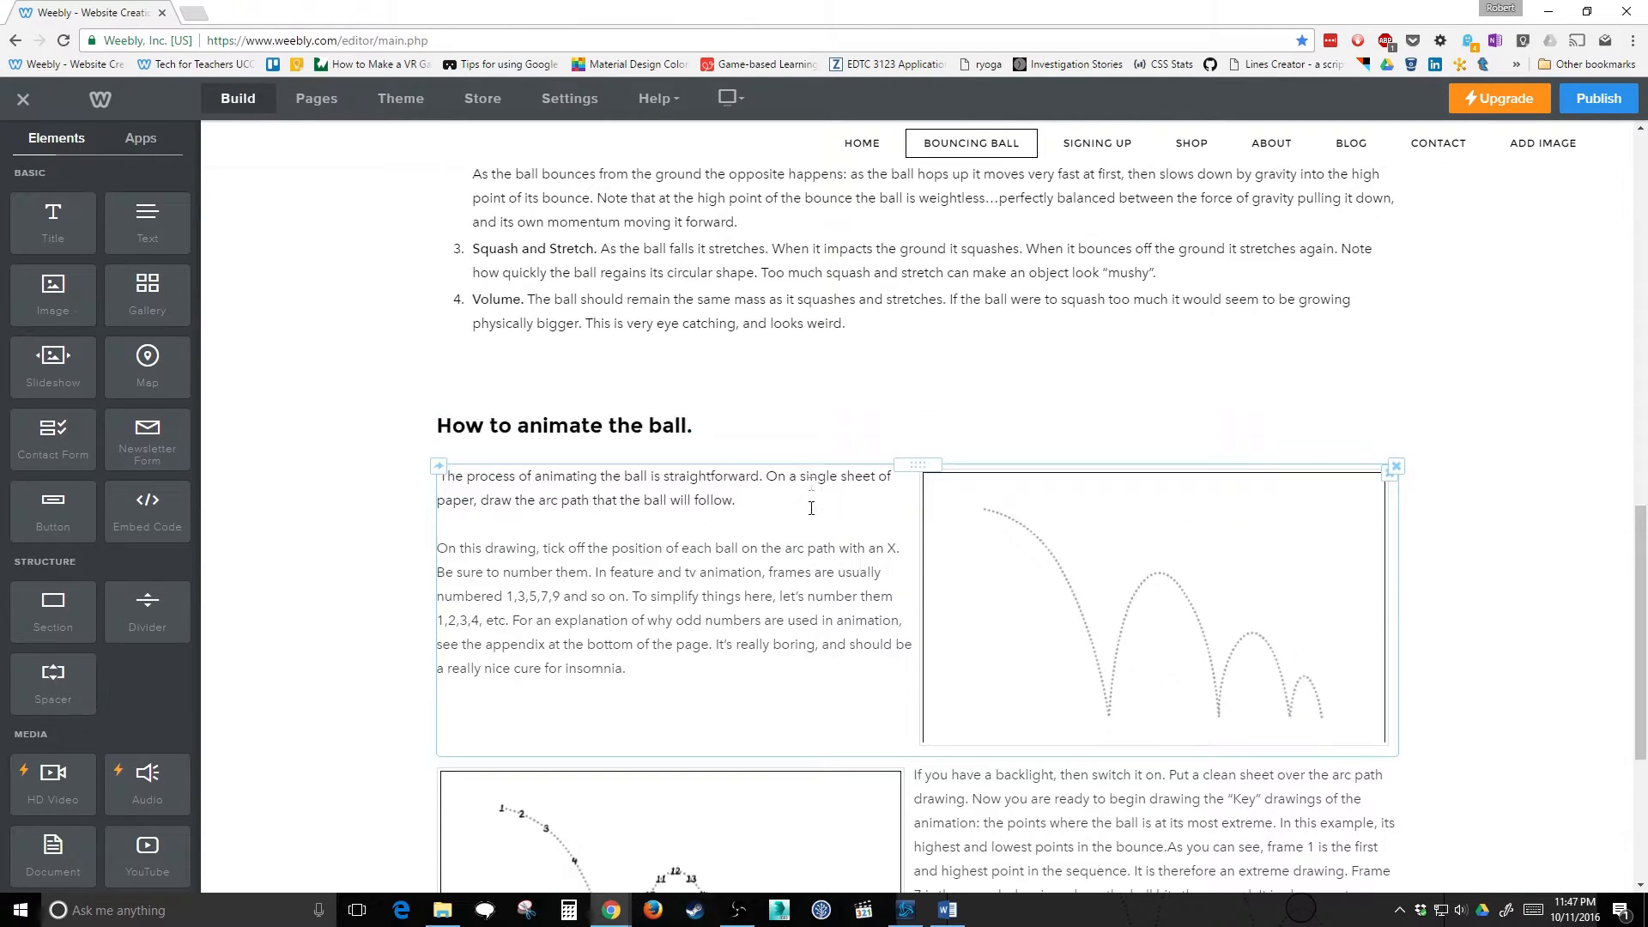
scroll(823, 540, "down", 1)
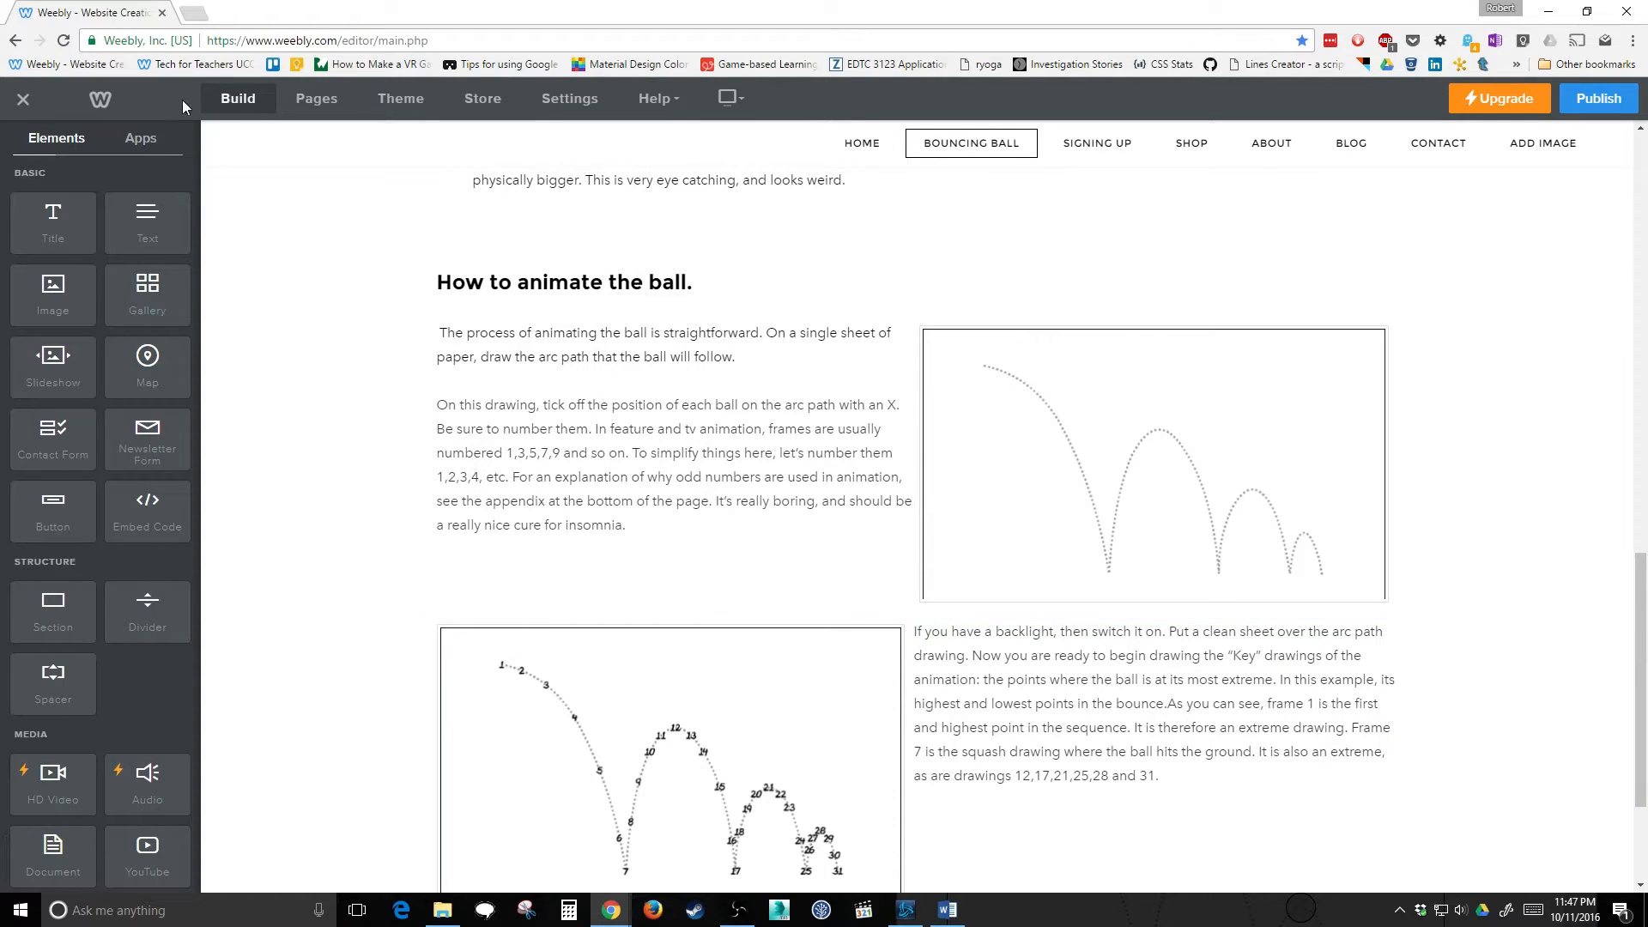
Open wikipedia.org in a new browser tab.
left_click(196, 14)
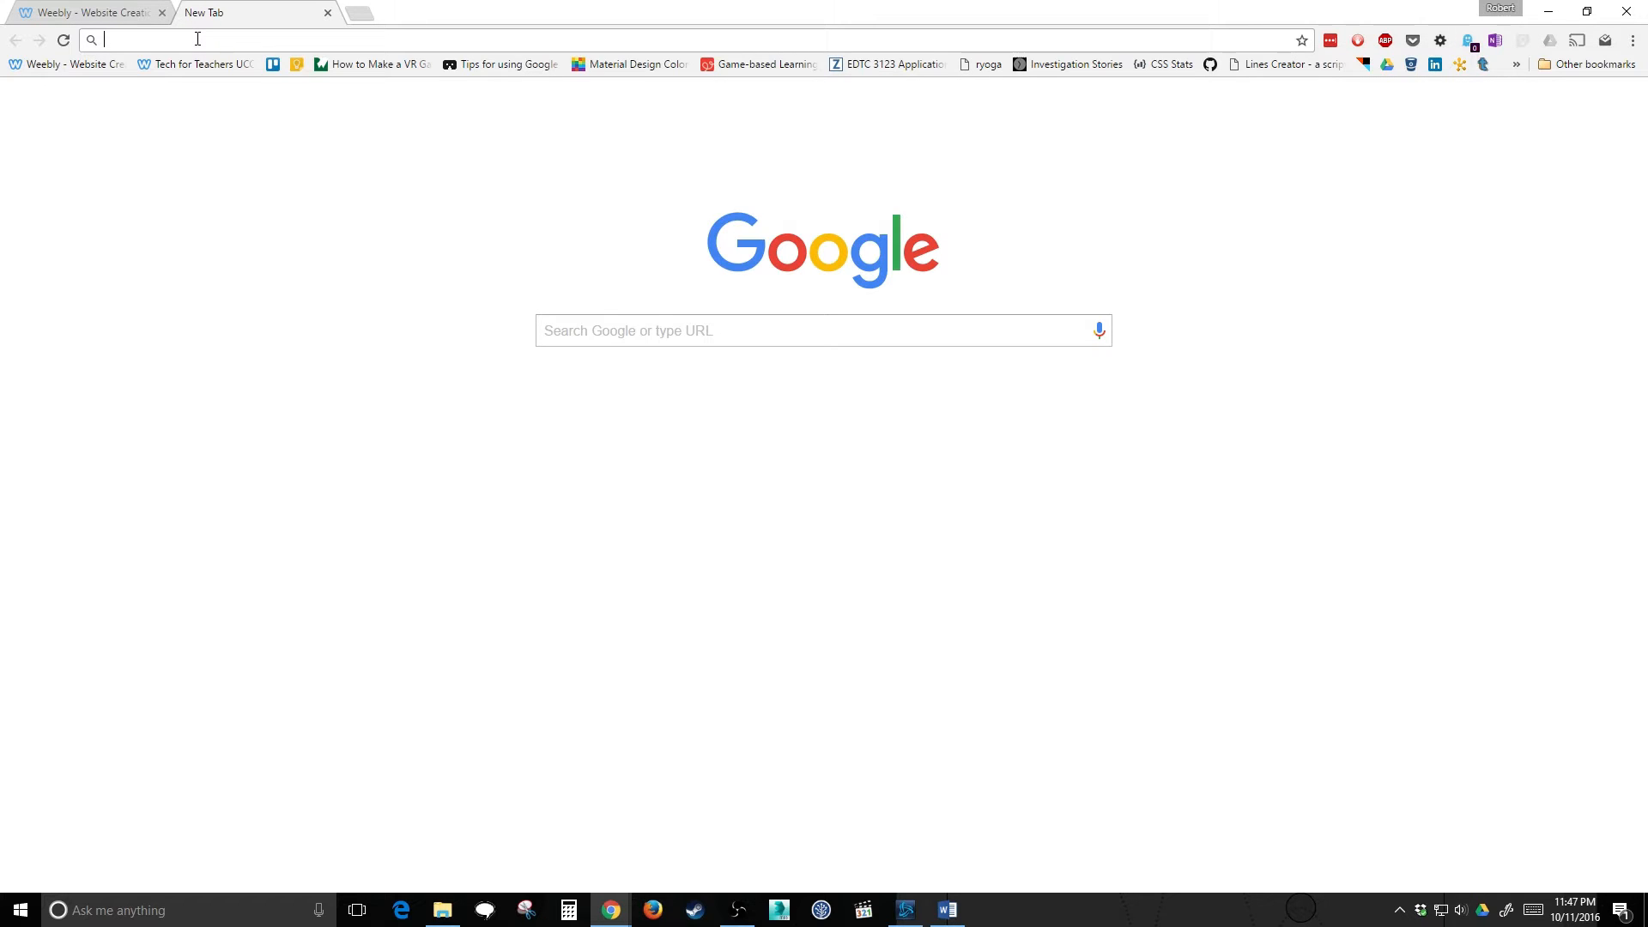
type("wikipedia.org")
key("Return")
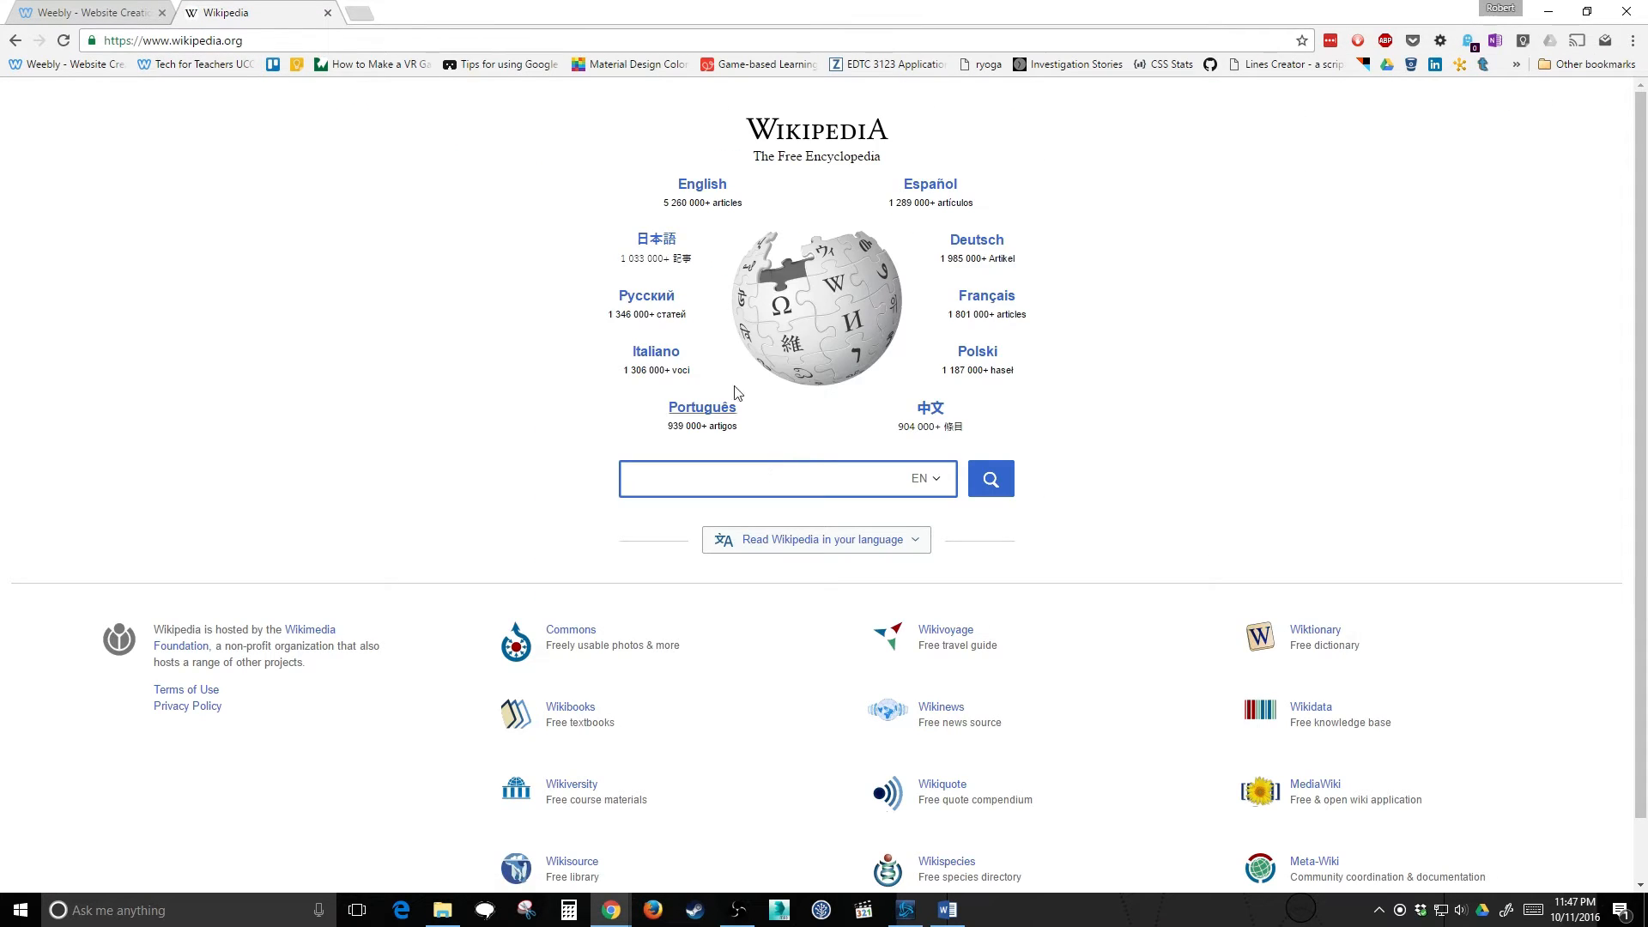
Open the gold dollar featured article on the English Wikipedia and examine how its images are placed around the text.
left_click(703, 183)
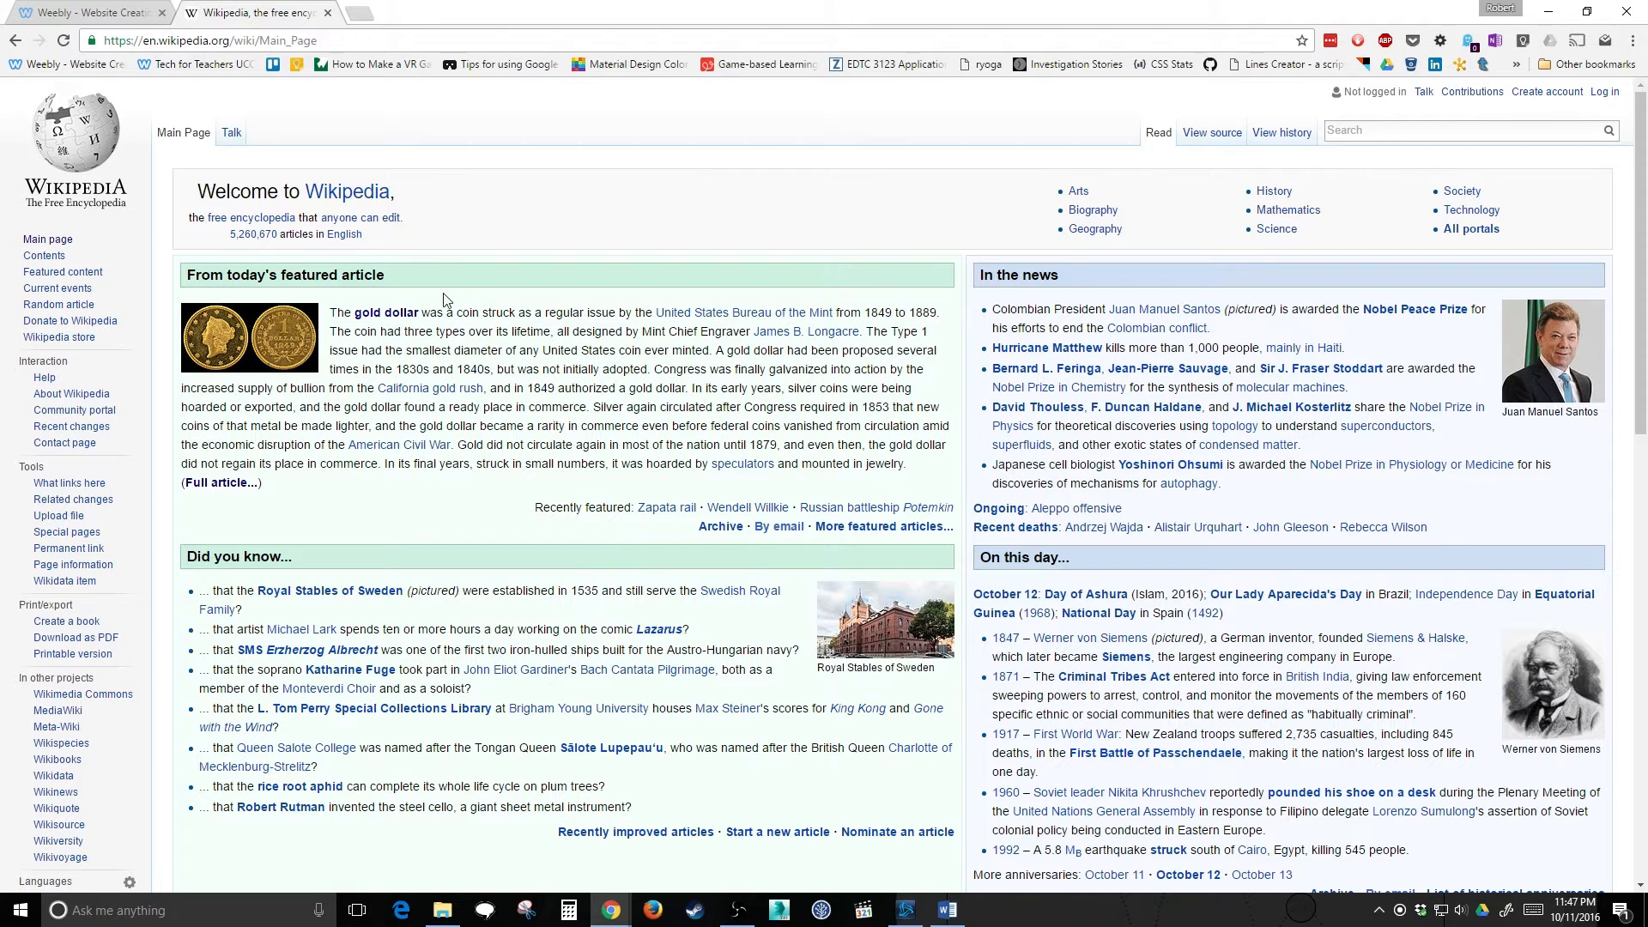
left_click(386, 313)
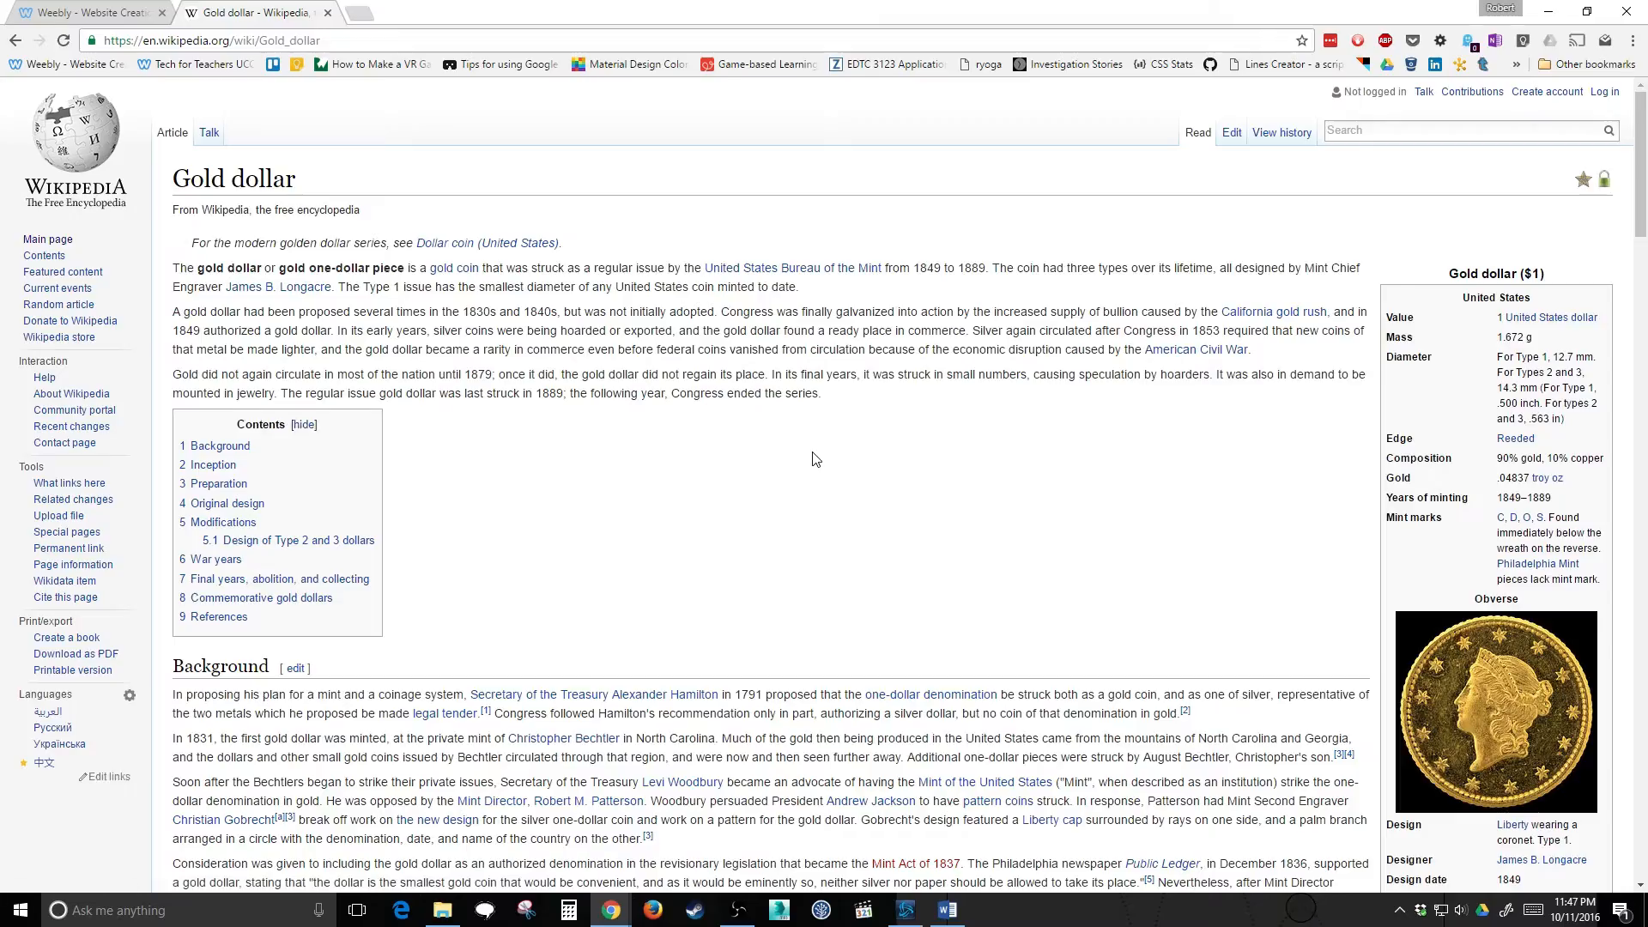
scroll(807, 582, "down", 20)
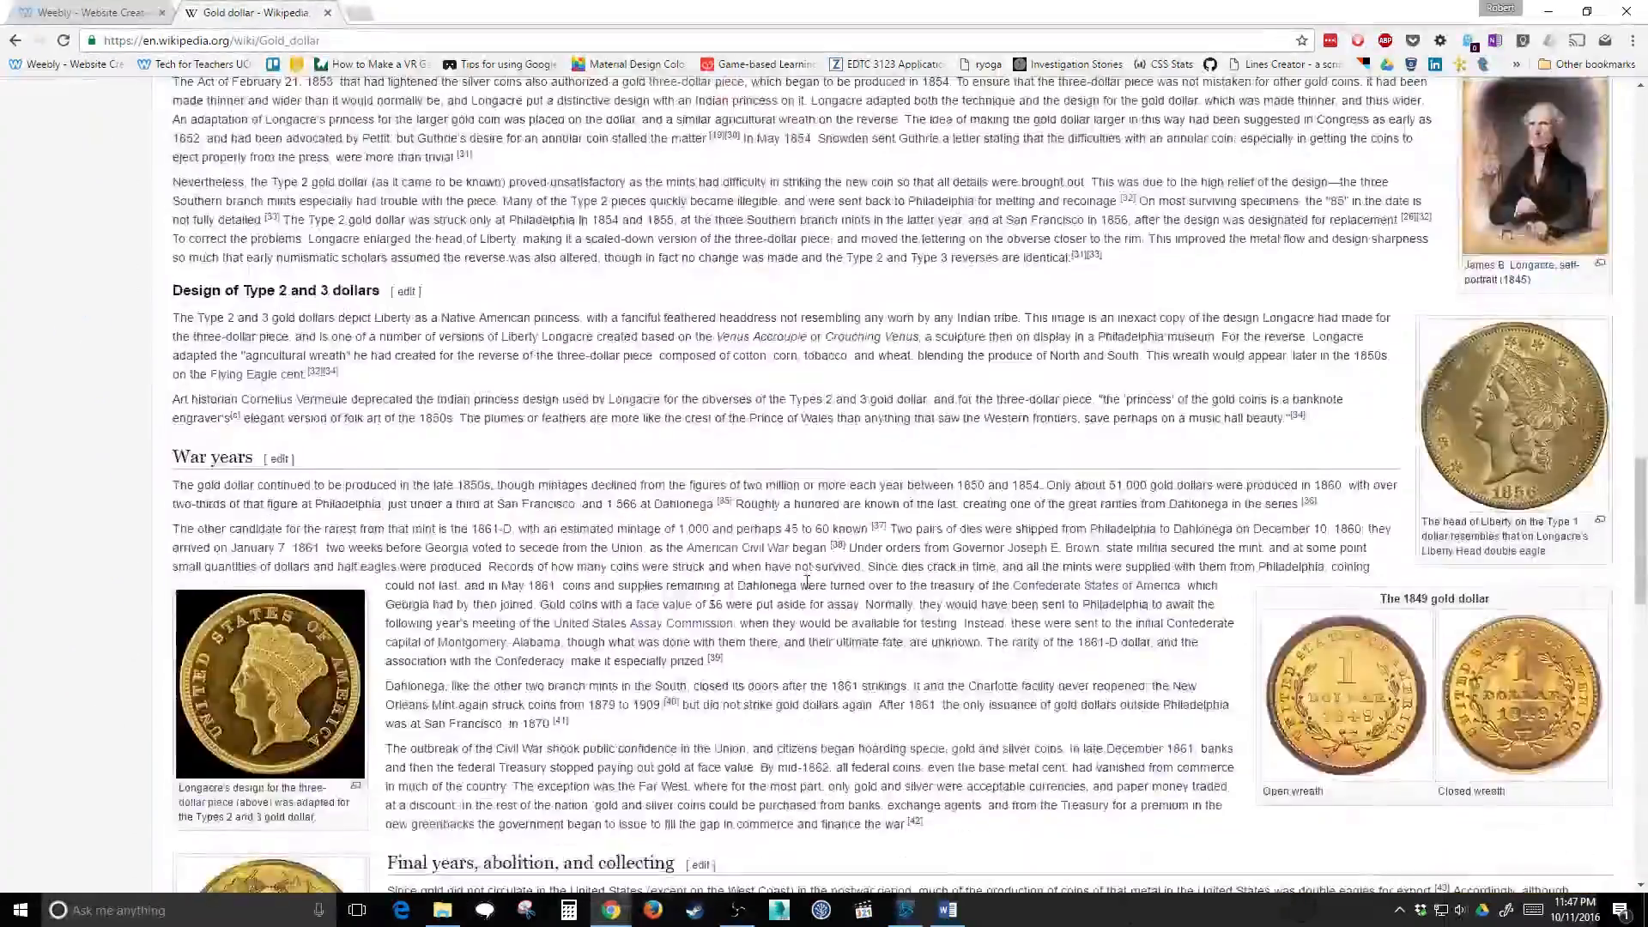
scroll(807, 582, "down", 9)
scroll(837, 636, "up", 2)
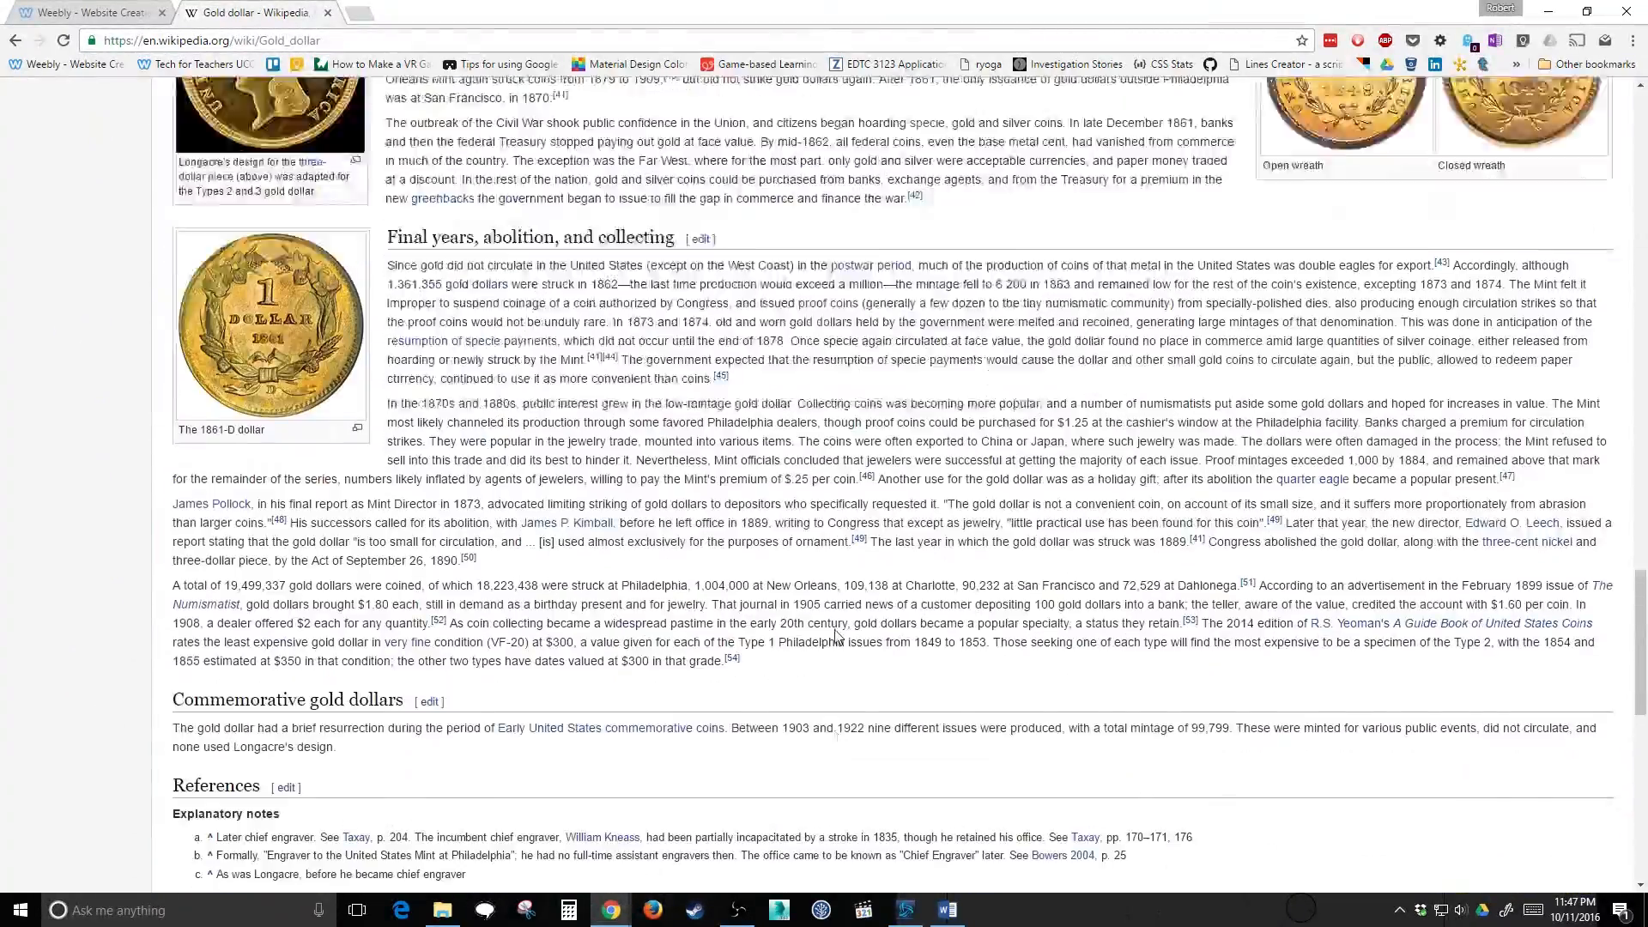
scroll(836, 635, "up", 5)
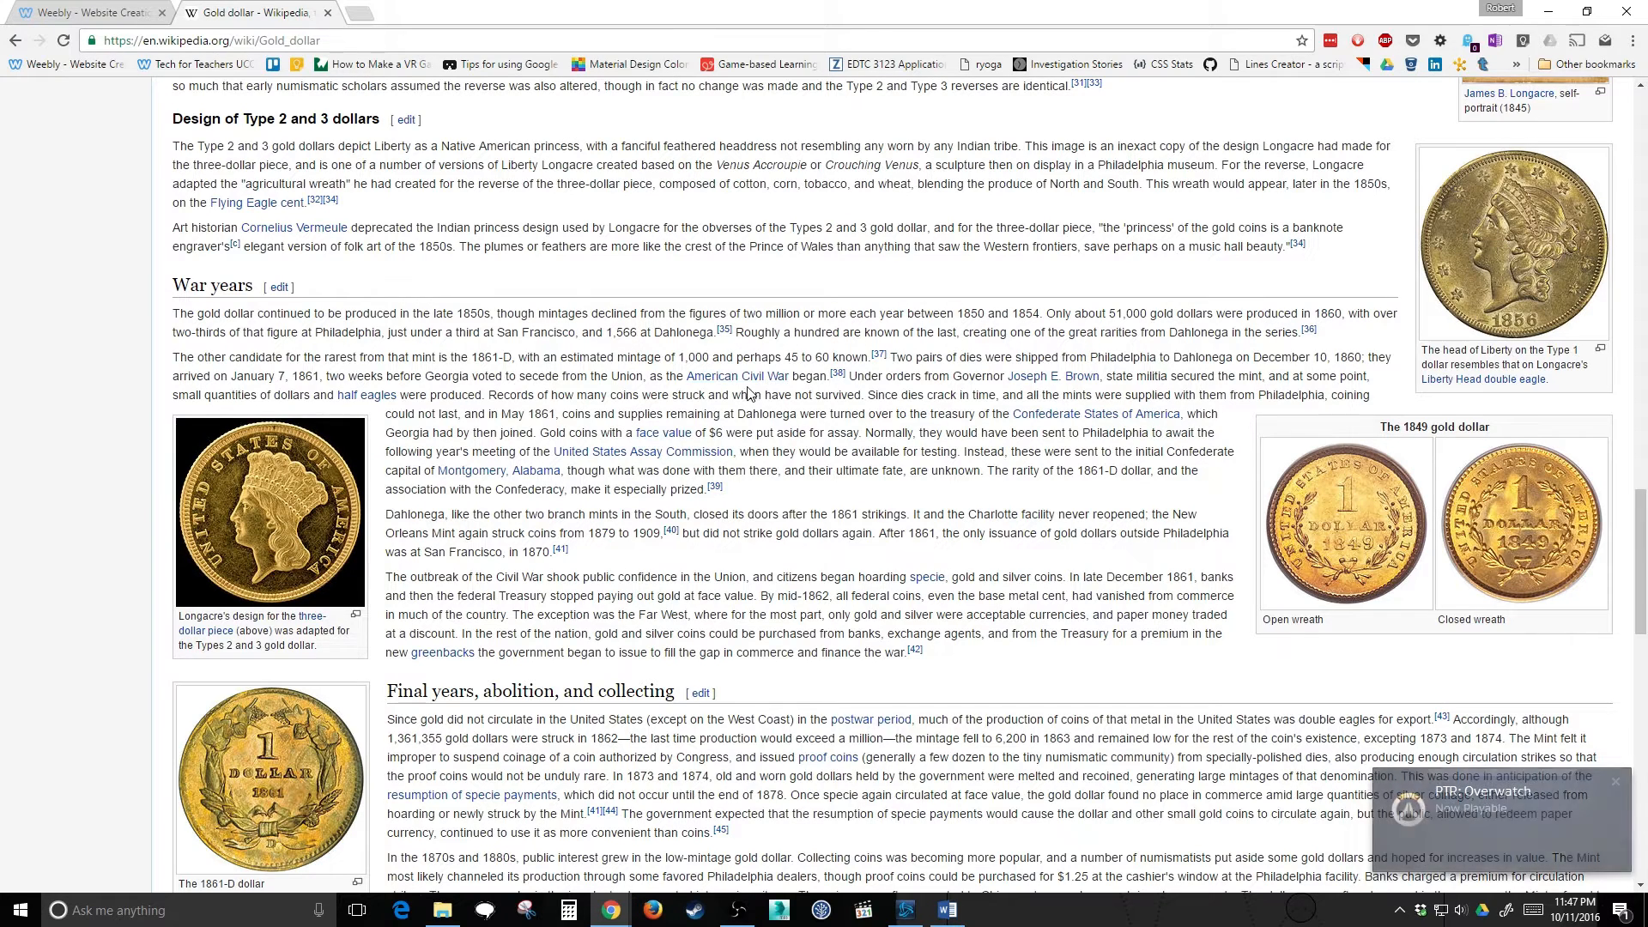
Return to the Weebly editor and review the text and image layout of the "How to animate the ball." section.
left_click(148, 7)
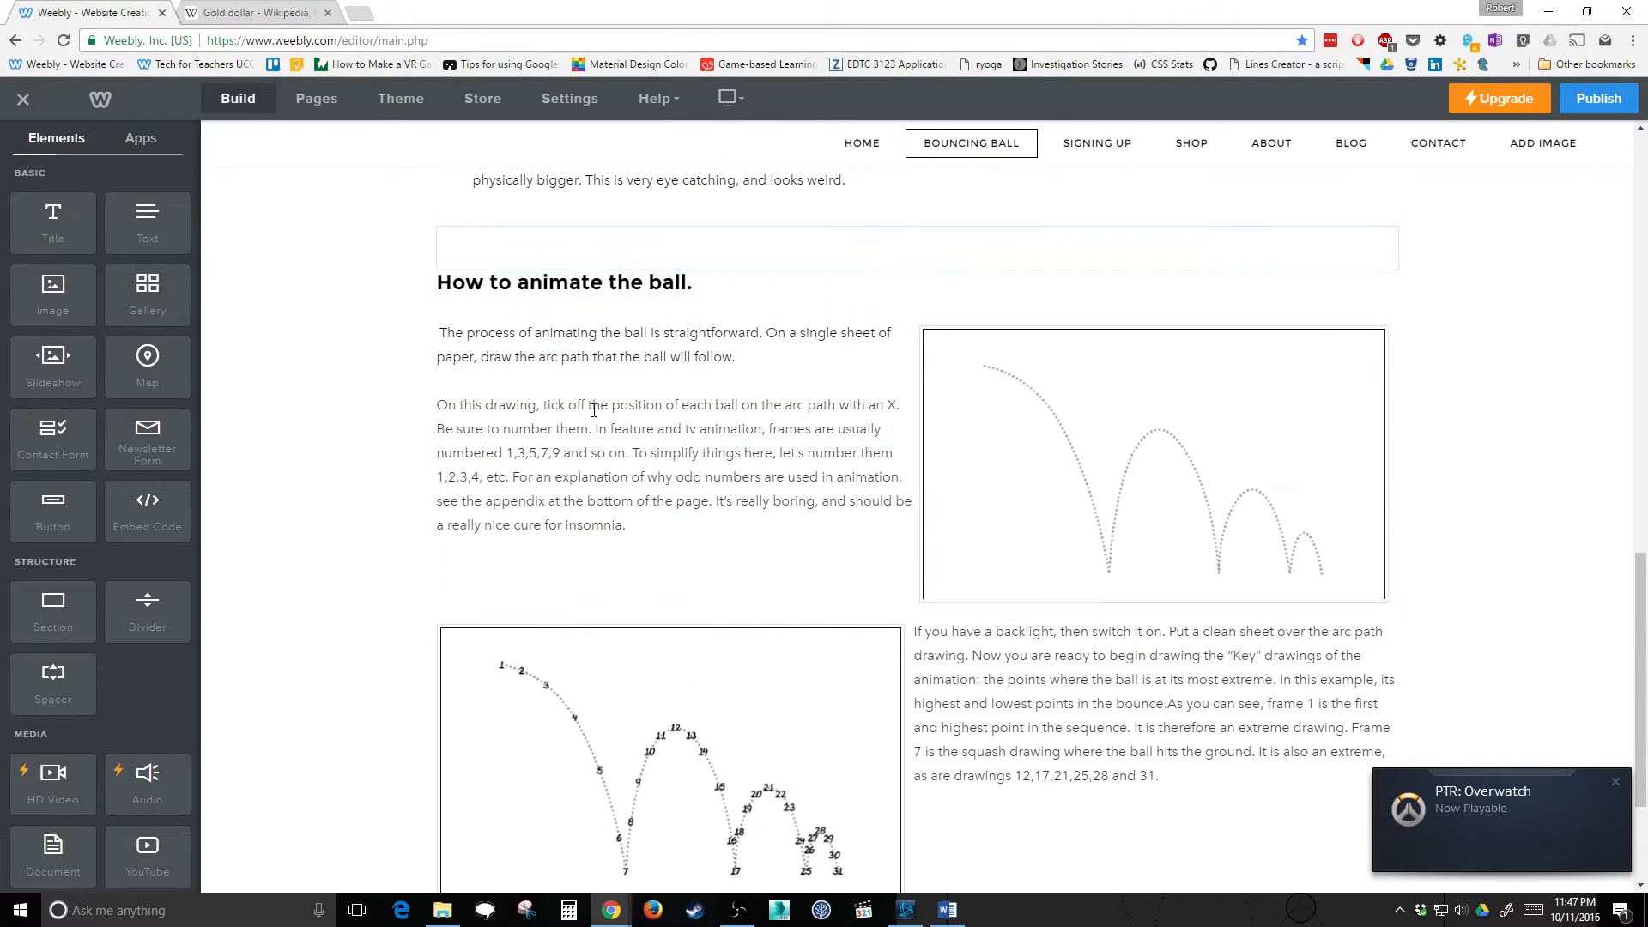
scroll(744, 424, "down", 2)
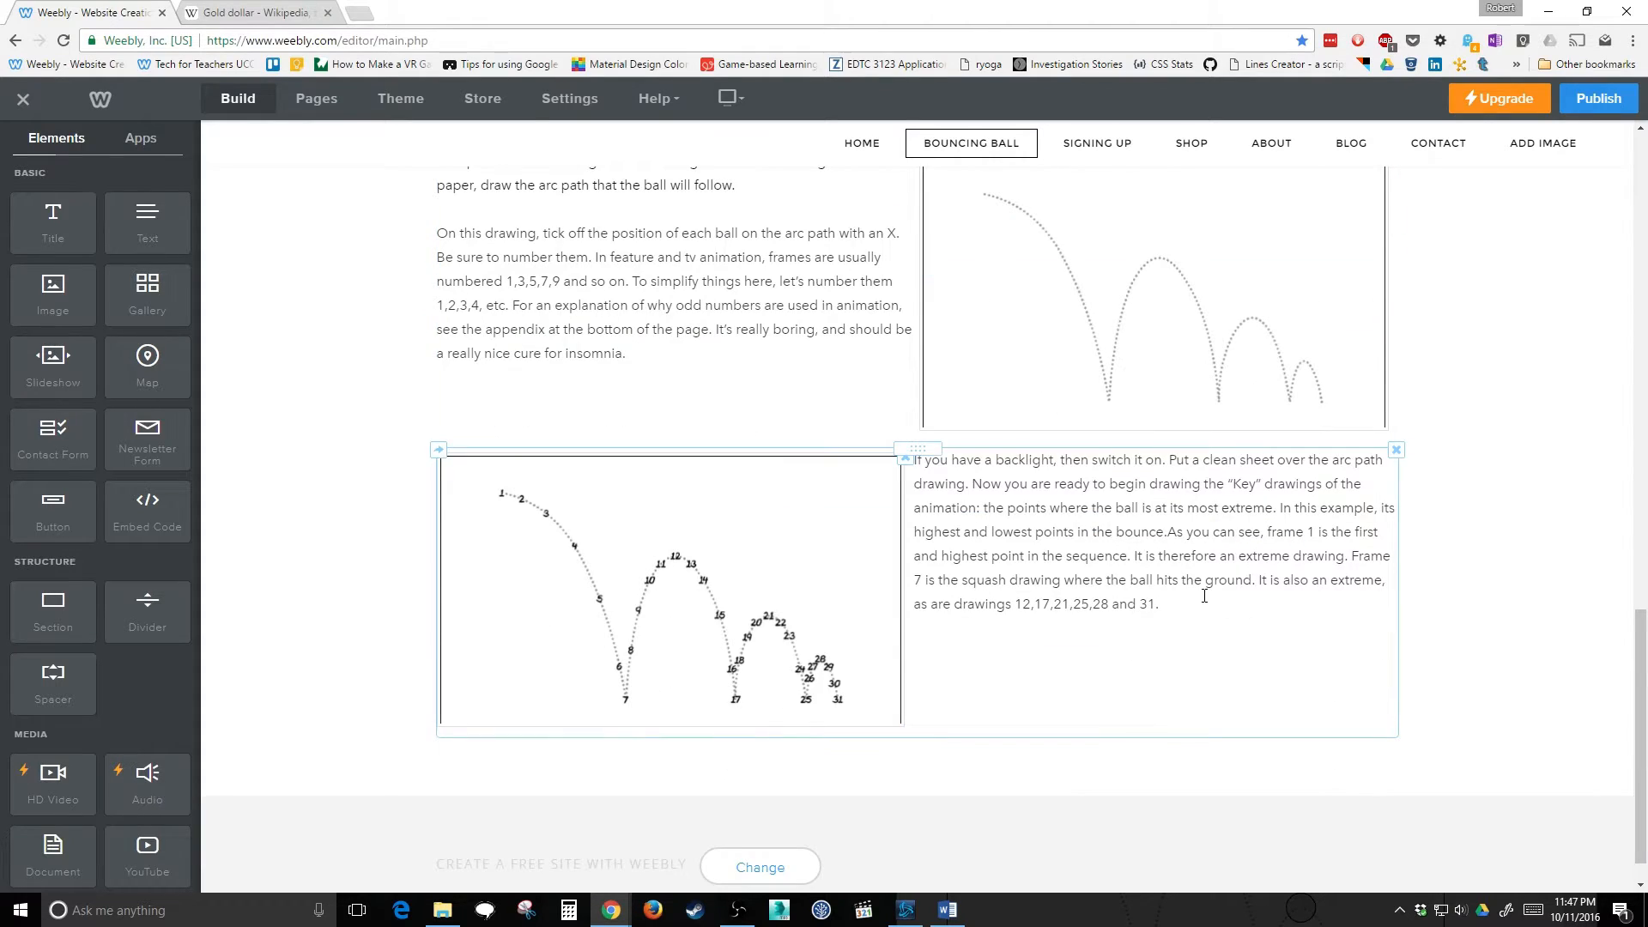
scroll(961, 576, "up", 2)
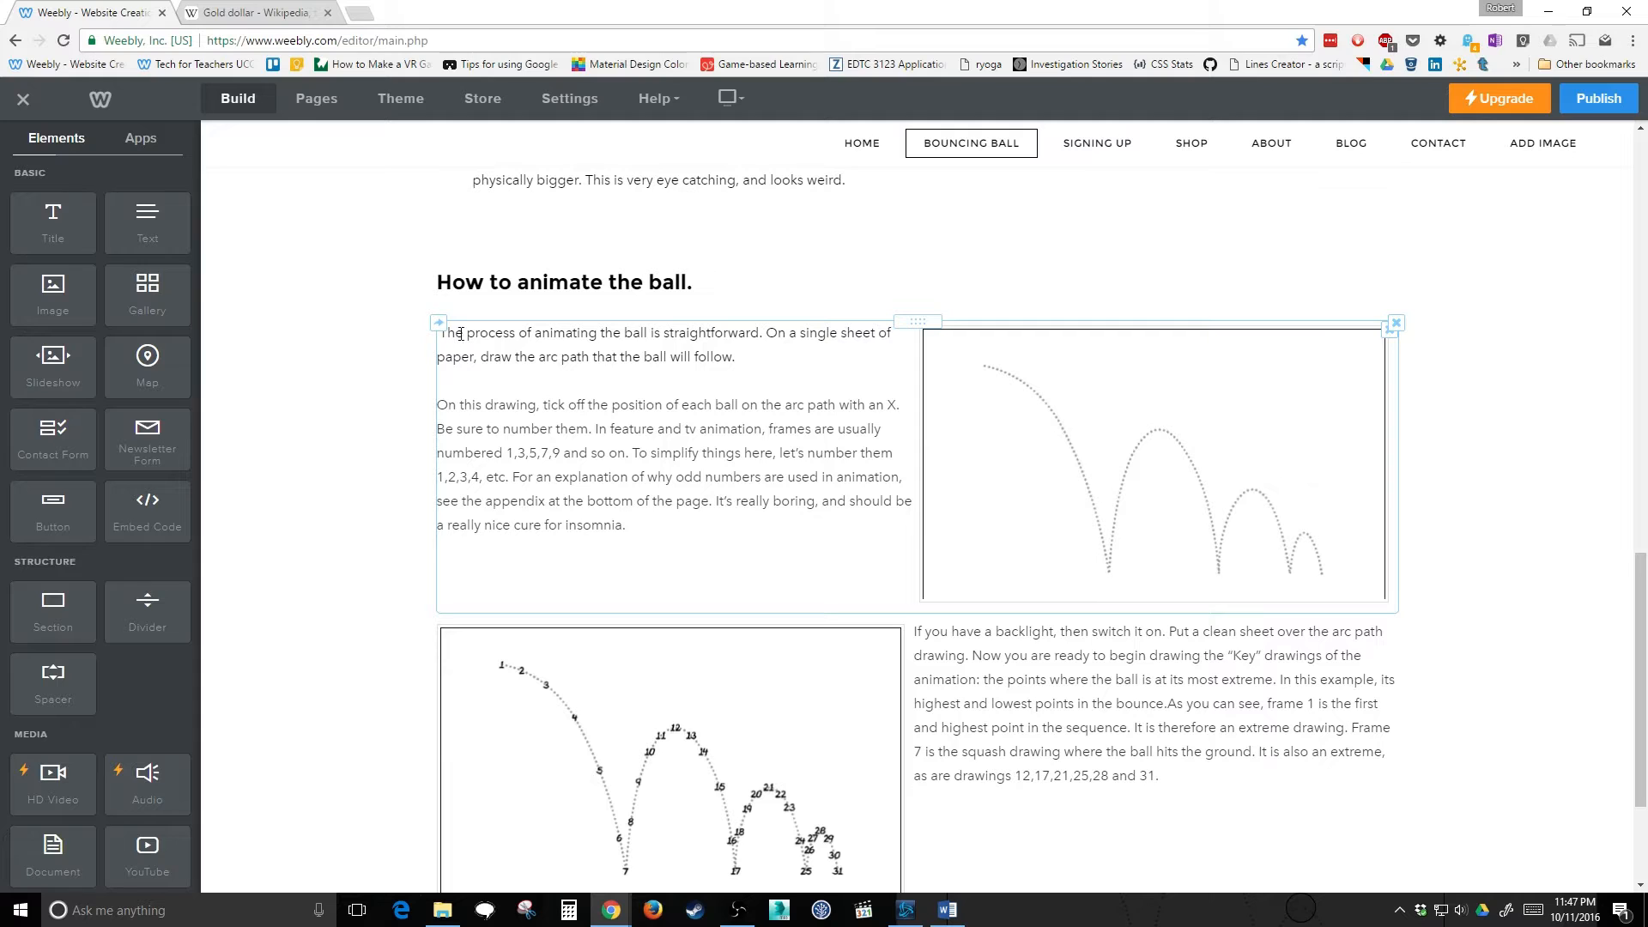
scroll(1030, 638, "down", 1)
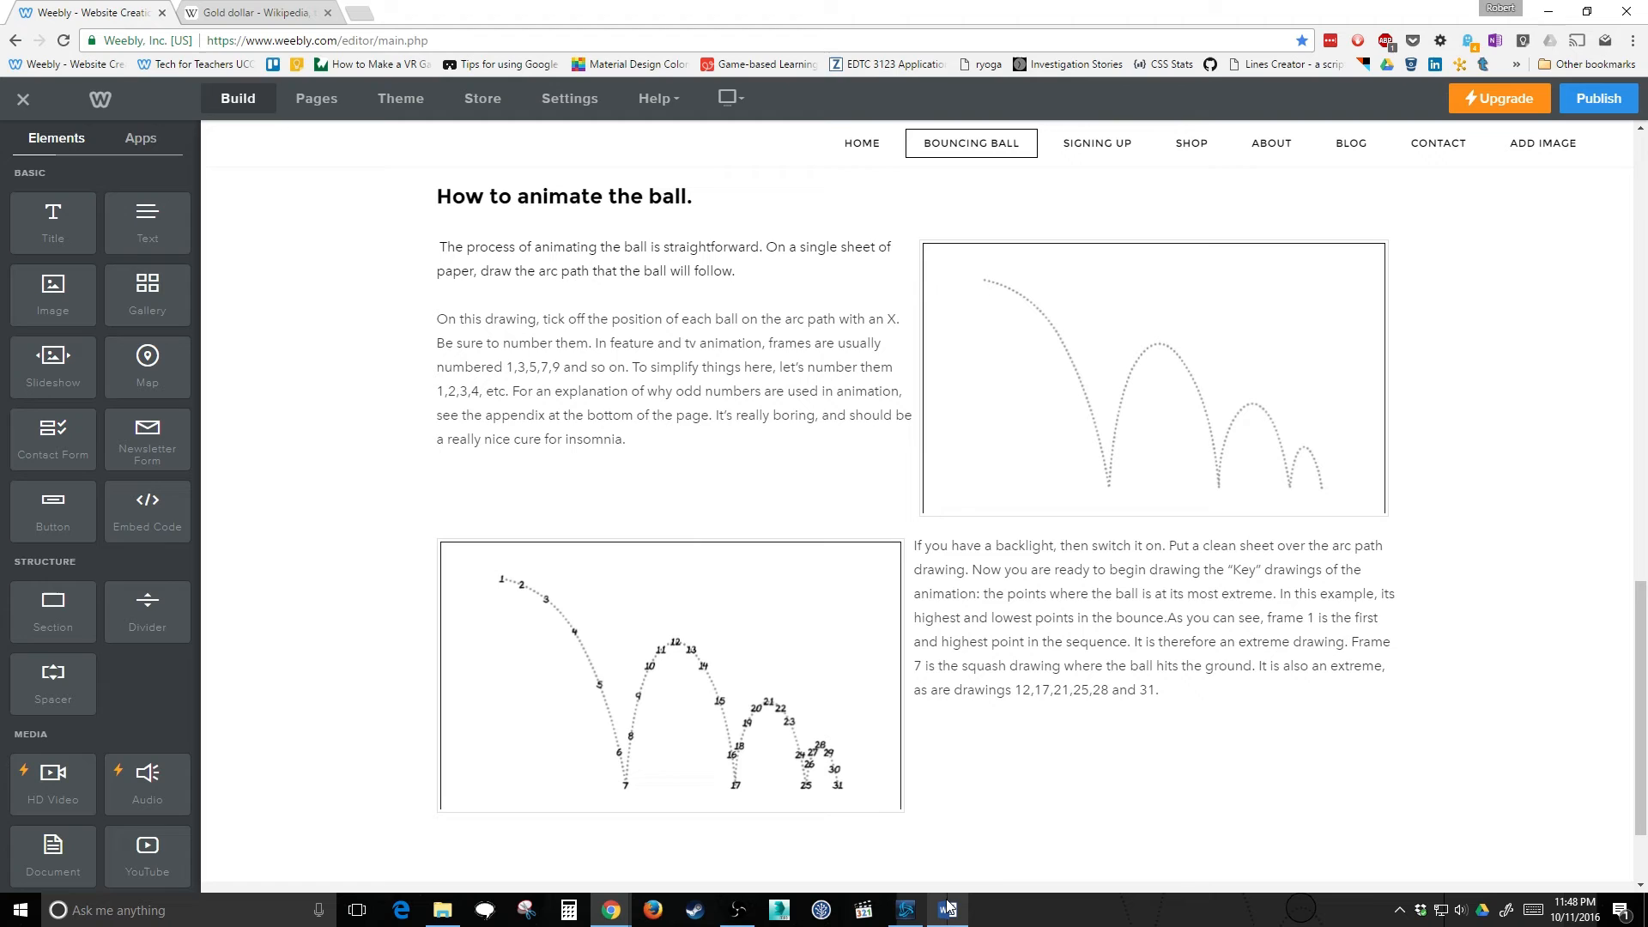
mouse_move(949, 907)
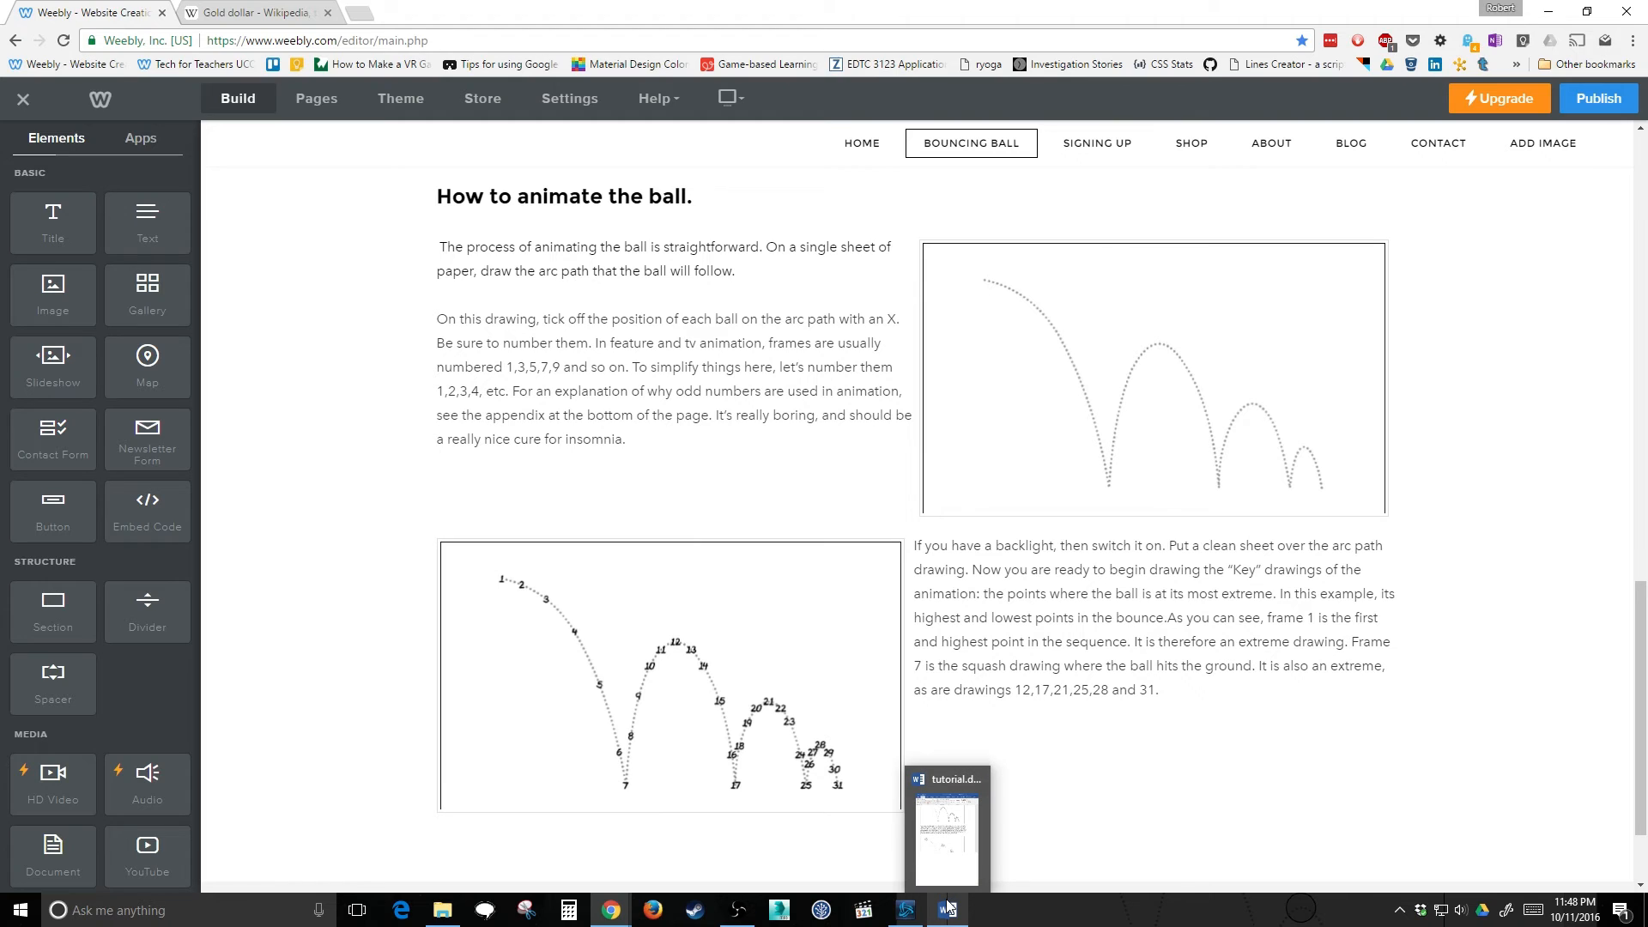